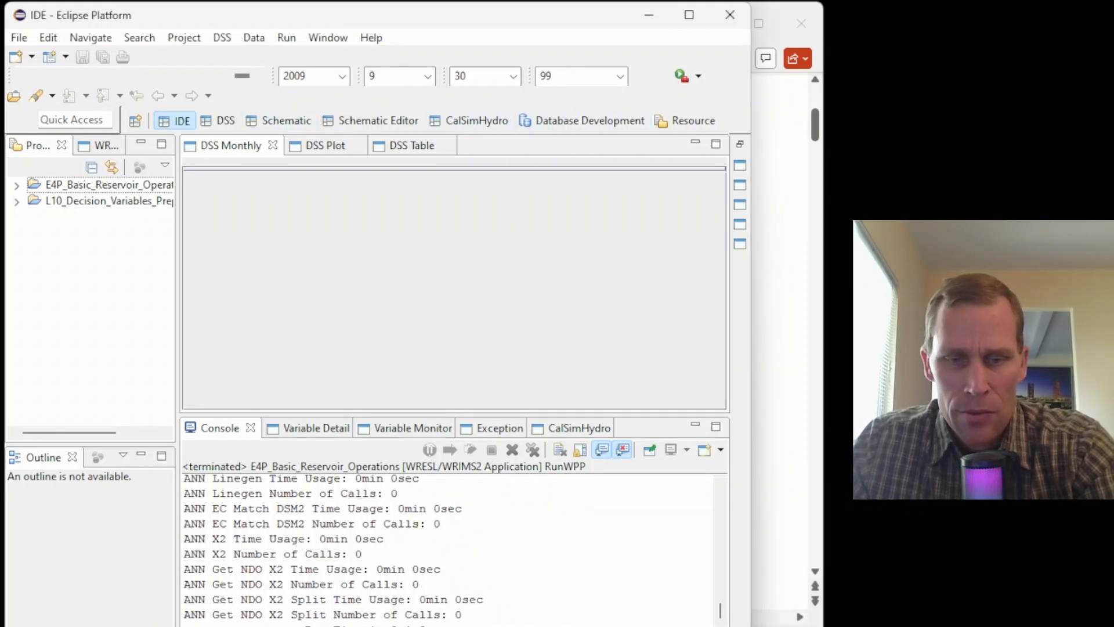
# - Switch to PowerPoint and examine the variable names on slide 2 of the model schematic, including the D_2_3, C_1_2 and O_2 labels
pyautogui.hotkey('alt', 'Tab')
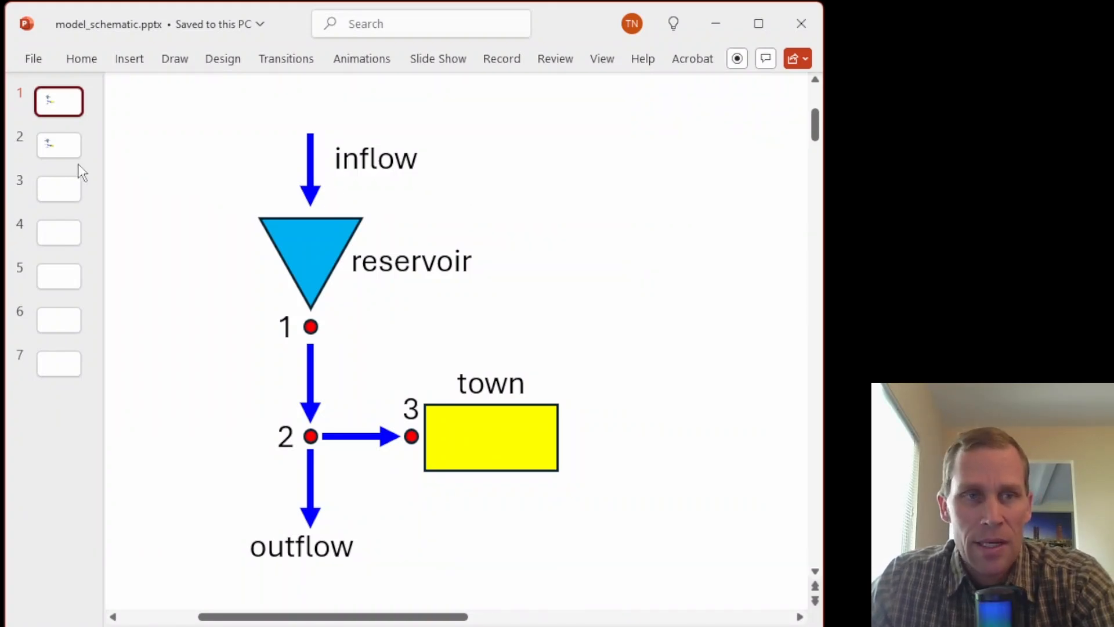
pyautogui.click(68, 152)
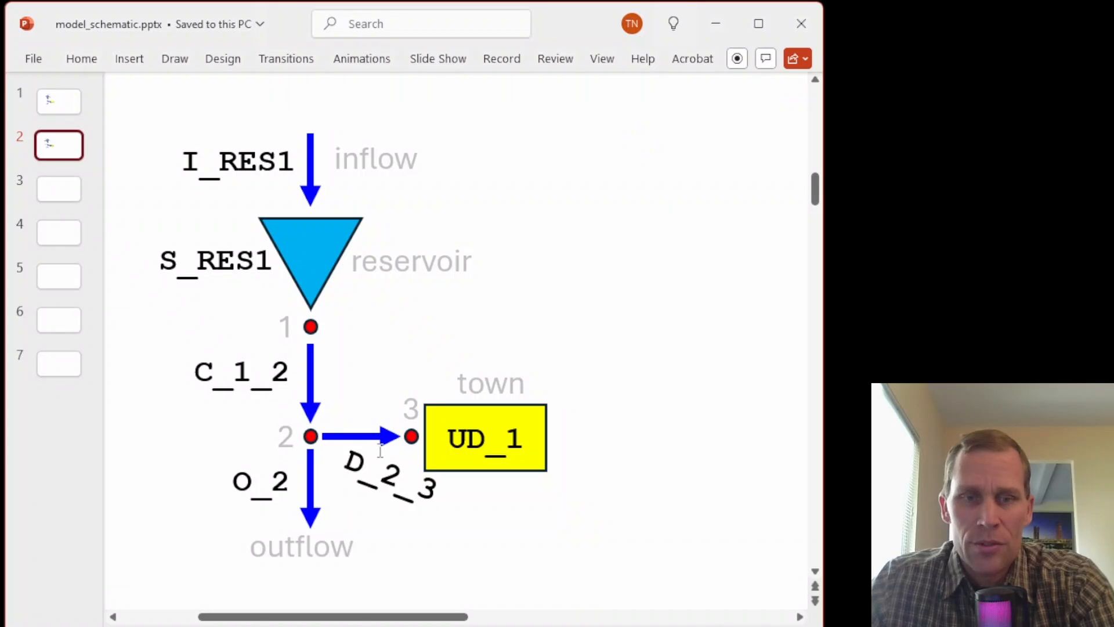
pyautogui.click(366, 465)
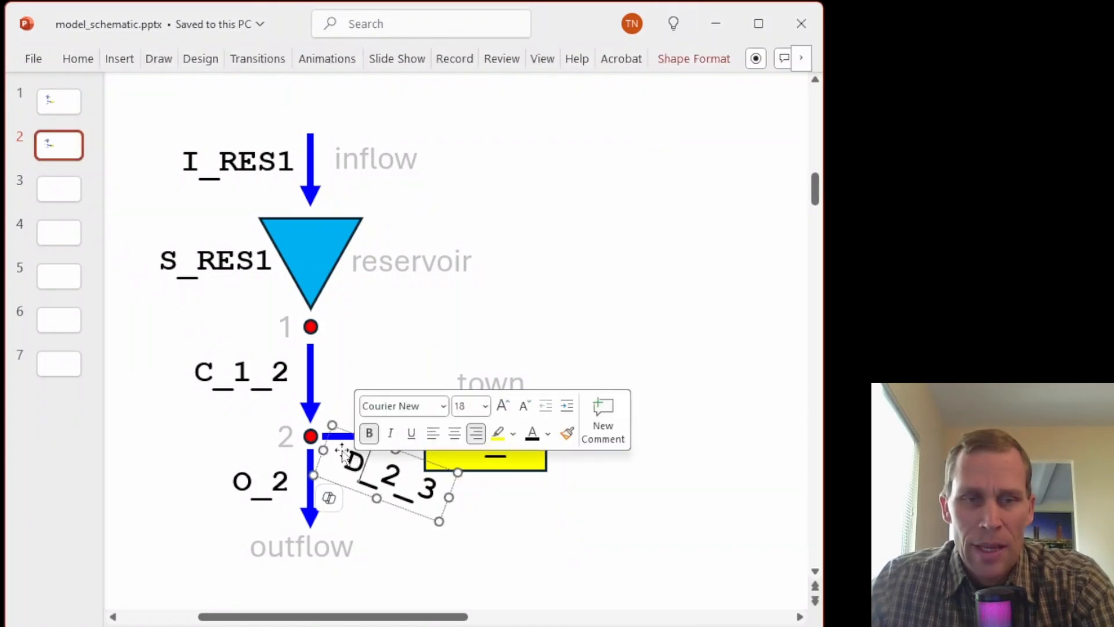
pyautogui.moveTo(214, 371); pyautogui.dragTo(195, 371)
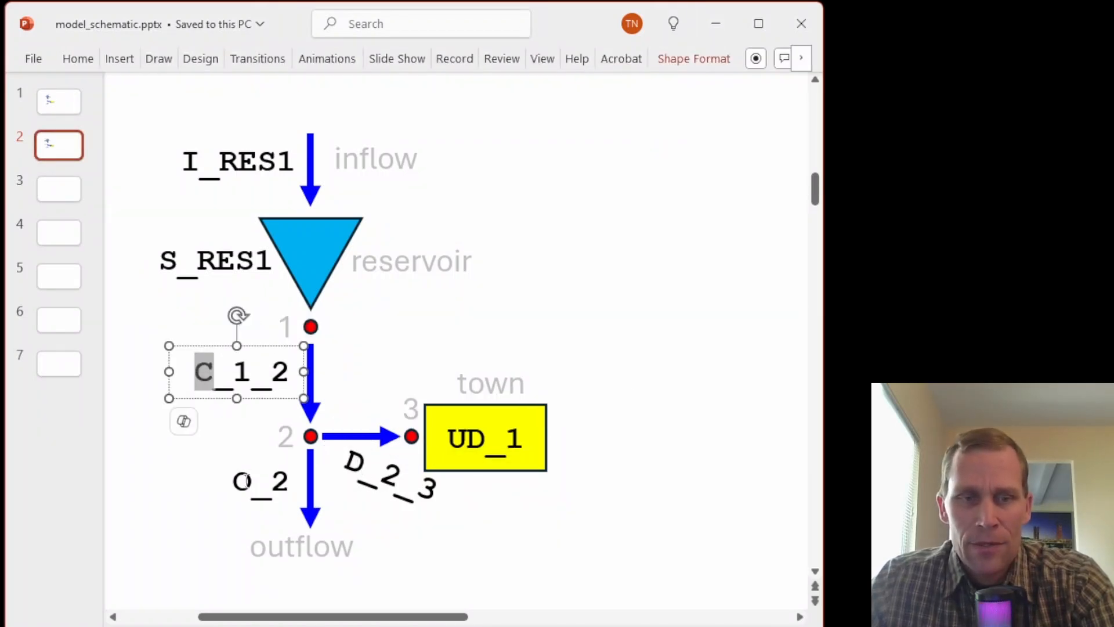
pyautogui.moveTo(252, 480); pyautogui.dragTo(233, 481)
pyautogui.click(149, 493)
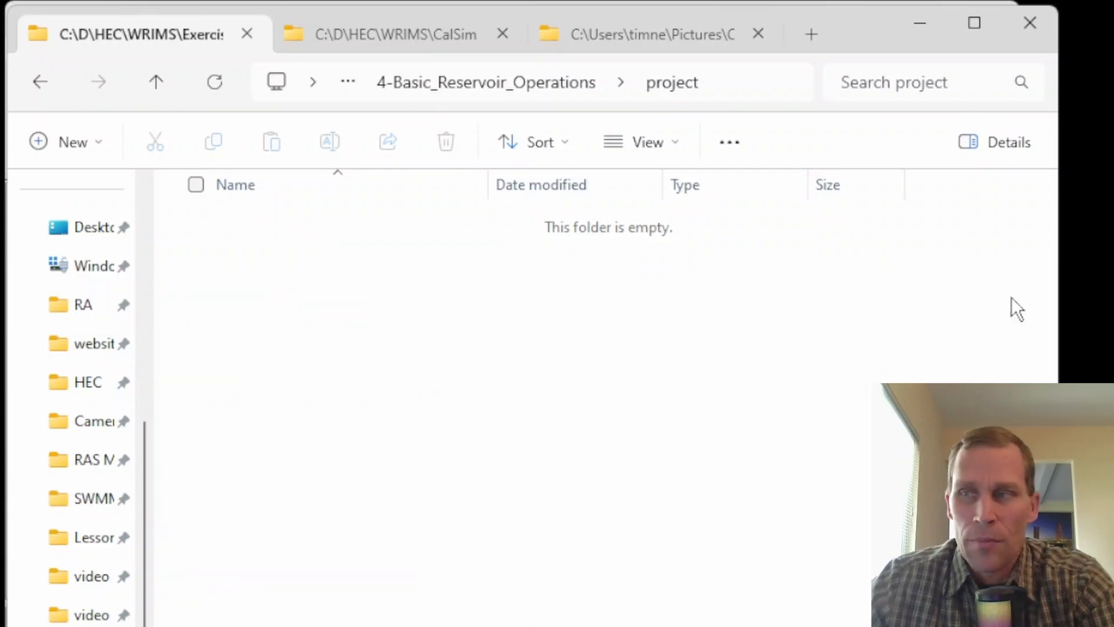
# - Return to Eclipse, start a new general project and name it E4_Basic_Reservoir_Operations
pyautogui.click(920, 24)
pyautogui.rightClick(148, 331)
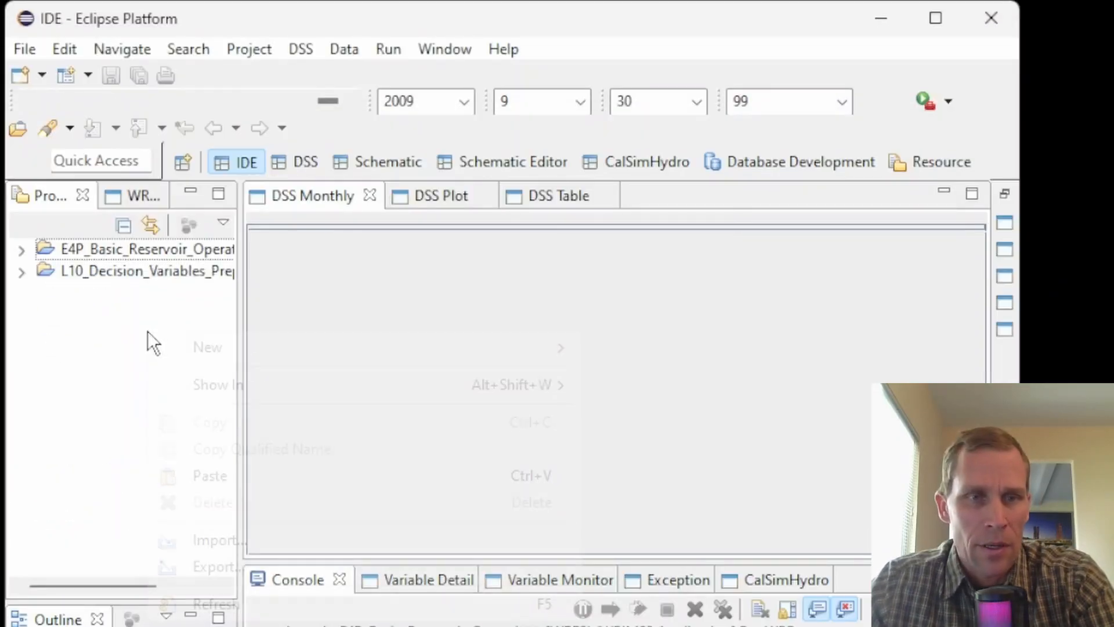
pyautogui.moveTo(191, 349)
pyautogui.click(624, 348)
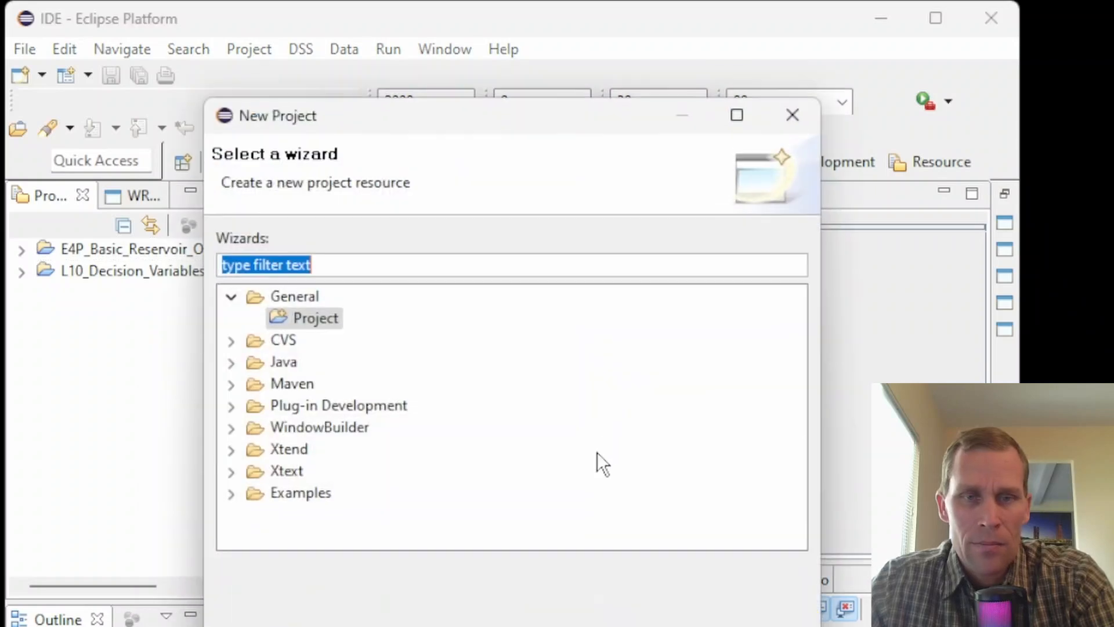
pyautogui.click(528, 592)
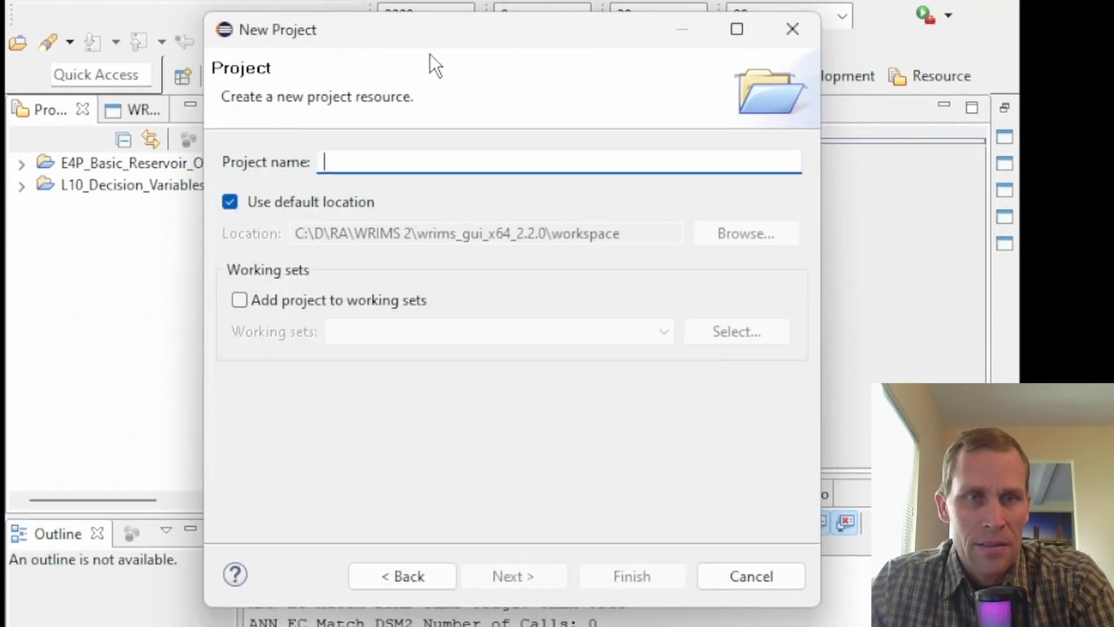
pyautogui.write('E4_Basic_Reservoir_Operations')
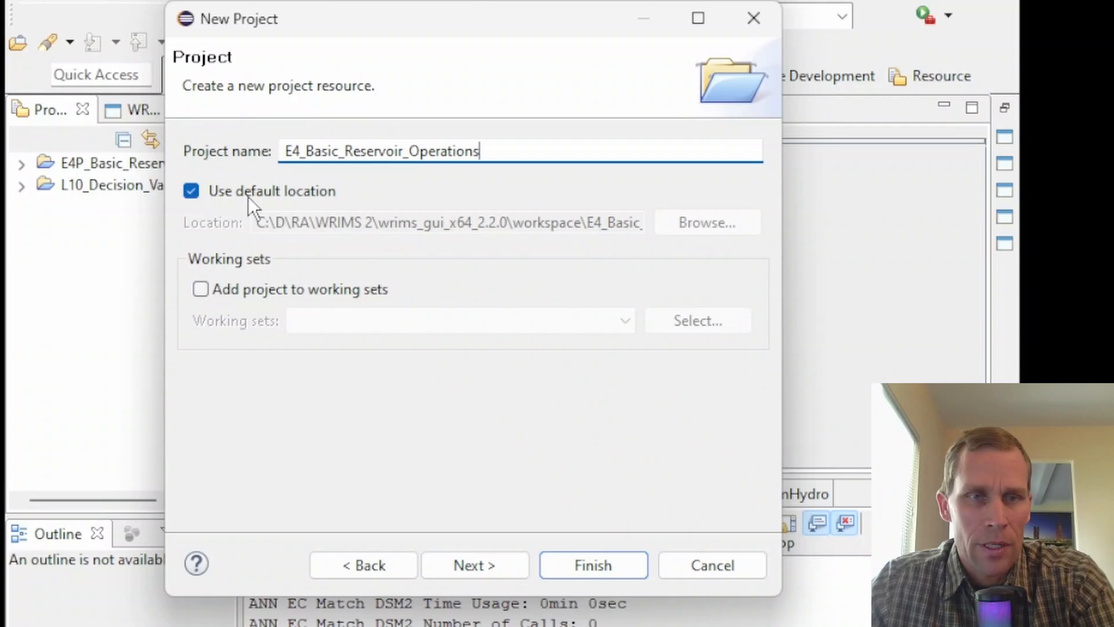
# - Create the project in C:\D\HEC\WRIMS\Exercises\4-Basic_Reservoir_Operations\project instead of the default location, and check that folder in File Explorer
pyautogui.click(197, 193)
pyautogui.click(277, 223)
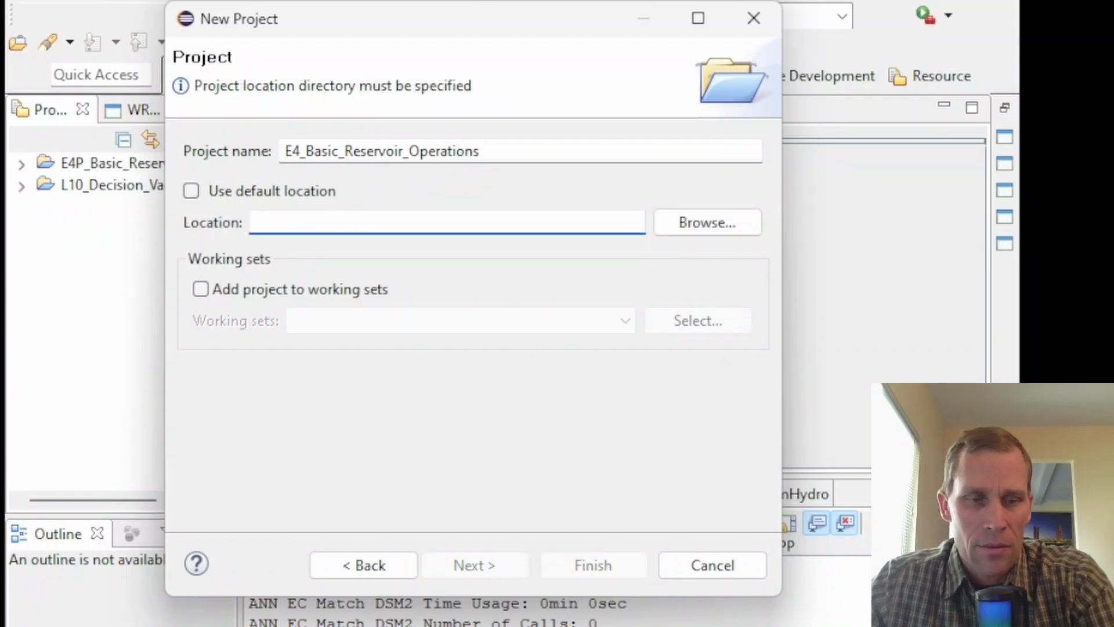
pyautogui.hotkey('alt', 'Tab')
pyautogui.click(750, 83)
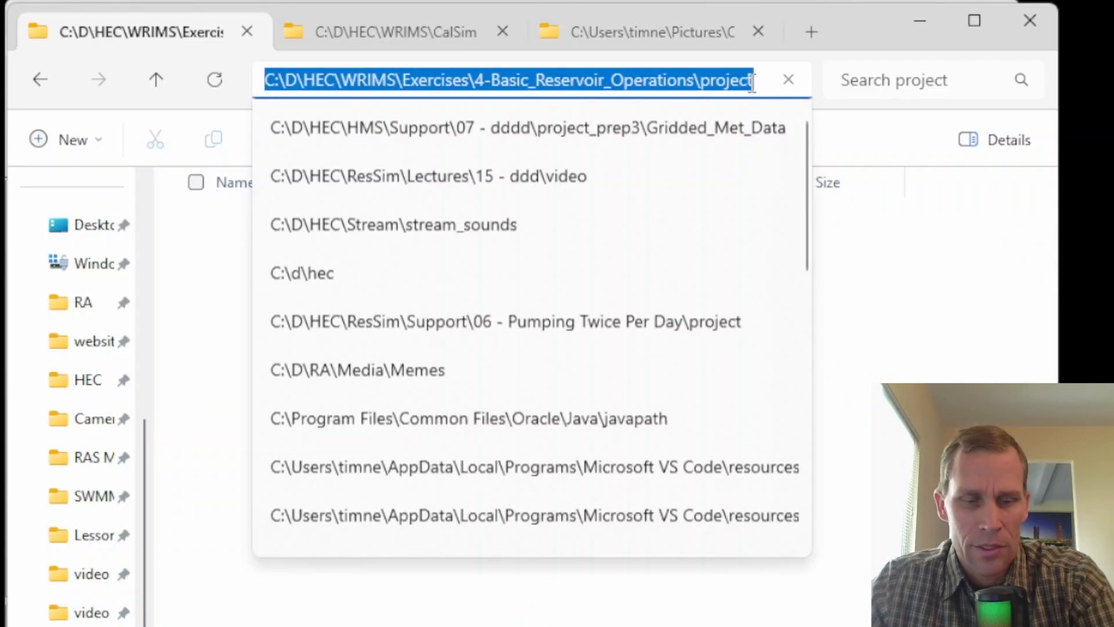
pyautogui.hotkey('ctrl', 'c')
pyautogui.click(919, 28)
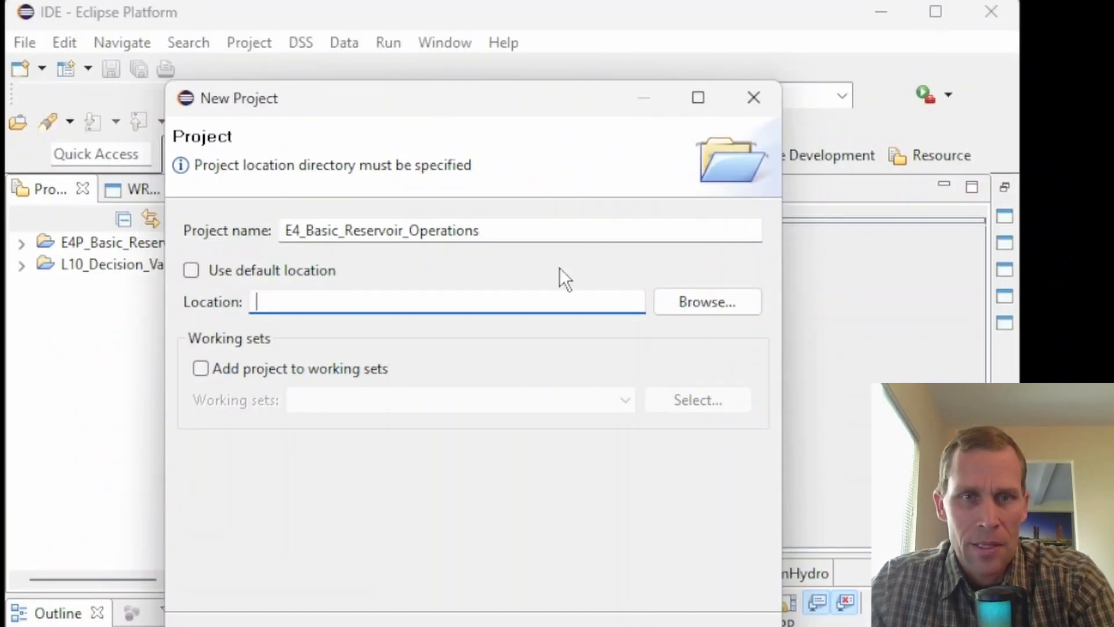
pyautogui.hotkey('ctrl', 'v')
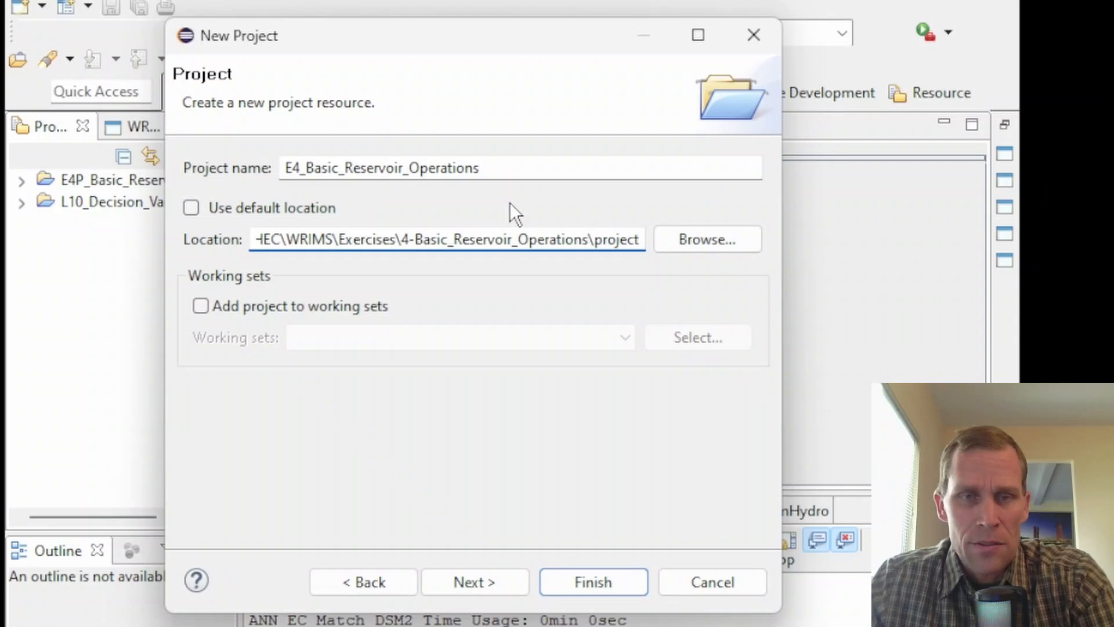
pyautogui.click(591, 581)
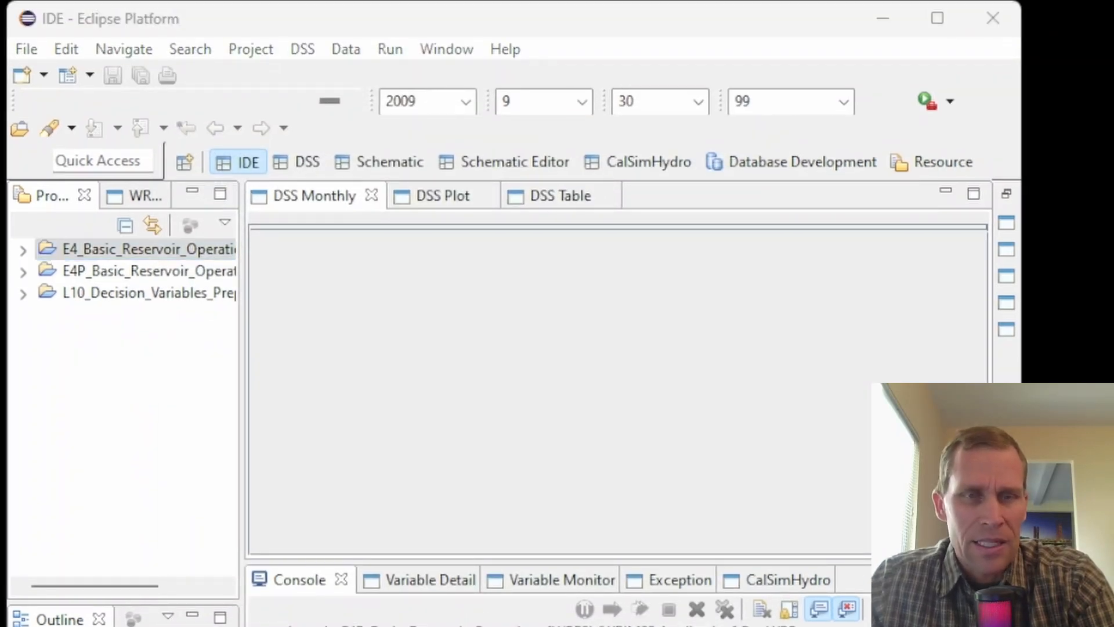
pyautogui.hotkey('alt', 'Tab')
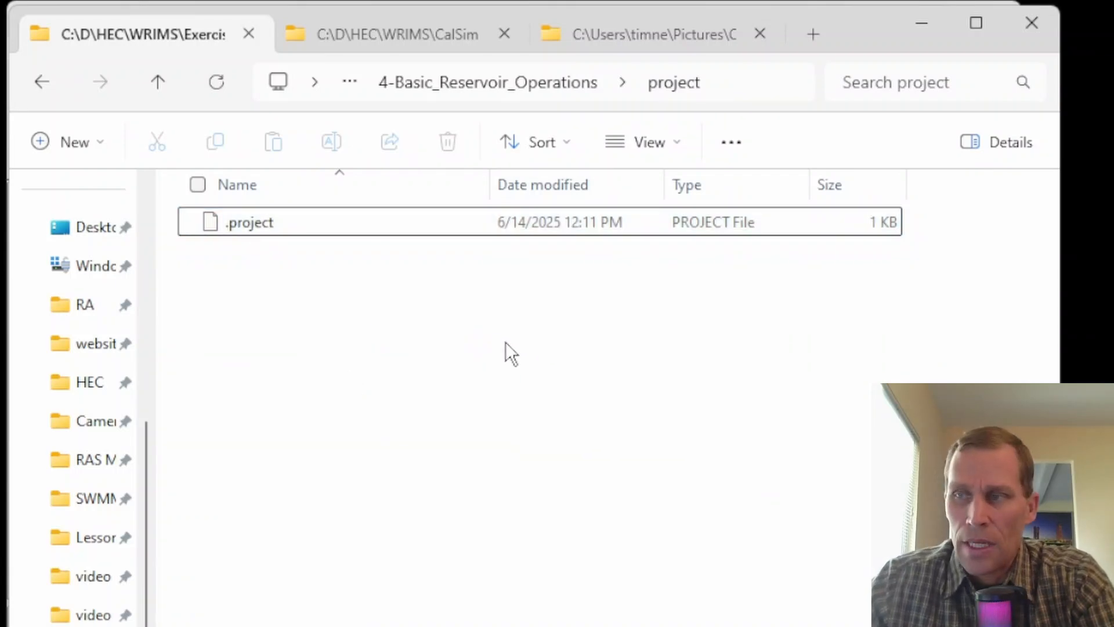
pyautogui.click(922, 23)
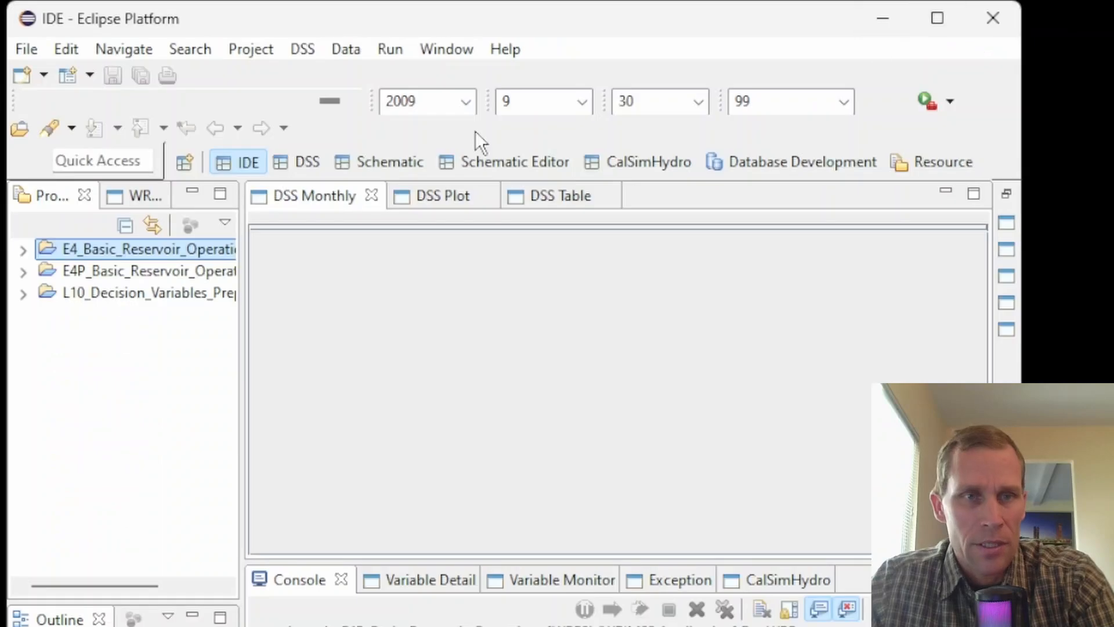
# - Add a new WRESL/WRIMS2 Application run configuration for the E4 project and name it E4_Basic_Reservoir_Operations
pyautogui.rightClick(90, 249)
pyautogui.moveTo(203, 543)
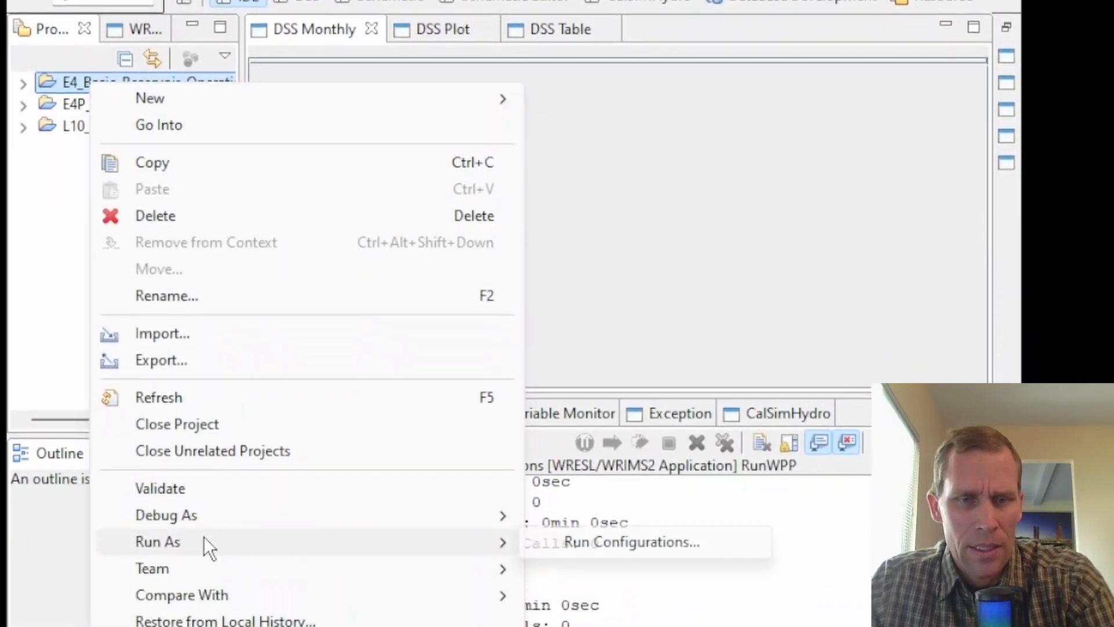
pyautogui.click(562, 539)
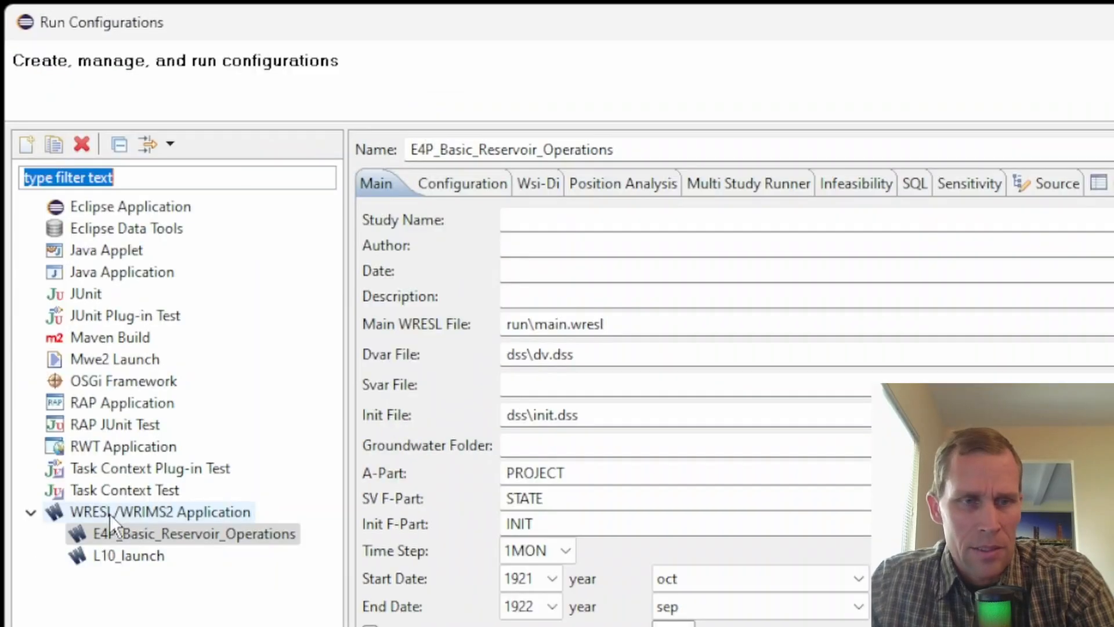
pyautogui.click(3, 330)
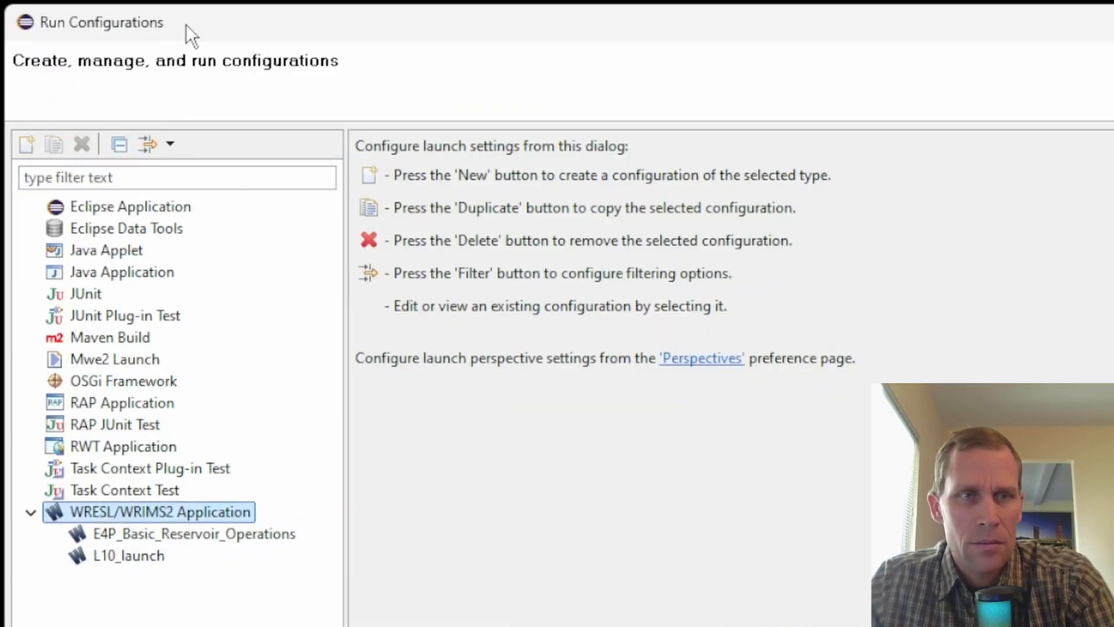
pyautogui.moveTo(200, 22)
pyautogui.mouseDown()
pyautogui.moveTo(220, 37)
pyautogui.moveTo(207, 22)
pyautogui.mouseUp()
pyautogui.moveTo(1111, 621); pyautogui.dragTo(1015, 621)
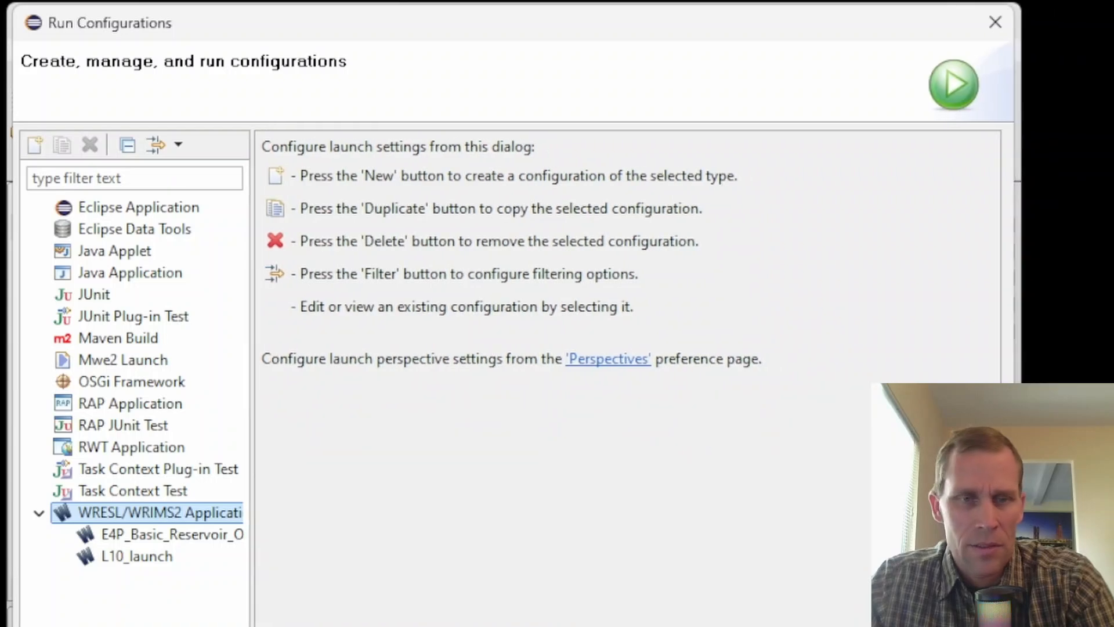
pyautogui.click(36, 143)
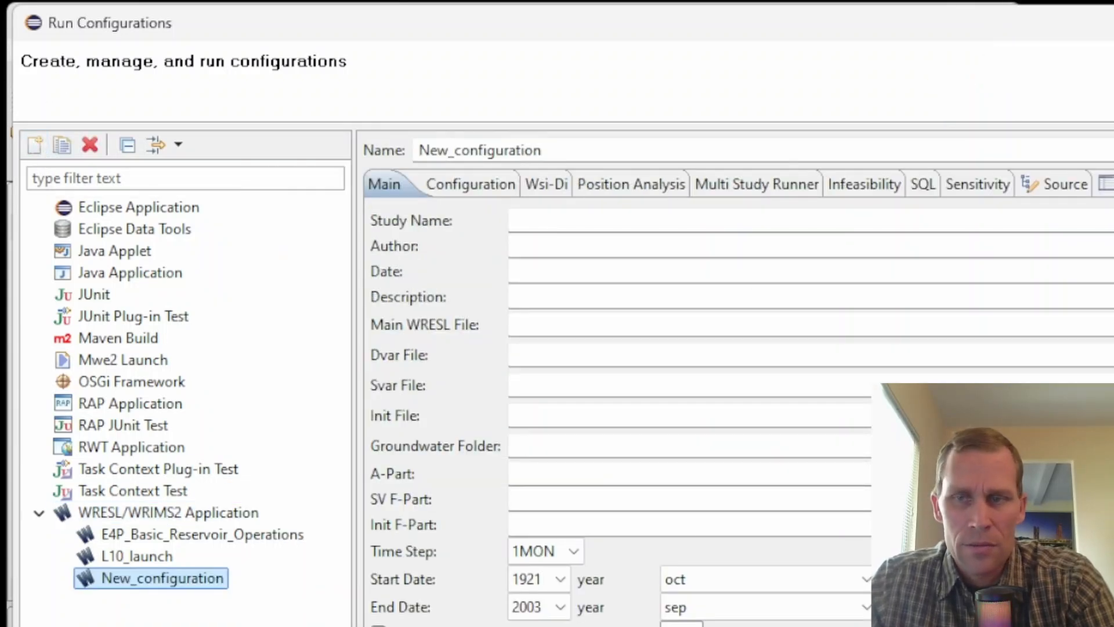
pyautogui.hotkey('ctrl', 'v')
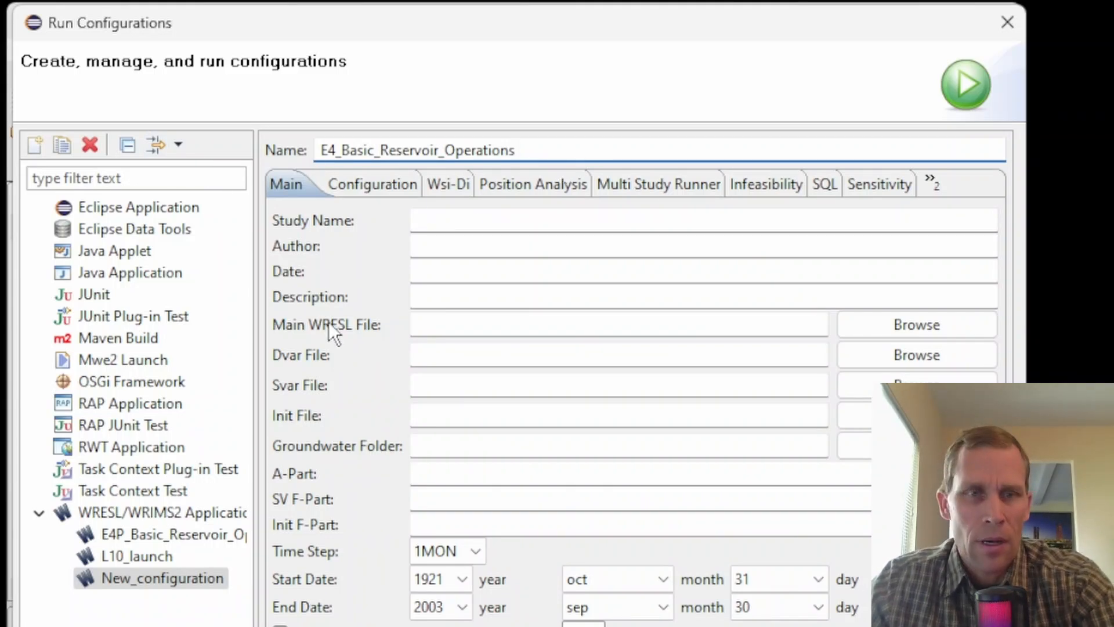
# - Set the configuration's main WRESL file to run\main.wresl and its Dvar file to dss\dv.dss
pyautogui.click(419, 323)
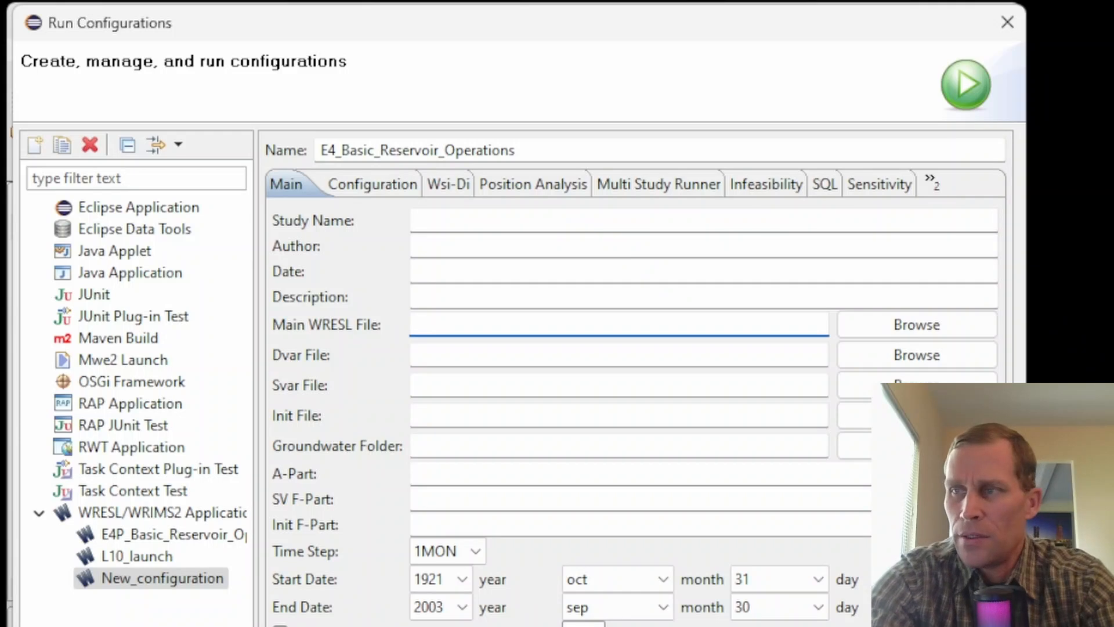
pyautogui.write('run\\')
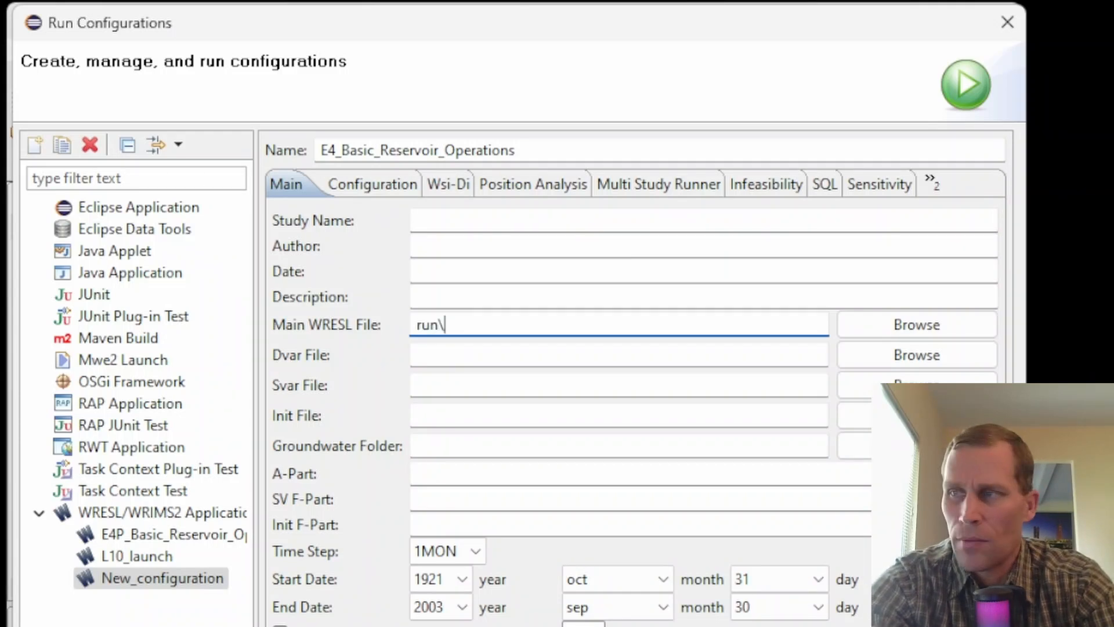
pyautogui.write('main.w')
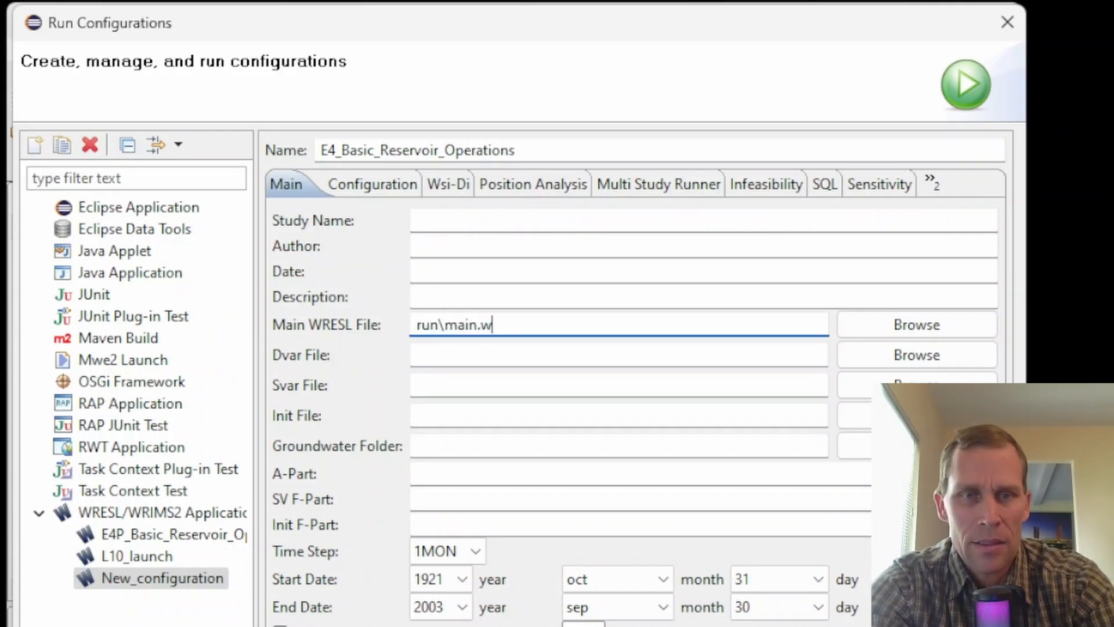
pyautogui.press('Tab')
pyautogui.press('Tab')
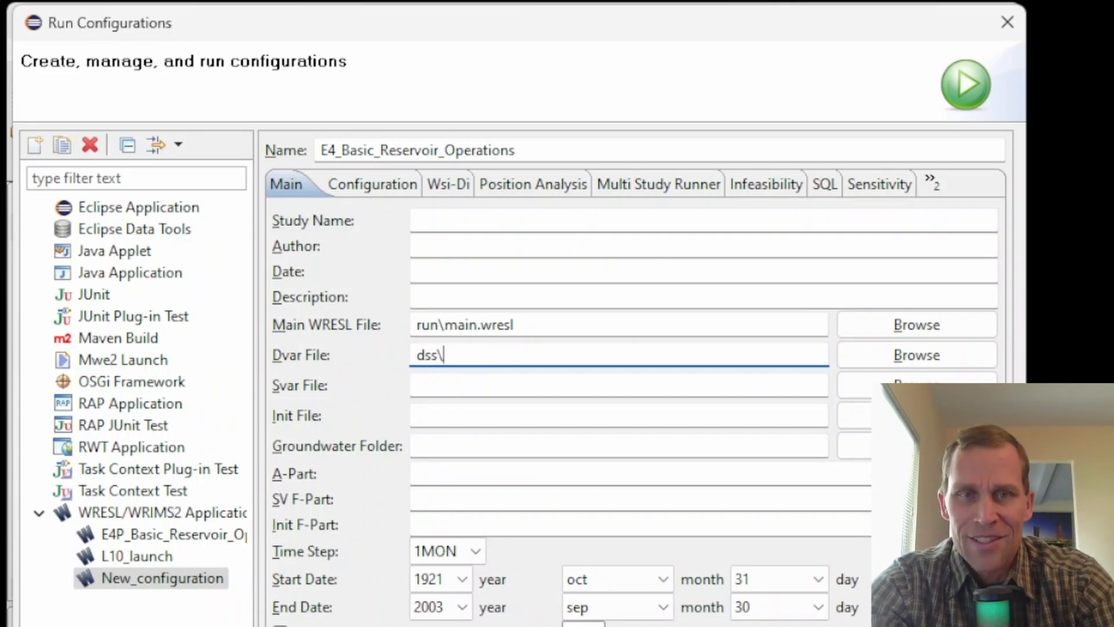
pyautogui.write('dv.dss')
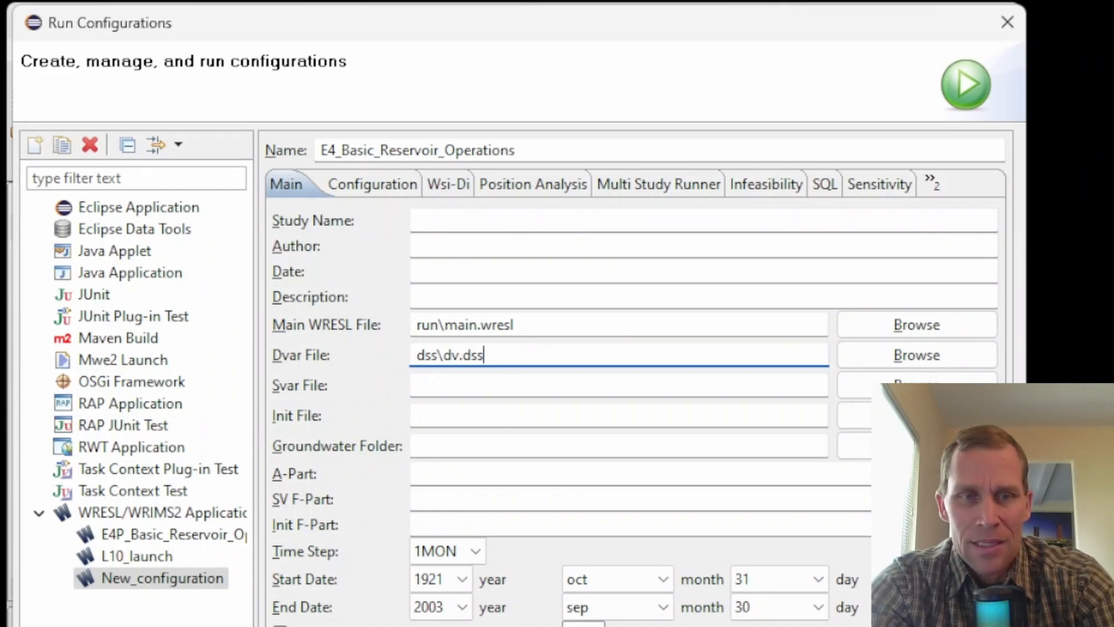
pyautogui.press('Tab')
pyautogui.press('Tab')
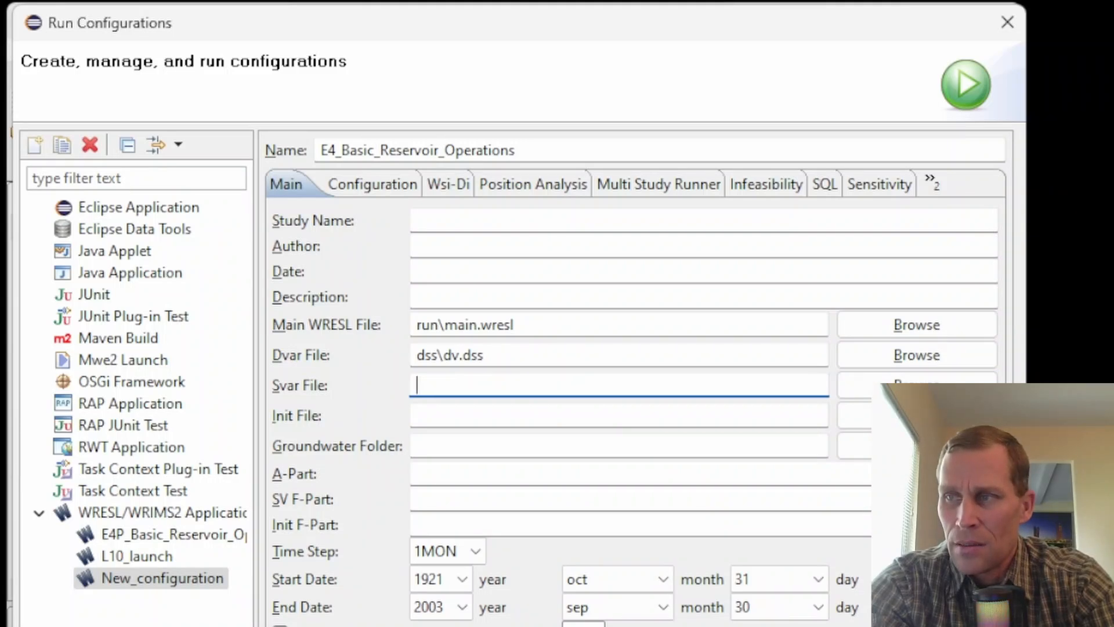
# - Set the Svar file to dss\sv.dss and the Init file to dss\init.dss
pyautogui.write('dss\\sv')
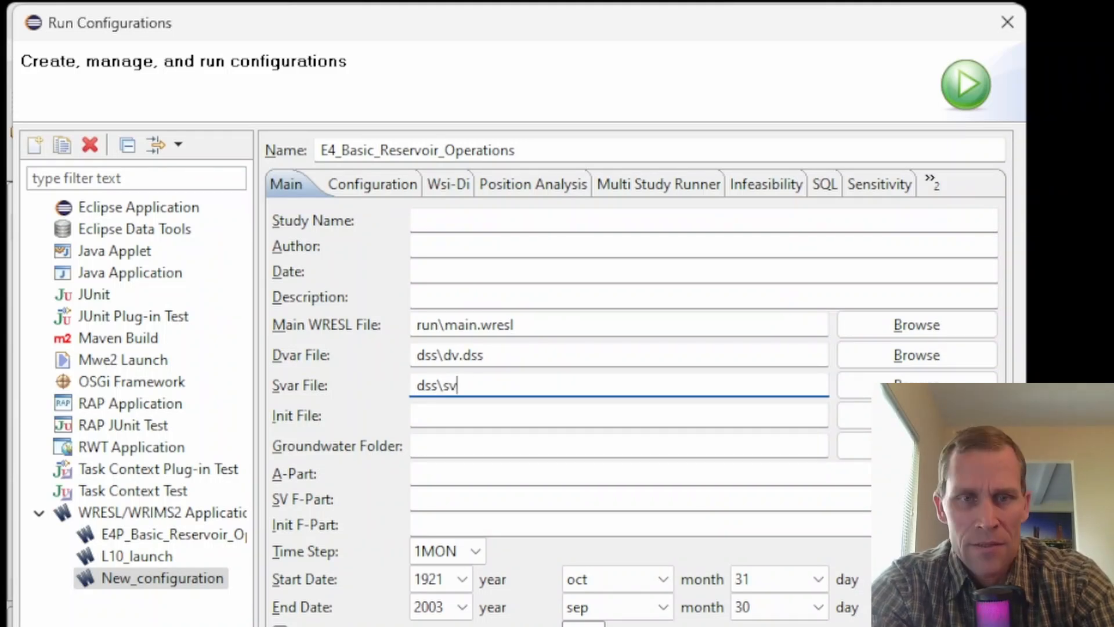
pyautogui.press('Tab')
pyautogui.press('Tab')
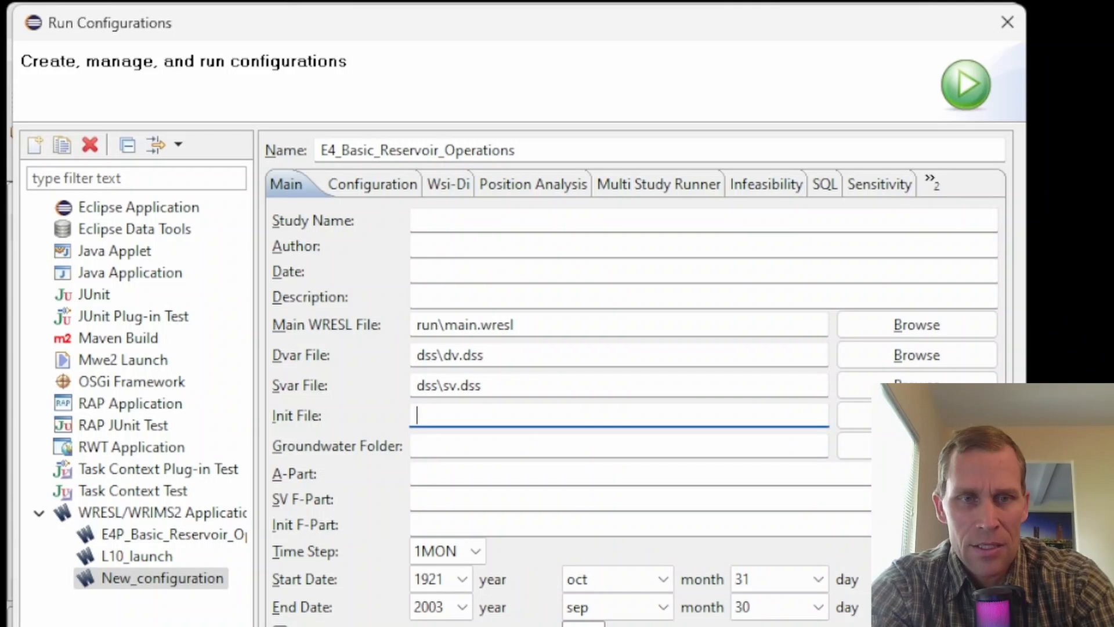
pyautogui.write('dss\\')
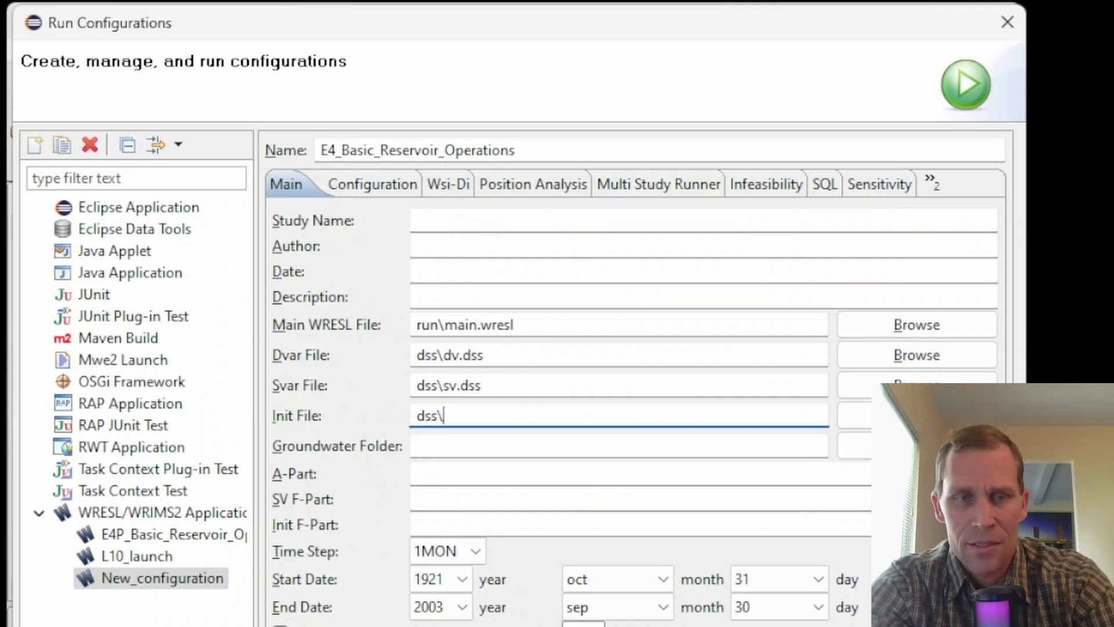
pyautogui.write('init.dss')
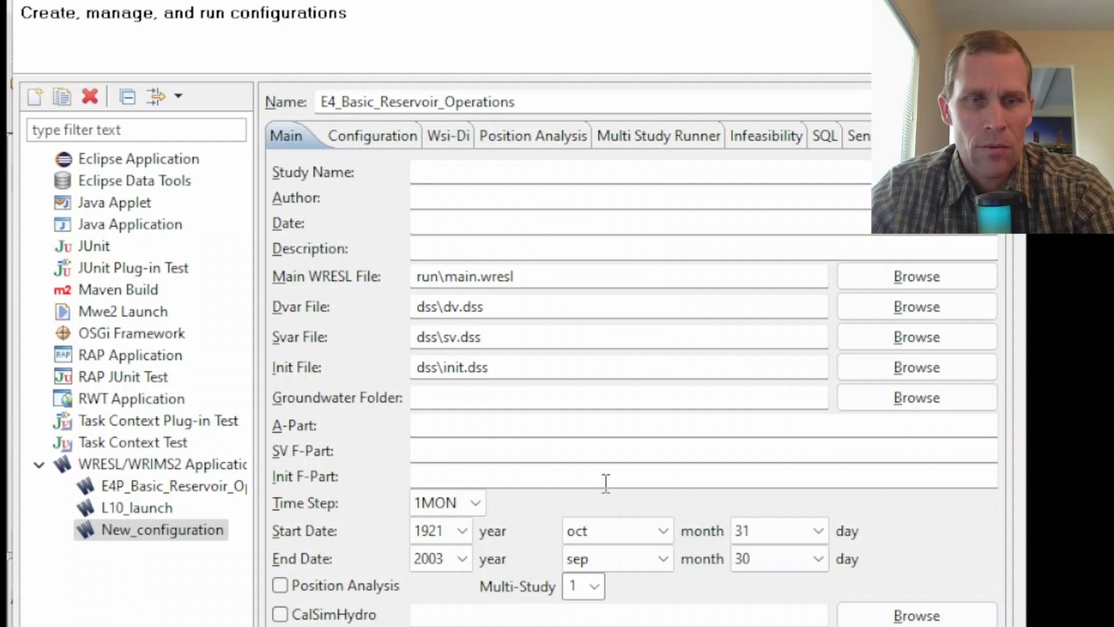
# - Set the run configuration's A-Part to PROJECT
pyautogui.click(461, 429)
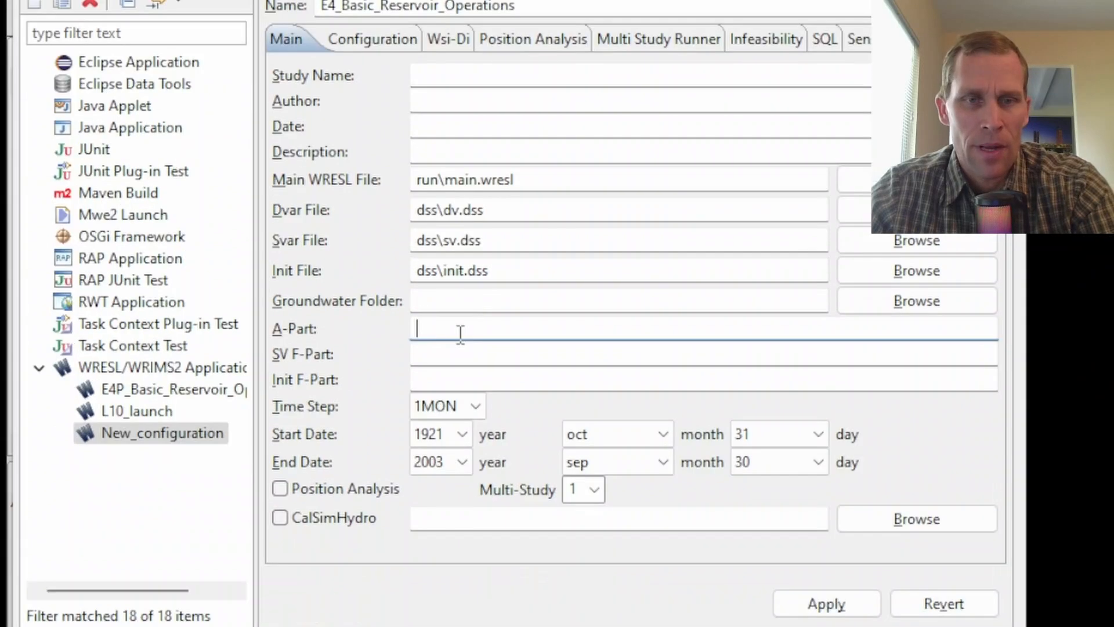
pyautogui.write('PROJECT')
pyautogui.moveTo(493, 422); pyautogui.dragTo(355, 422)
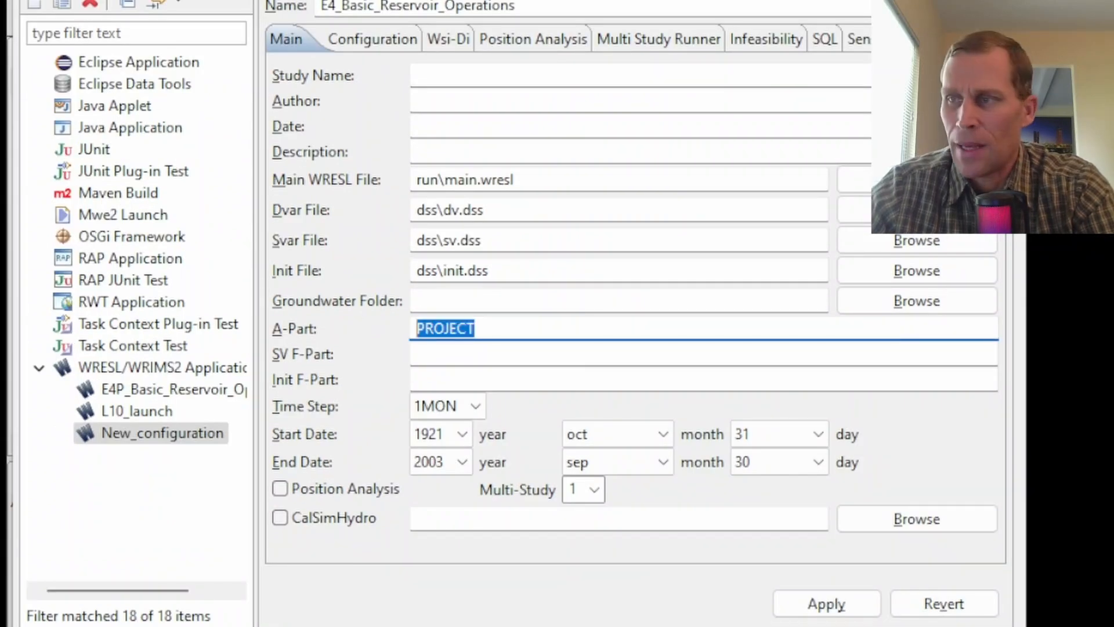
pyautogui.hotkey('alt', 'Tab')
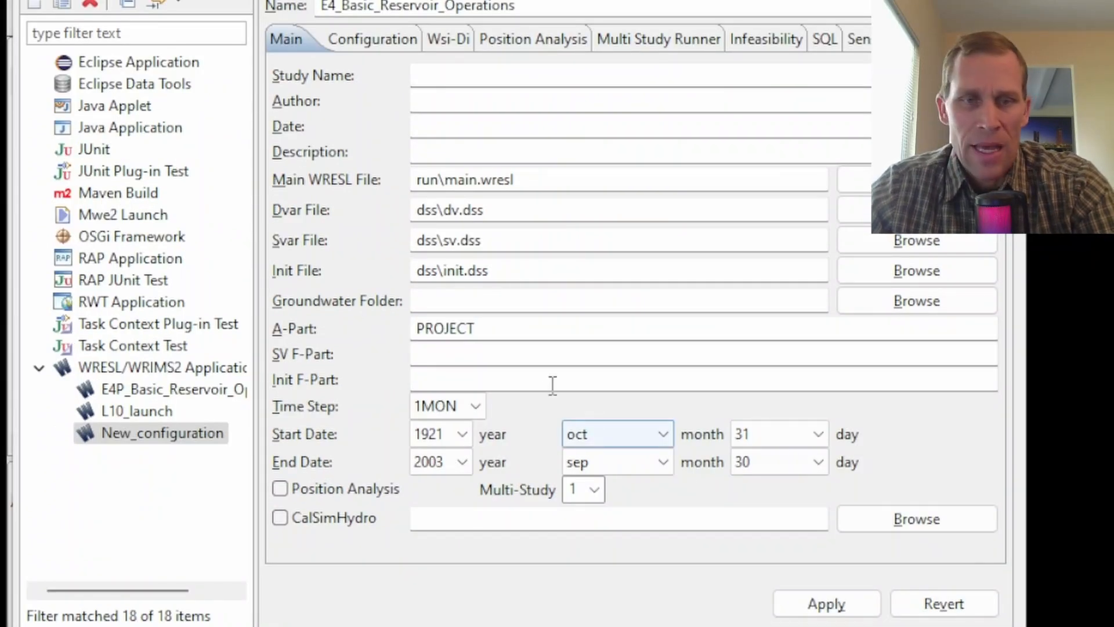
# - Set the run configuration's SV F-Part to STATE and its Init F-Part to INIT
pyautogui.click(535, 354)
pyautogui.write('STATE')
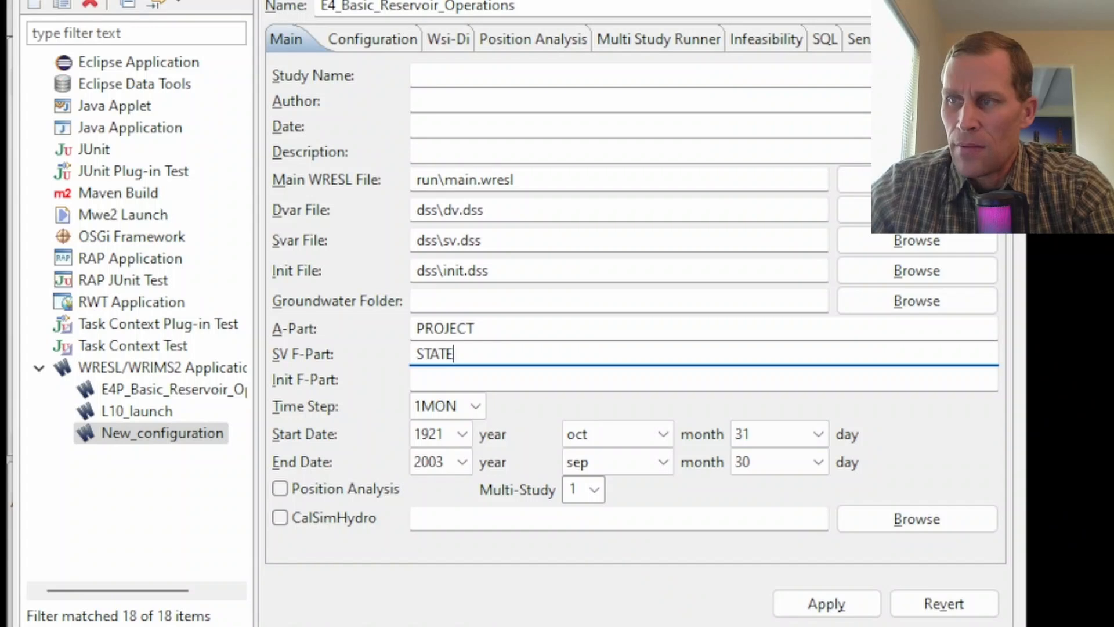
pyautogui.hotkey('alt', 'Tab')
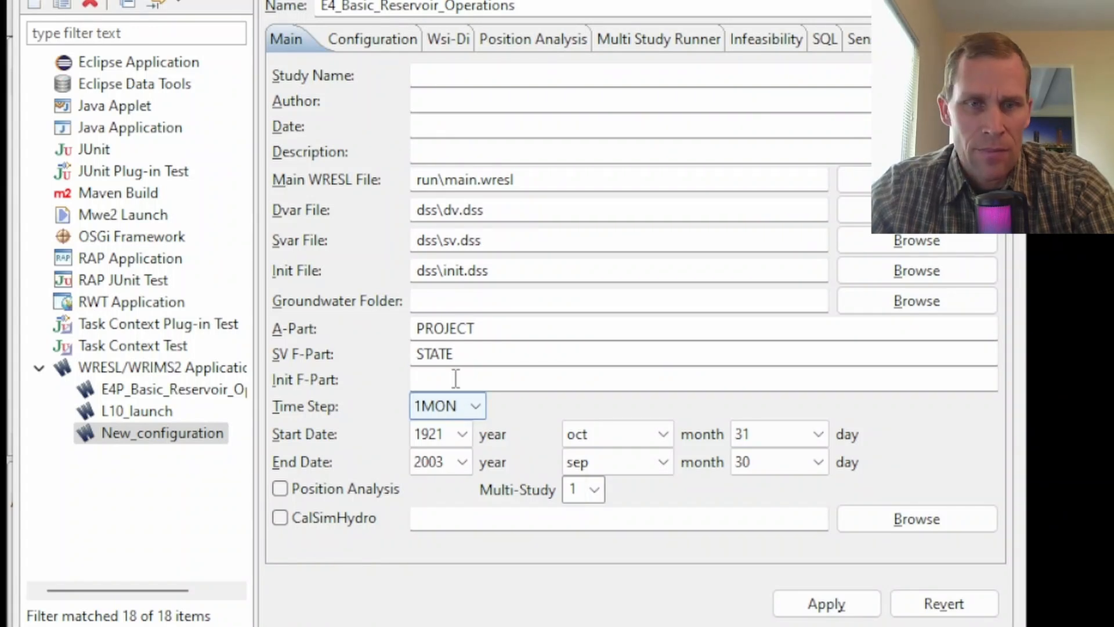
pyautogui.click(436, 386)
pyautogui.write('INIT')
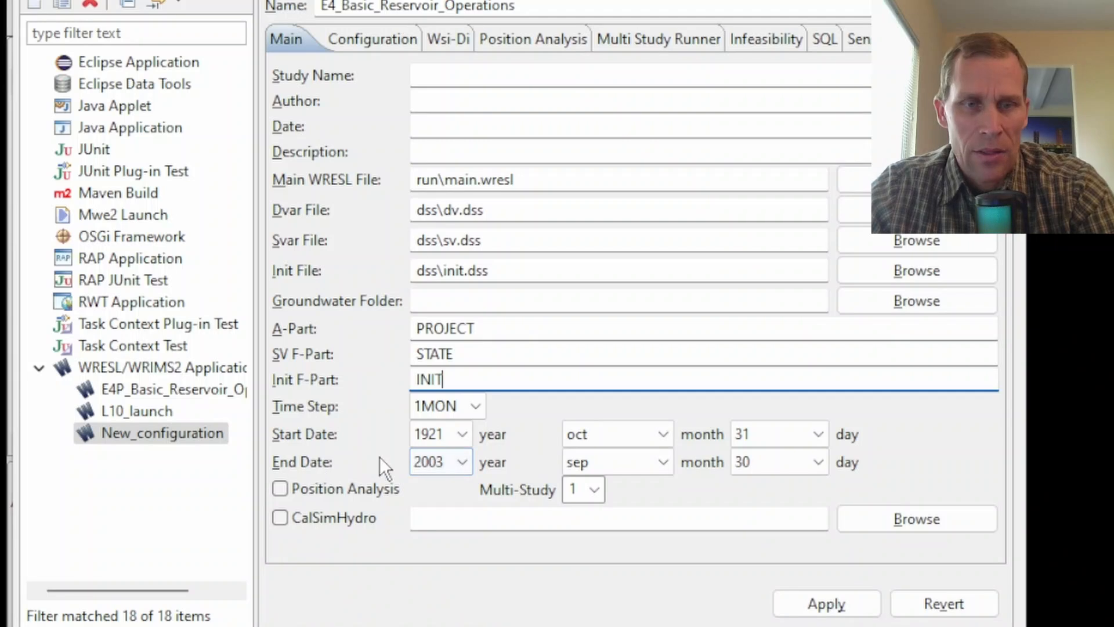
# - Set the run configuration's end date year to 1922 and enable the WRESL Plus option
pyautogui.click(467, 465)
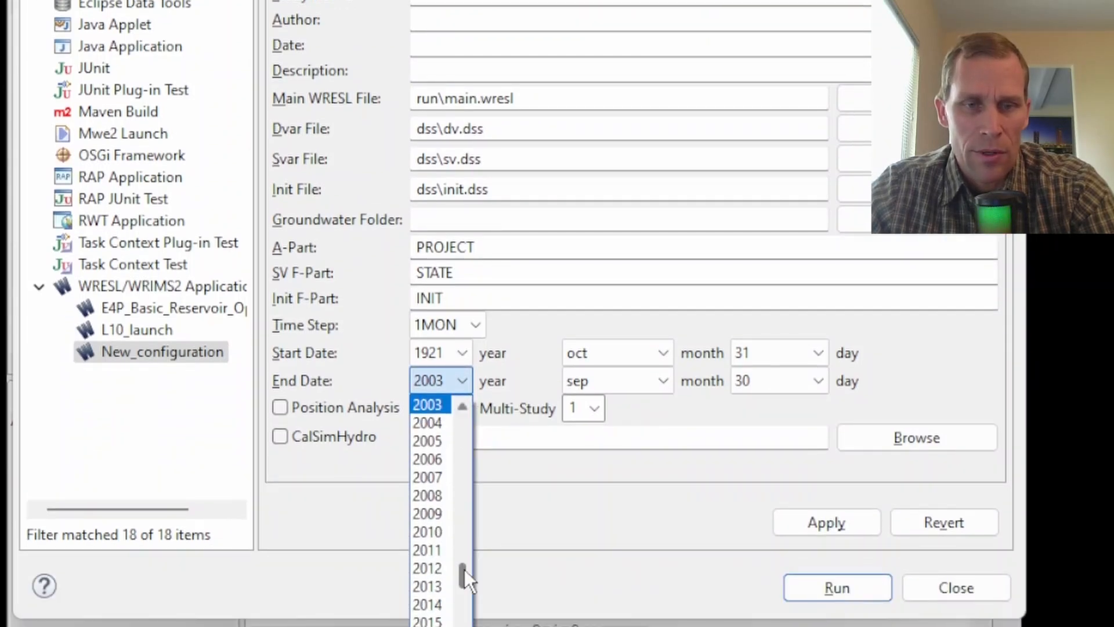
pyautogui.moveTo(464, 570); pyautogui.dragTo(465, 444)
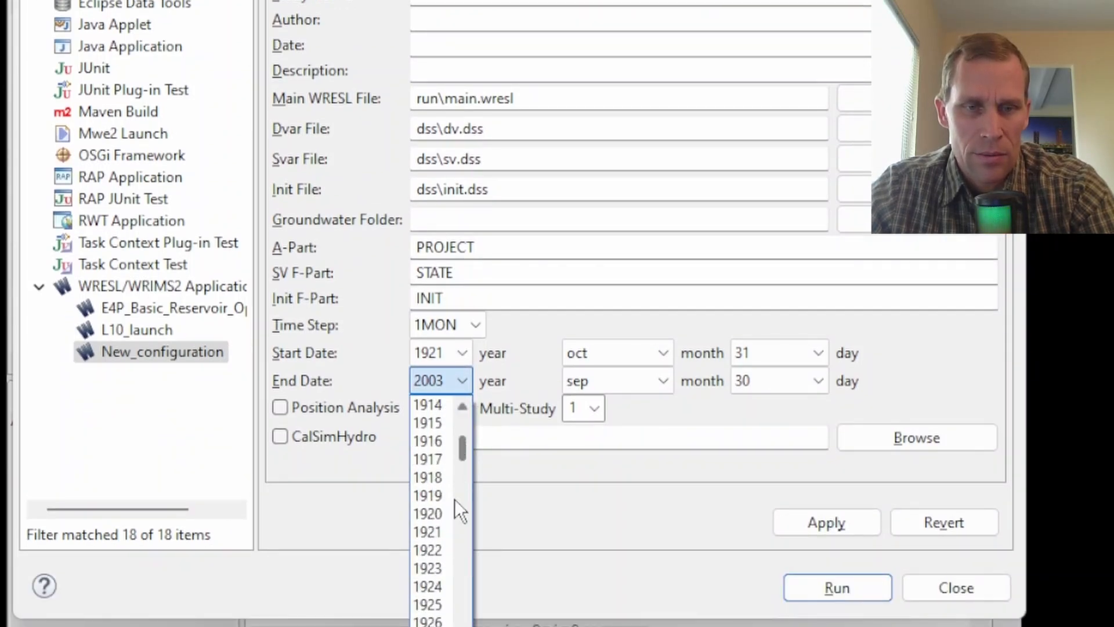
pyautogui.click(438, 549)
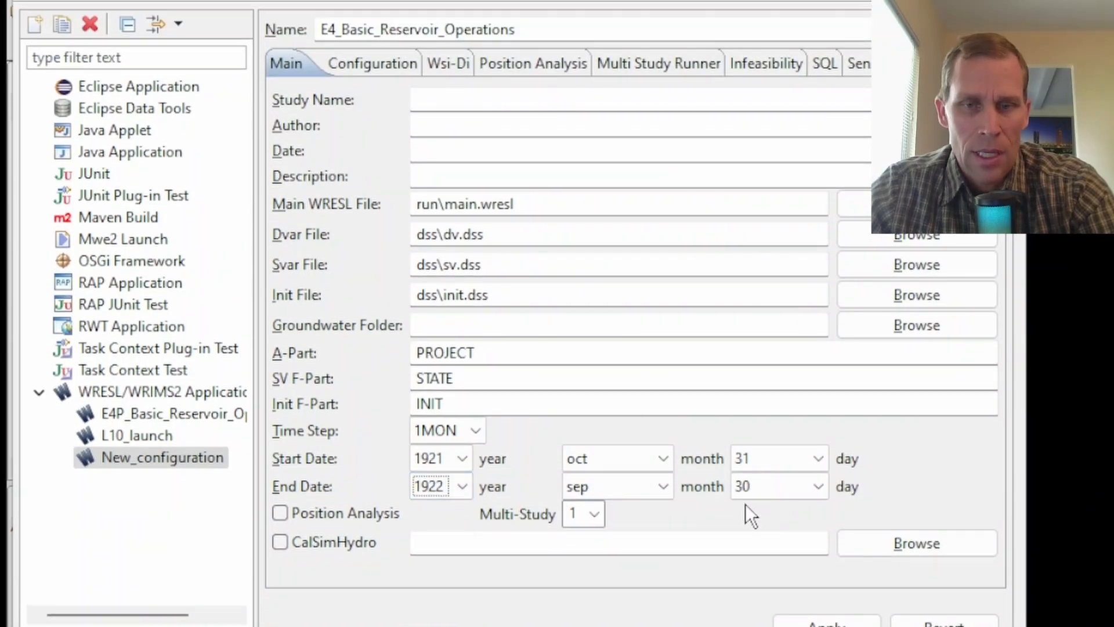
pyautogui.click(373, 71)
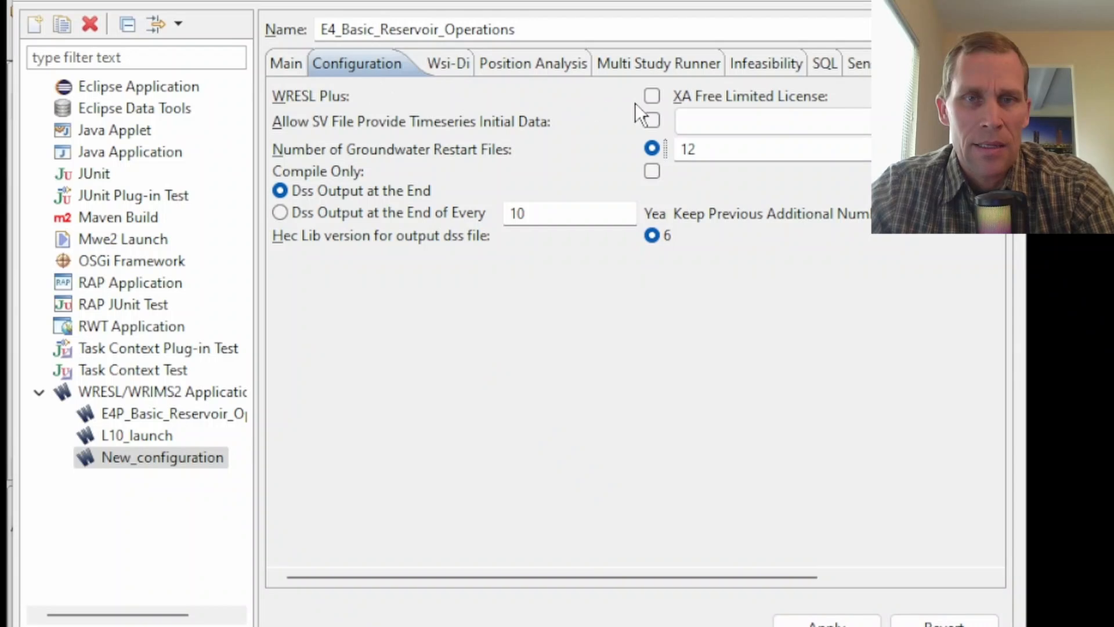
pyautogui.click(653, 97)
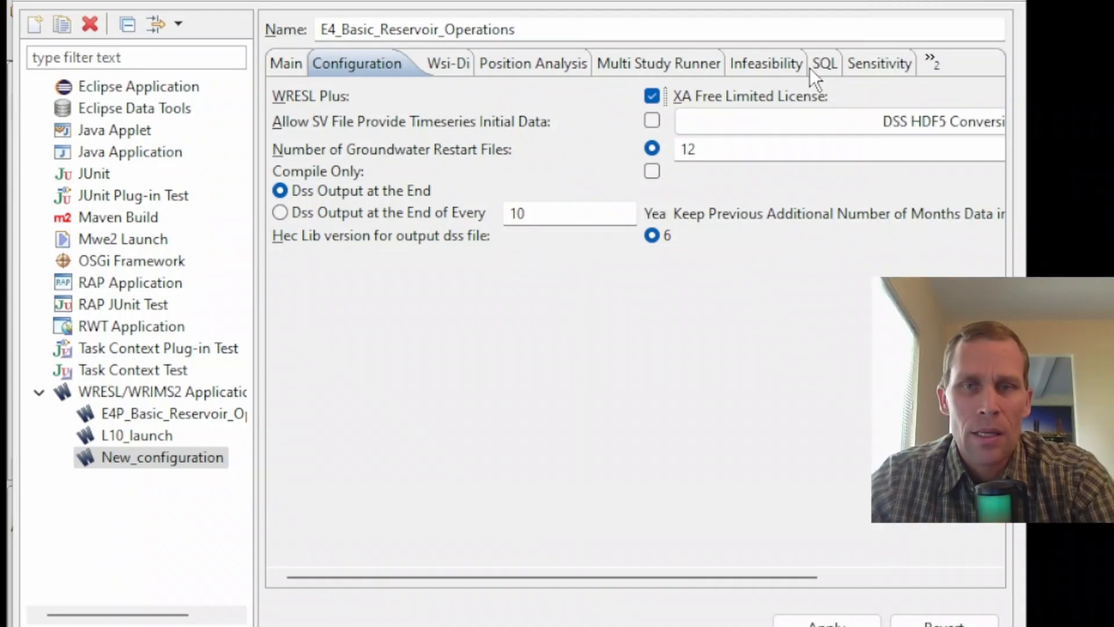
# - Save the run configuration as a shared file in the E4_Basic_Reservoir_Operations project, apply it and close the run configurations
pyautogui.click(933, 59)
pyautogui.click(973, 119)
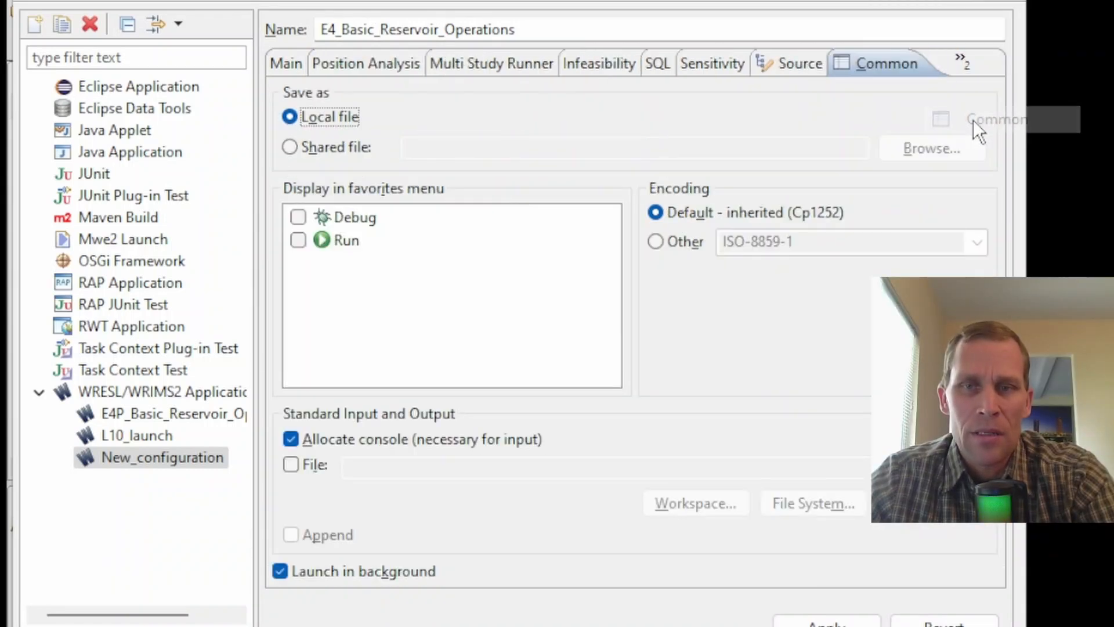
pyautogui.click(290, 148)
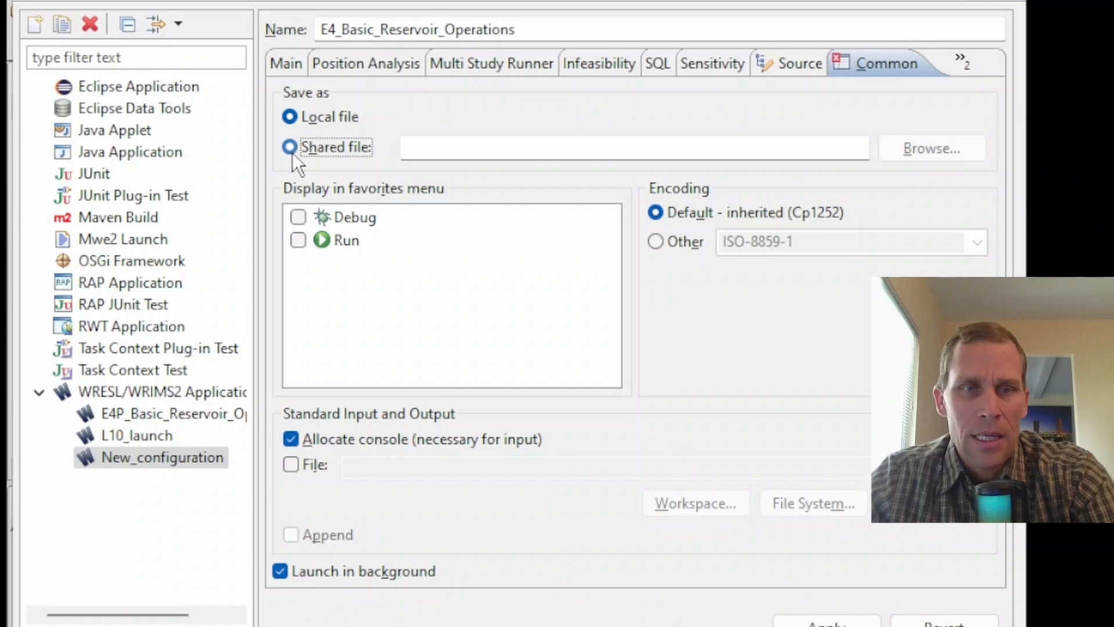
pyautogui.click(591, 150)
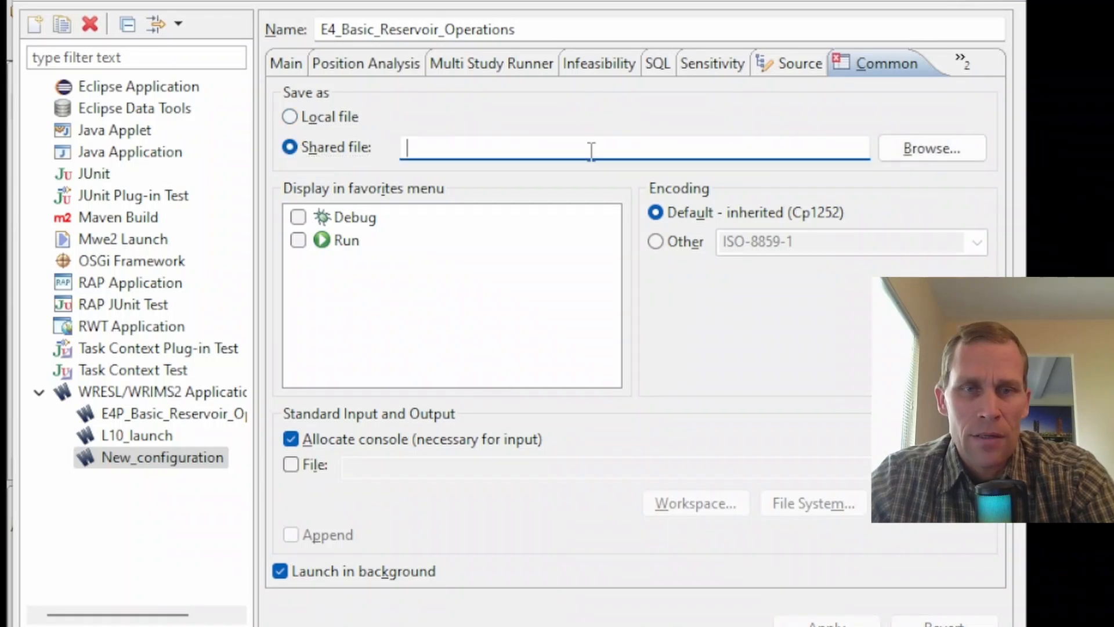
pyautogui.click(905, 148)
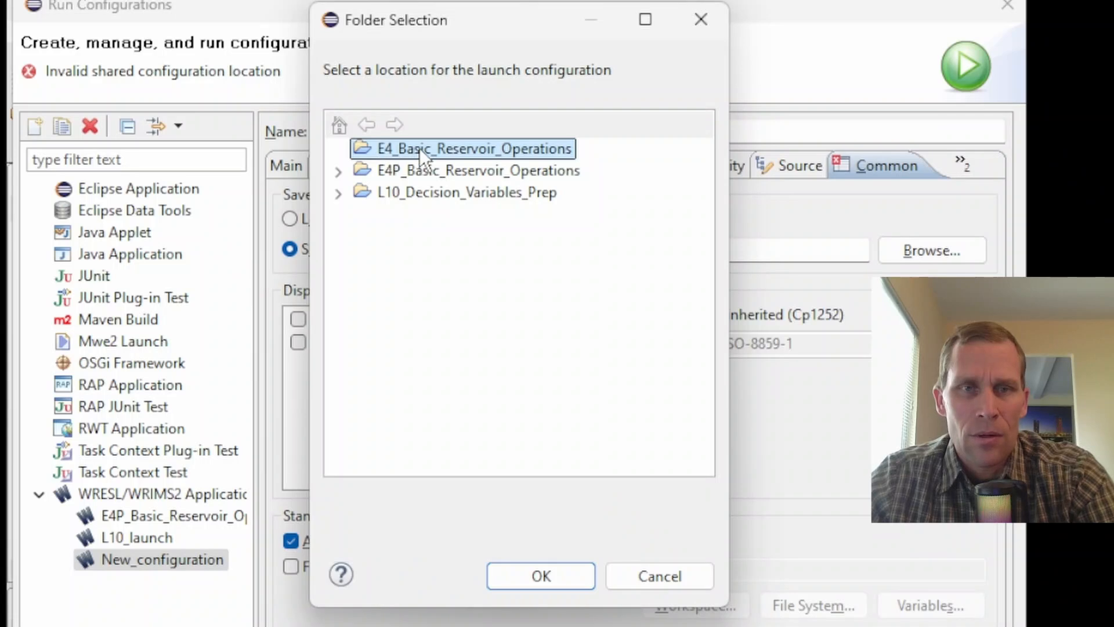
pyautogui.click(552, 576)
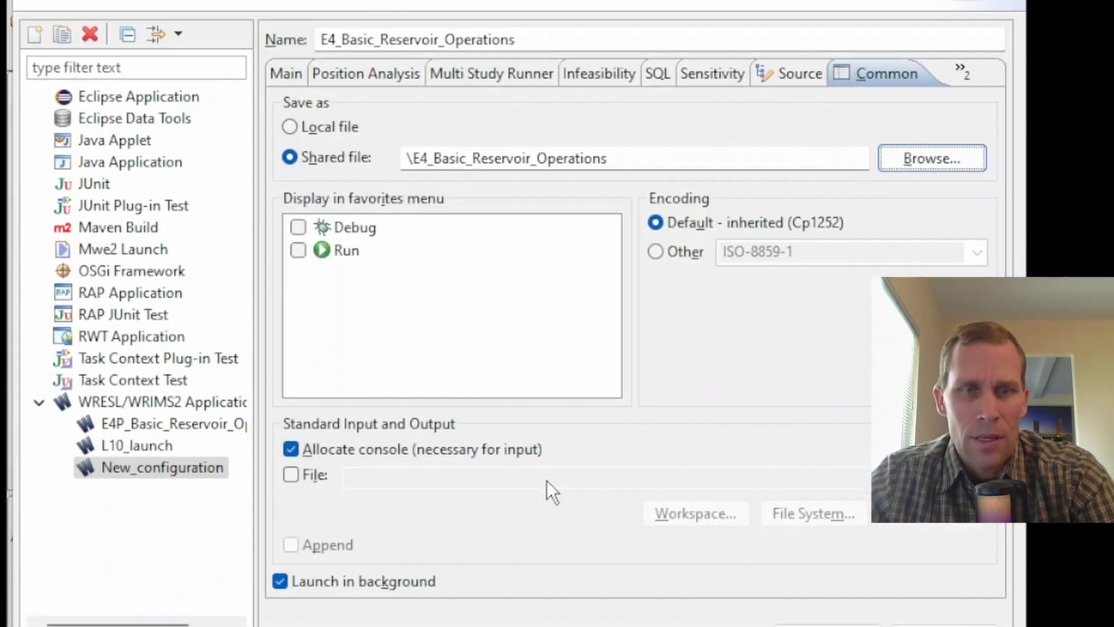
pyautogui.click(816, 595)
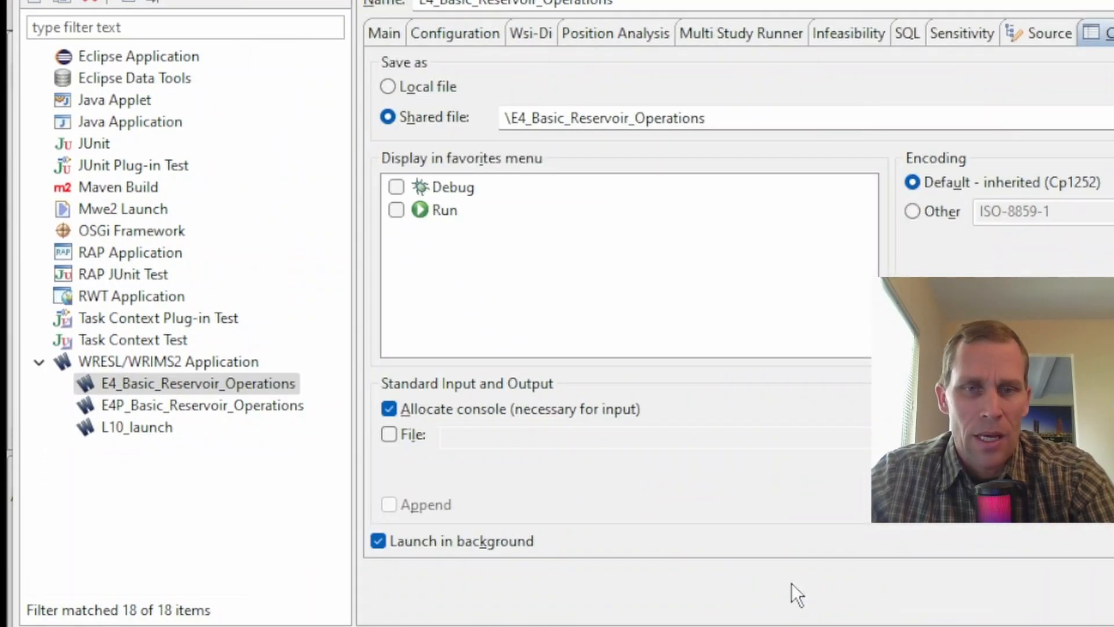
pyautogui.press('Escape')
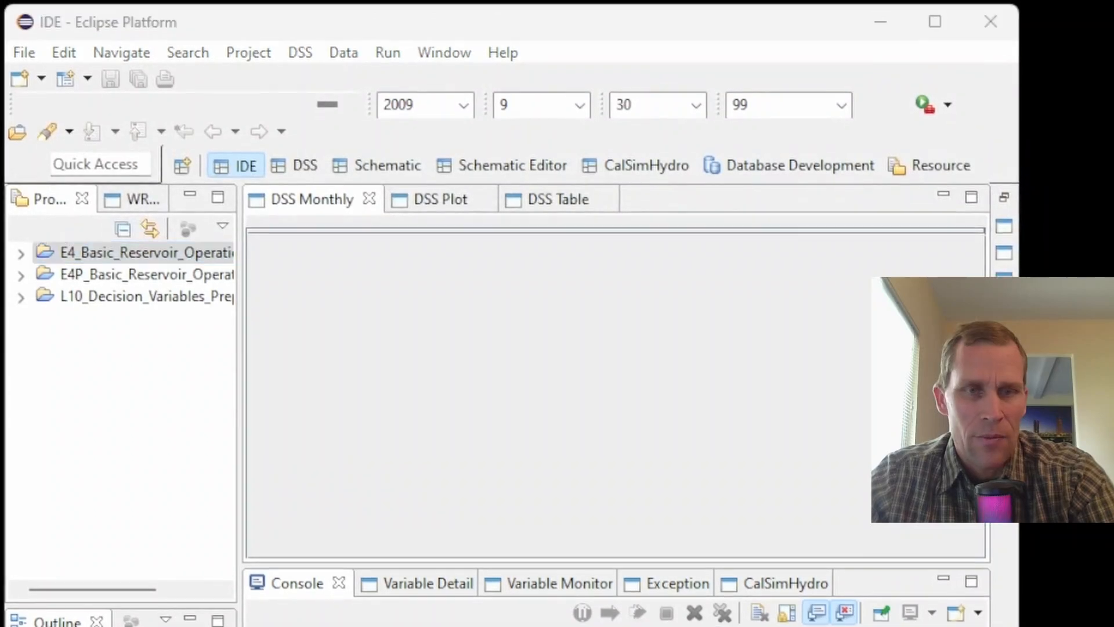
# - Examine the project folder in File Explorer and the planned directory structure in the text notes, including the dss, run, lookup and system folders
pyautogui.hotkey('alt', 'Tab')
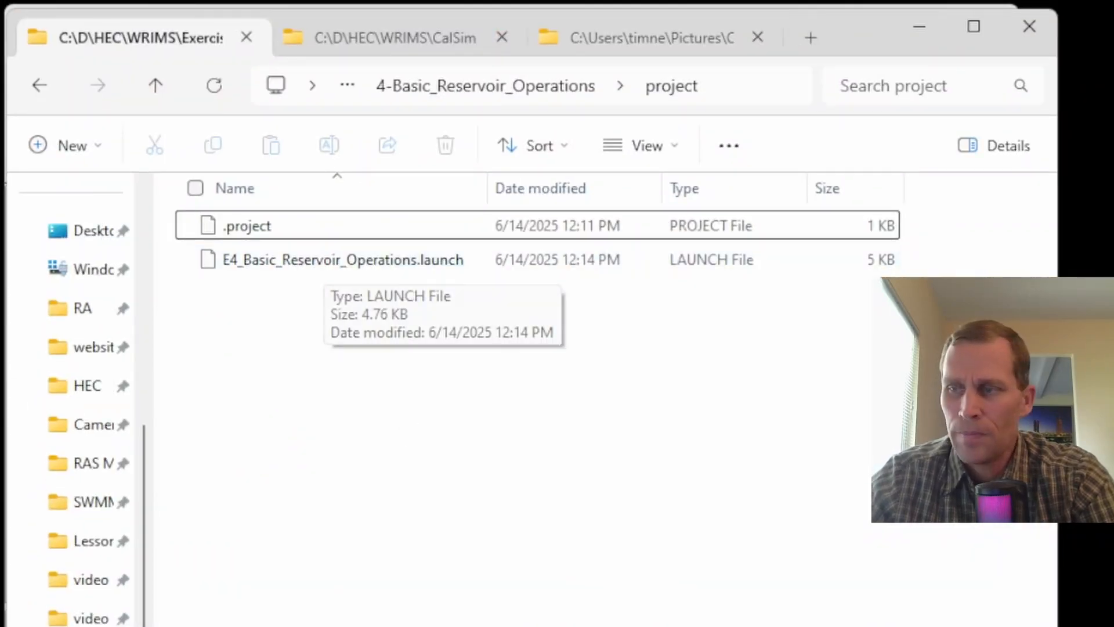
pyautogui.moveTo(1113, 255); pyautogui.dragTo(707, 51)
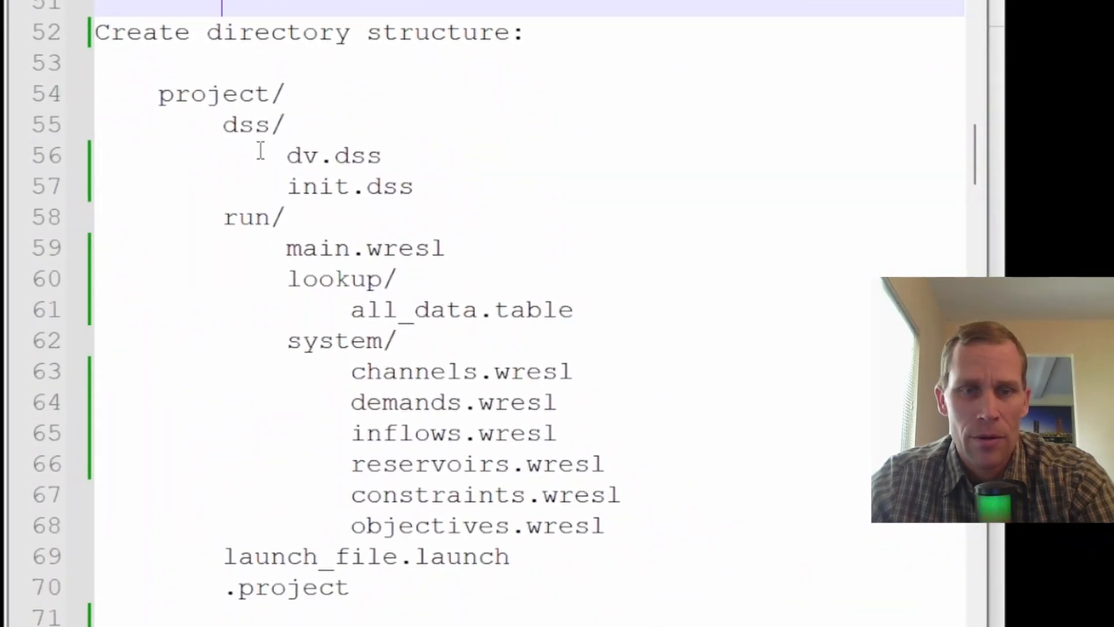
pyautogui.doubleClick(197, 86)
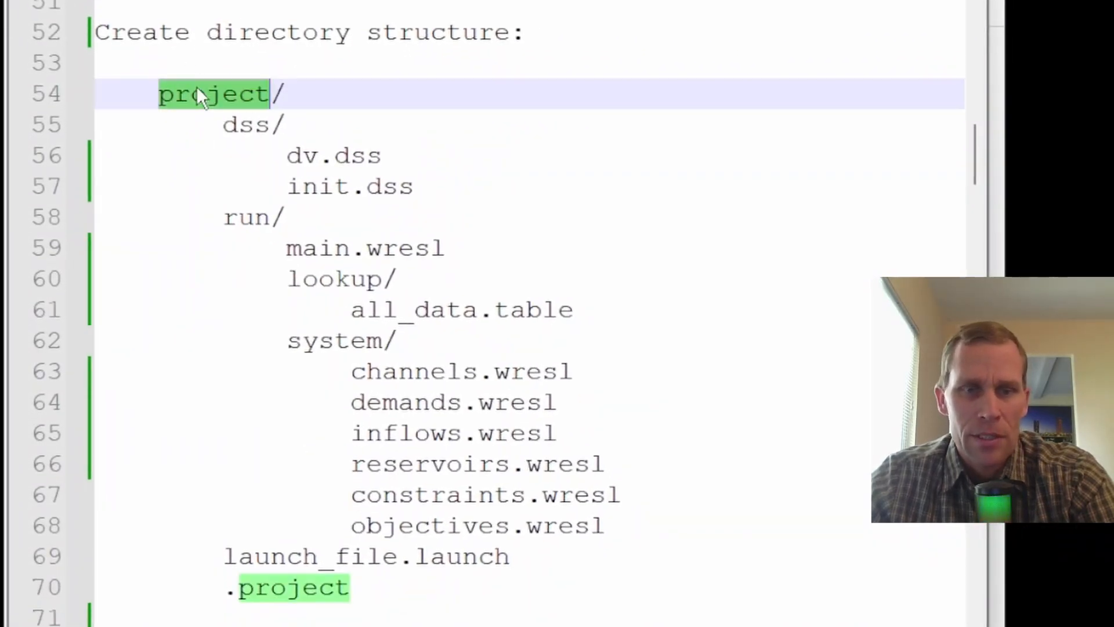
pyautogui.moveTo(382, 594); pyautogui.dragTo(40, 566)
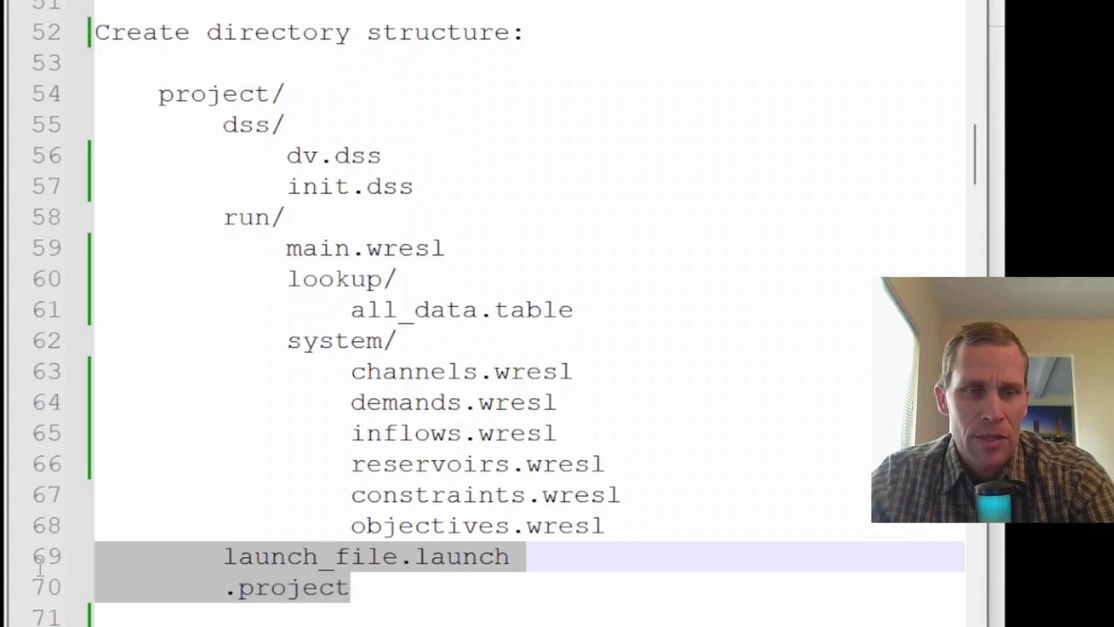
pyautogui.click(165, 619)
pyautogui.press('Return')
pyautogui.moveTo(352, 590); pyautogui.dragTo(291, 596)
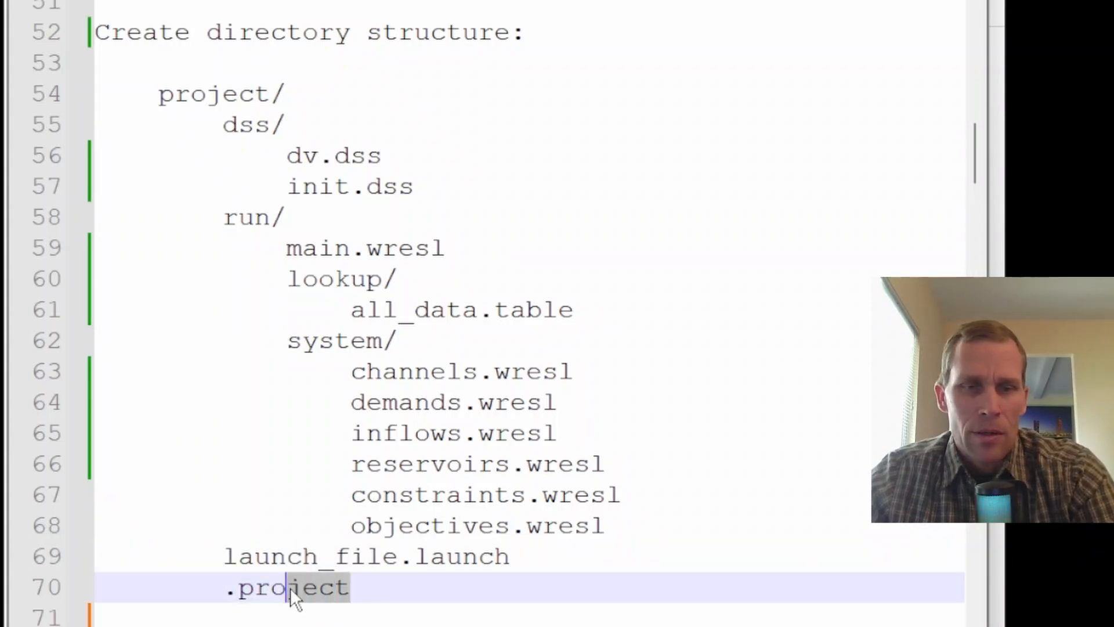
pyautogui.click(285, 563)
pyautogui.moveTo(615, 526); pyautogui.dragTo(1, 131)
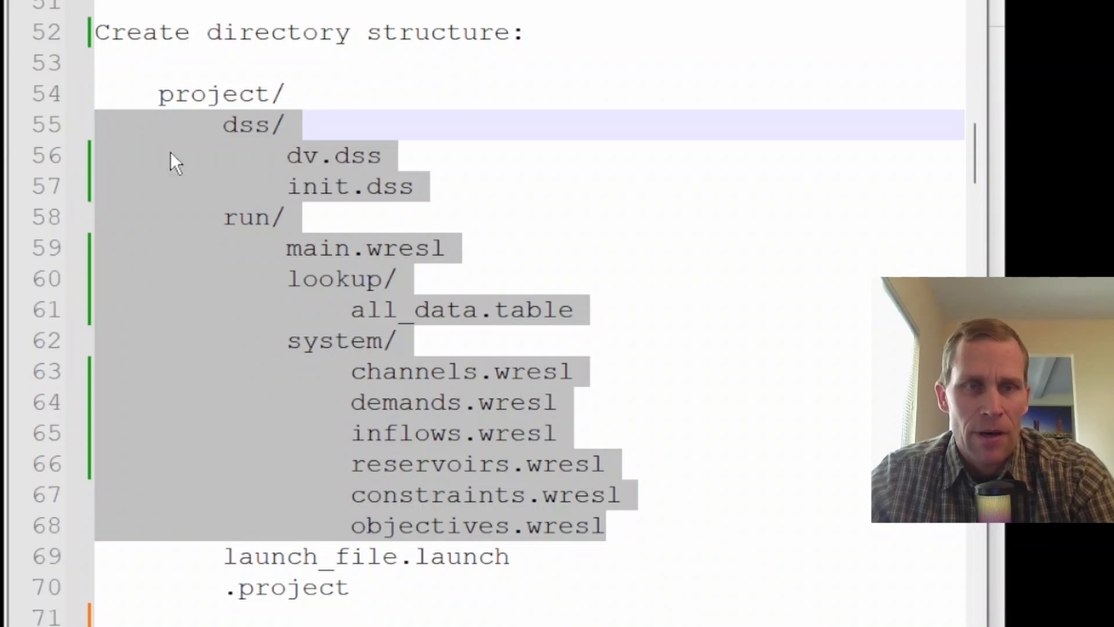
pyautogui.doubleClick(249, 124)
pyautogui.doubleClick(248, 217)
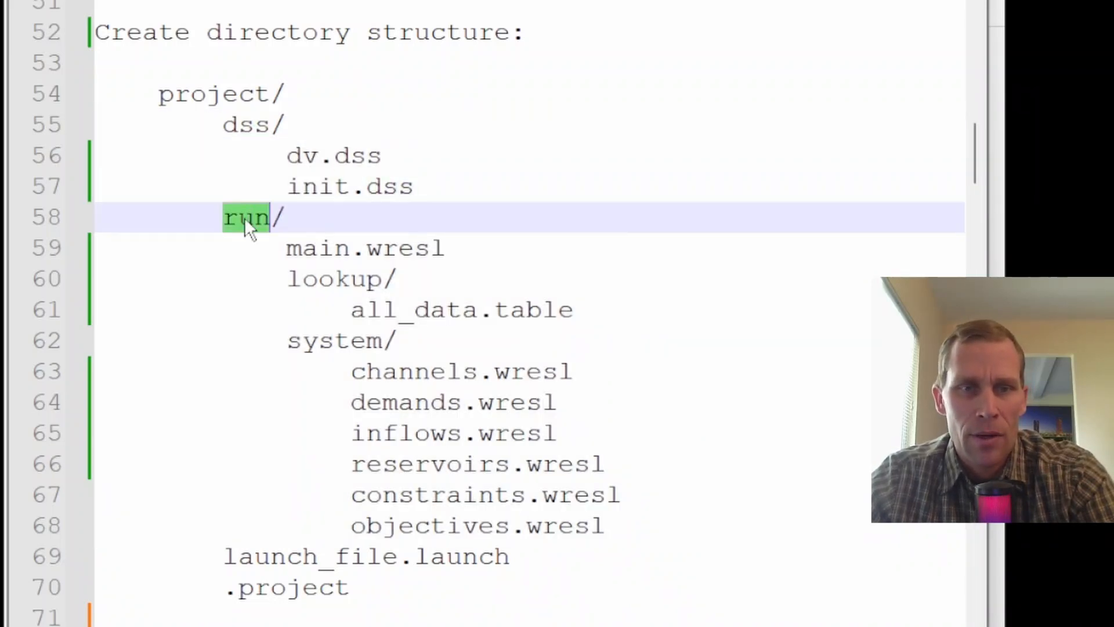
pyautogui.doubleClick(318, 279)
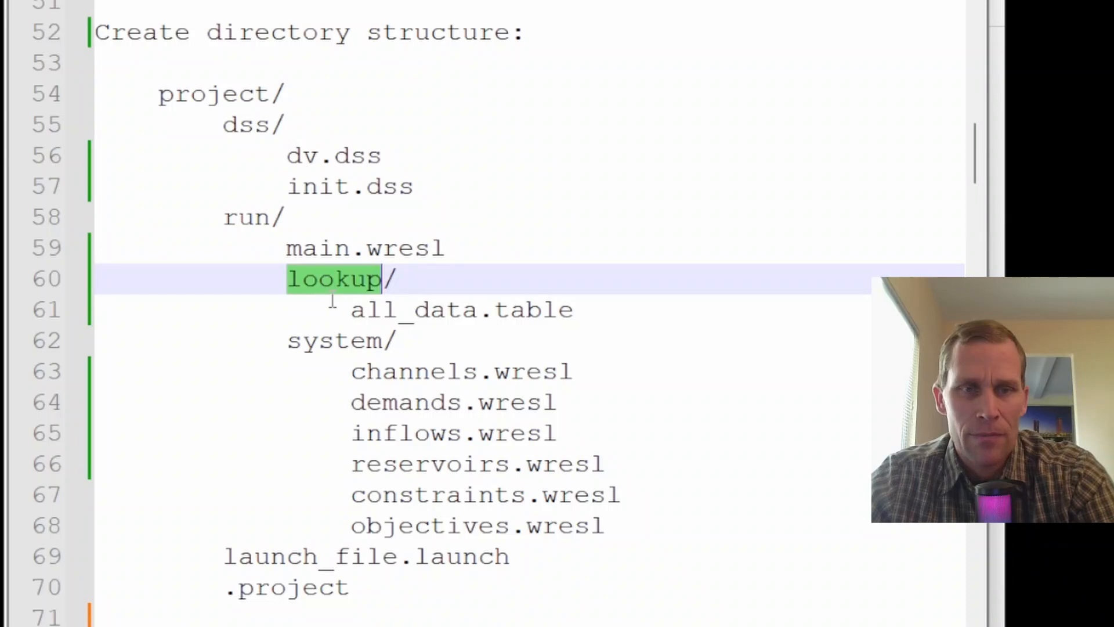
pyautogui.doubleClick(336, 337)
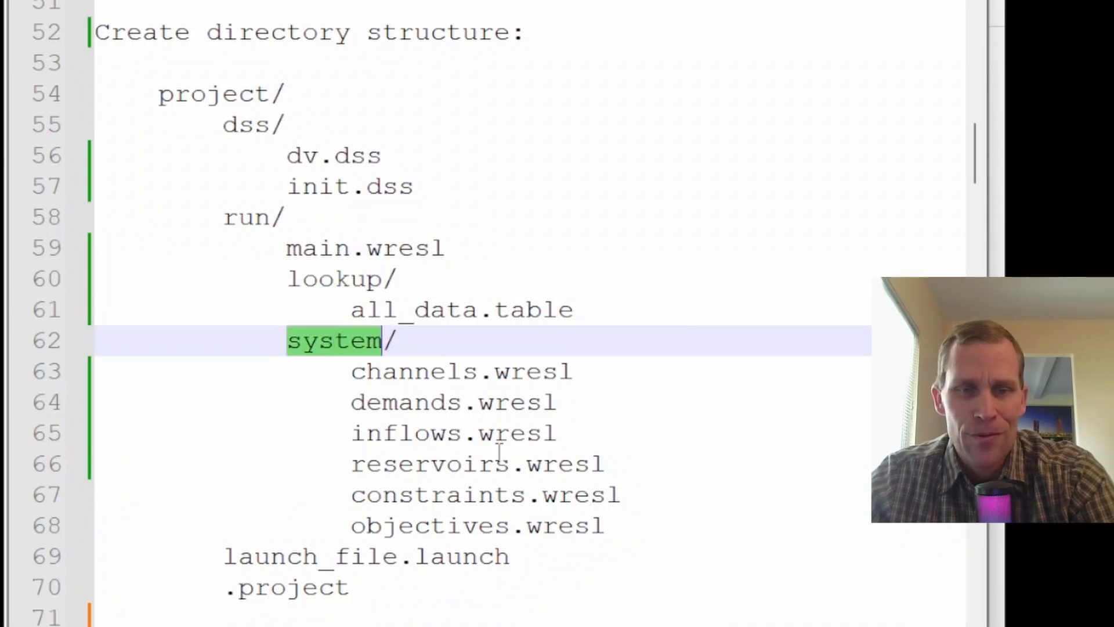
pyautogui.moveTo(619, 539); pyautogui.dragTo(23, 168)
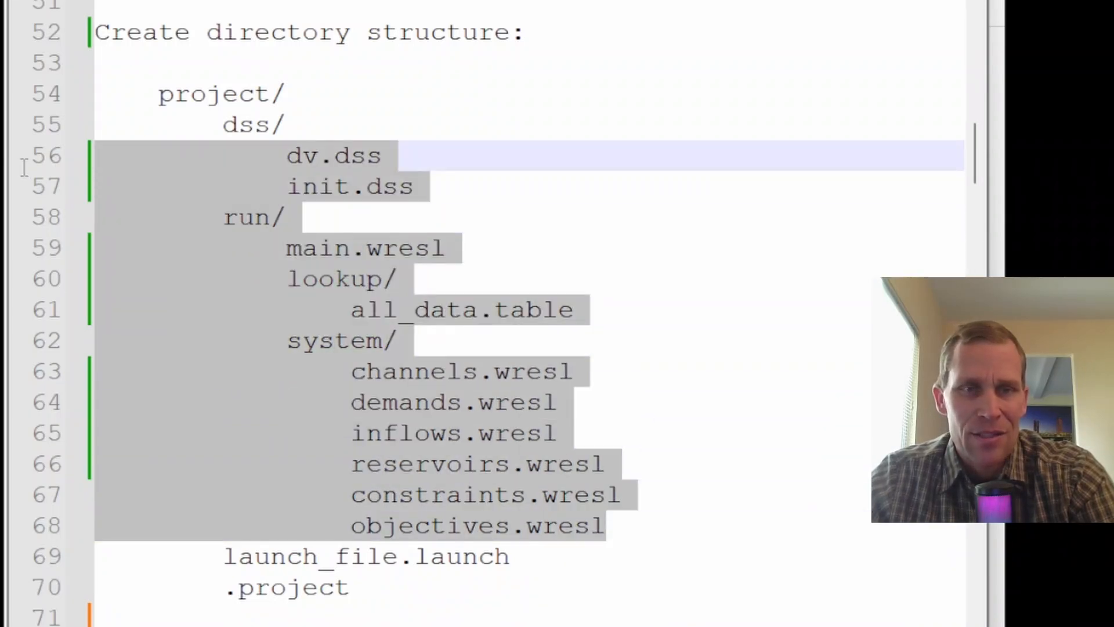
# - Add an sv.dss entry below dv.dss in the notes' directory structure
pyautogui.click(454, 166)
pyautogui.press('Return')
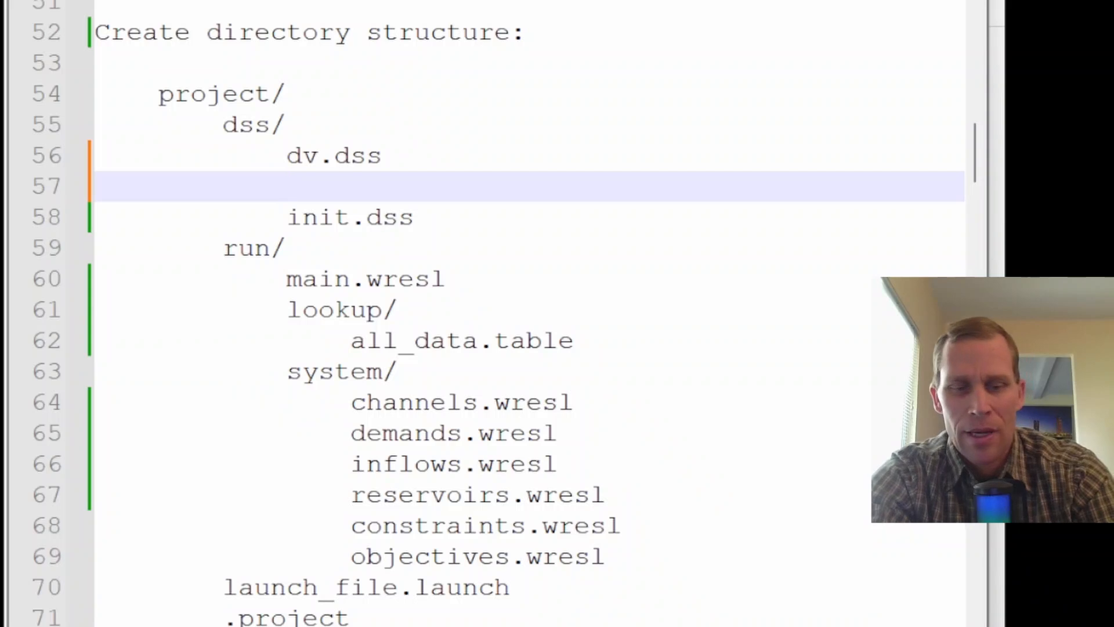
pyautogui.write('sv.dss')
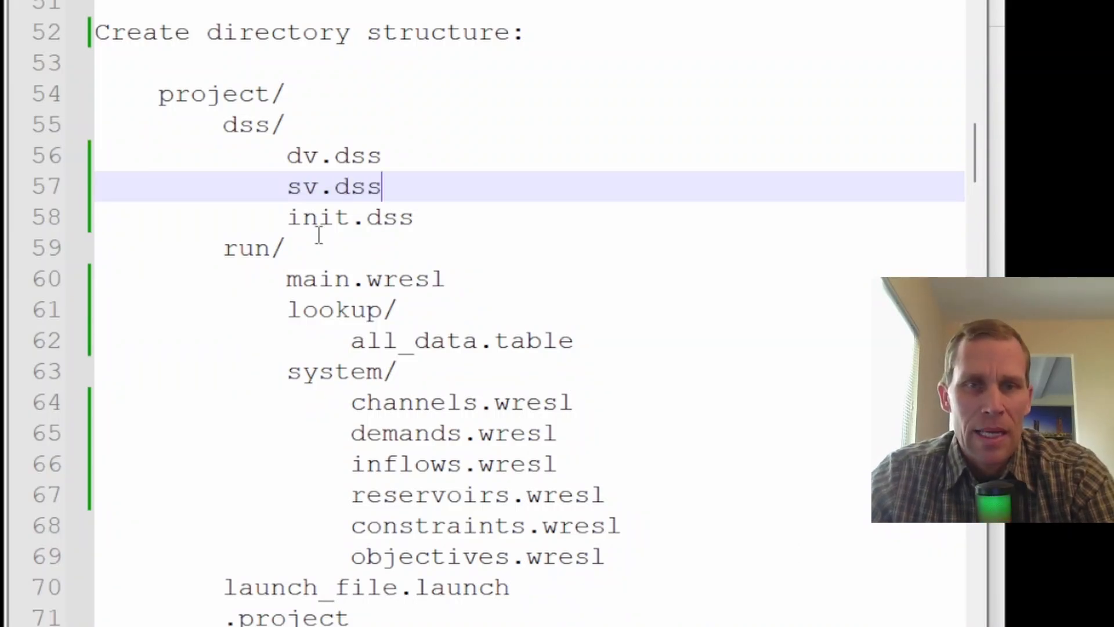
# - Switch to File Explorer and create a folder named dss inside the 4-Basic_Reservoir_Operations project folder
pyautogui.hotkey('alt', 'Tab')
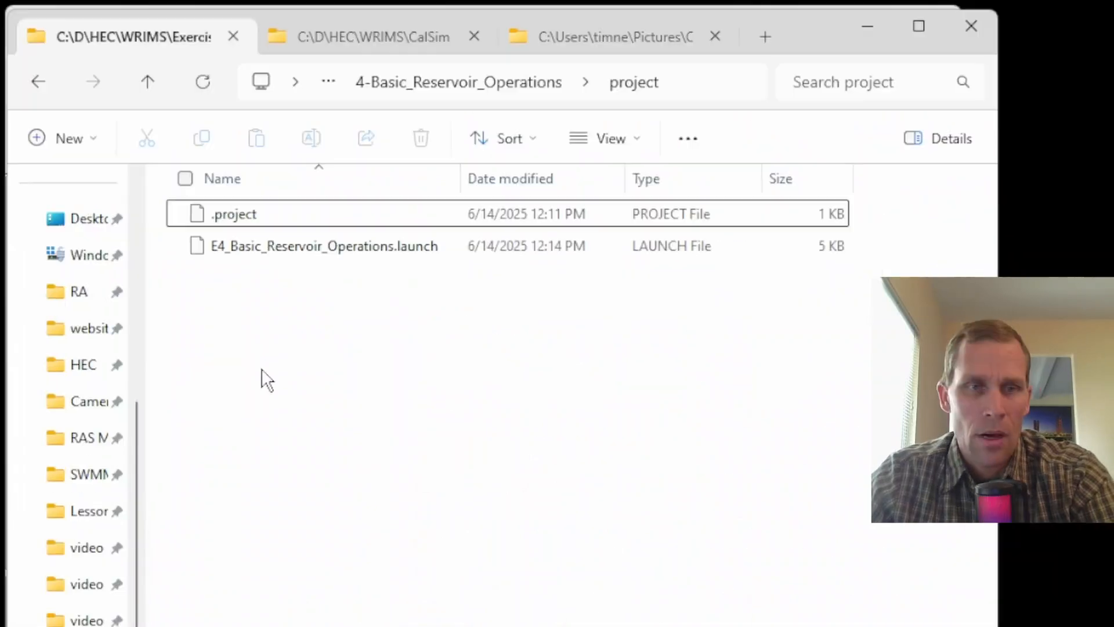
pyautogui.rightClick(261, 370)
pyautogui.moveTo(395, 556)
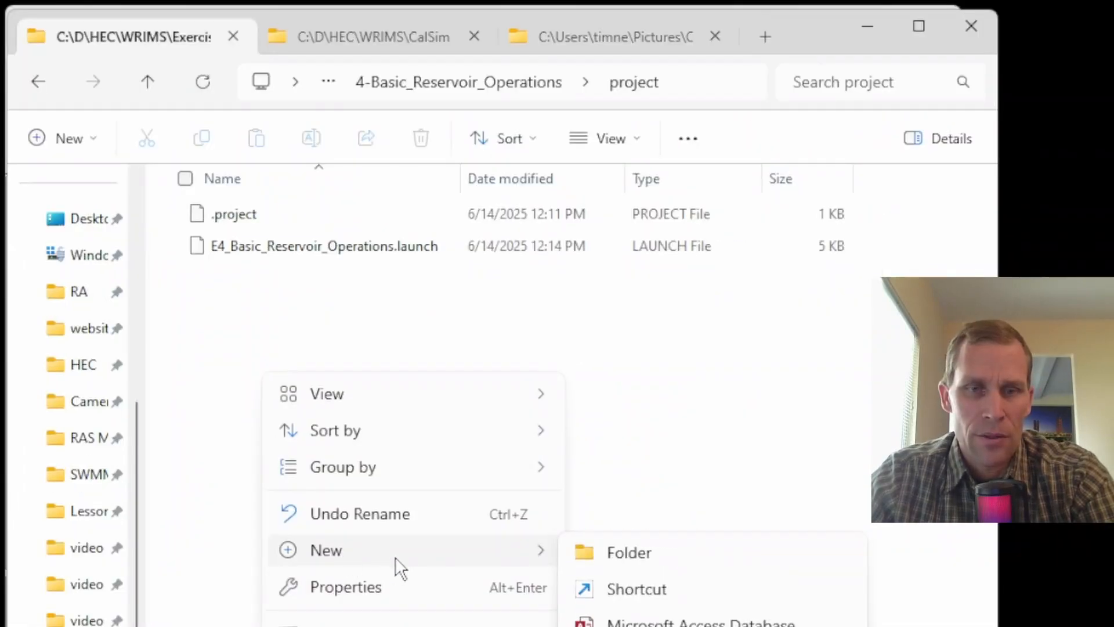
pyautogui.click(605, 555)
pyautogui.write('dss')
pyautogui.click(305, 386)
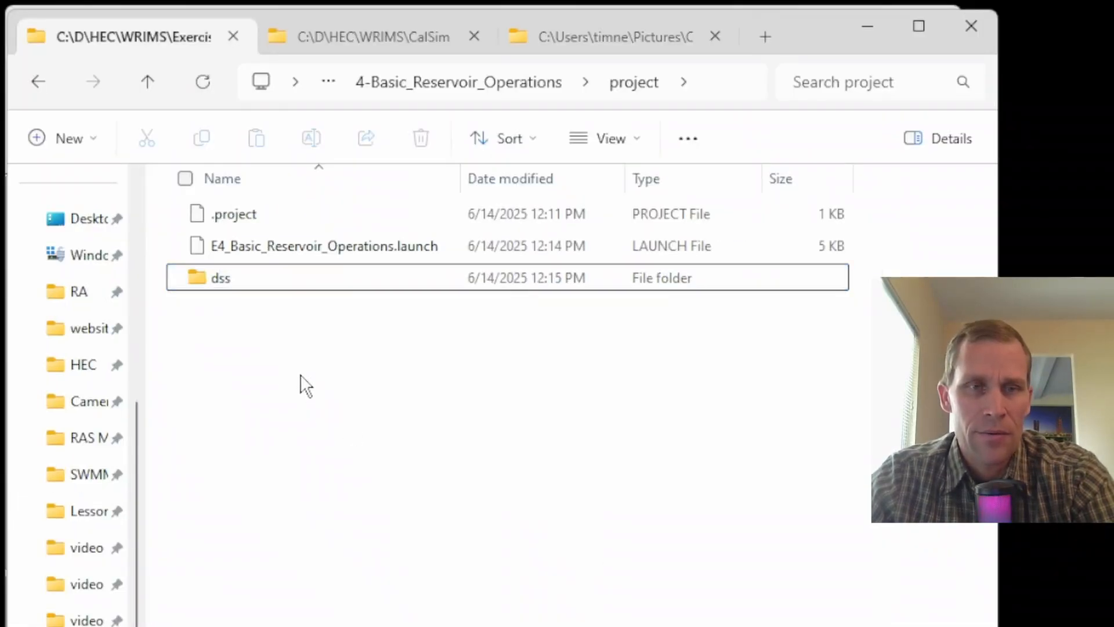
# - Create an empty text document in the dss folder and rename it dv.dss, replacing the .txt extension
pyautogui.doubleClick(225, 298)
pyautogui.rightClick(231, 311)
pyautogui.moveTo(297, 497)
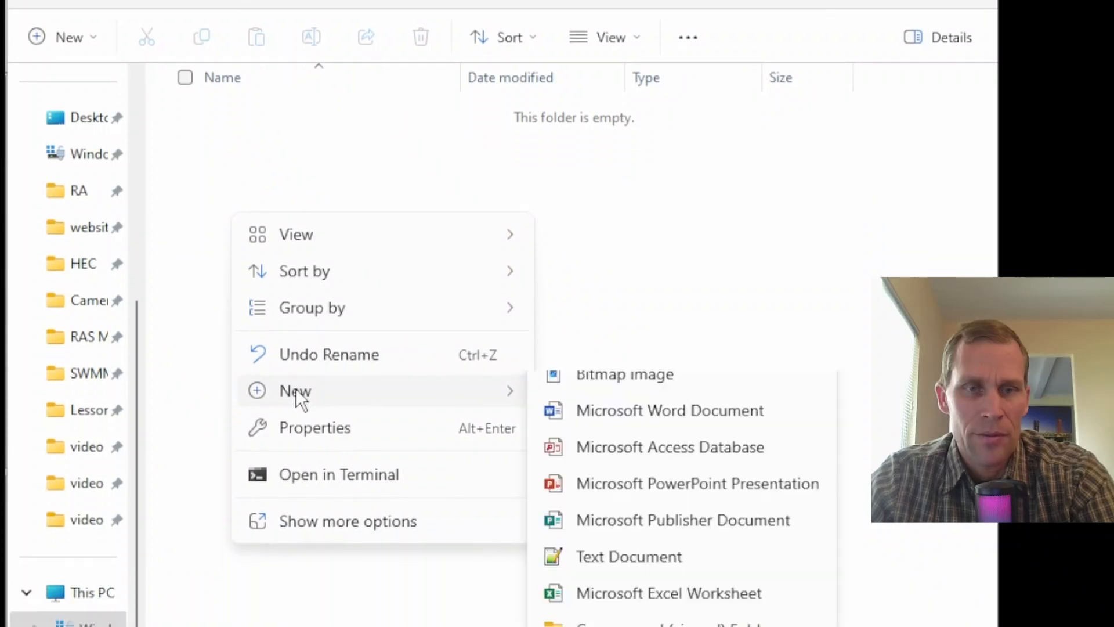
pyautogui.click(629, 557)
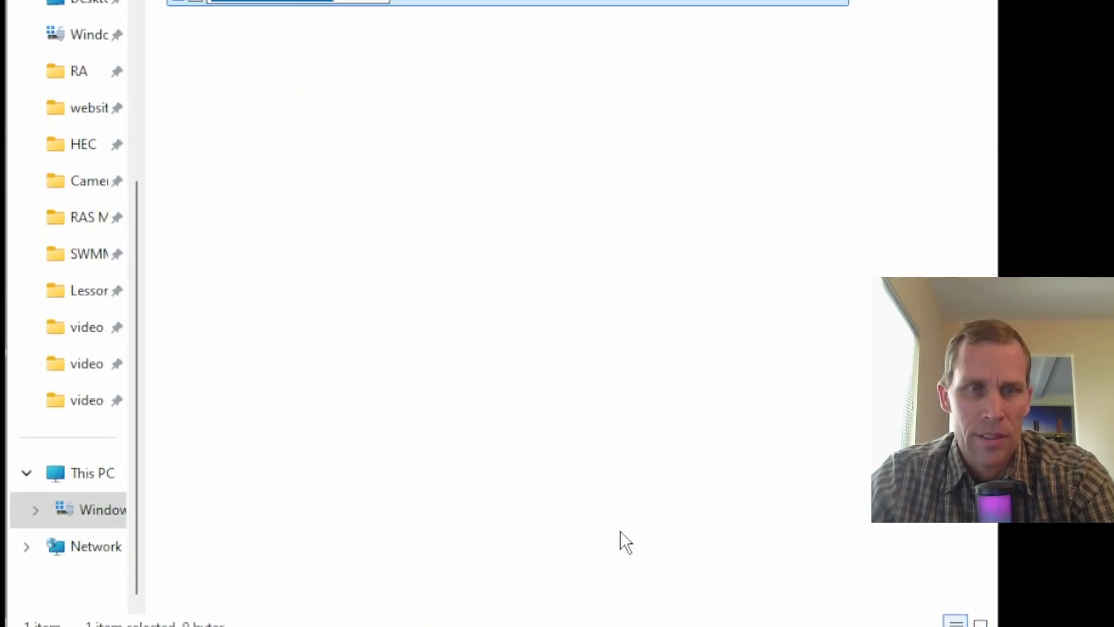
pyautogui.write('dv.d')
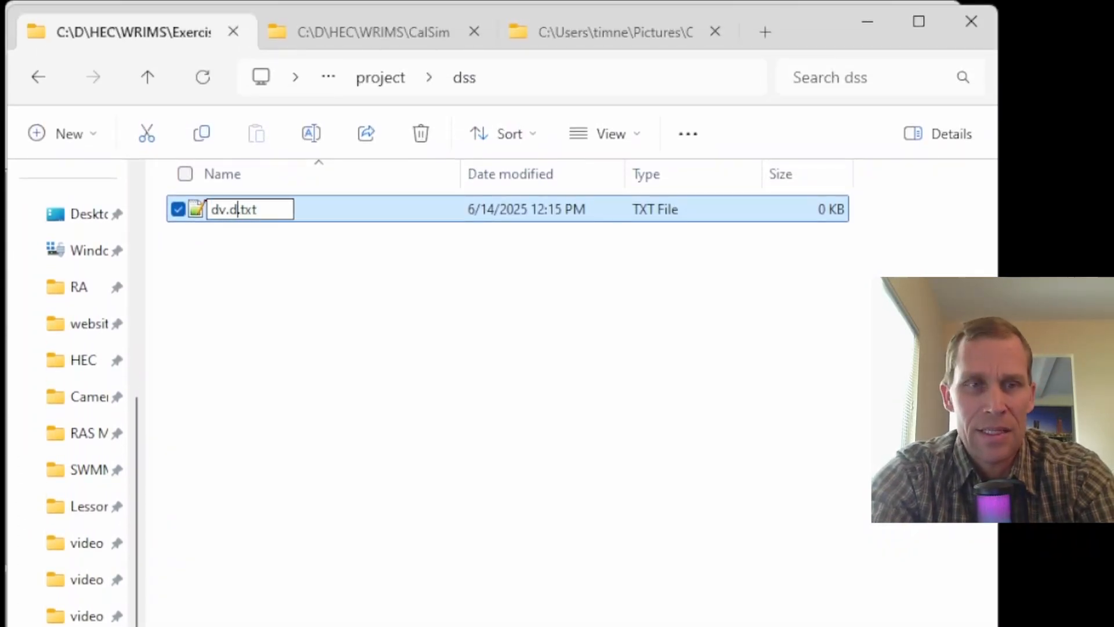
pyautogui.write('ss')
pyautogui.press('Delete')
pyautogui.press('Delete')
pyautogui.press('Delete')
pyautogui.press('Delete')
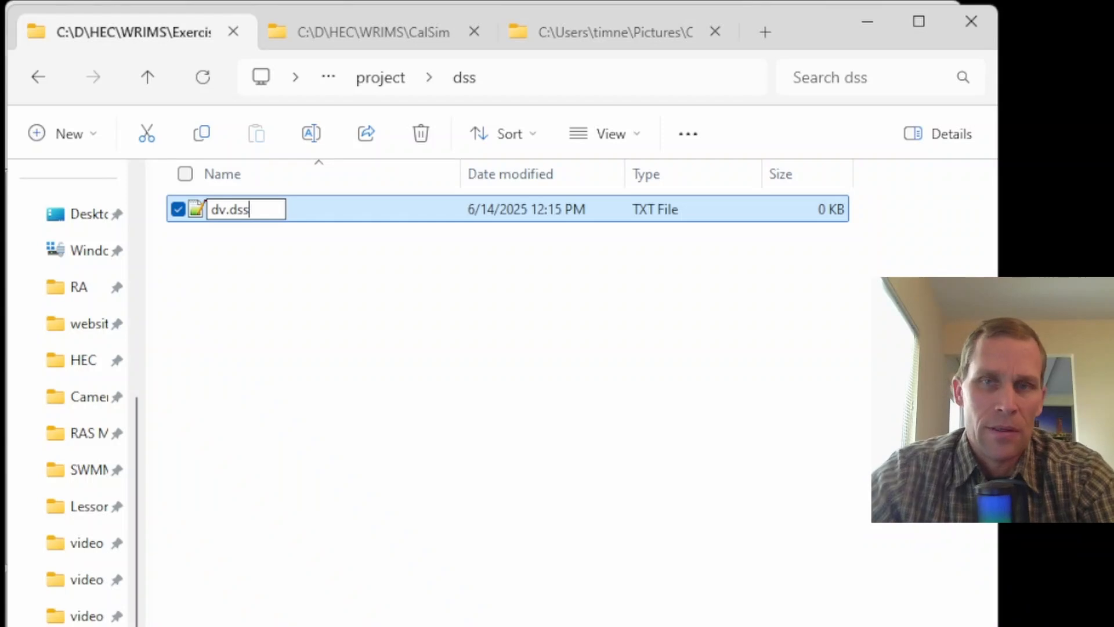
pyautogui.press('Return')
pyautogui.press('Return')
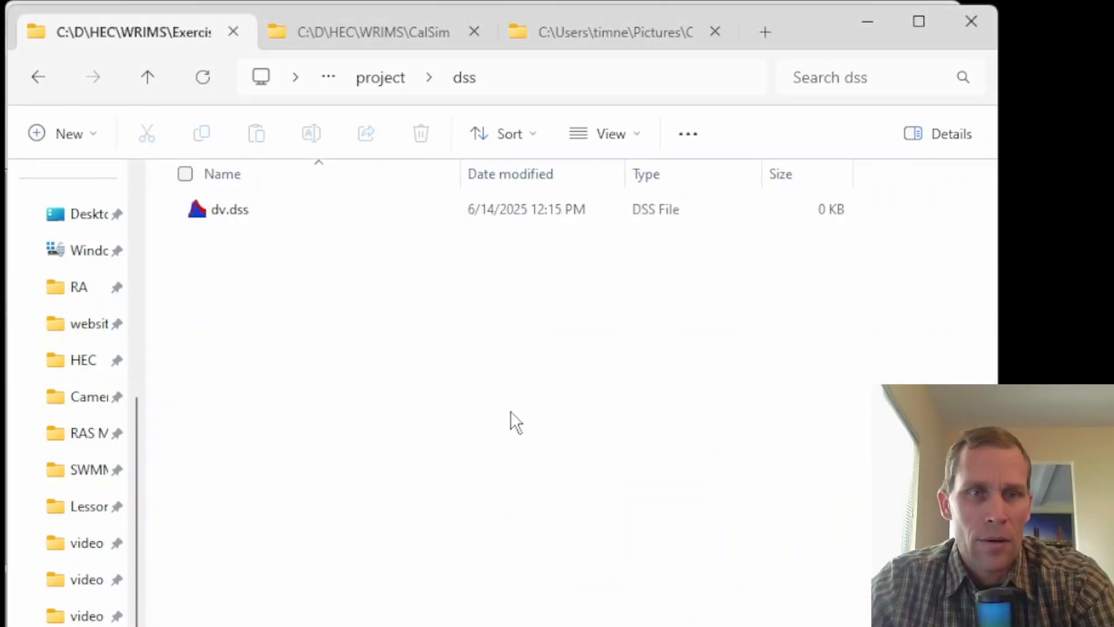
# - Duplicate dv.dss and then its copy within the dss folder, naming the new files sv.dss and init.dss
pyautogui.moveTo(238, 220); pyautogui.dragTo(242, 301)
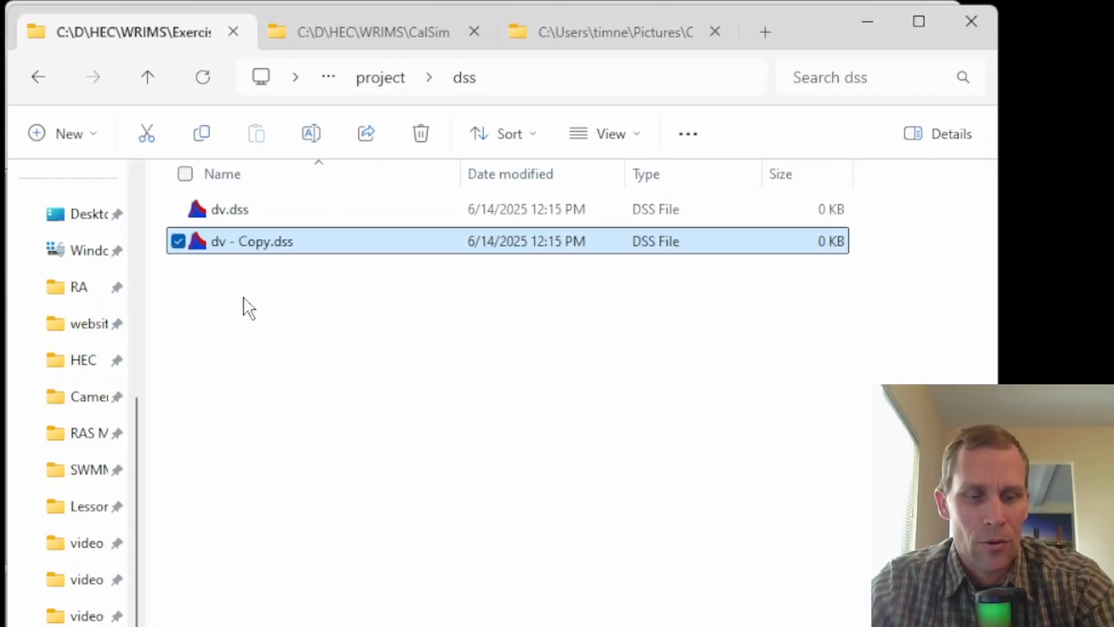
pyautogui.press('F2')
pyautogui.write('sv')
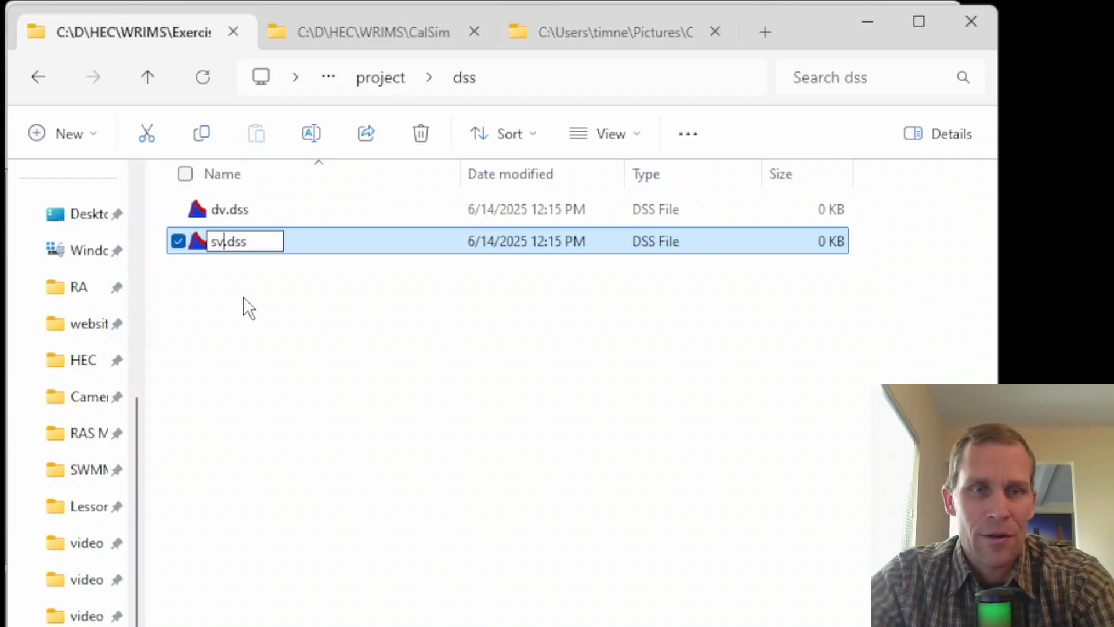
pyautogui.press('Return')
pyautogui.moveTo(243, 243); pyautogui.dragTo(248, 365)
pyautogui.press('F2')
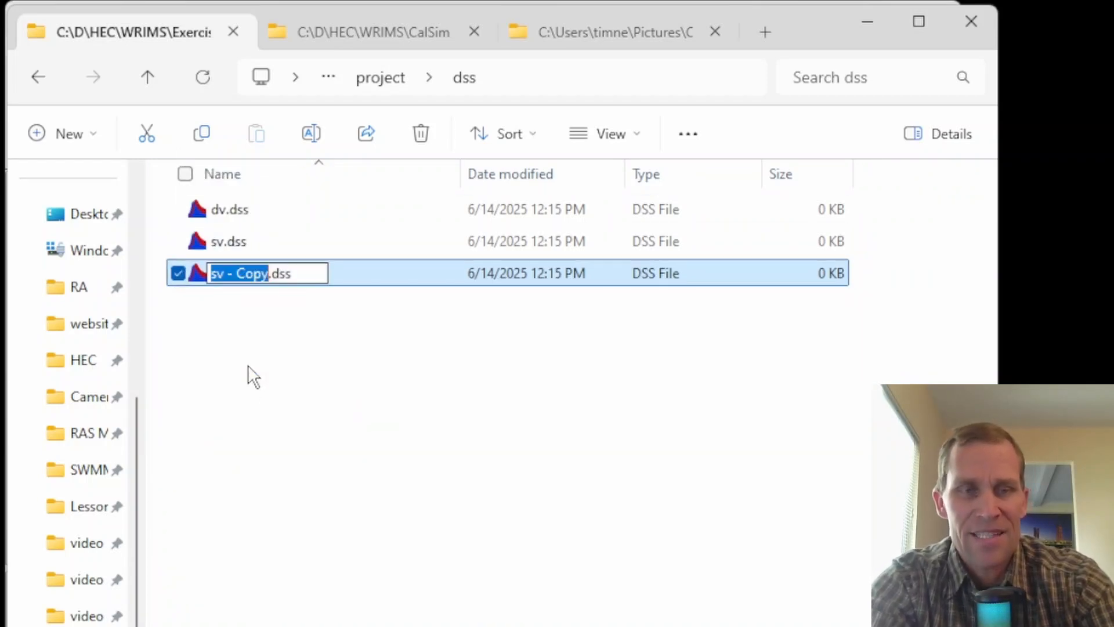
pyautogui.write('init')
pyautogui.click(249, 364)
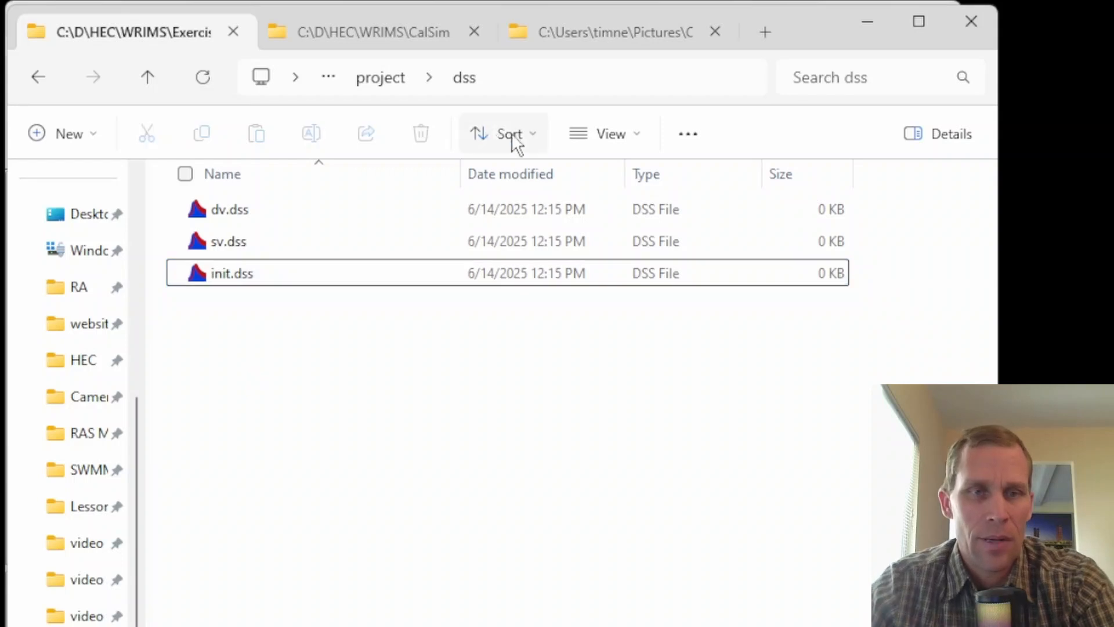
# - Examine the contents of the project's run, lookup, system and dss folders
pyautogui.click(157, 77)
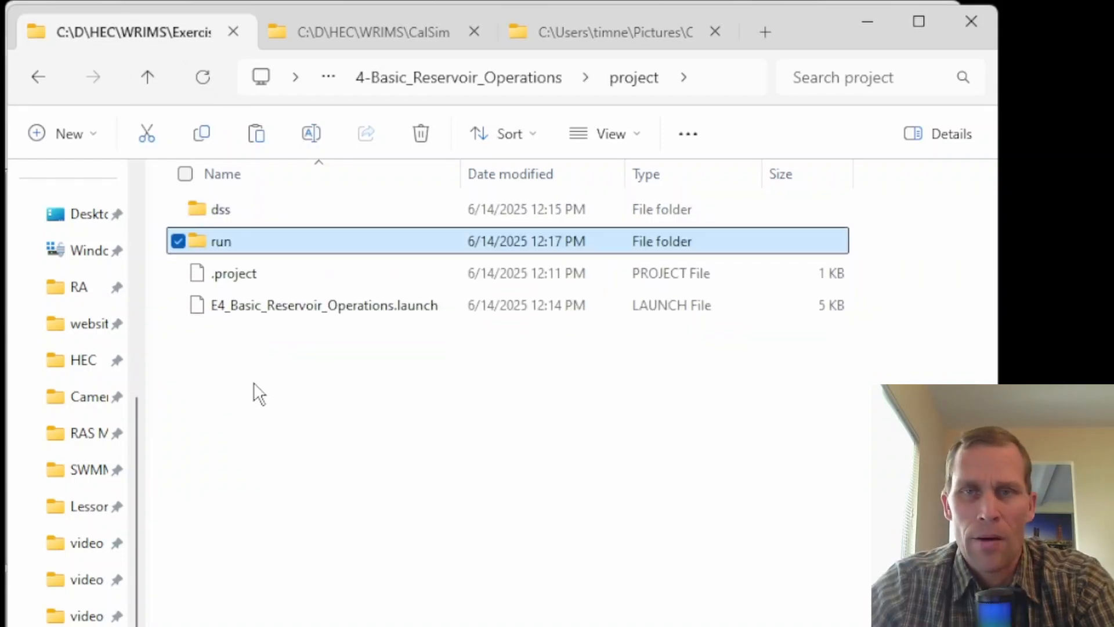
pyautogui.click(253, 386)
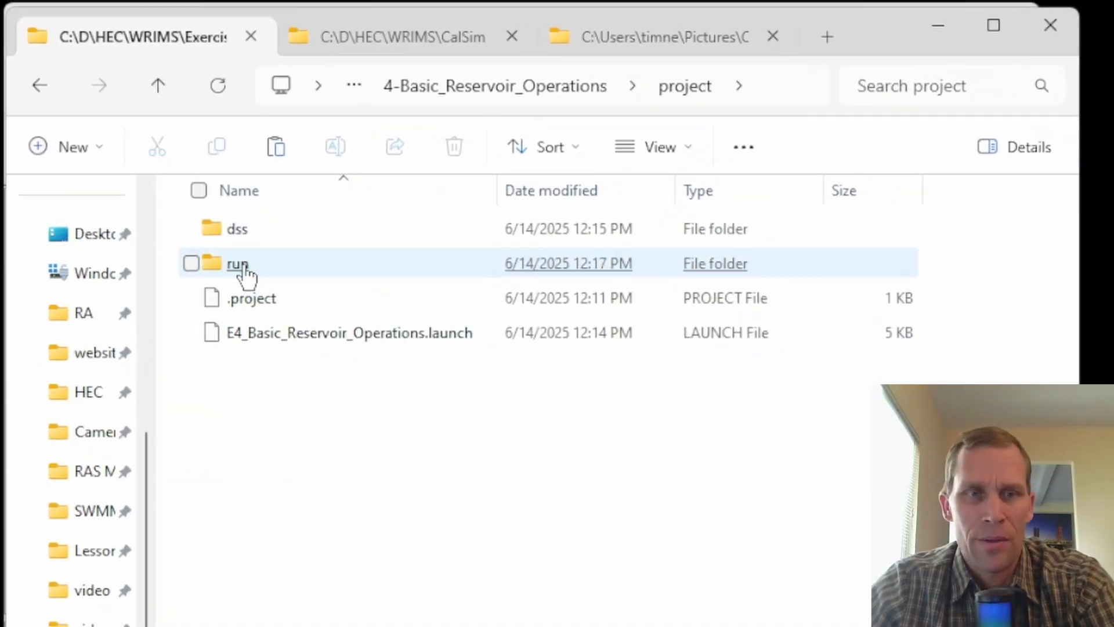
pyautogui.doubleClick(243, 267)
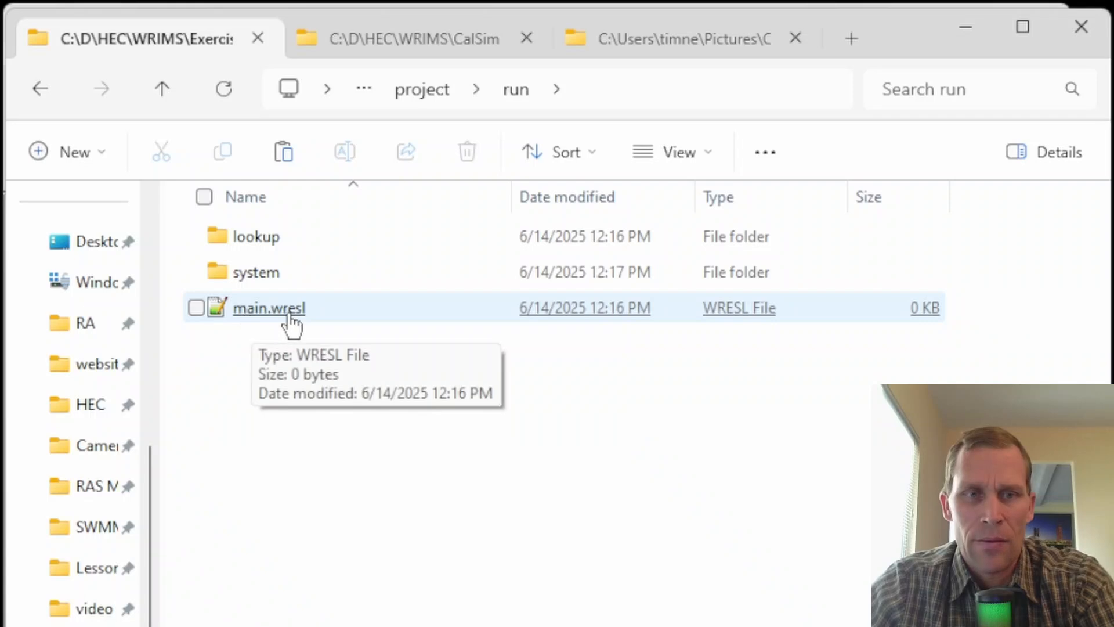
pyautogui.doubleClick(257, 247)
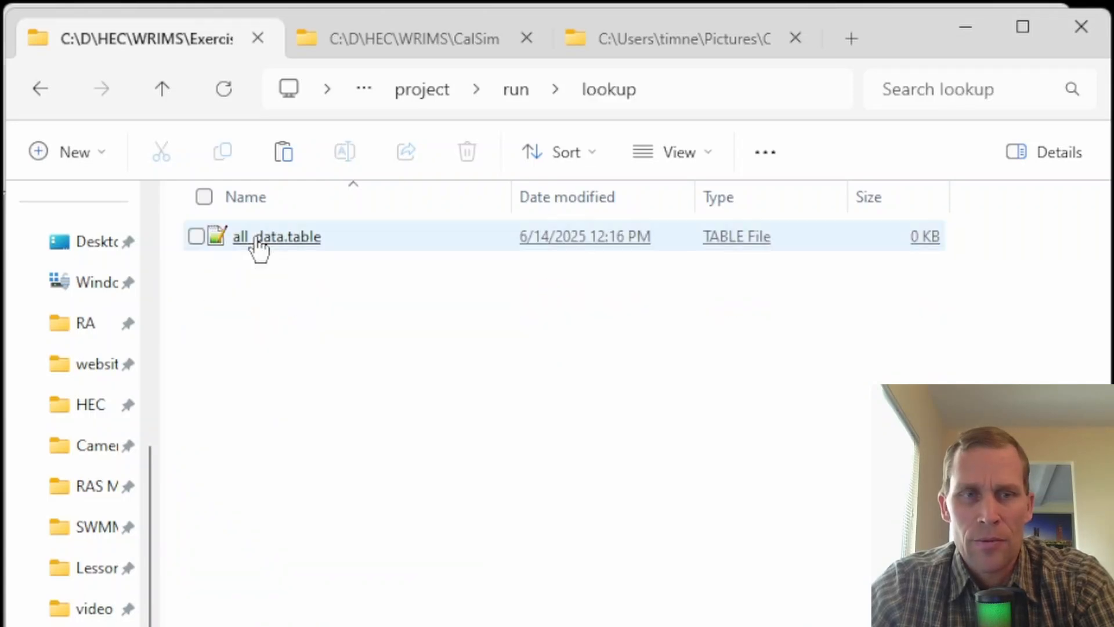
pyautogui.click(163, 91)
pyautogui.doubleClick(253, 288)
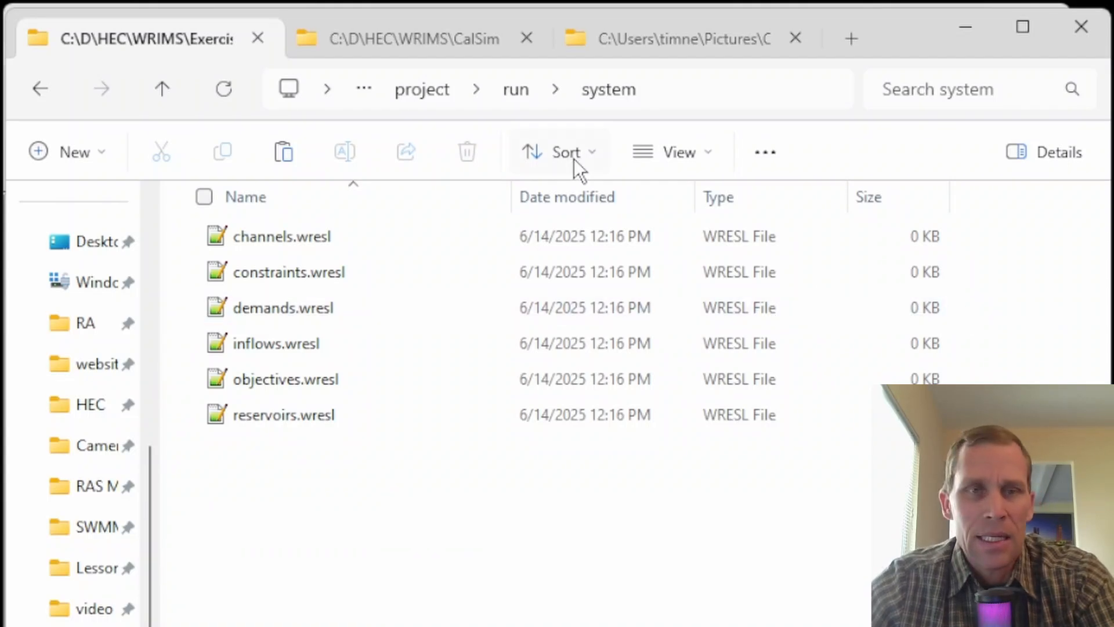
pyautogui.click(423, 90)
pyautogui.doubleClick(253, 238)
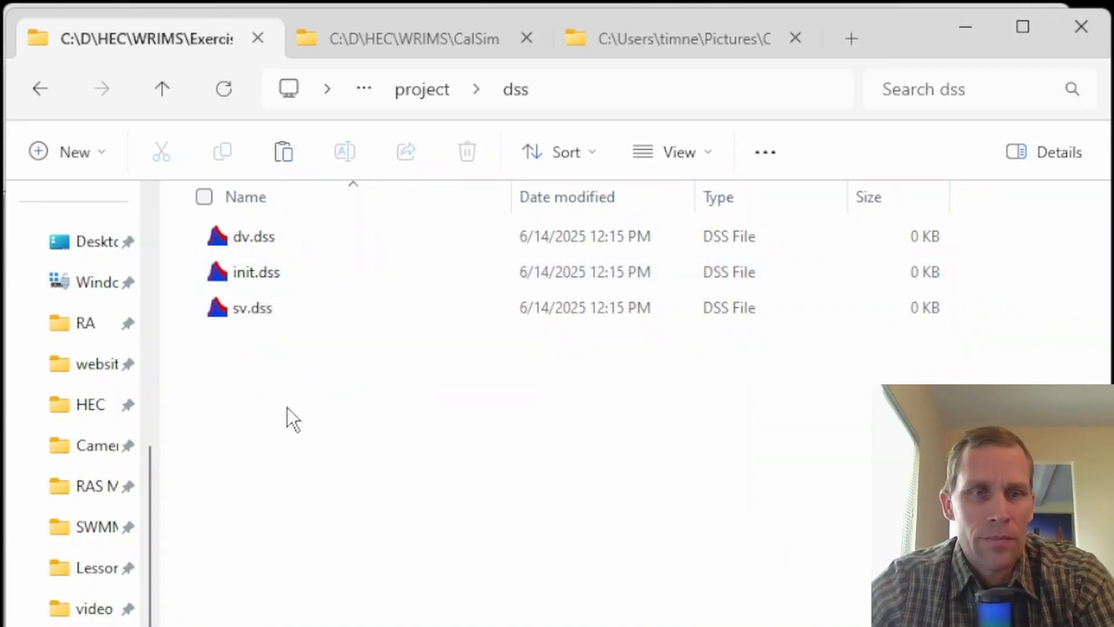
# - Switch to HEC-DSSVue and open init.dss from the dss folder of 4-Basic_Reservoir_Operations\project
pyautogui.moveTo(309, 44); pyautogui.dragTo(264, 37)
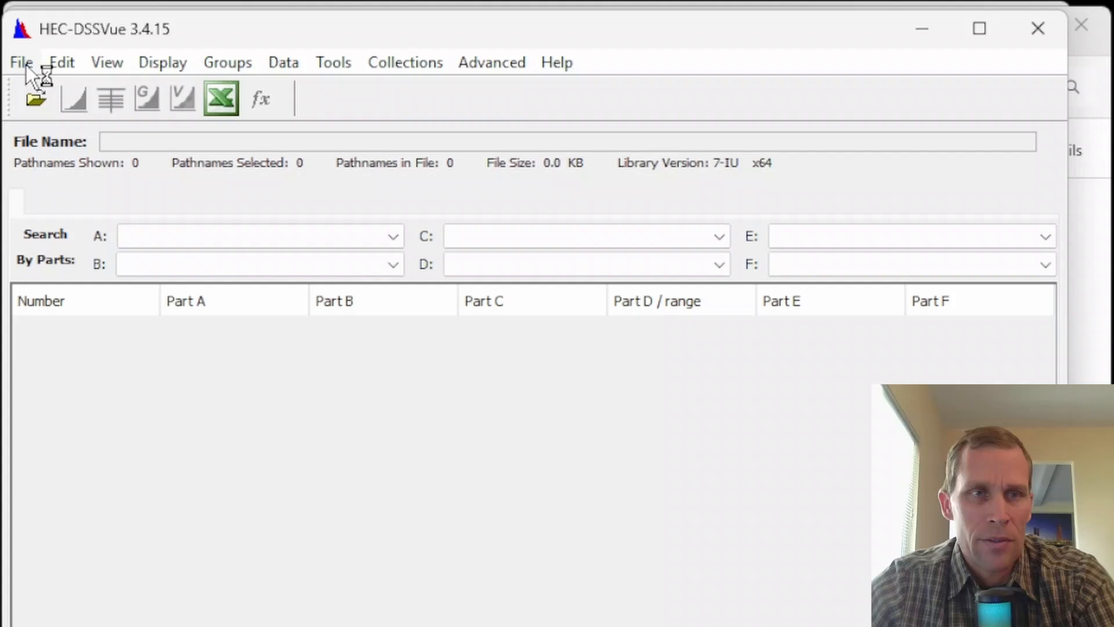
pyautogui.click(23, 61)
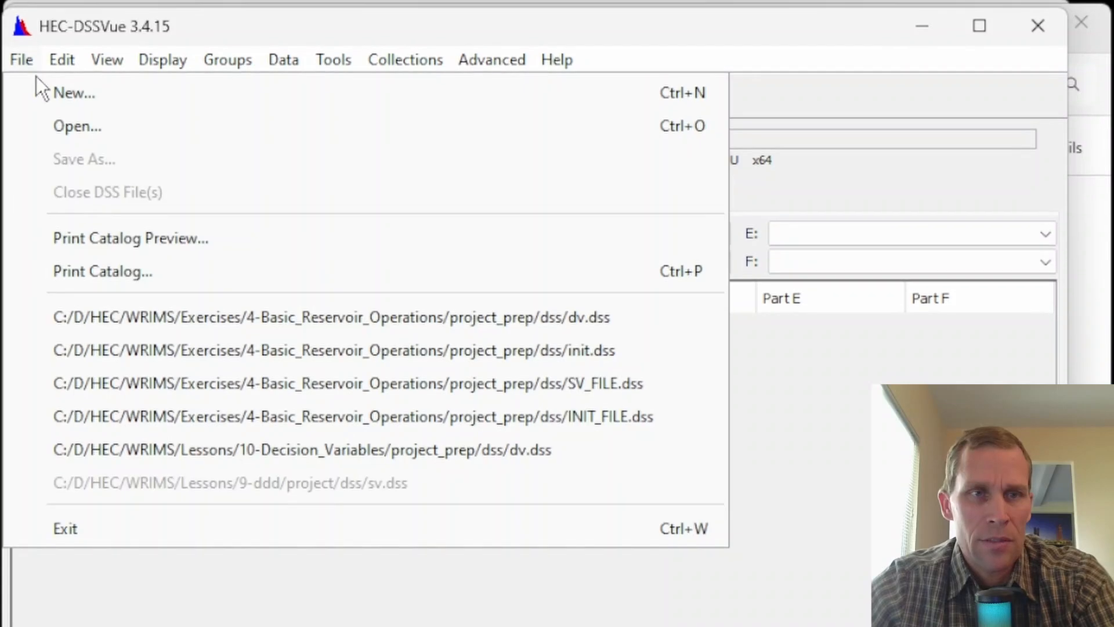
pyautogui.click(54, 127)
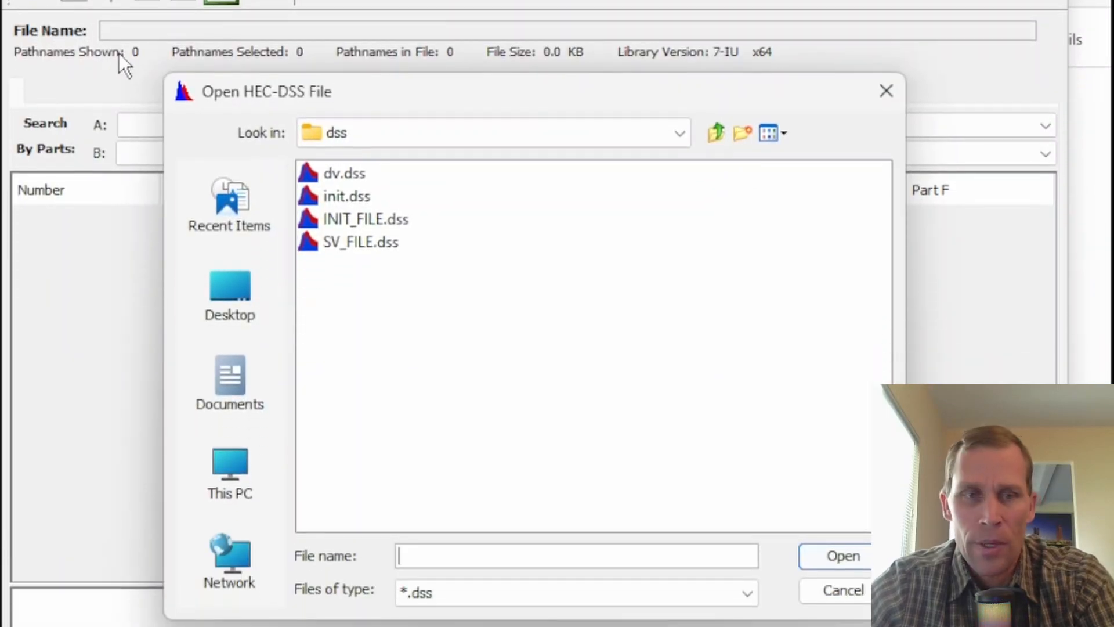
pyautogui.click(716, 119)
pyautogui.click(716, 118)
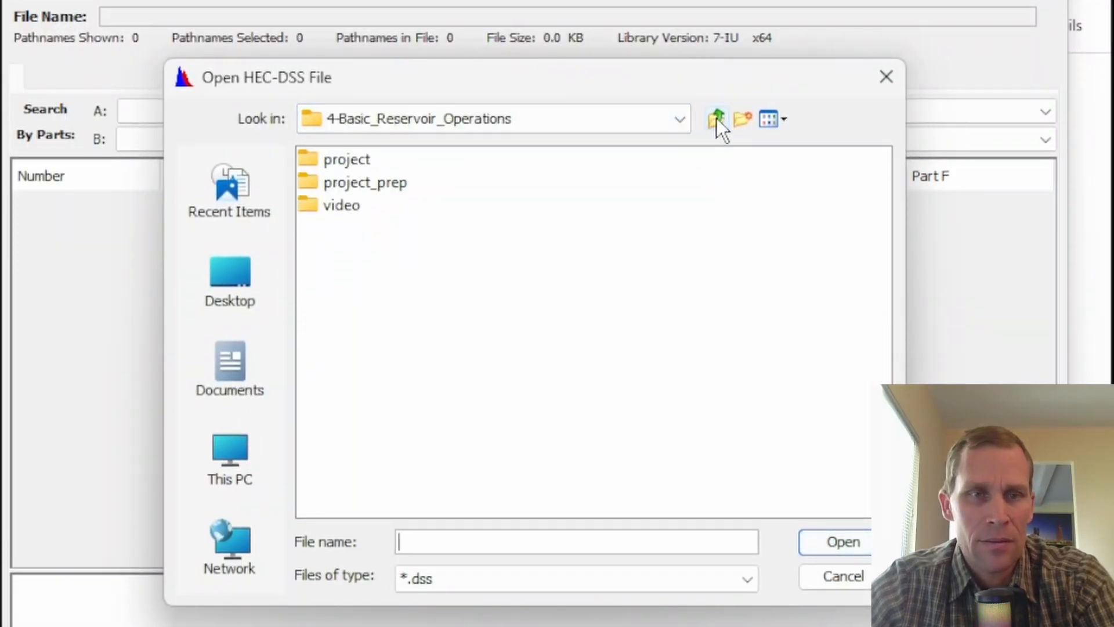
pyautogui.doubleClick(335, 159)
pyautogui.doubleClick(336, 159)
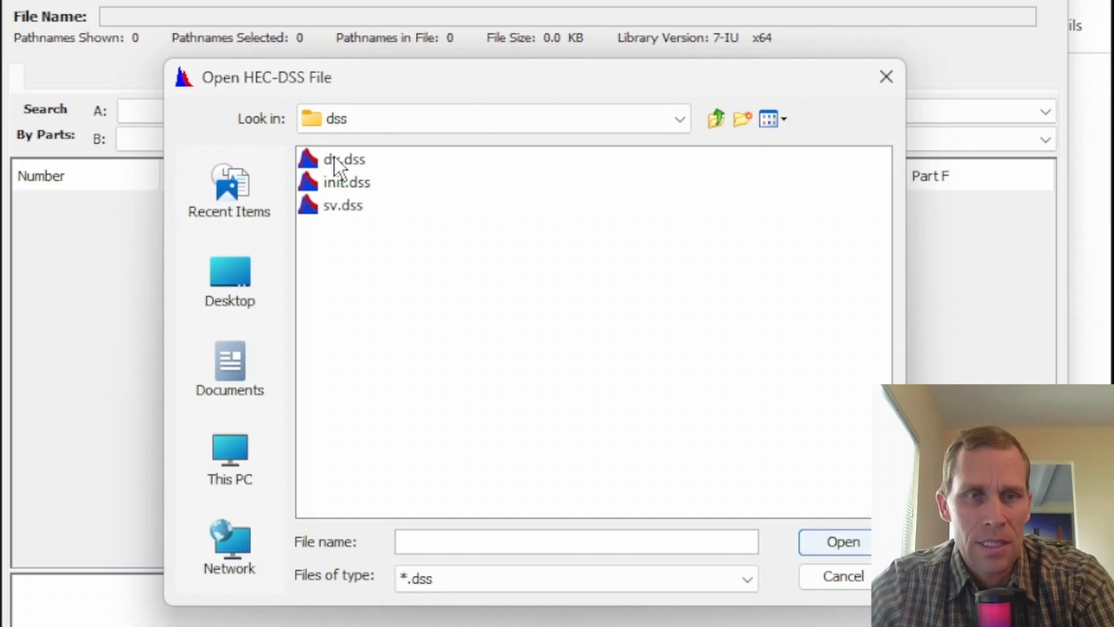
pyautogui.click(365, 182)
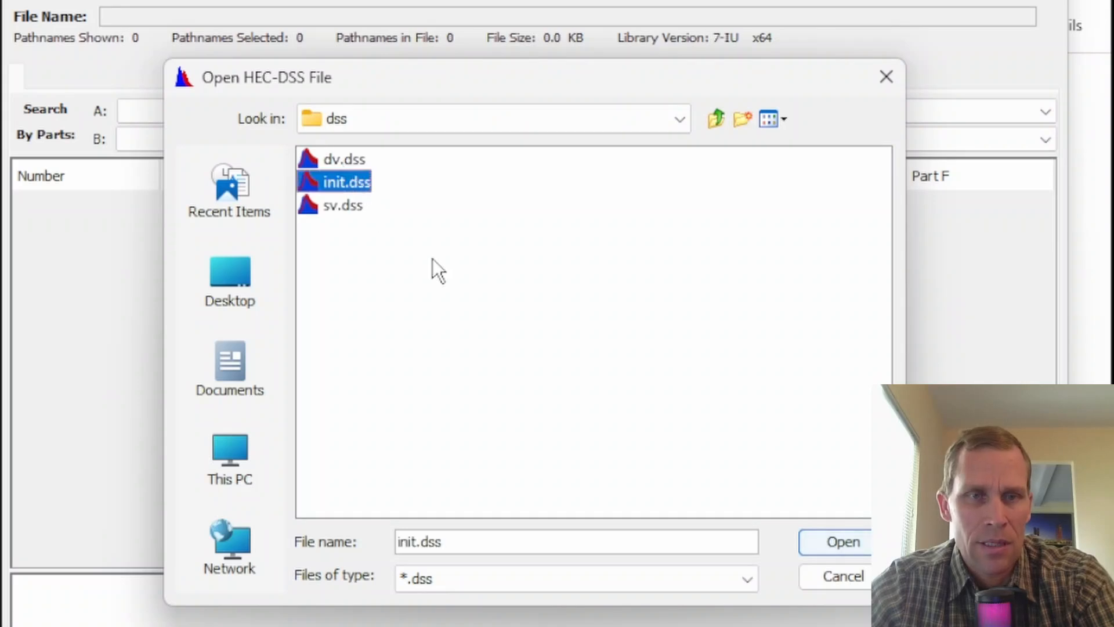
pyautogui.click(834, 547)
pyautogui.click(560, 375)
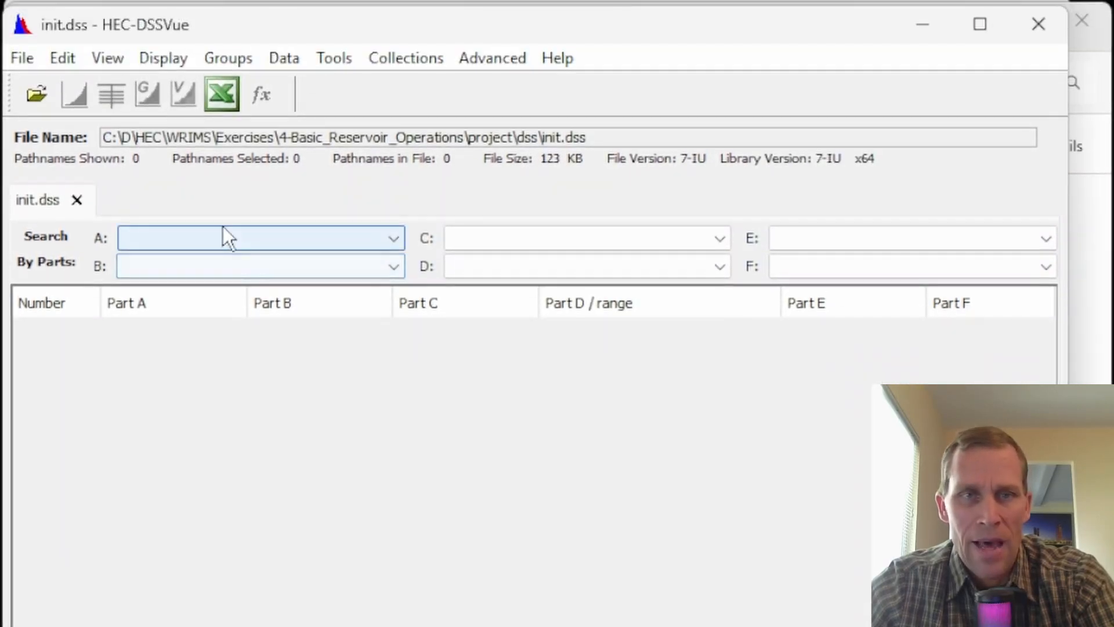
# - Start a manual time series entry with the pathname /PROJECT/S_RES1/STORAGE//1MON/INIT/
pyautogui.click(284, 60)
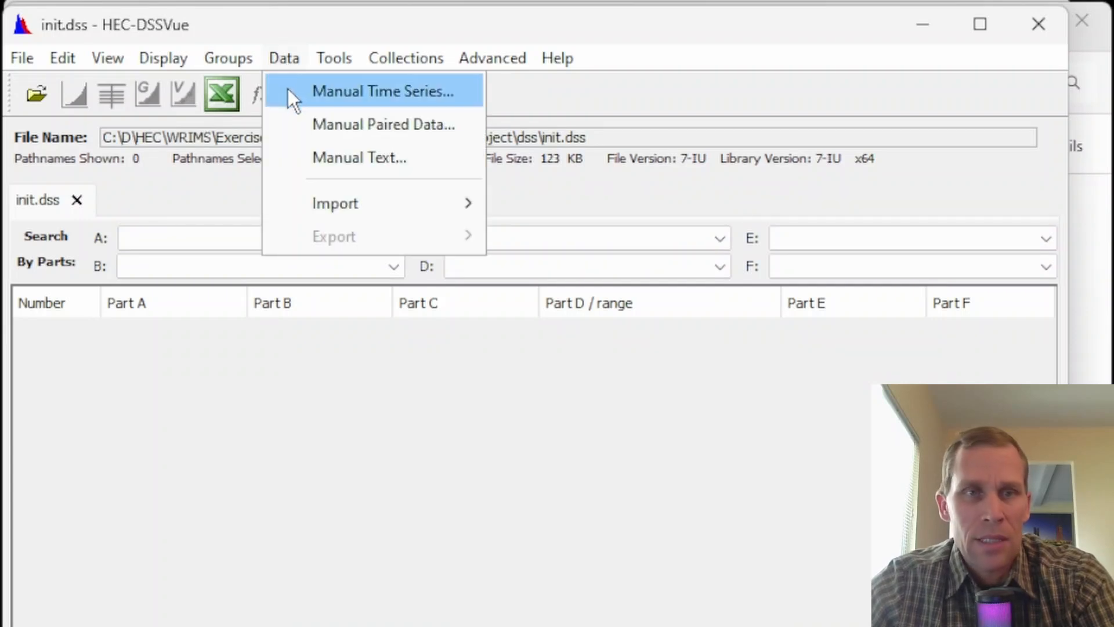
pyautogui.click(321, 97)
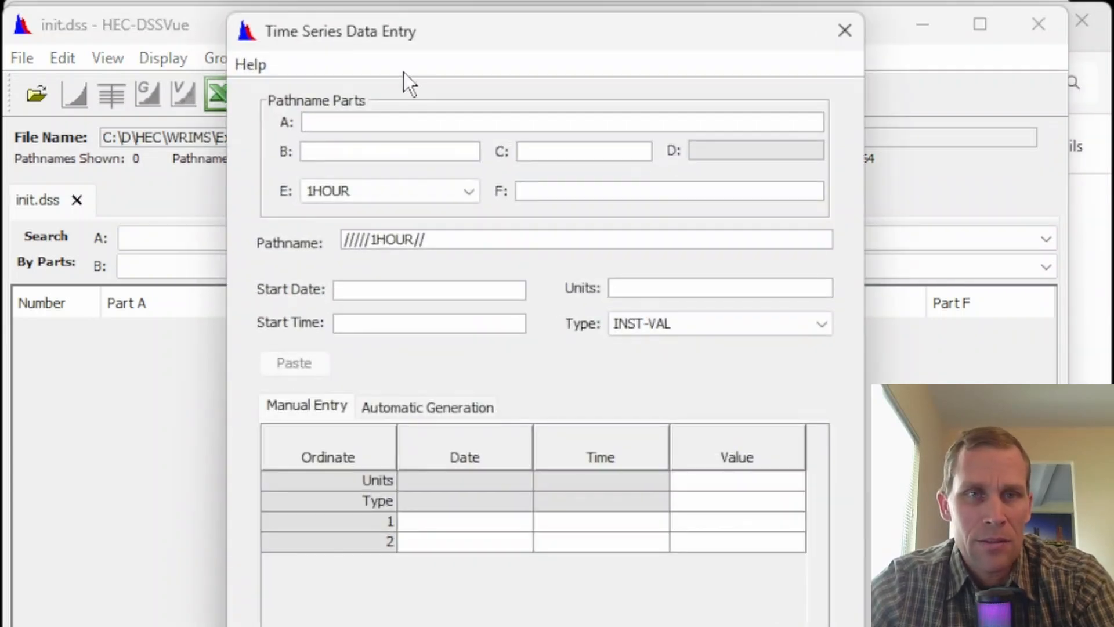
pyautogui.click(460, 239)
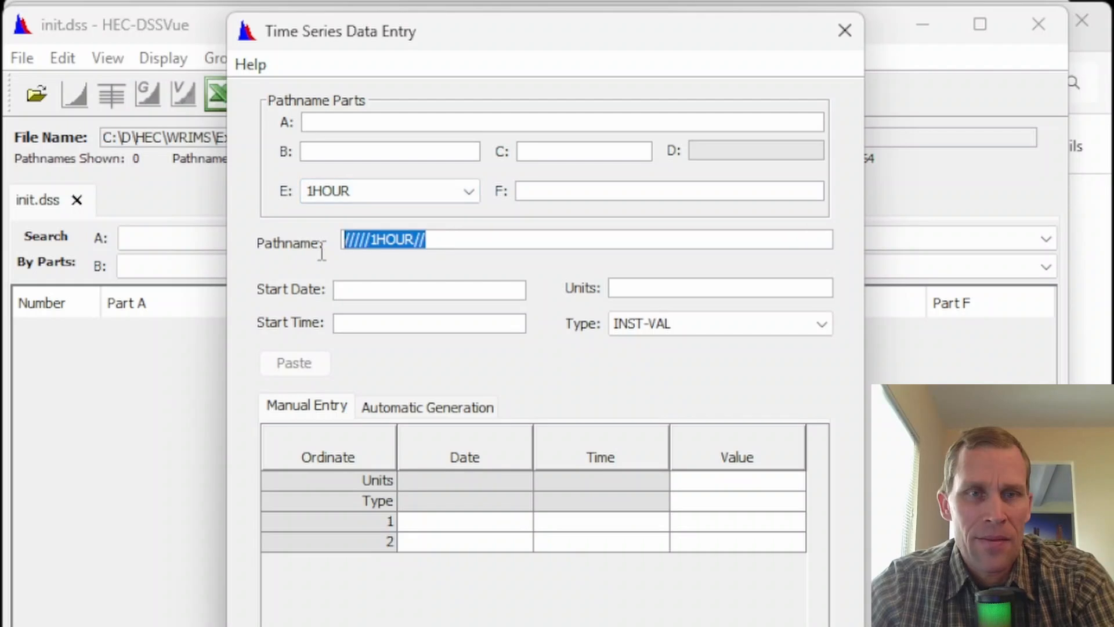
pyautogui.hotkey('ctrl', 'a')
pyautogui.hotkey('ctrl', 'v')
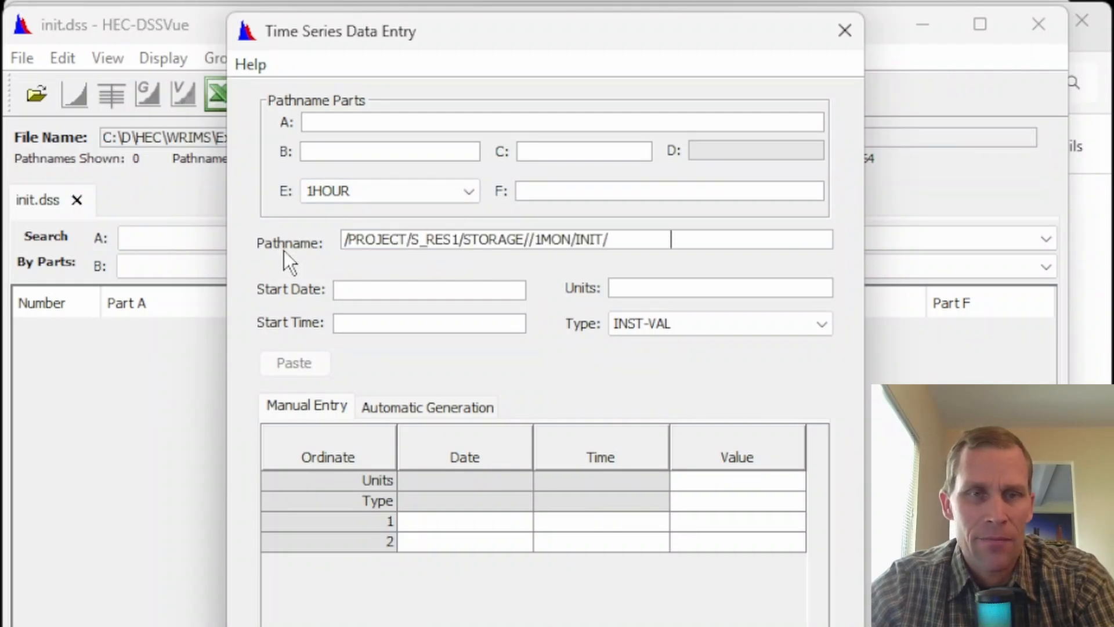
pyautogui.press('Tab')
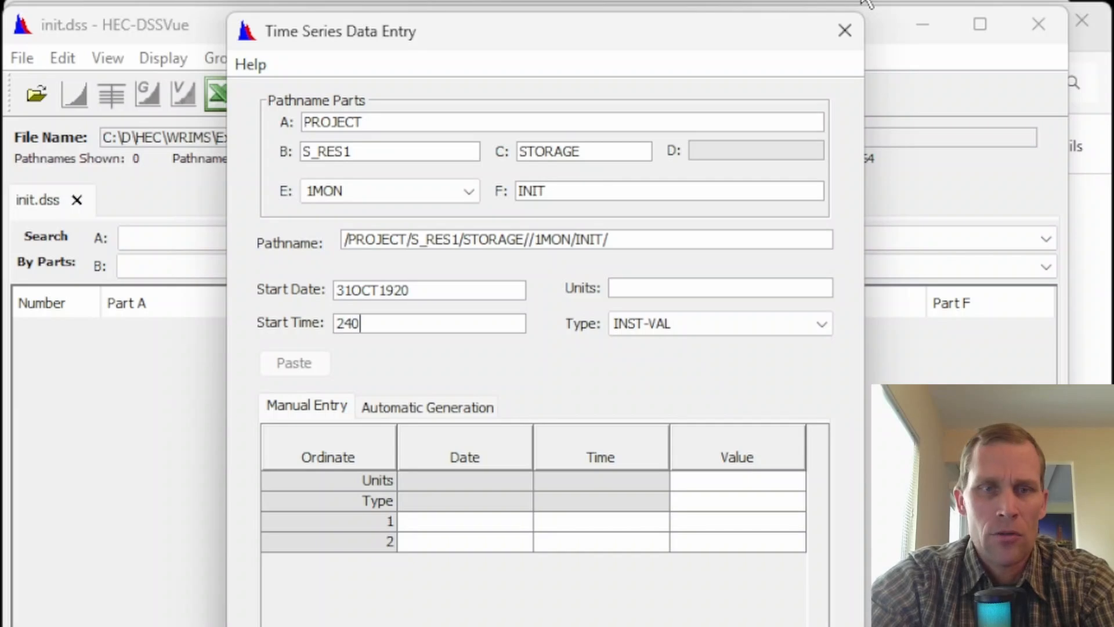
# - Set the time series start date to 31OCT1920, start time to 2400, units to TAF and type to PER-AVER
pyautogui.write('0')
pyautogui.press('Tab')
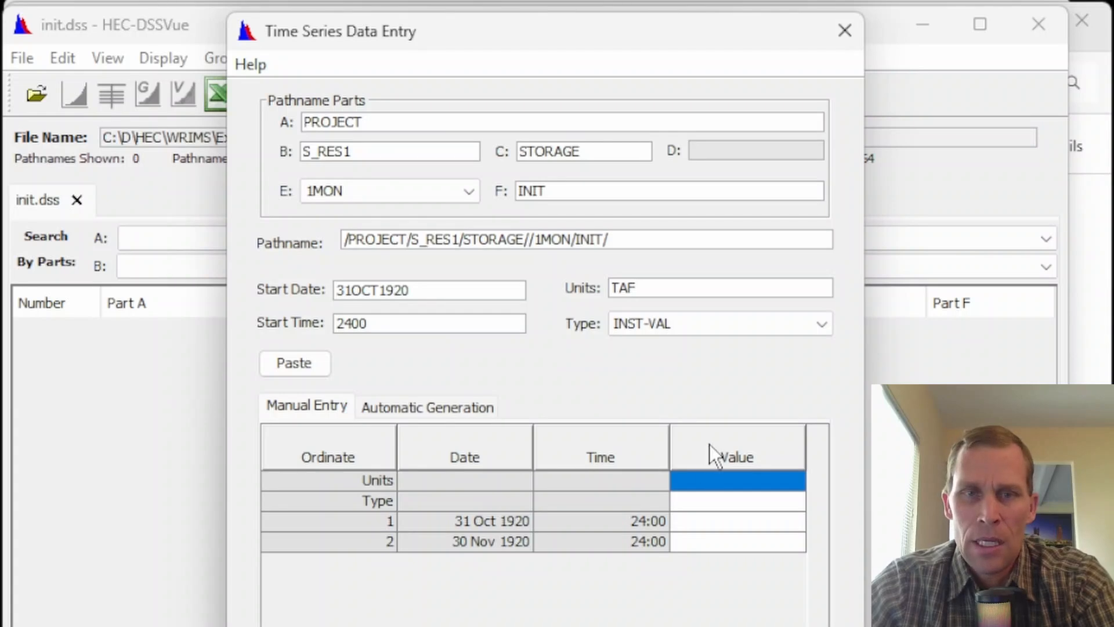
pyautogui.click(697, 326)
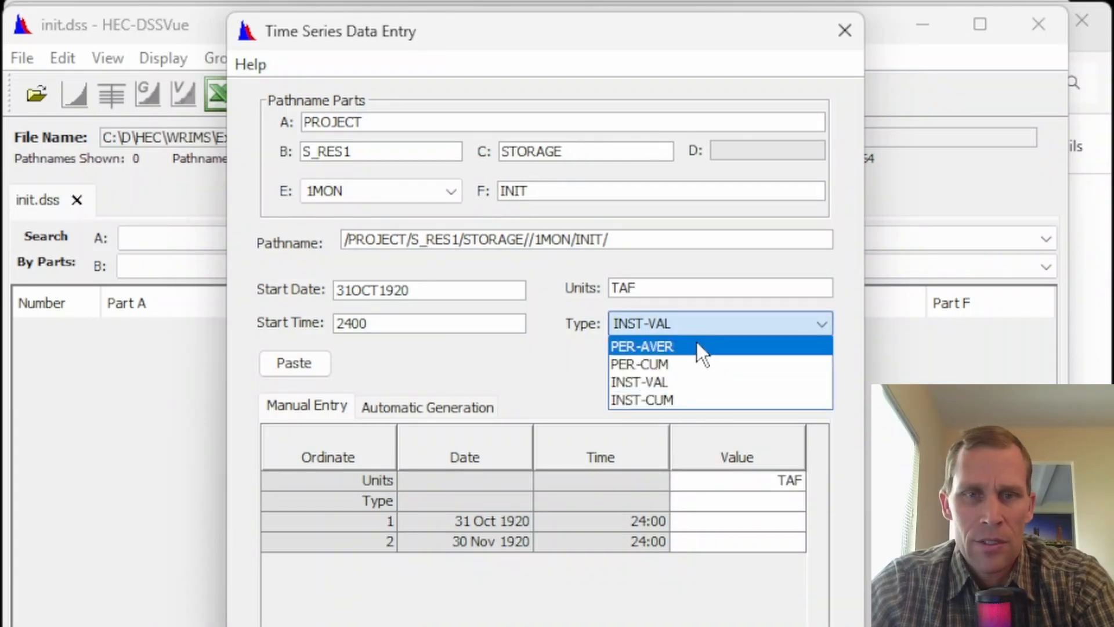
pyautogui.click(698, 342)
pyautogui.moveTo(639, 288); pyautogui.dragTo(601, 287)
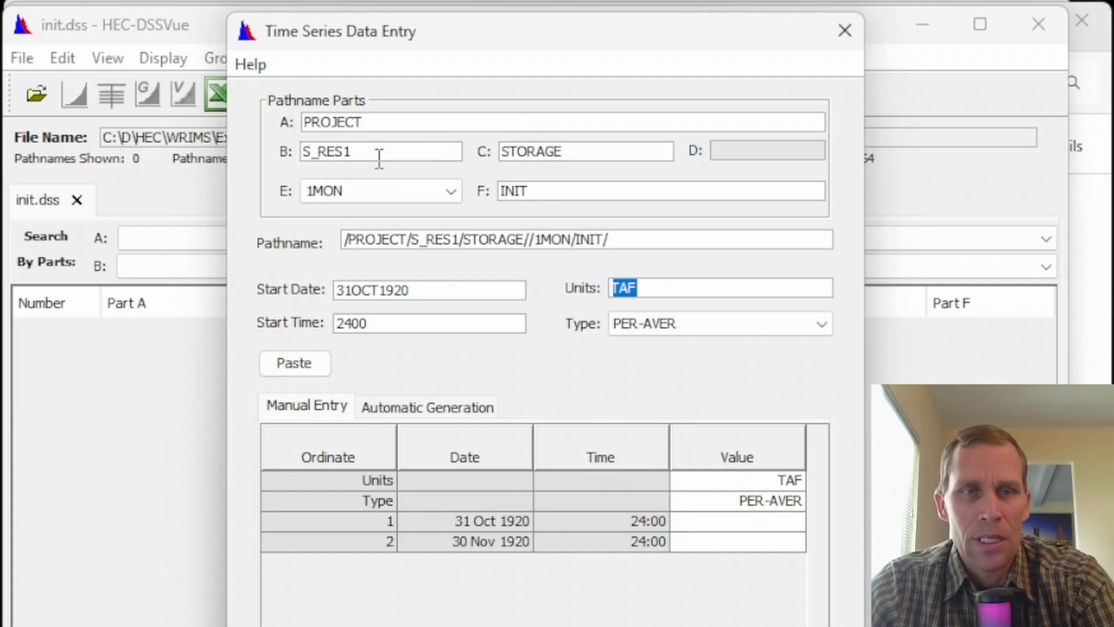
pyautogui.click(510, 152)
pyautogui.moveTo(584, 154); pyautogui.dragTo(497, 155)
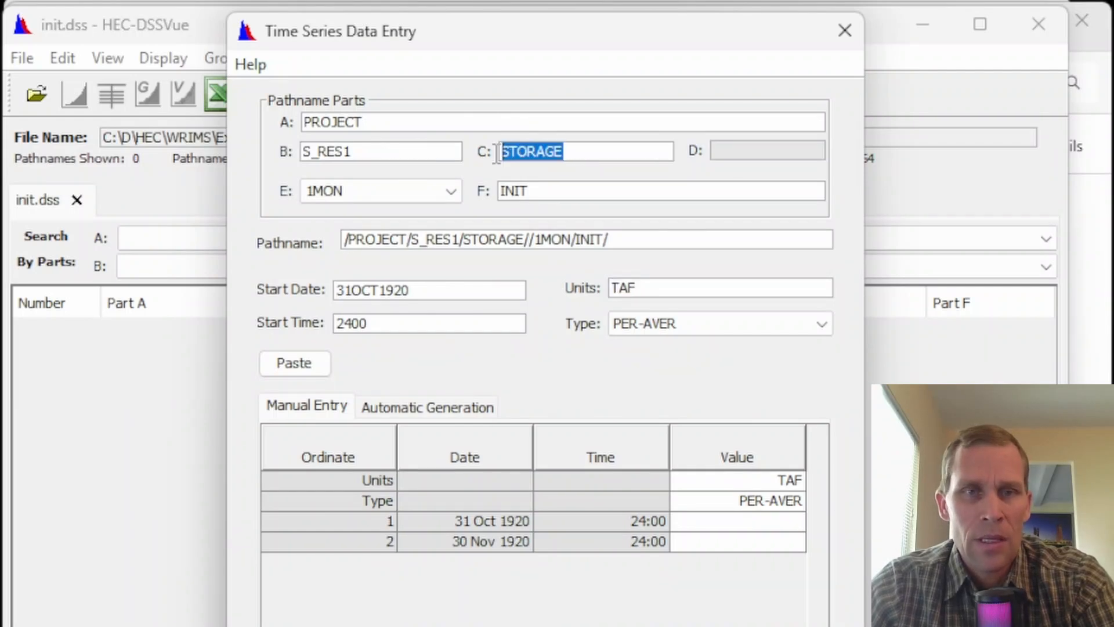
pyautogui.moveTo(385, 156); pyautogui.dragTo(260, 155)
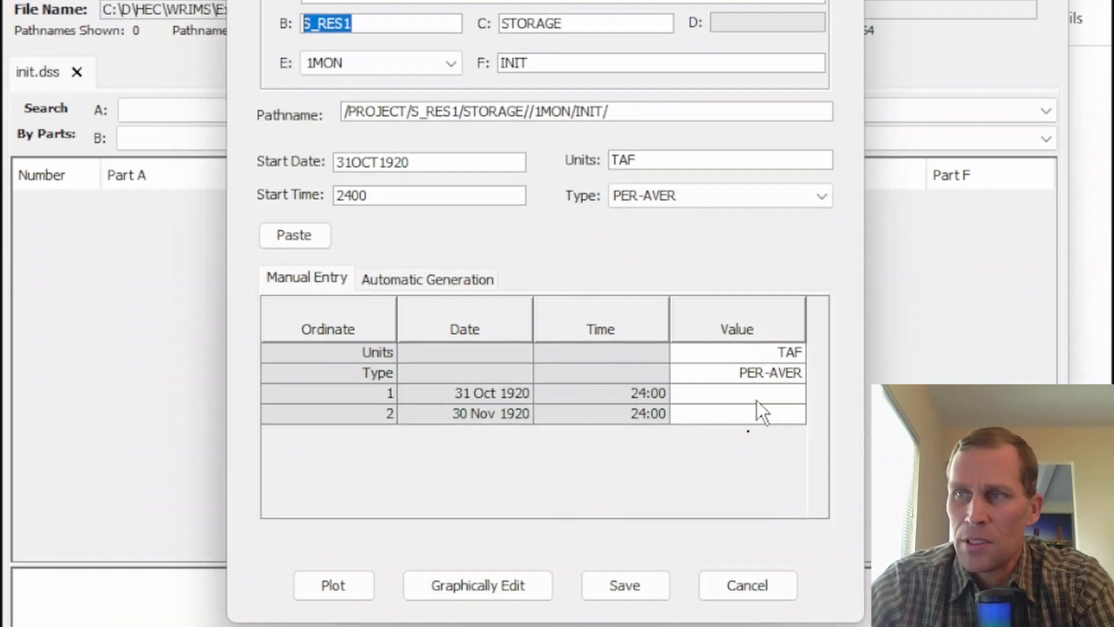
# - Enter a storage value of 120 for each month from 31 Oct 1920 to 30 Sep 1921 and save the record
pyautogui.click(760, 394)
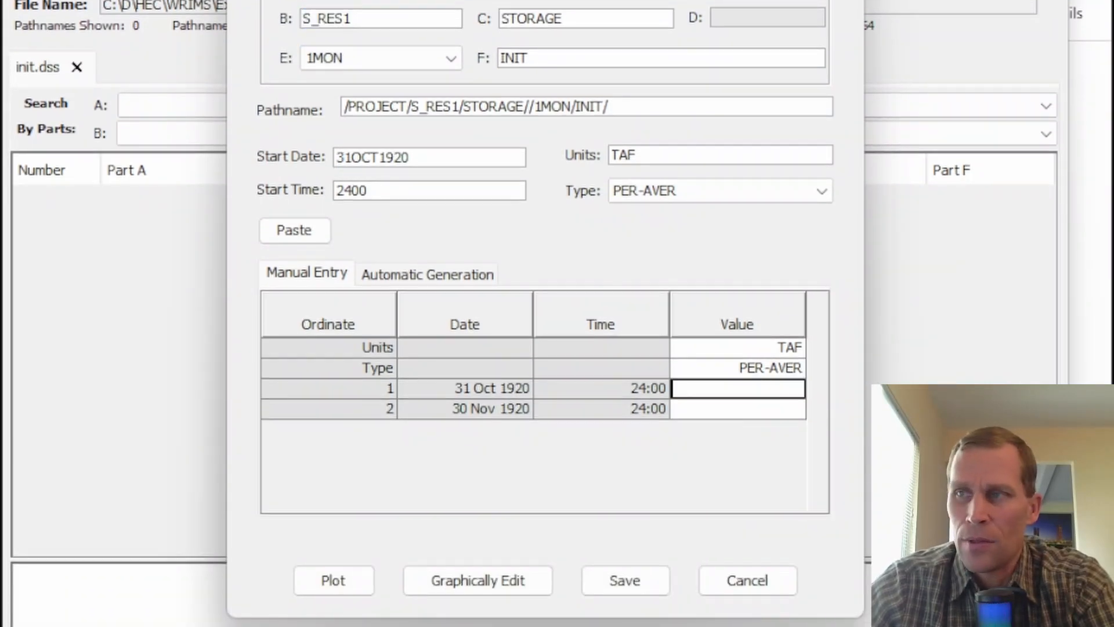
pyautogui.write('120')
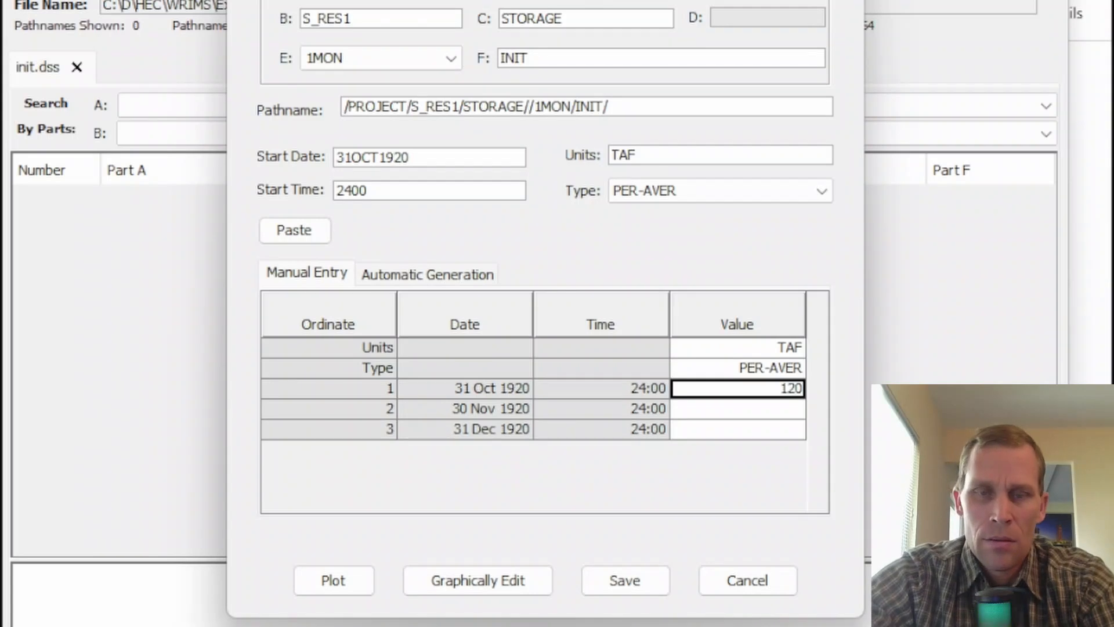
pyautogui.press('Return')
pyautogui.write('120')
pyautogui.press('Return')
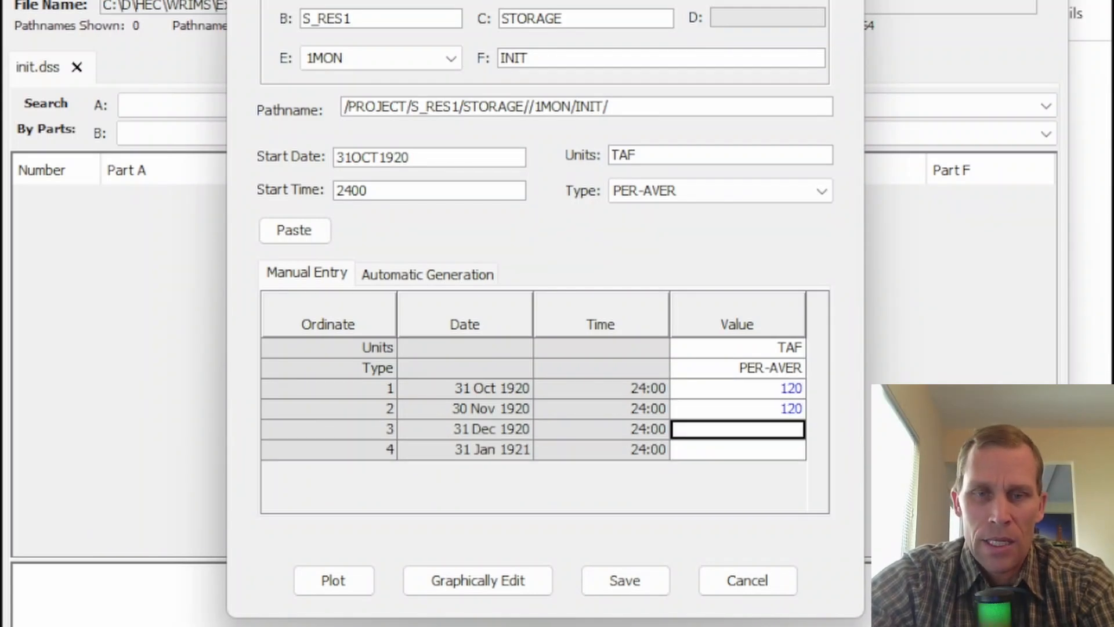
pyautogui.write('120')
pyautogui.press('Return')
pyautogui.write('120')
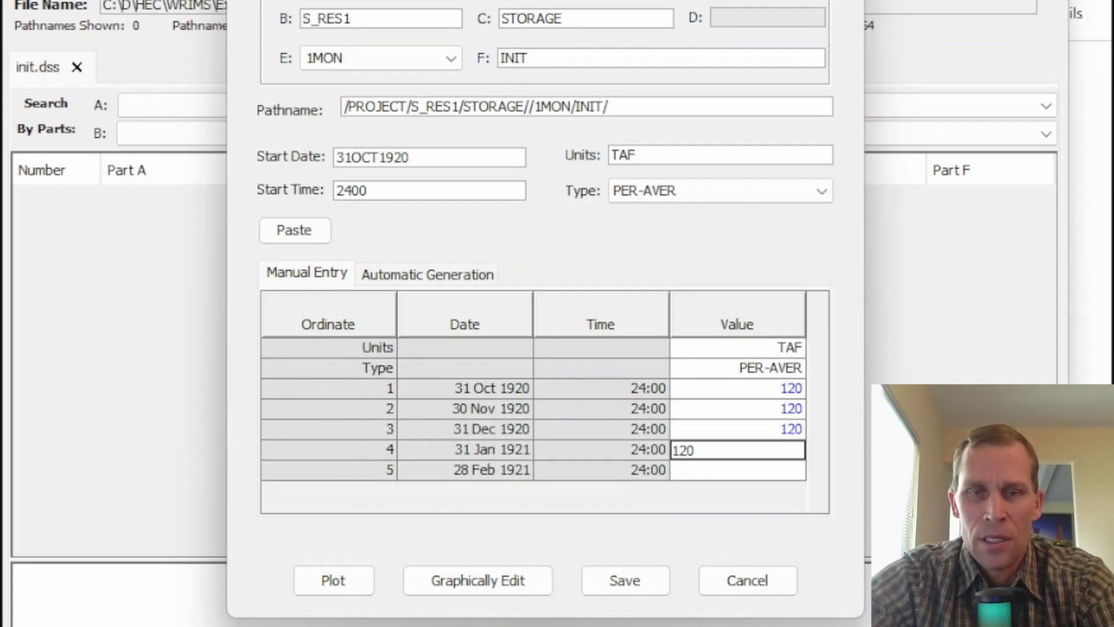
pyautogui.press('Return')
pyautogui.write('120')
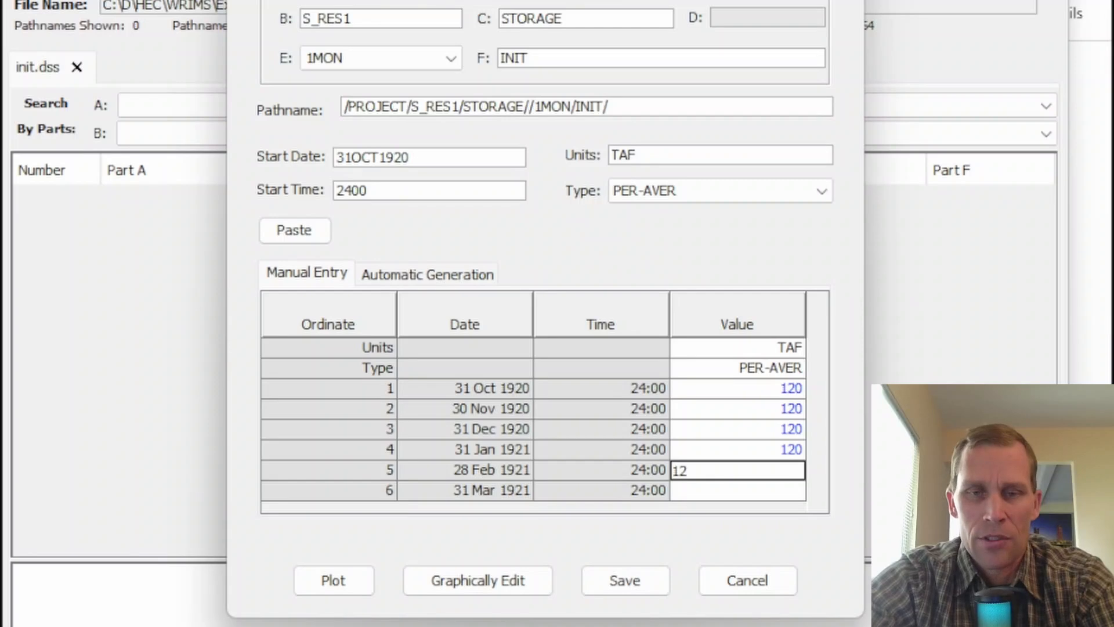
pyautogui.press('Return')
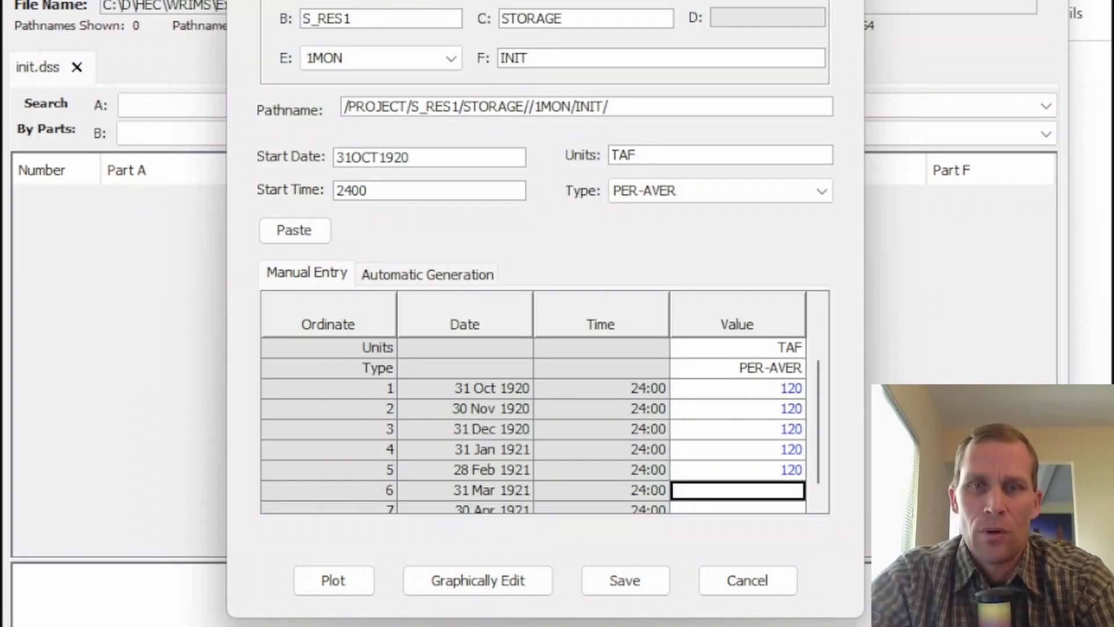
pyautogui.hotkey('ctrl', 'v')
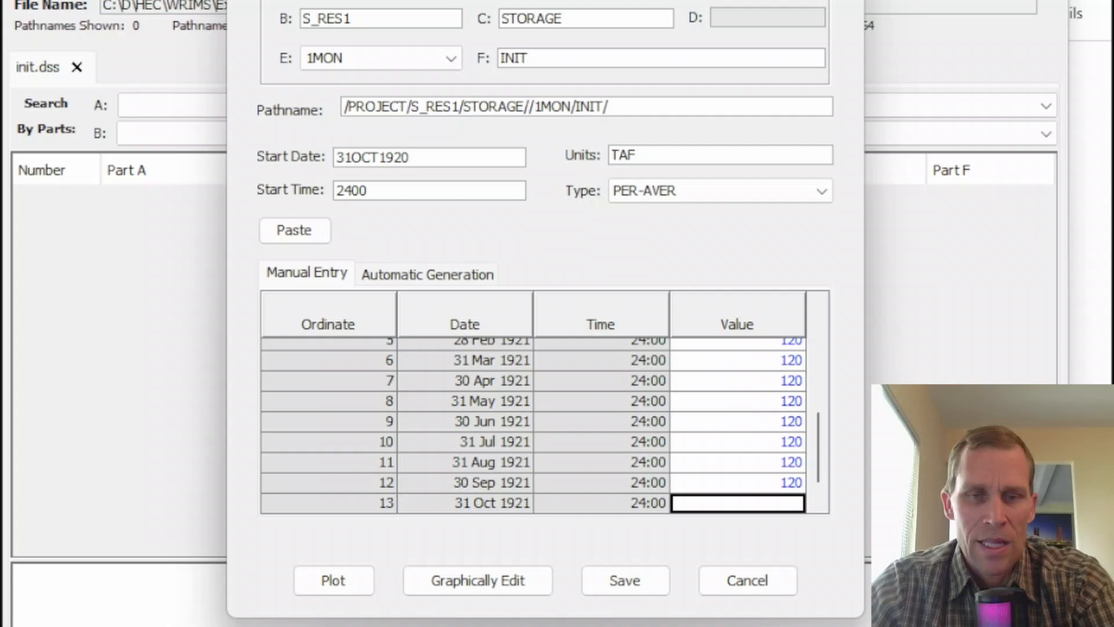
pyautogui.click(643, 583)
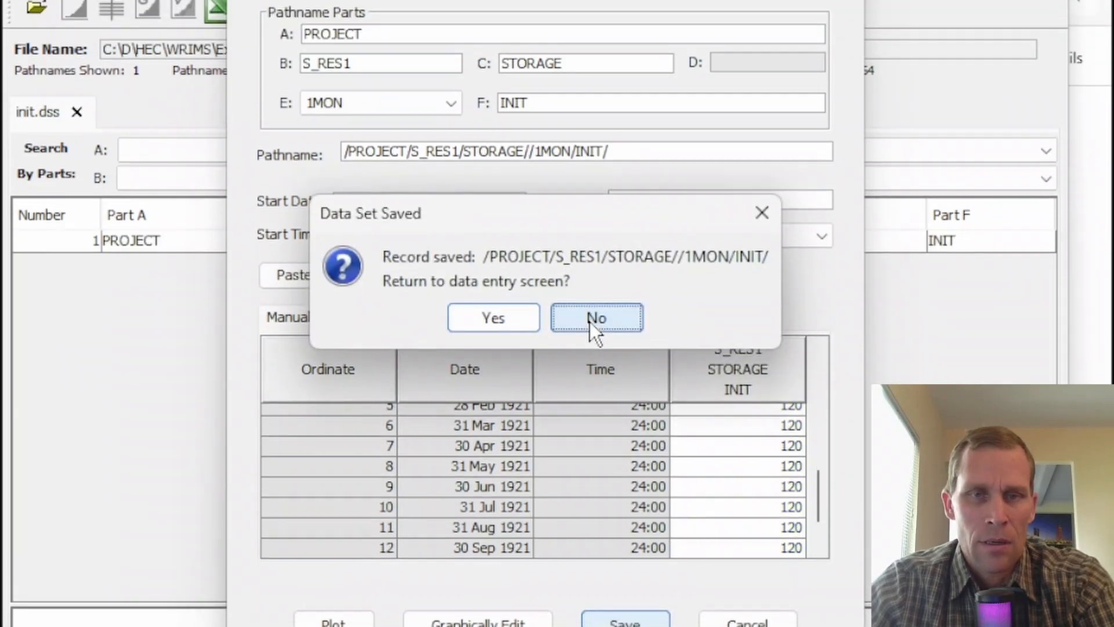
# - Leave the data entry screen and tabulate the saved S_RES1 storage record to check its monthly values, units and type
pyautogui.click(597, 272)
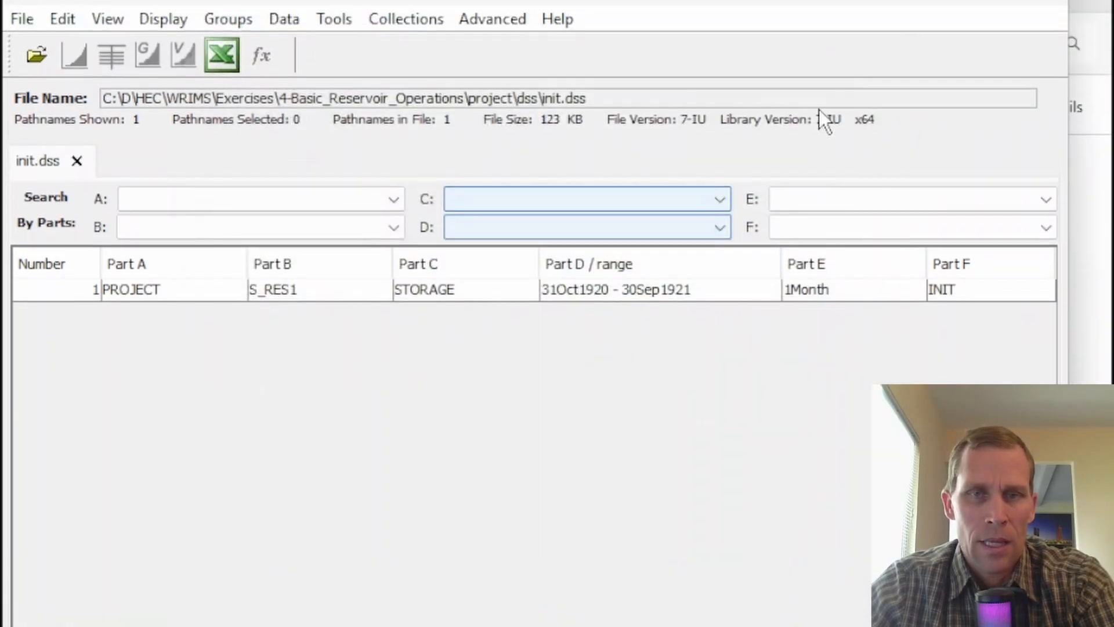
pyautogui.click(214, 196)
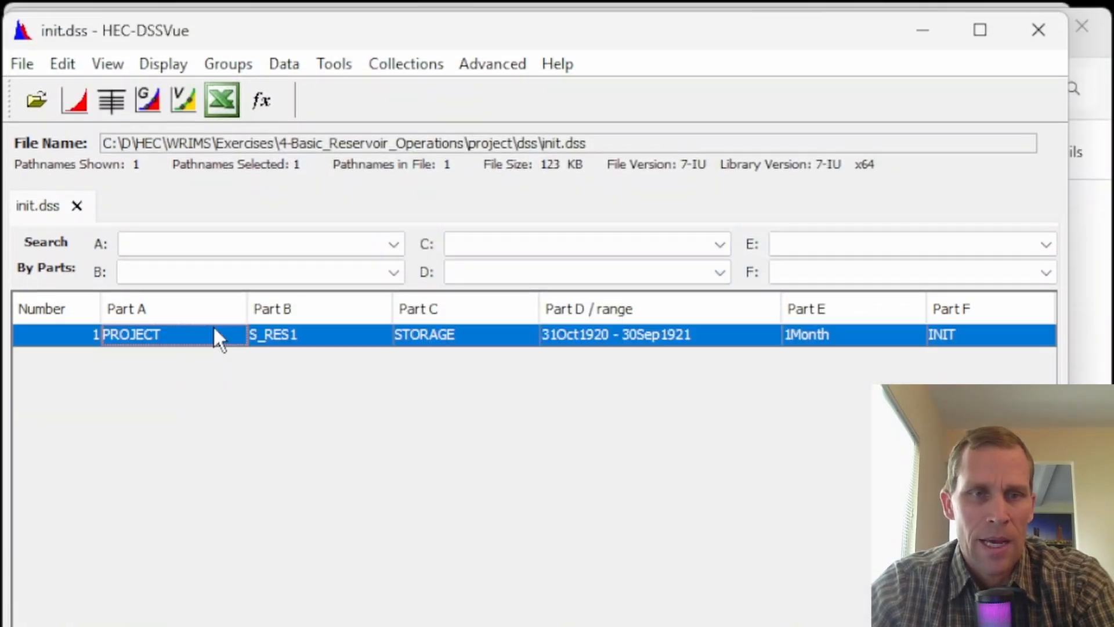
pyautogui.click(111, 102)
pyautogui.moveTo(137, 68); pyautogui.dragTo(328, 92)
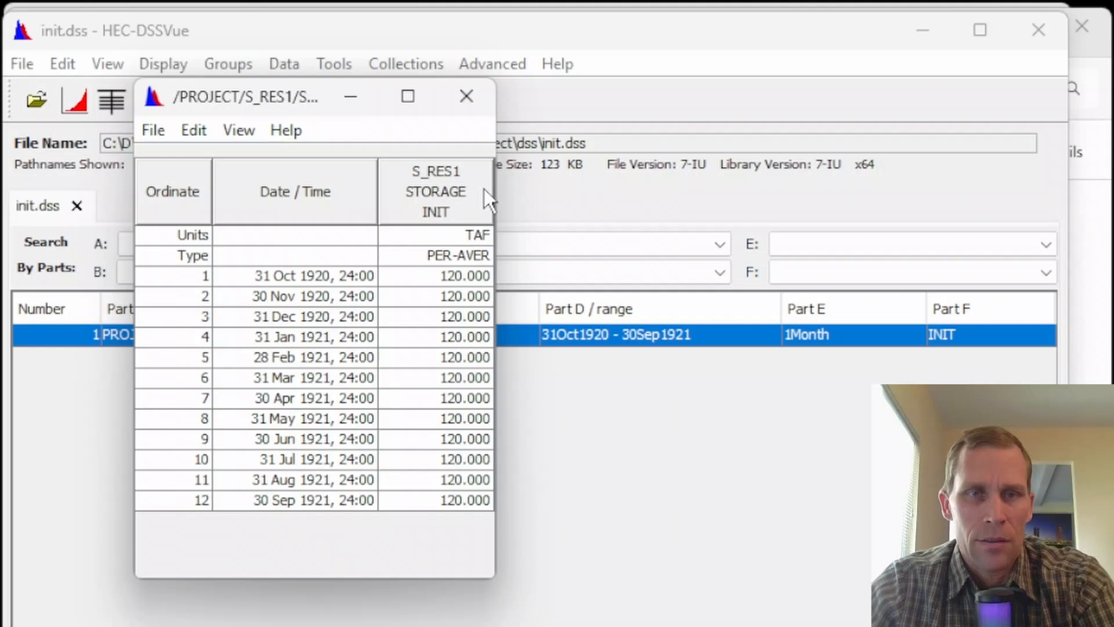
pyautogui.click(467, 96)
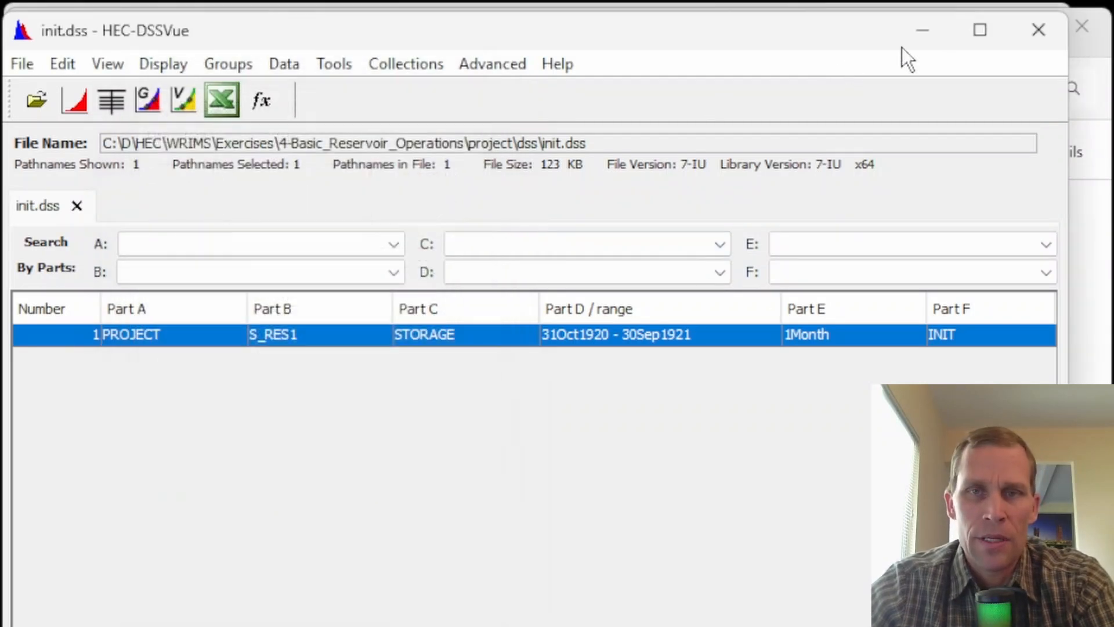
# - Switch to File Explorer and open channels.wresl from the project's run\system folder in Notepad++
pyautogui.click(922, 30)
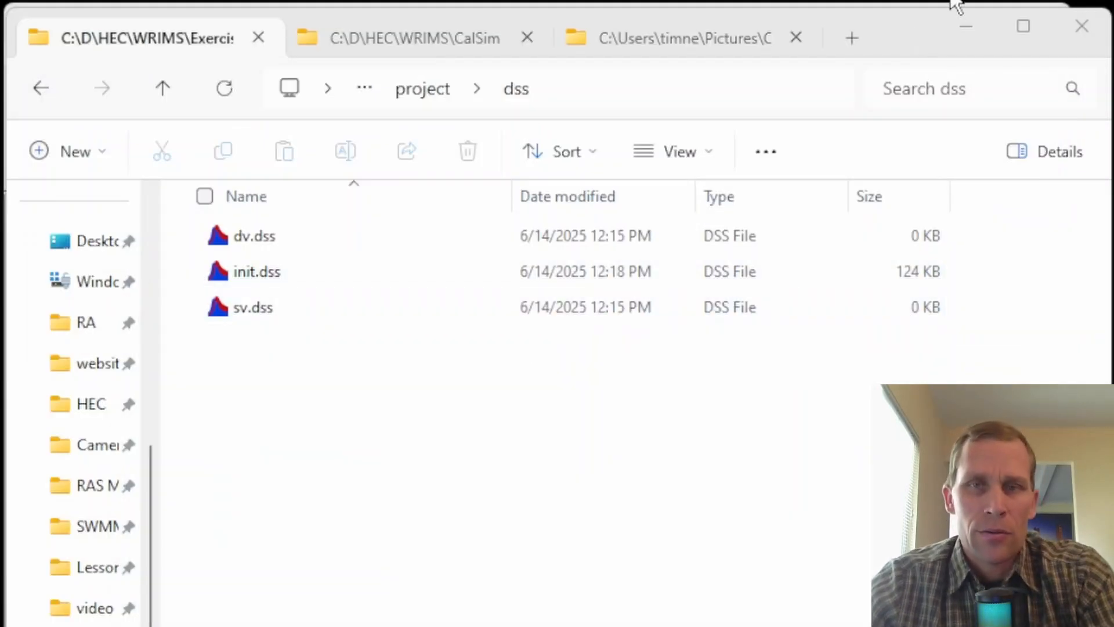
pyautogui.click(965, 27)
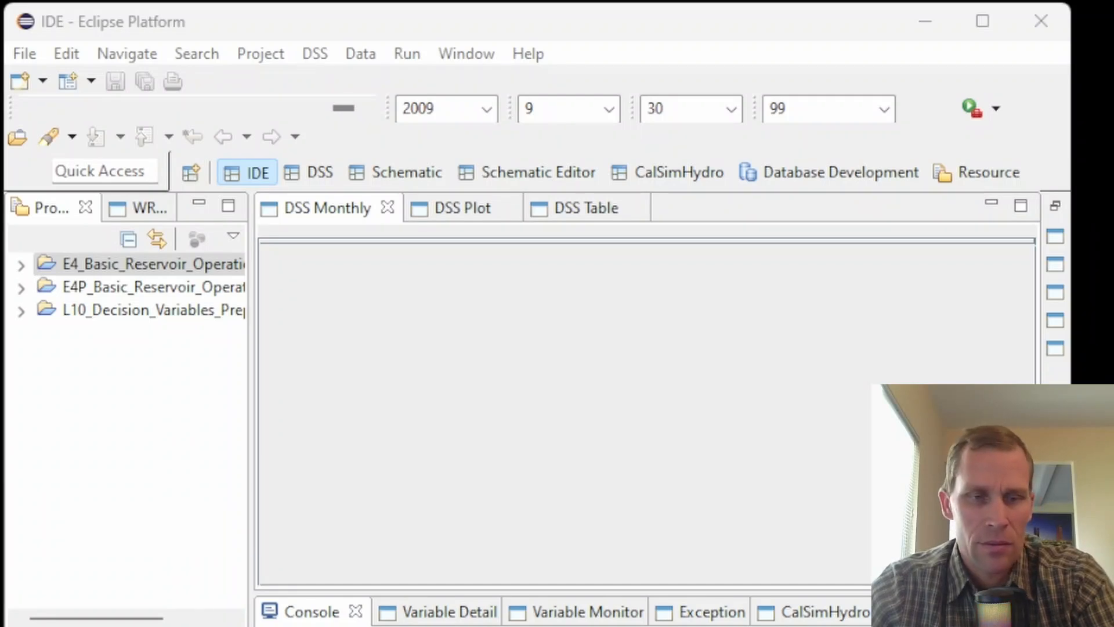
pyautogui.hotkey('alt', 'Tab')
pyautogui.click(253, 272)
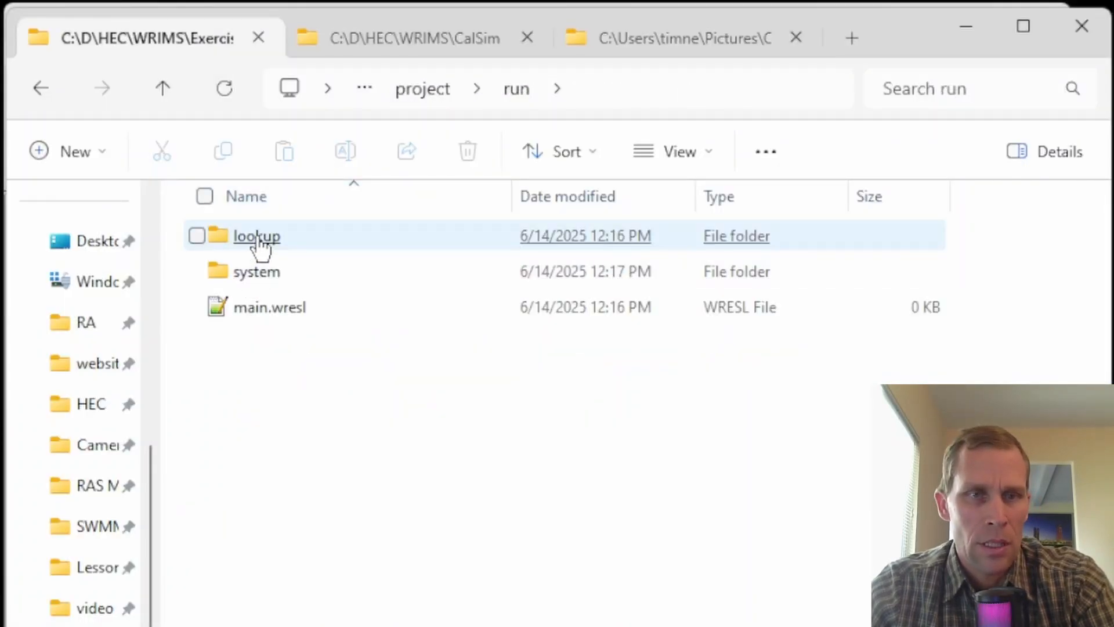
pyautogui.doubleClick(264, 273)
pyautogui.click(264, 250)
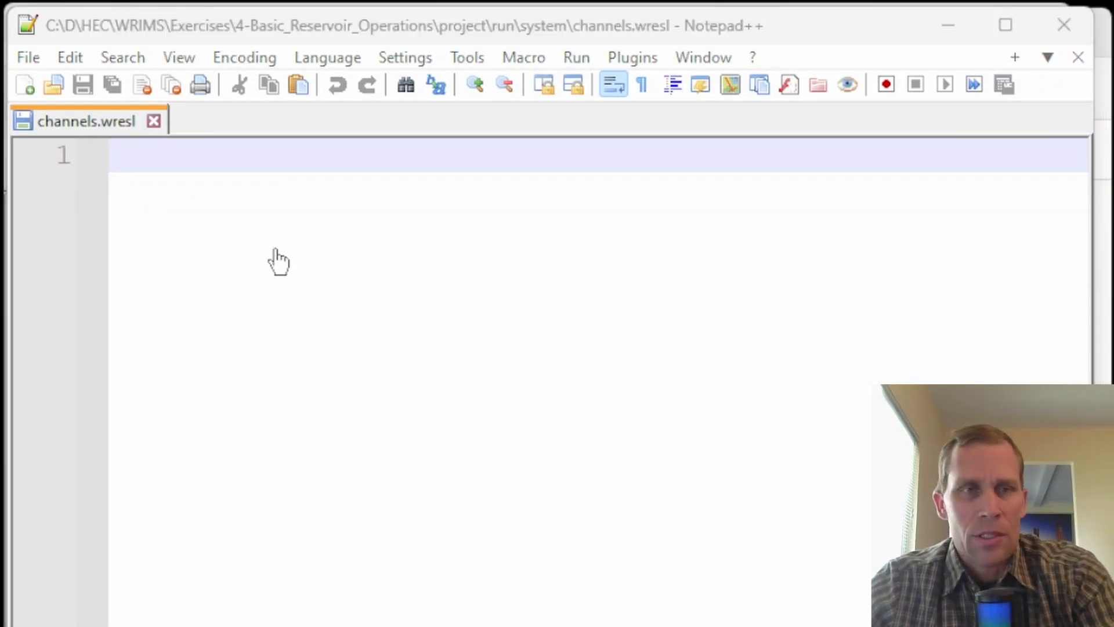
# - Open all WRESL files of the system folder together: channels, constraints, demands, inflows, objectives and reservoirs
pyautogui.hotkey('ctrl', 'o')
pyautogui.moveTo(445, 525); pyautogui.dragTo(142, 185)
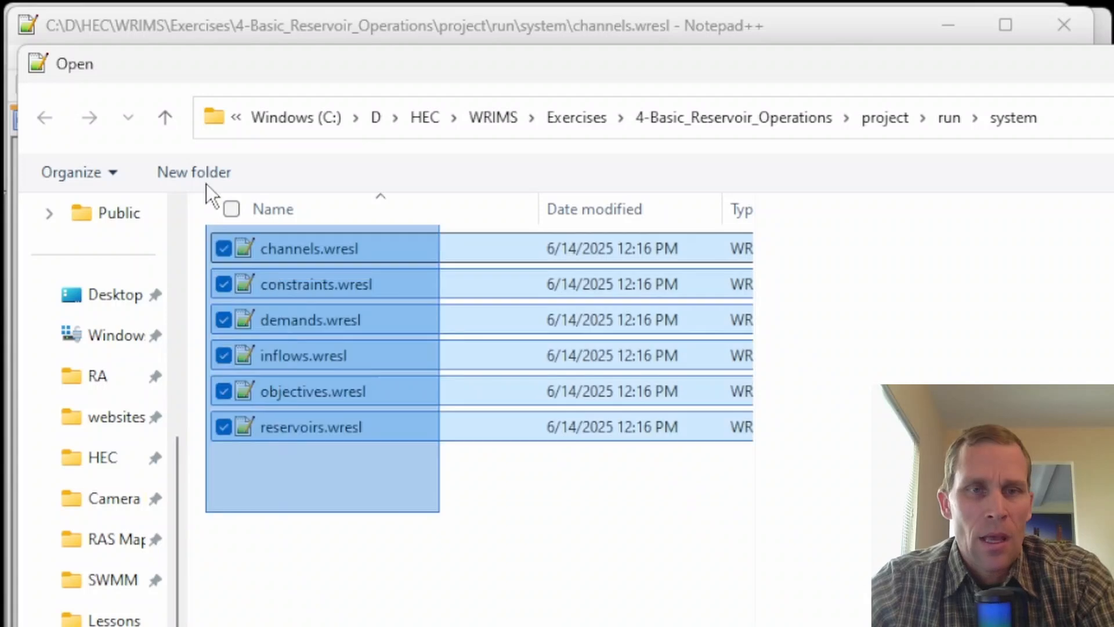
pyautogui.press('Return')
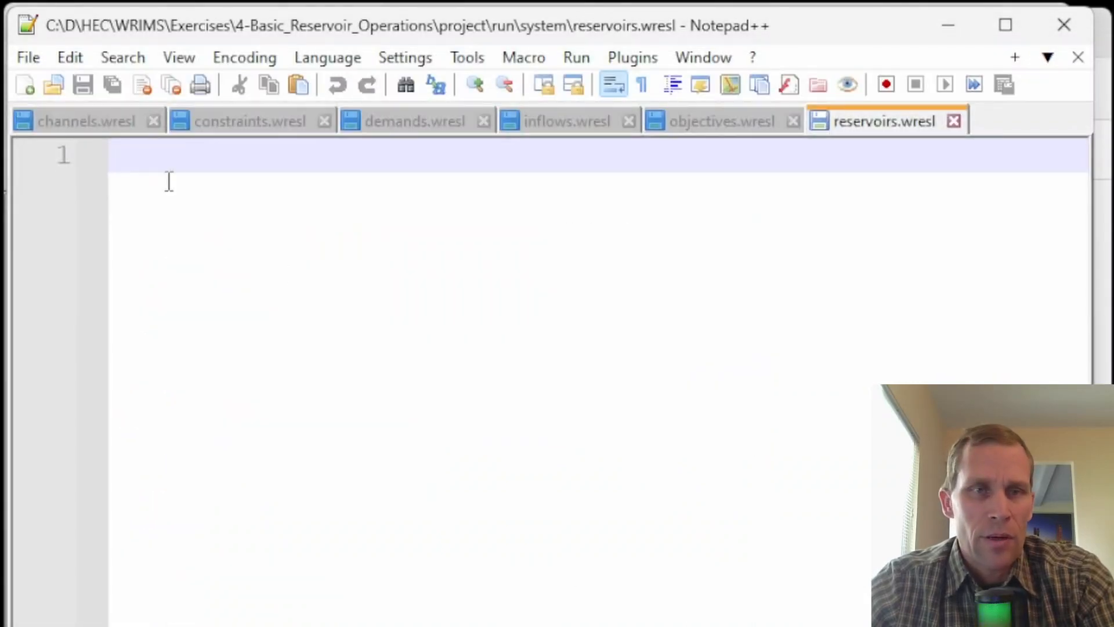
pyautogui.click(97, 121)
pyautogui.click(211, 129)
pyautogui.click(444, 130)
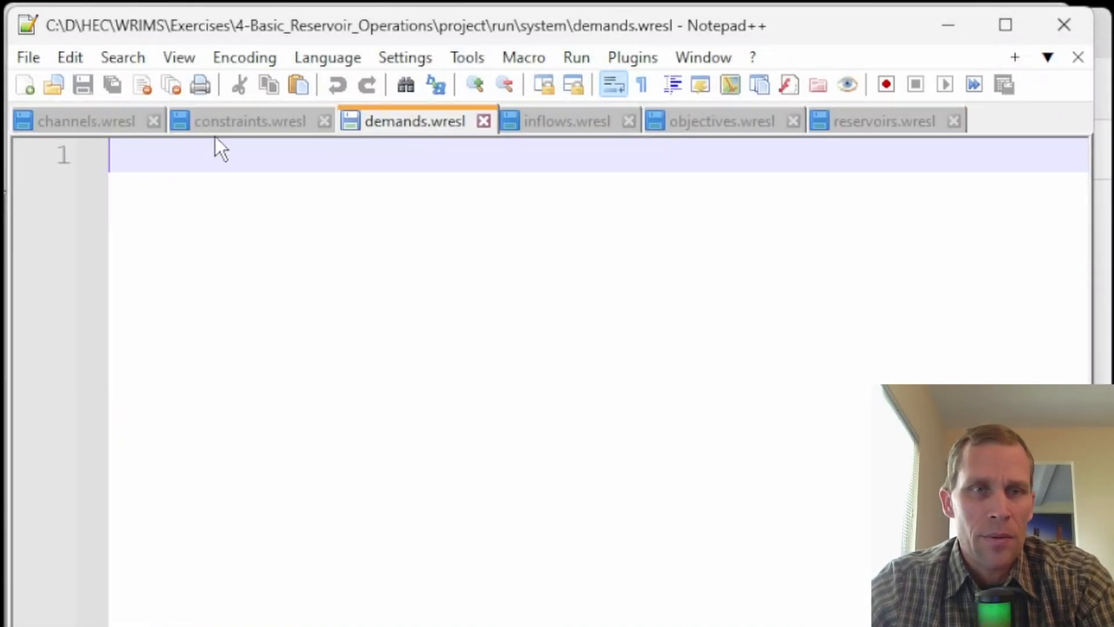
# - Declare dvars C_1_2, D_2_3 and O_2 in channels.wresl as std kind 'FLOW-CHANNEL' with units 'CFS', and remove the lines' indentation
pyautogui.click(94, 121)
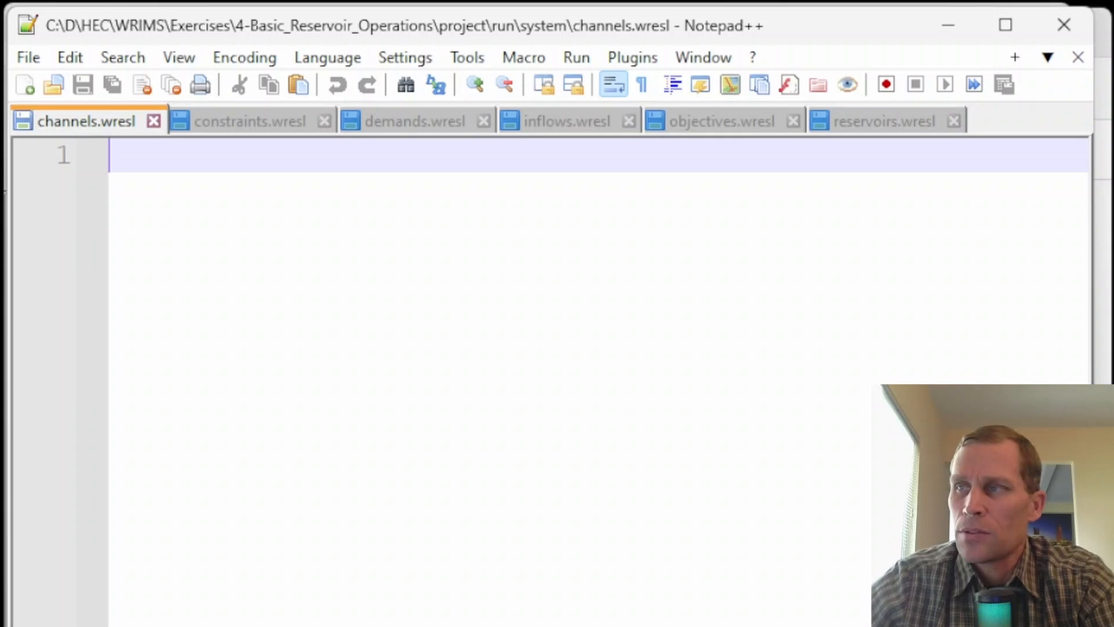
pyautogui.write("dvar C_1_2 {std kind 'FLOW-CHANNEL' units 'CFS' } \tdvar D_2_3 {std kind 'FLOW-CHANNEL' units 'CFS' } \tdvar O_2 {std kind 'FLOW-CHANNEL' units 'CFS' }")
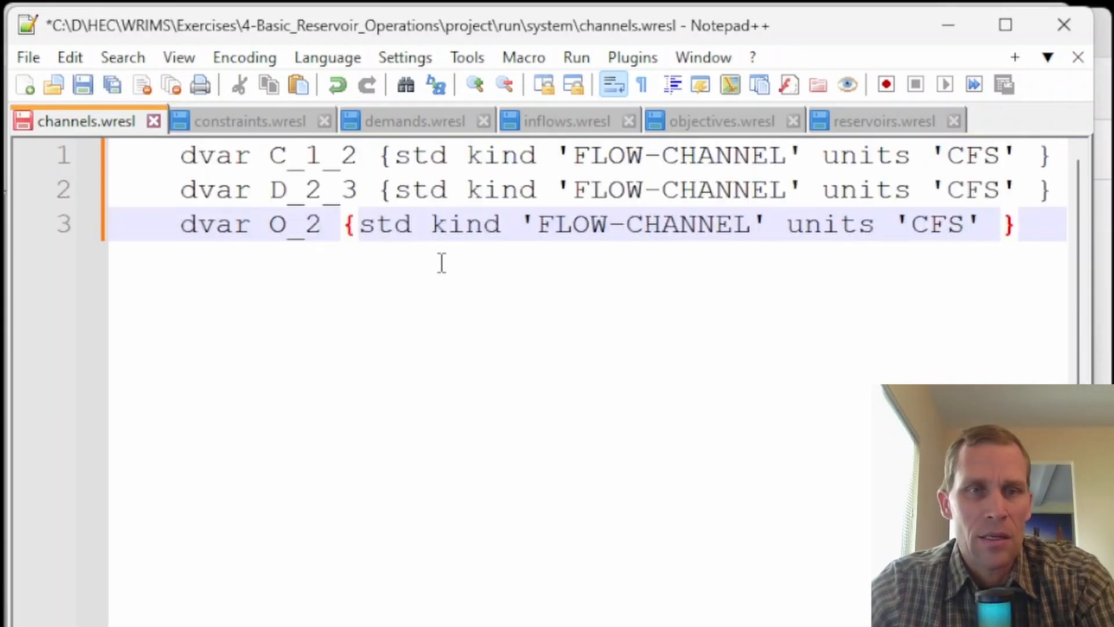
pyautogui.hotkey('ctrl', 'a')
pyautogui.hotkey('shift', 'Tab')
pyautogui.click(250, 313)
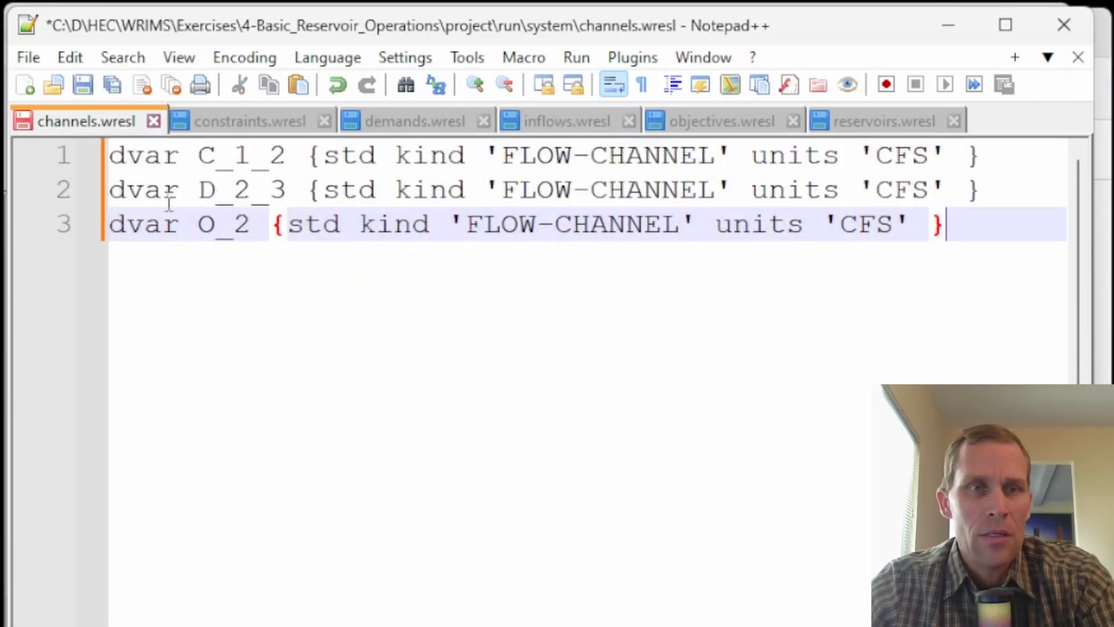
pyautogui.click(152, 167)
pyautogui.click(148, 187)
pyautogui.click(151, 223)
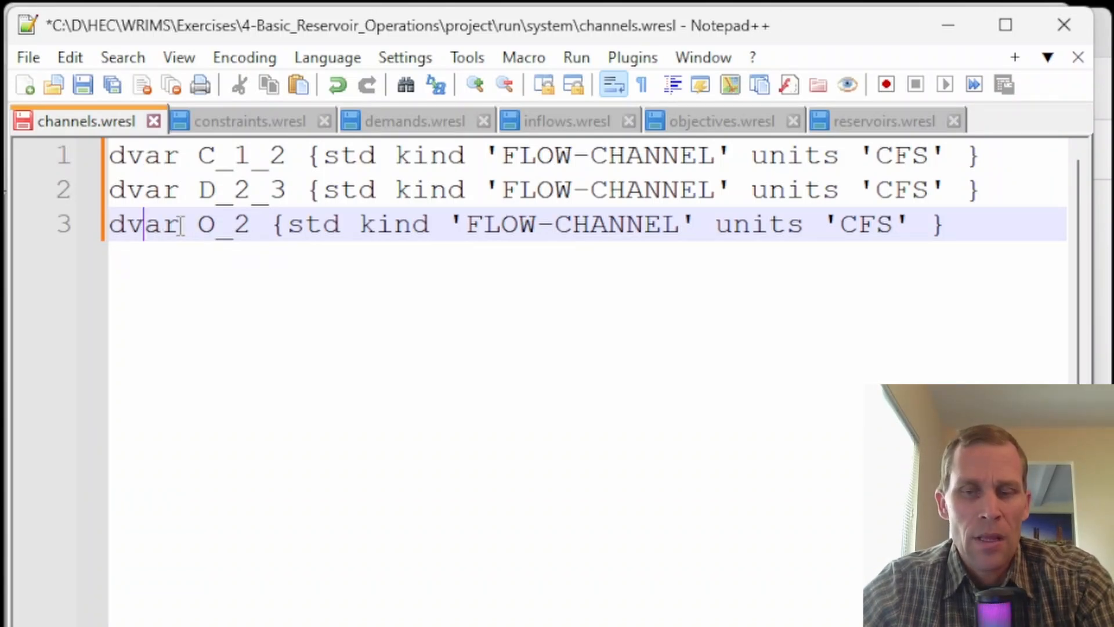
pyautogui.doubleClick(139, 155)
pyautogui.click(145, 189)
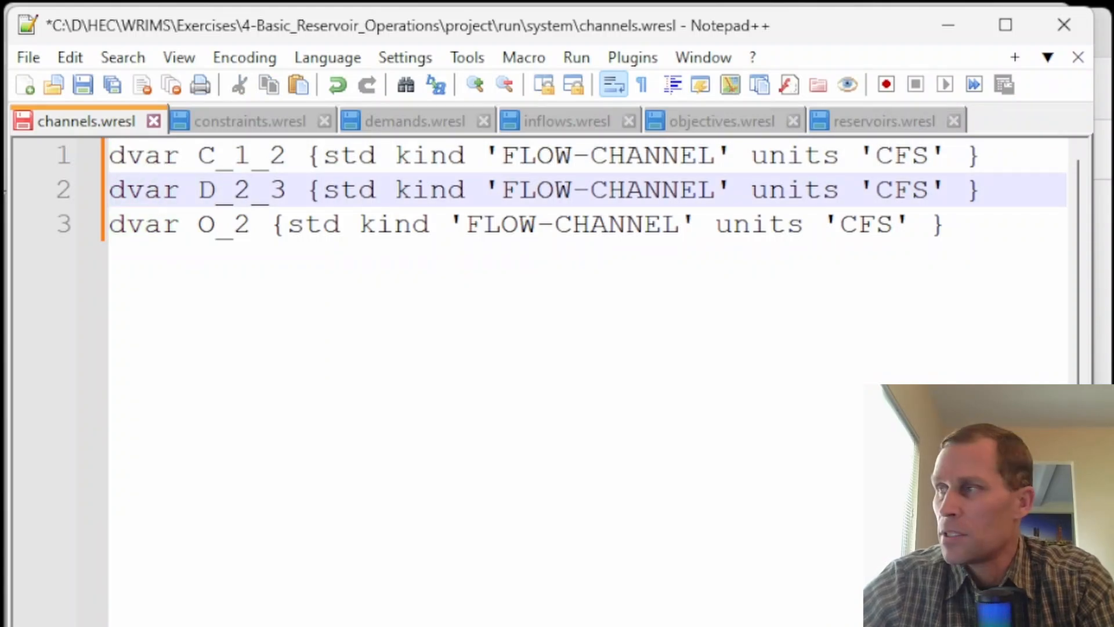
pyautogui.hotkey('alt', 'Tab')
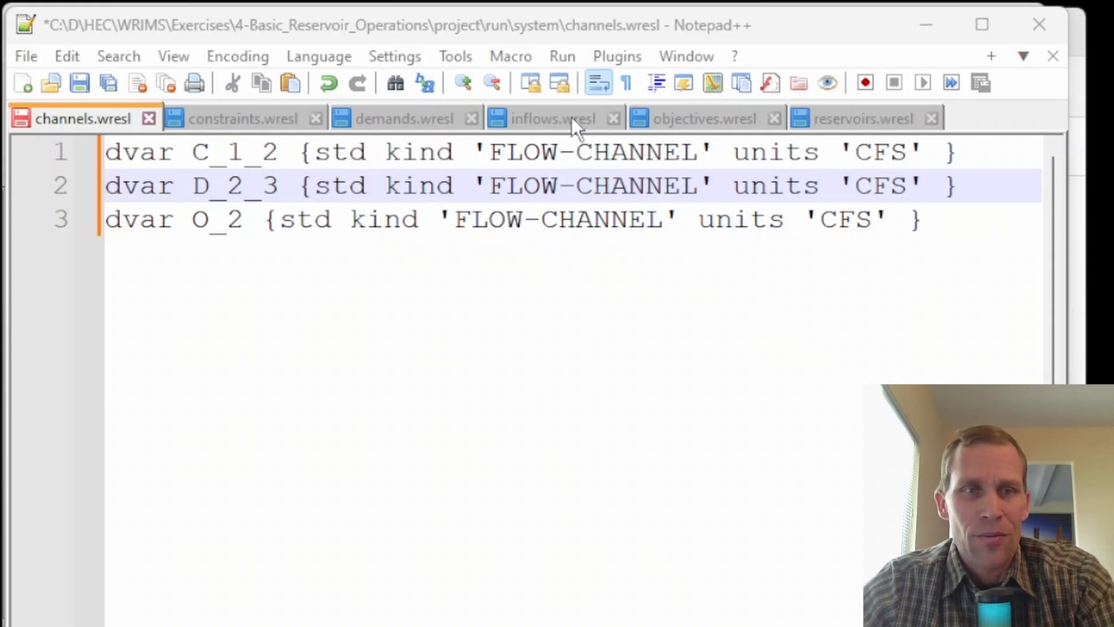
# - Define svar UD_1 in demands.wresl as {select demand from all_data where month = month} and save
pyautogui.click(215, 119)
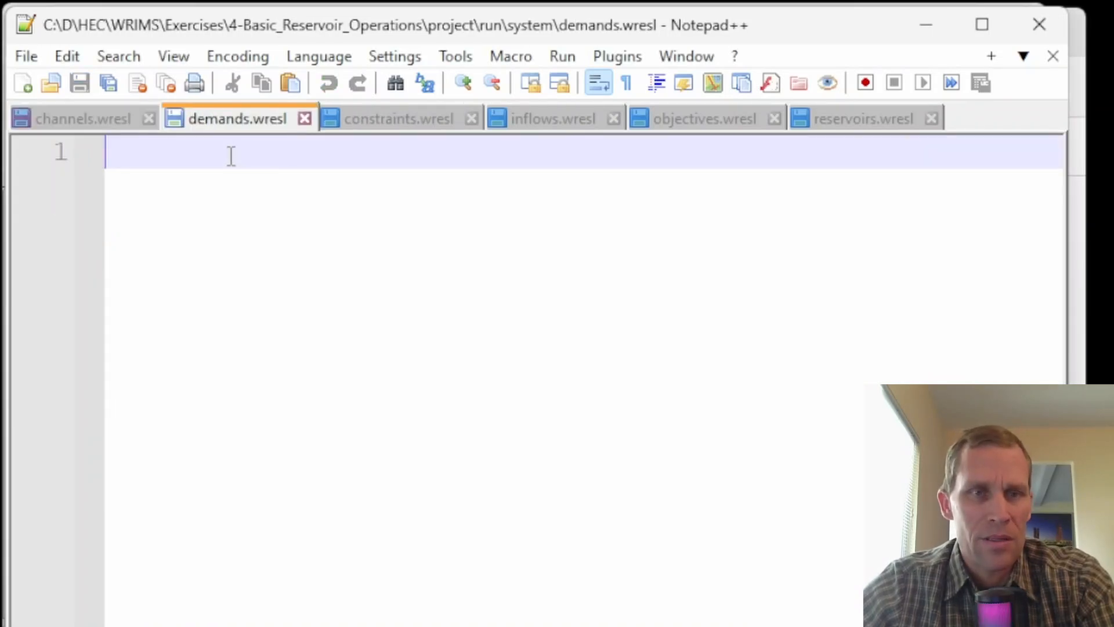
pyautogui.write('svar UD_1 {select demand from all_data where month = month}')
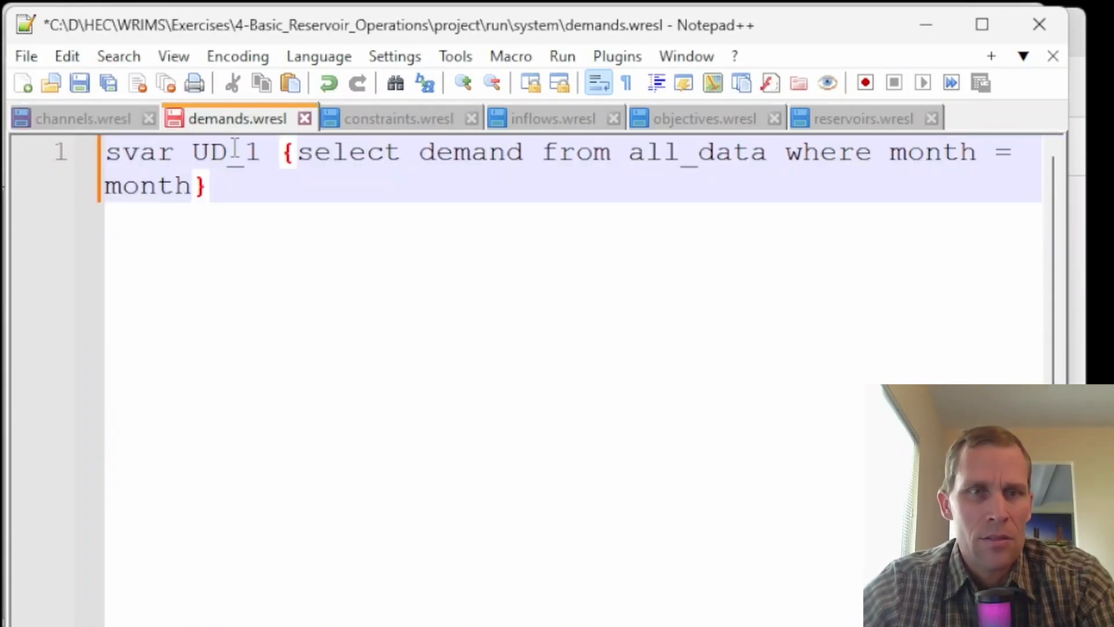
pyautogui.doubleClick(172, 152)
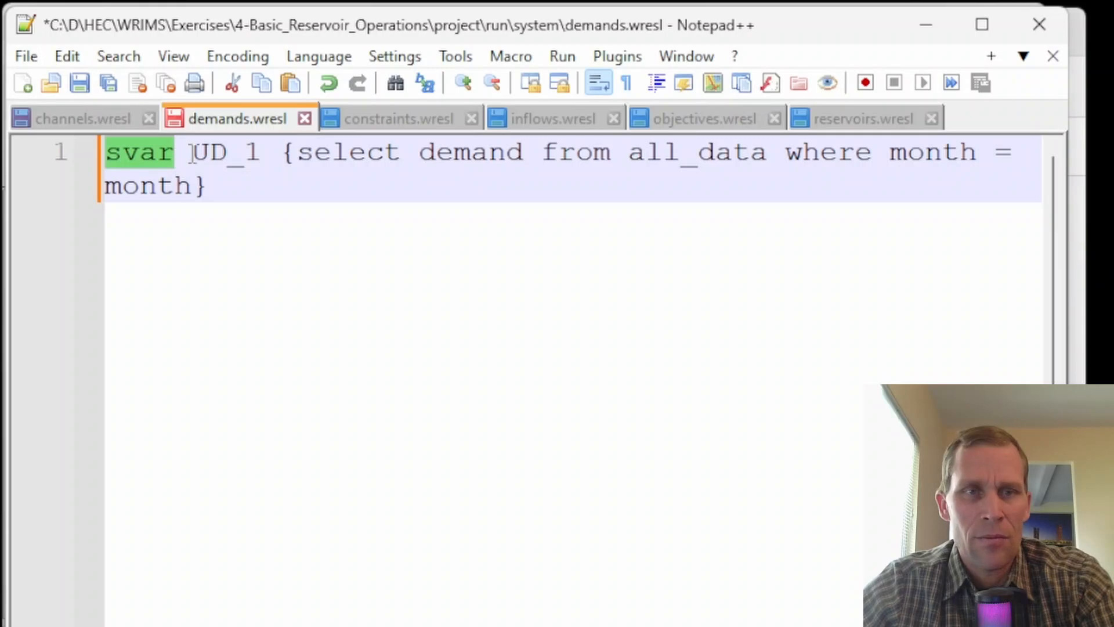
pyautogui.moveTo(193, 152); pyautogui.dragTo(252, 154)
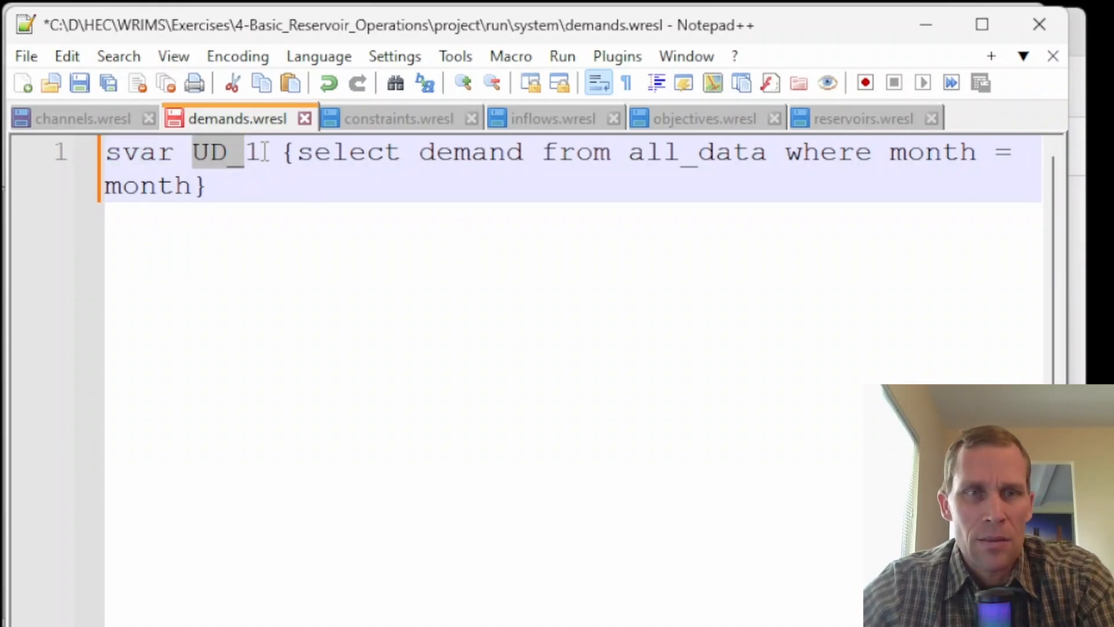
pyautogui.moveTo(263, 154); pyautogui.dragTo(193, 154)
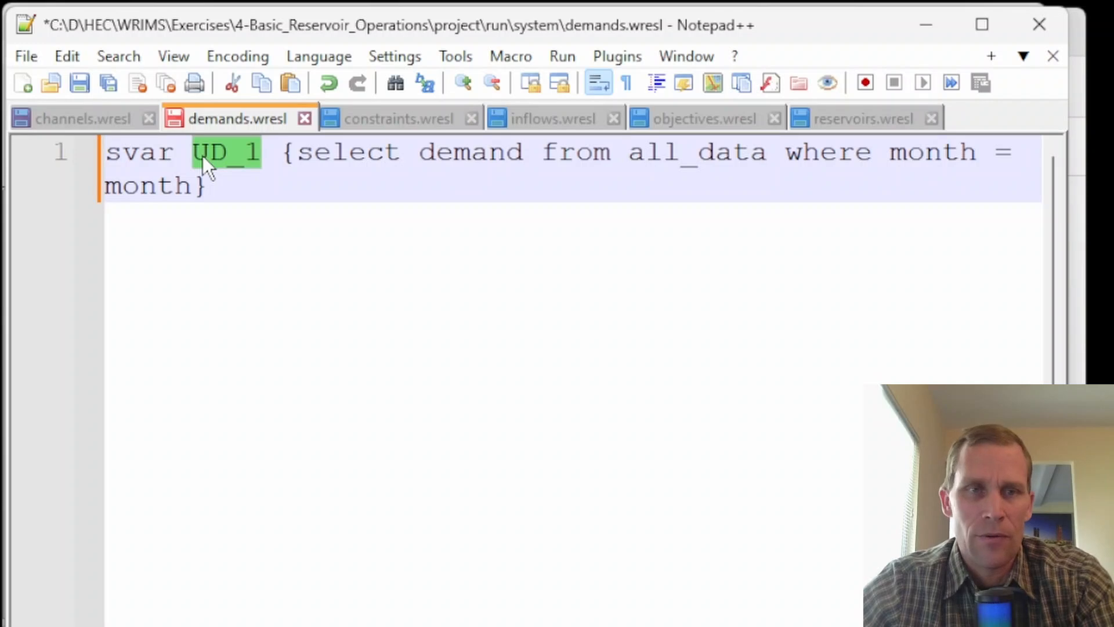
pyautogui.click(206, 152)
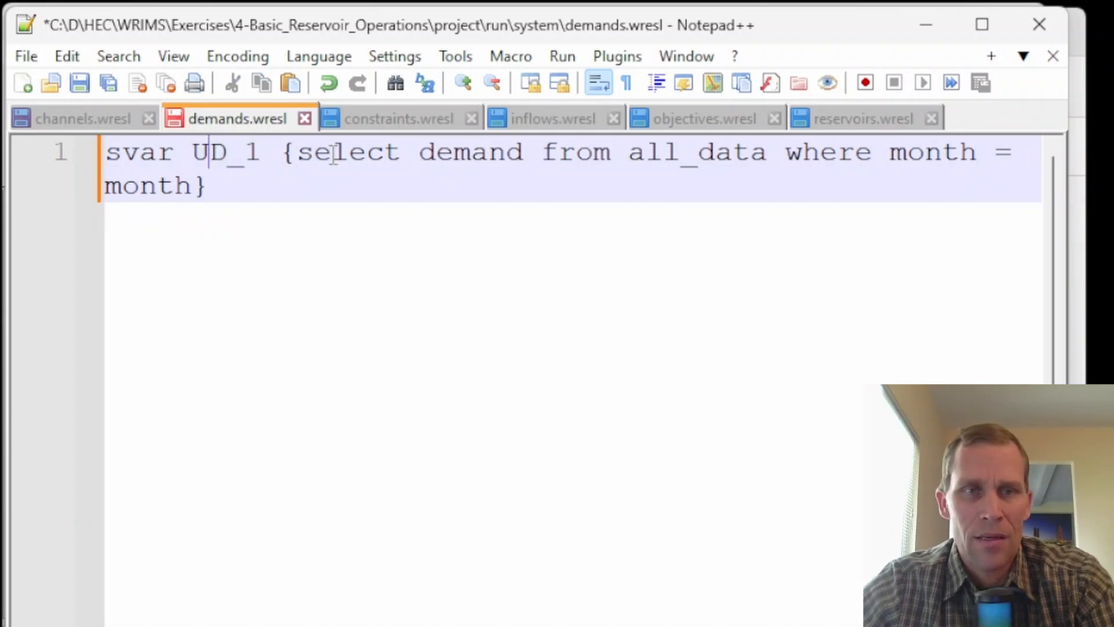
pyautogui.doubleClick(468, 154)
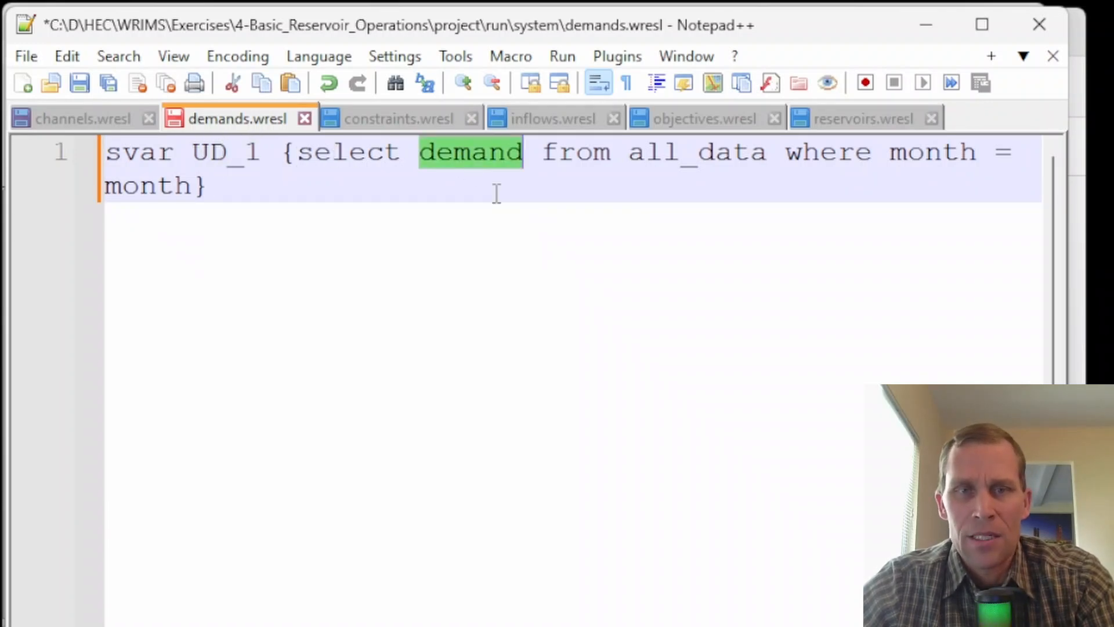
pyautogui.doubleClick(675, 154)
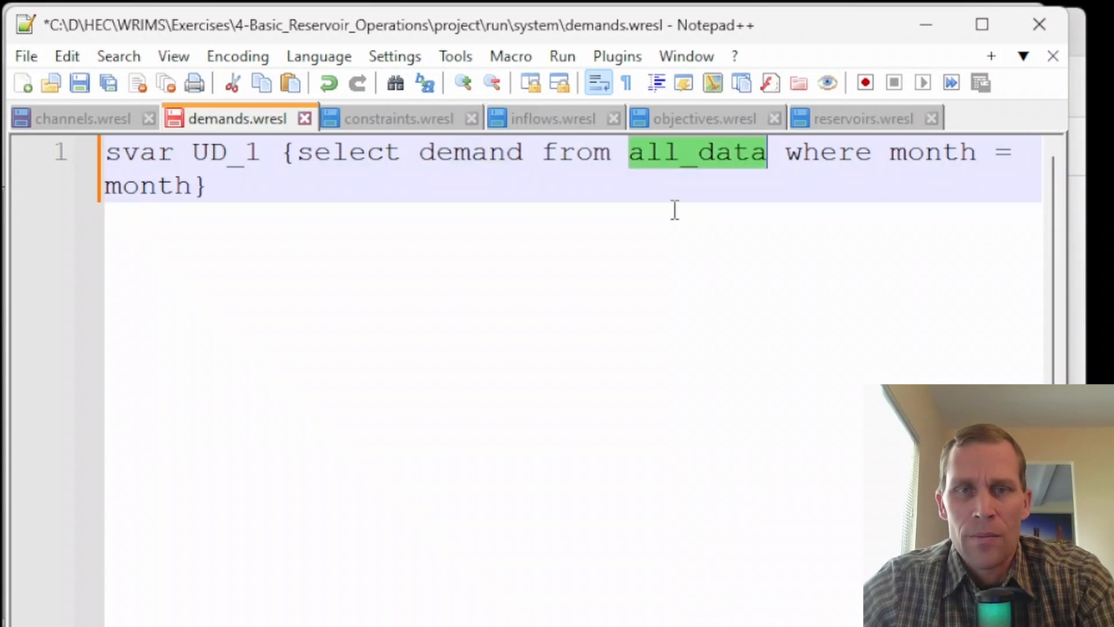
pyautogui.doubleClick(921, 164)
pyautogui.click(182, 183)
pyautogui.click(215, 188)
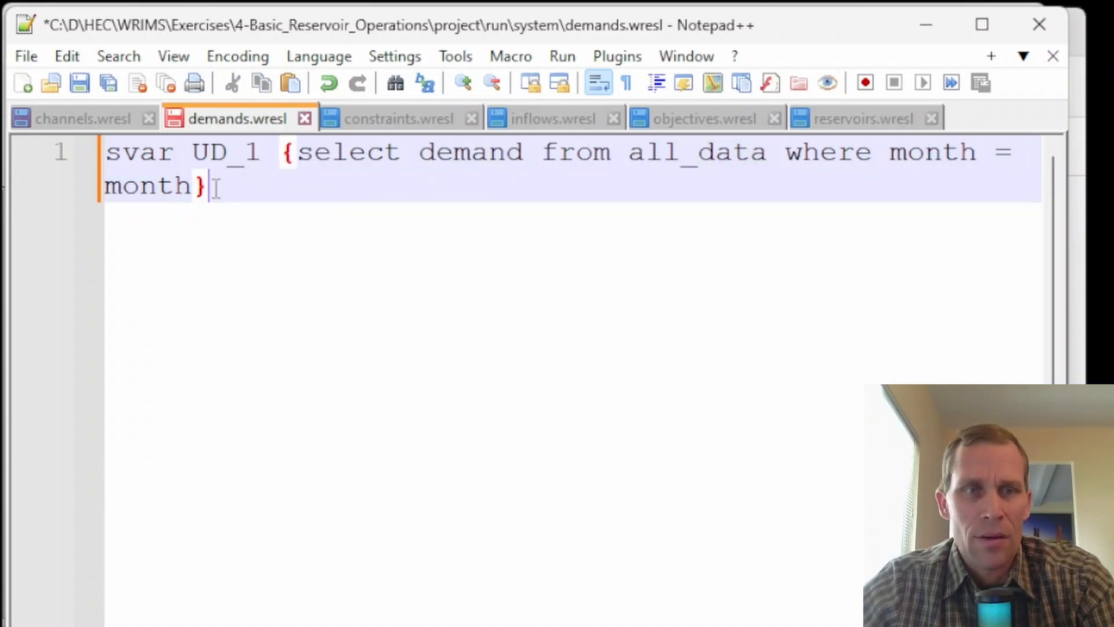
pyautogui.hotkey('ctrl', 's')
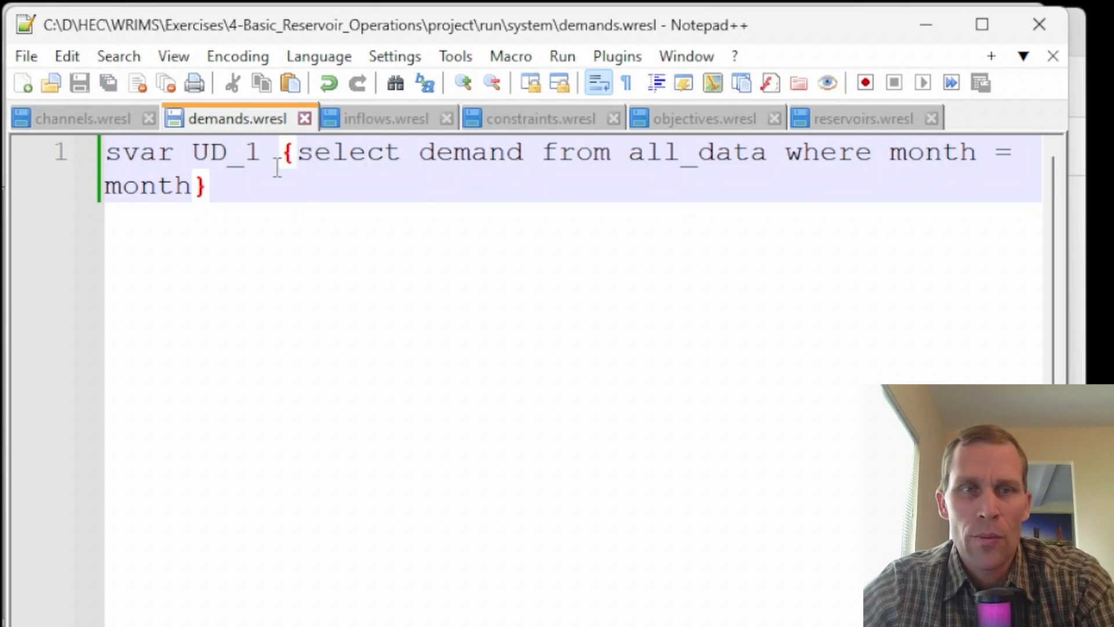
# - Define svar I_RES1 in inflows.wresl as {select inflow from all_data where month = month}
pyautogui.click(340, 119)
pyautogui.write('svar I_RES1 {select inflow from all_data where month = month}')
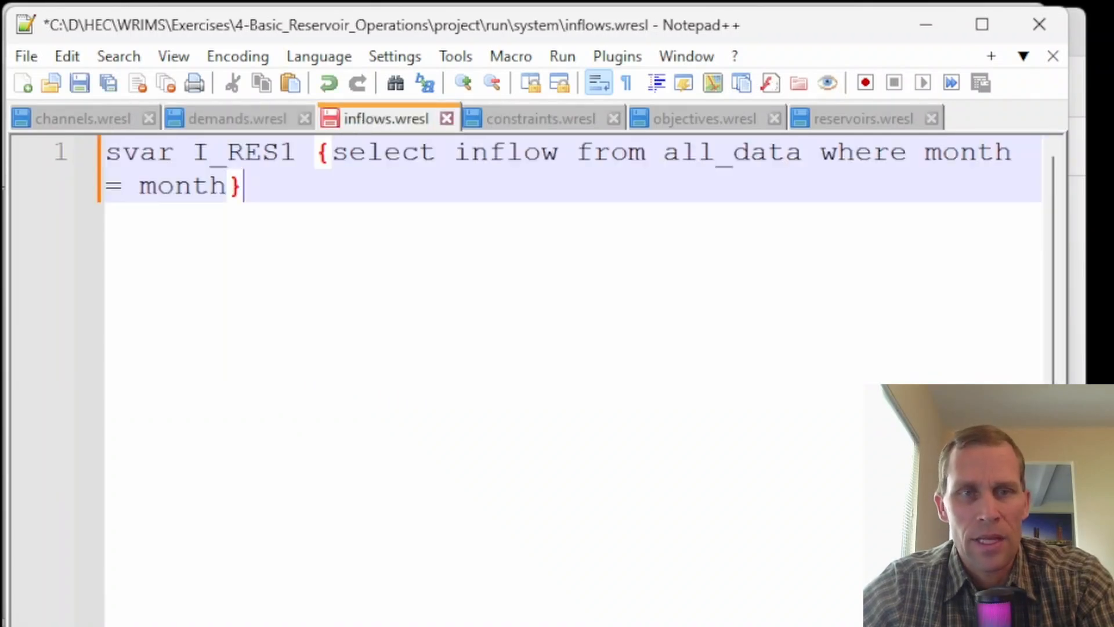
pyautogui.click(140, 152)
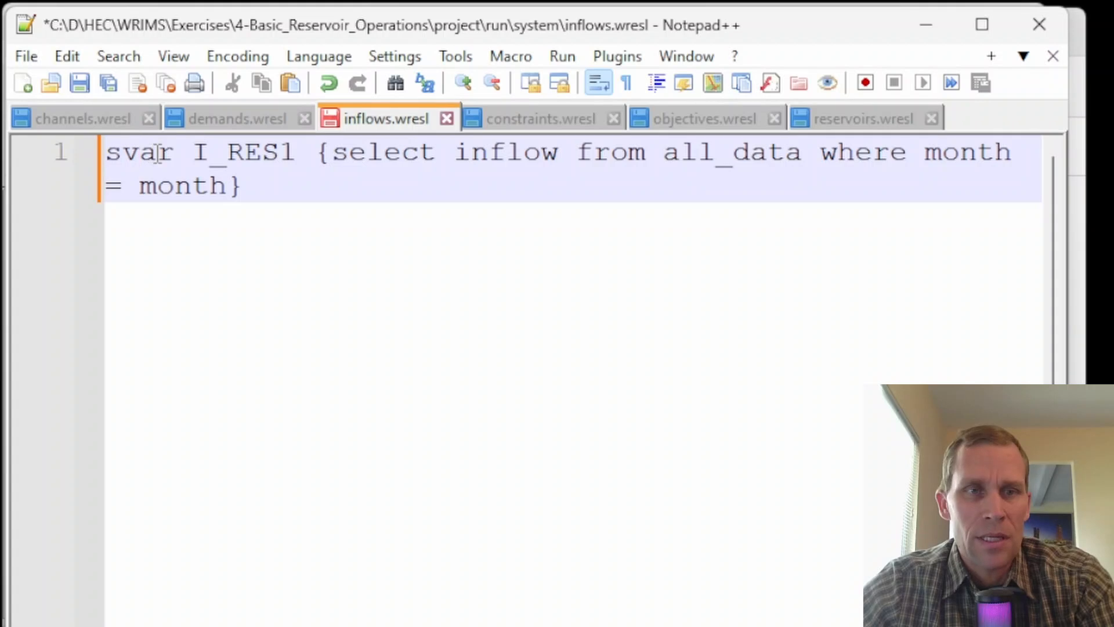
pyautogui.doubleClick(243, 152)
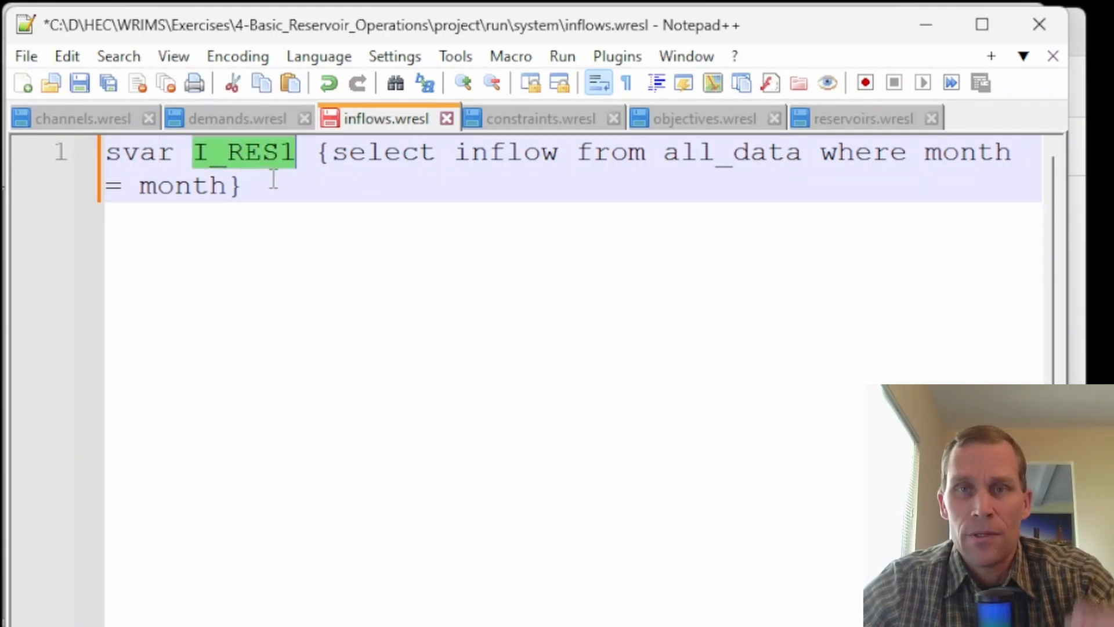
pyautogui.doubleClick(489, 154)
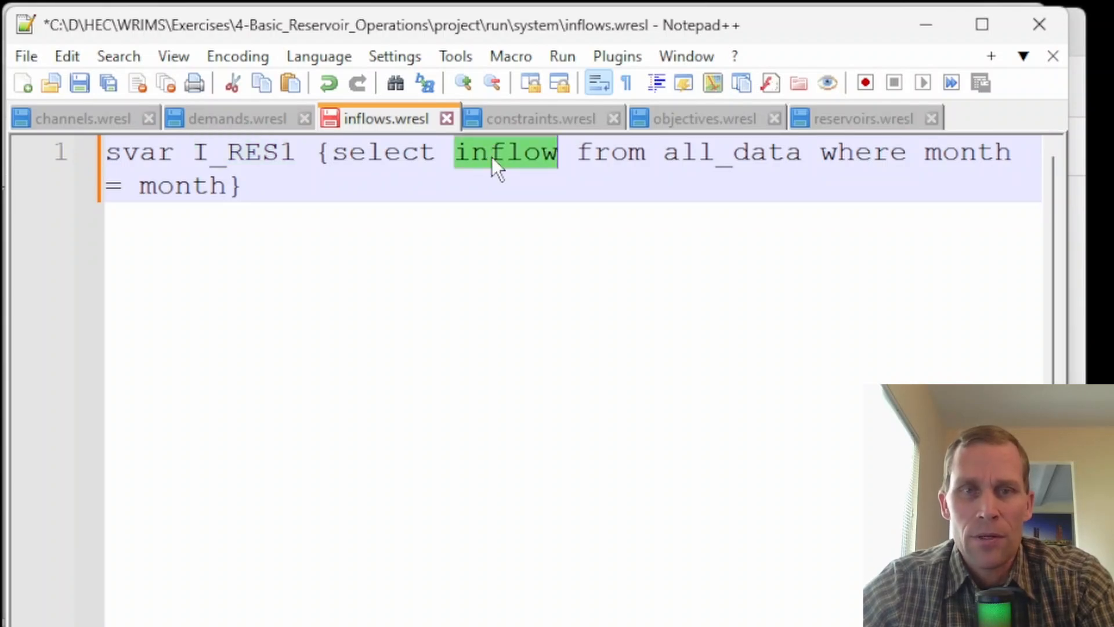
pyautogui.doubleClick(688, 155)
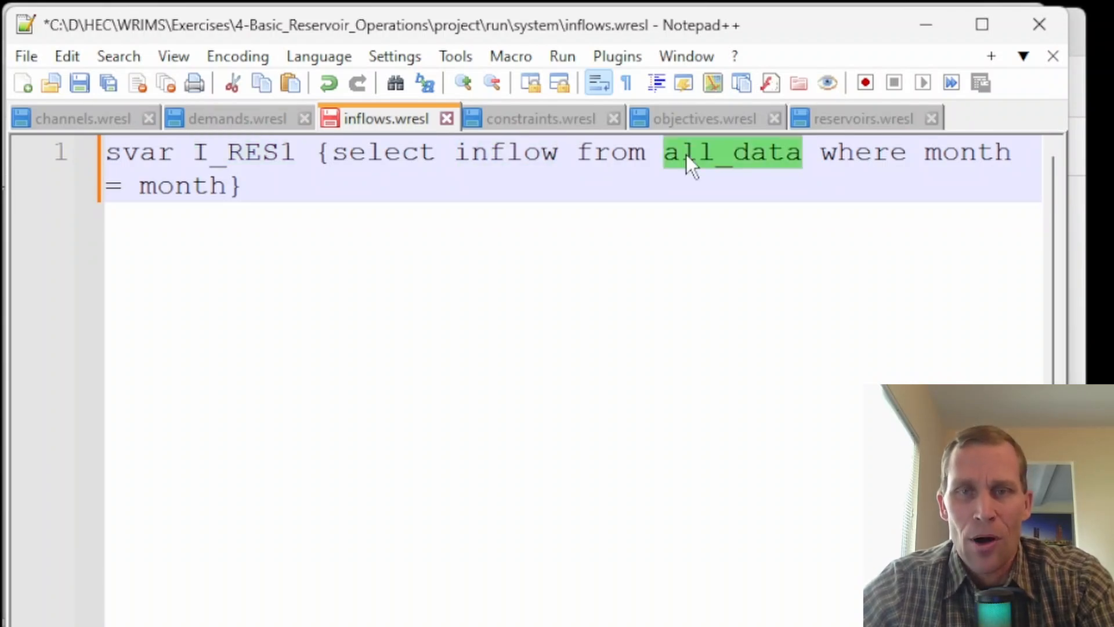
pyautogui.doubleClick(984, 160)
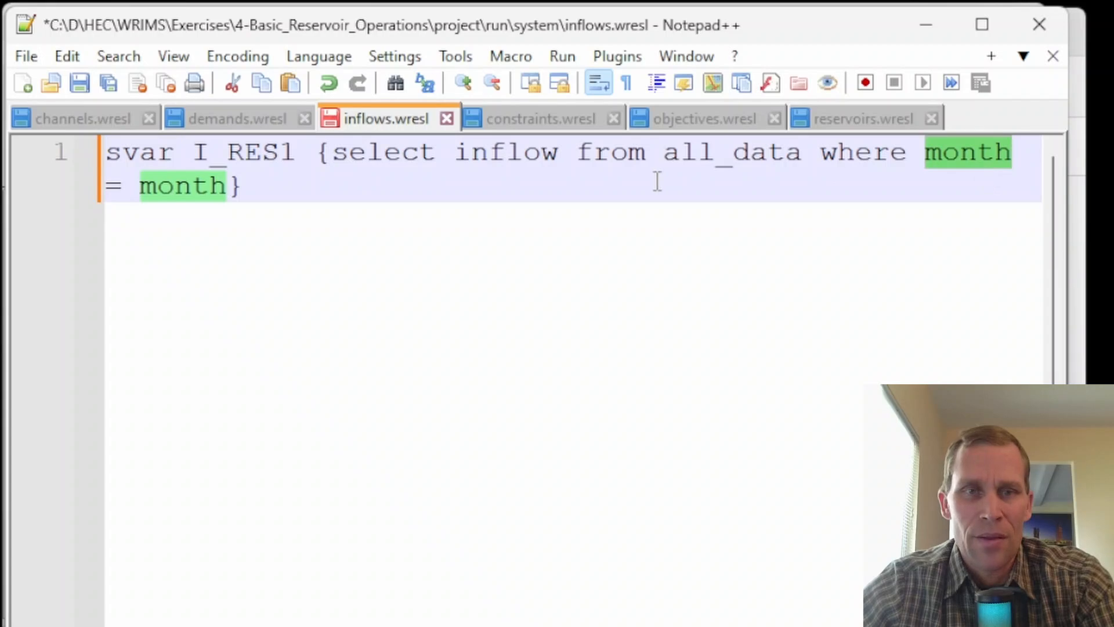
pyautogui.click(698, 154)
pyautogui.doubleClick(697, 154)
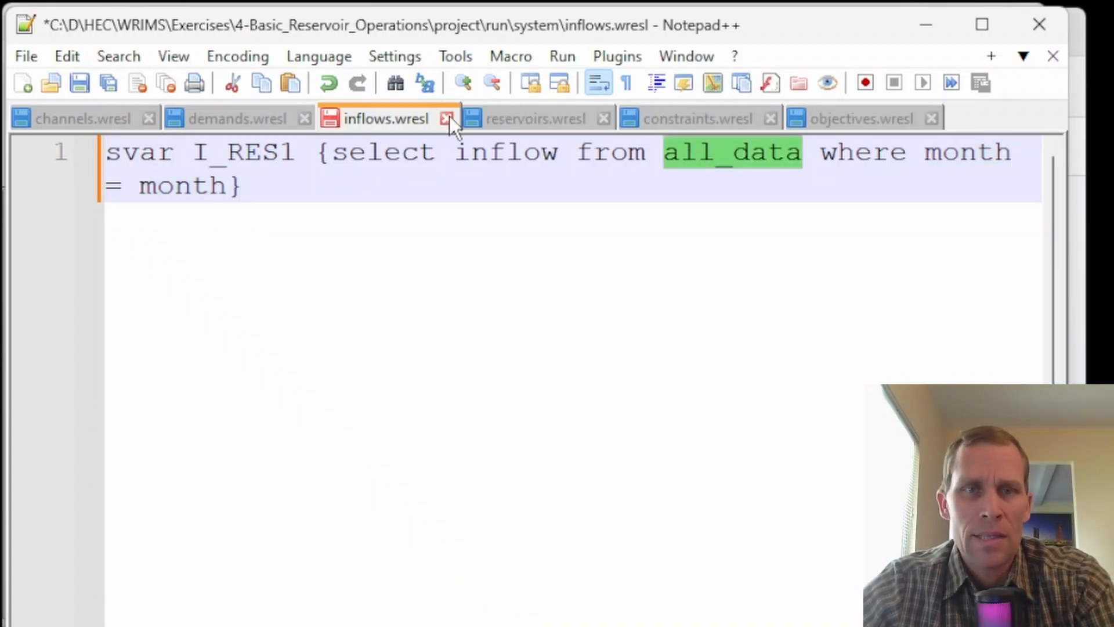
# - Fill reservoirs.wresl with dvars S_RES1, S_RES1_1, S_RES1_2 and svars S_RES1_LEVEL1 (5), S_RES1_LEVEL2 (150), without indentation, correcting the first comment to 'reservoir'
pyautogui.click(489, 118)
pyautogui.hotkey('ctrl', 'v')
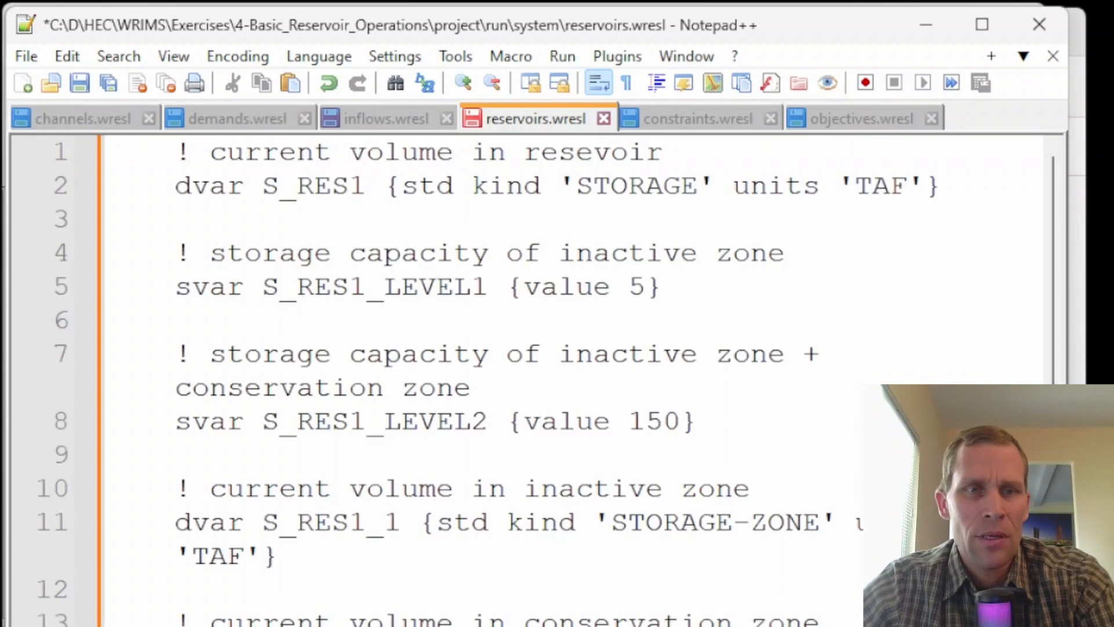
pyautogui.hotkey('ctrl', 'a')
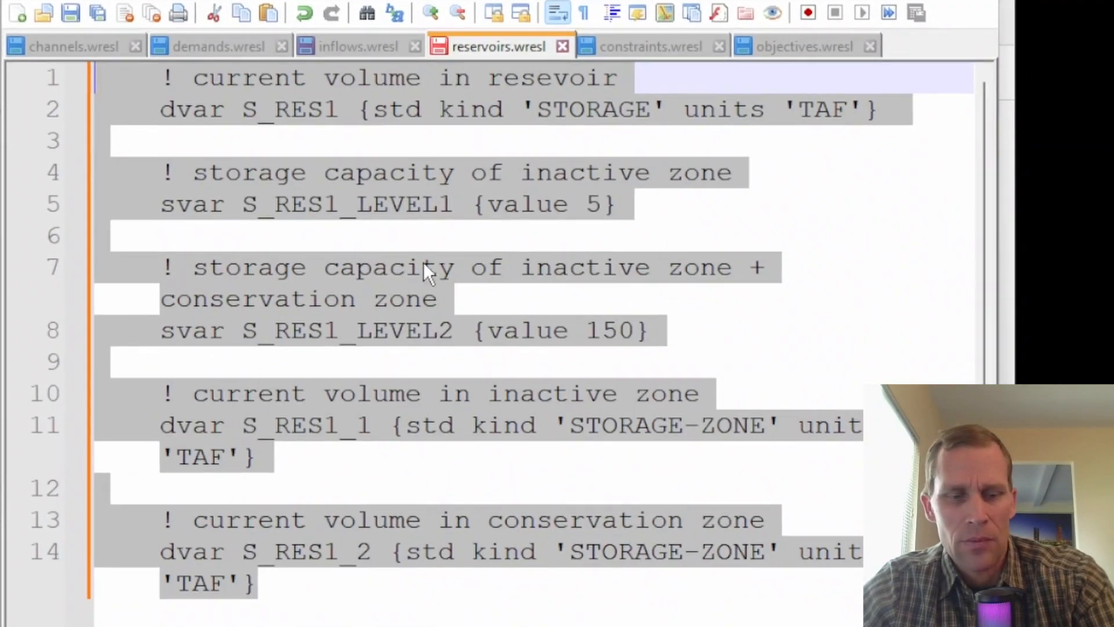
pyautogui.hotkey('shift', 'Tab')
pyautogui.click(184, 171)
# - Review the comments in reservoirs.wresl and which reservoir variables are declared as svar and which as dvar
pyautogui.moveTo(574, 80); pyautogui.dragTo(65, 77)
pyautogui.moveTo(674, 173); pyautogui.dragTo(81, 194)
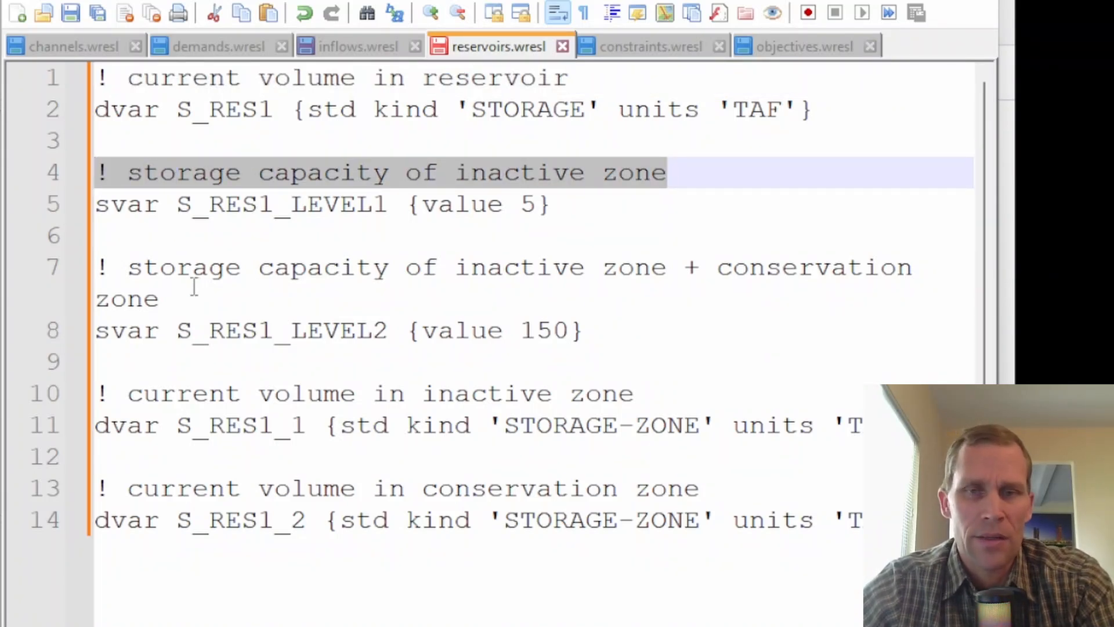
pyautogui.click(125, 206)
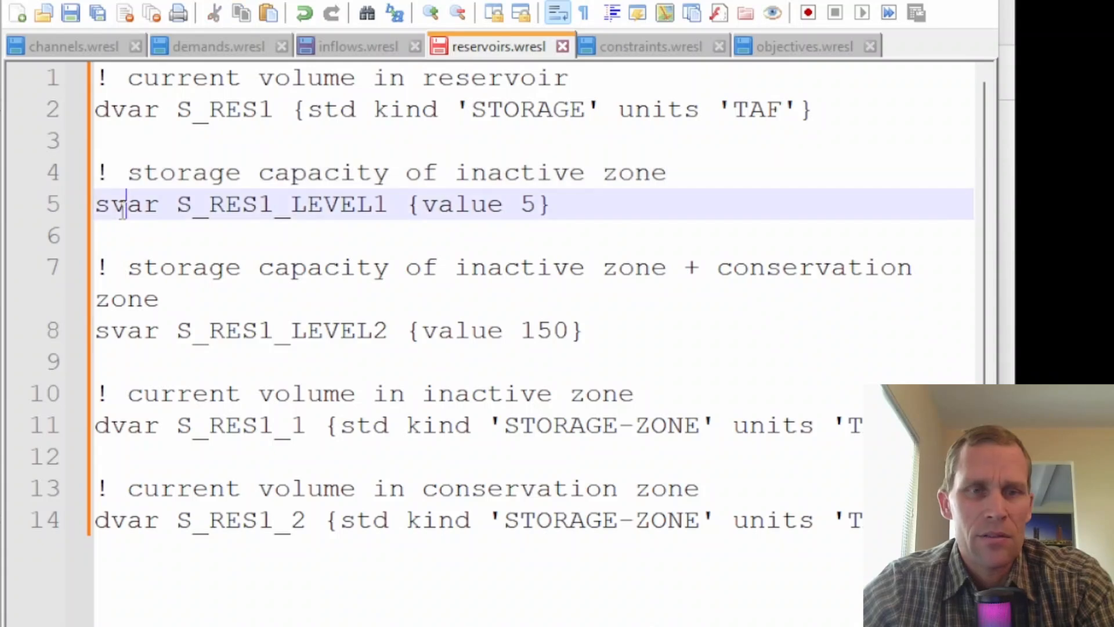
pyautogui.click(119, 332)
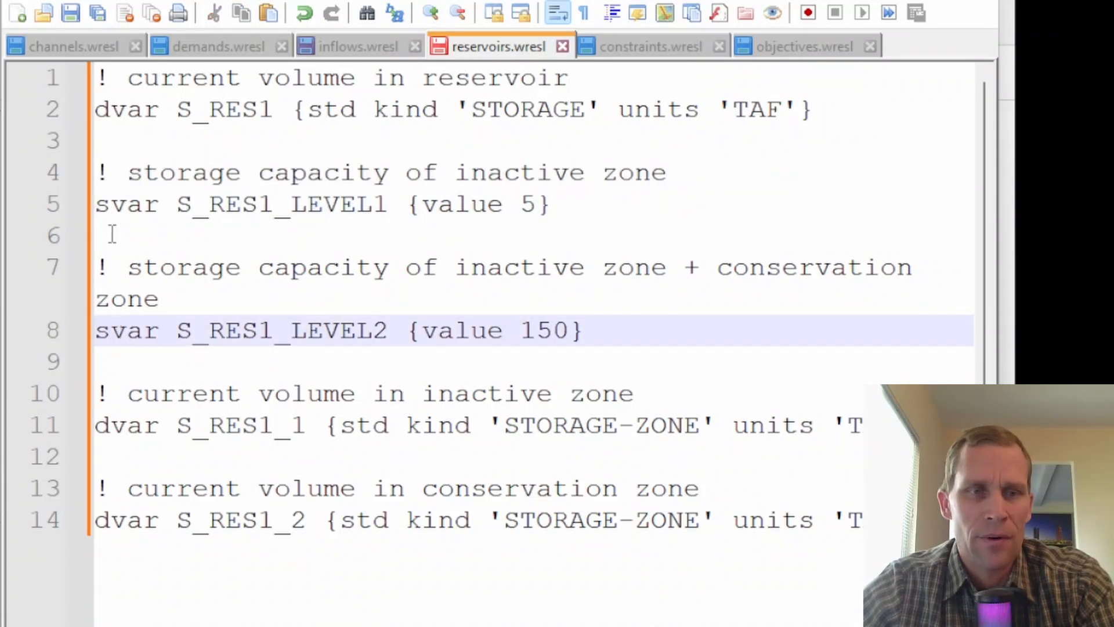
pyautogui.click(110, 206)
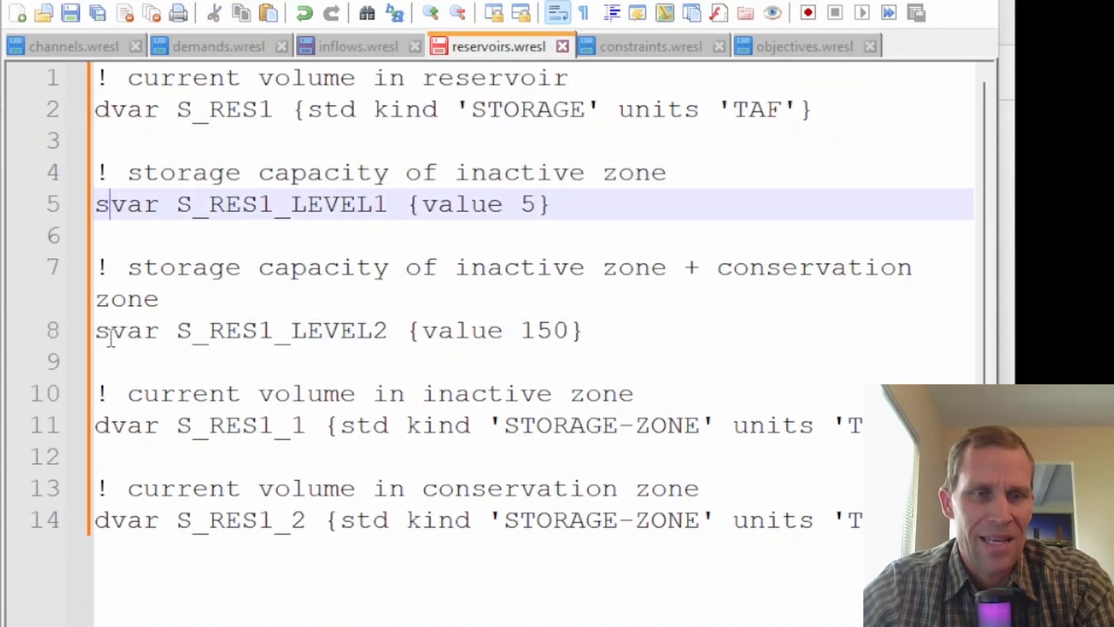
pyautogui.click(111, 426)
pyautogui.click(142, 519)
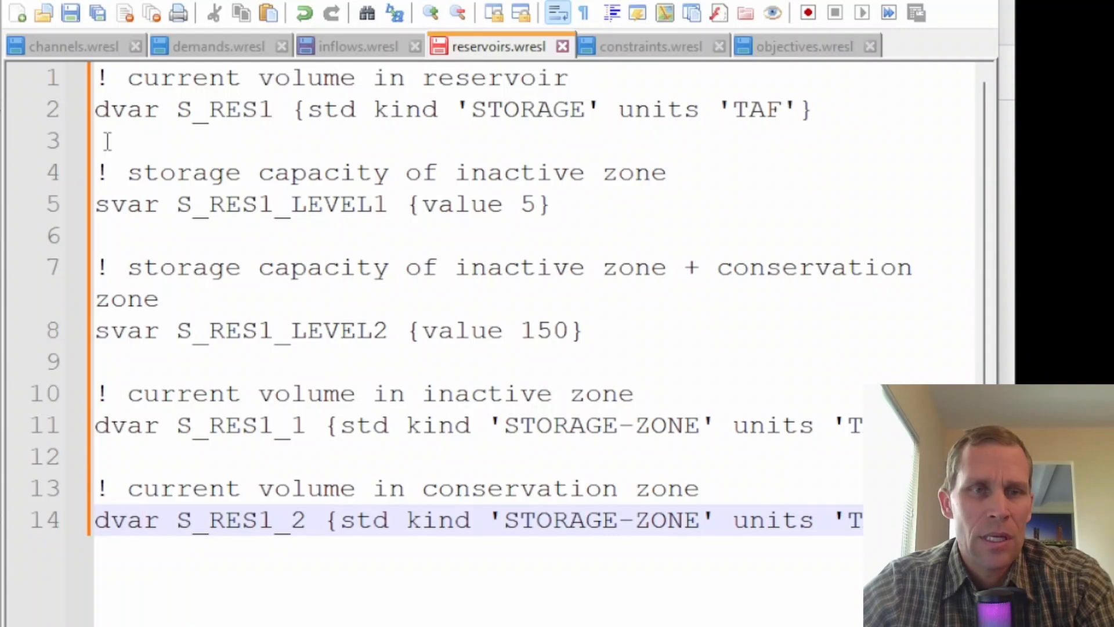
pyautogui.click(161, 206)
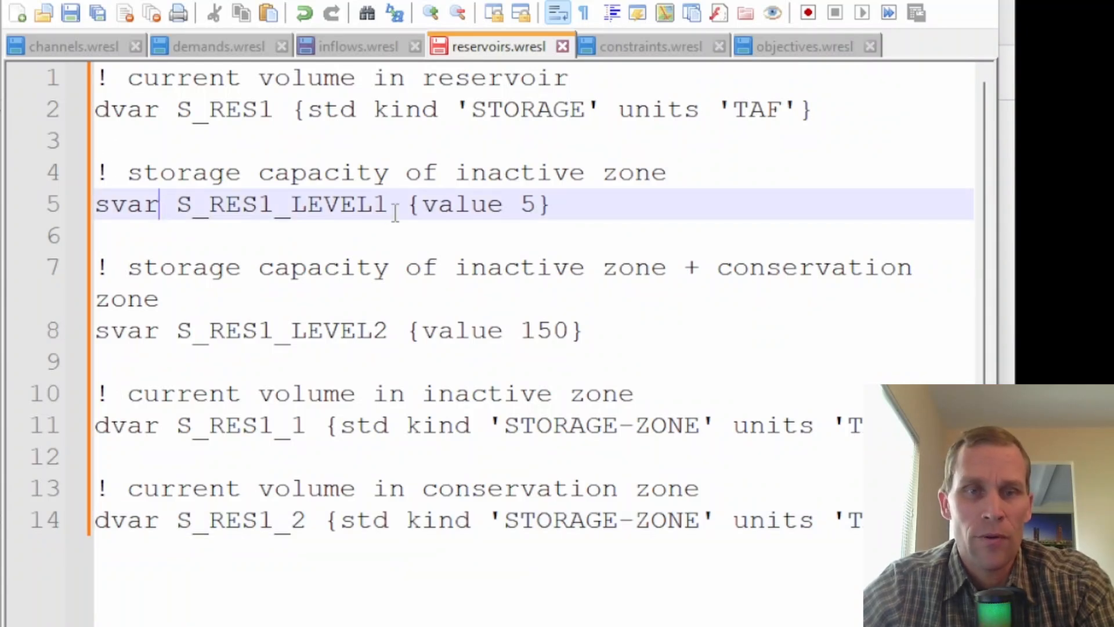
# - Examine the values of S_RES1_LEVEL1 and S_RES1_LEVEL2 against the comments describing the inactive and conservation zone capacities
pyautogui.moveTo(522, 328); pyautogui.dragTo(571, 329)
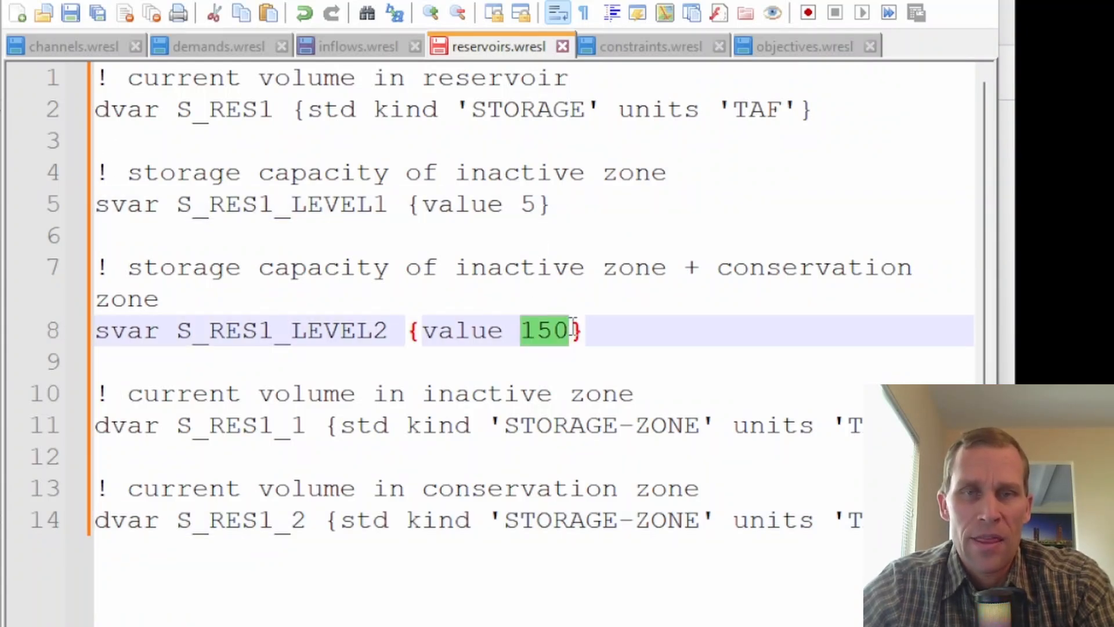
pyautogui.doubleClick(327, 336)
pyautogui.click(436, 329)
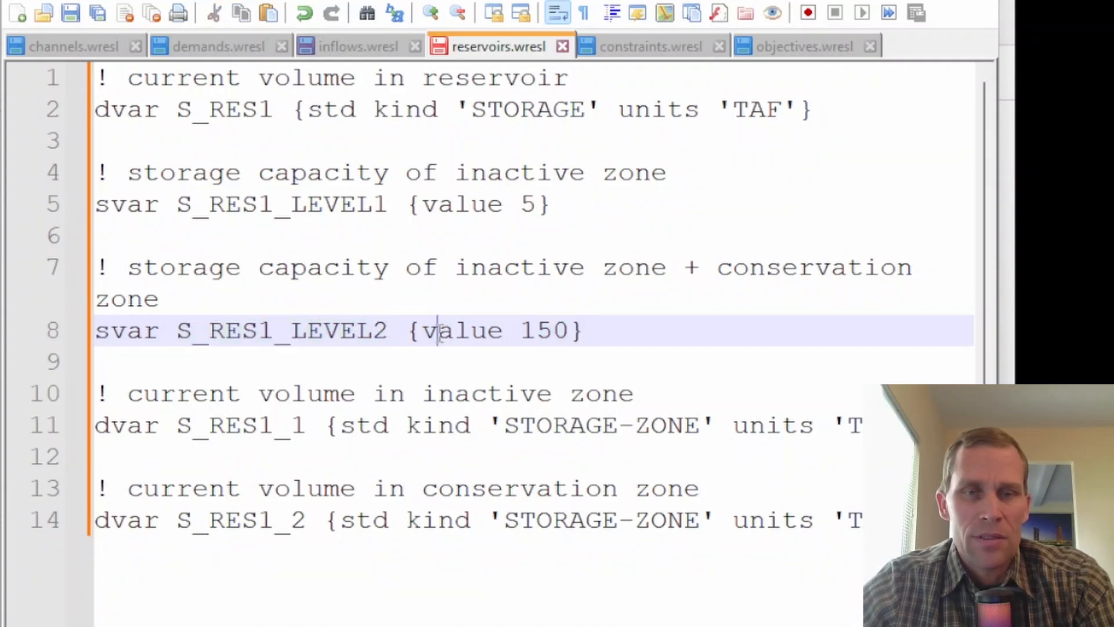
pyautogui.doubleClick(447, 339)
pyautogui.moveTo(521, 332); pyautogui.dragTo(569, 335)
pyautogui.doubleClick(527, 204)
pyautogui.moveTo(129, 173); pyautogui.dragTo(684, 180)
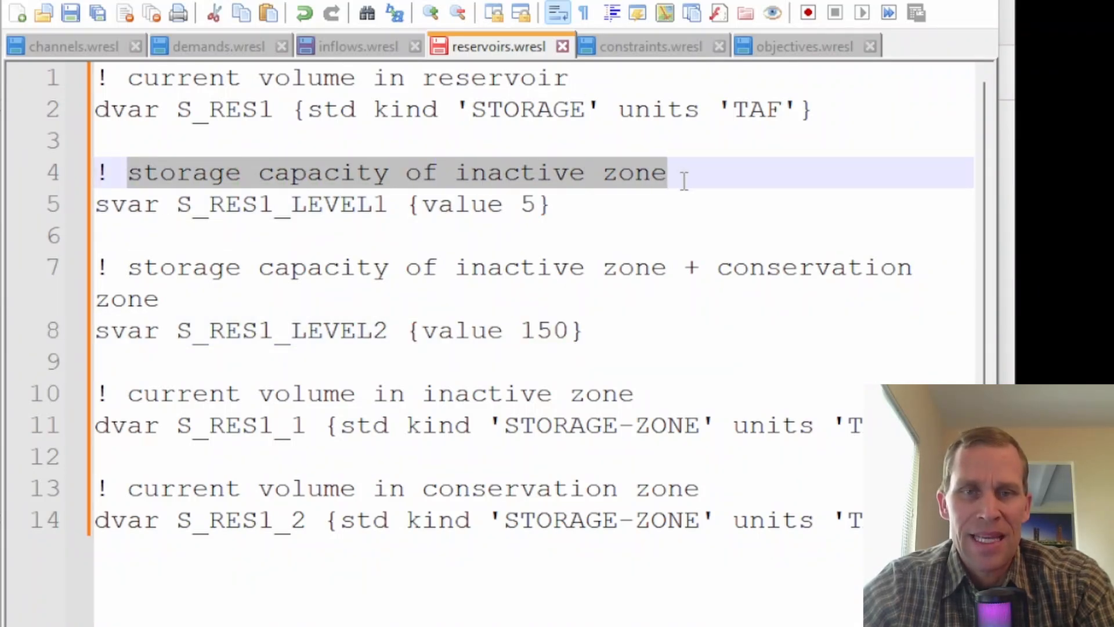
pyautogui.click(680, 175)
pyautogui.doubleClick(526, 202)
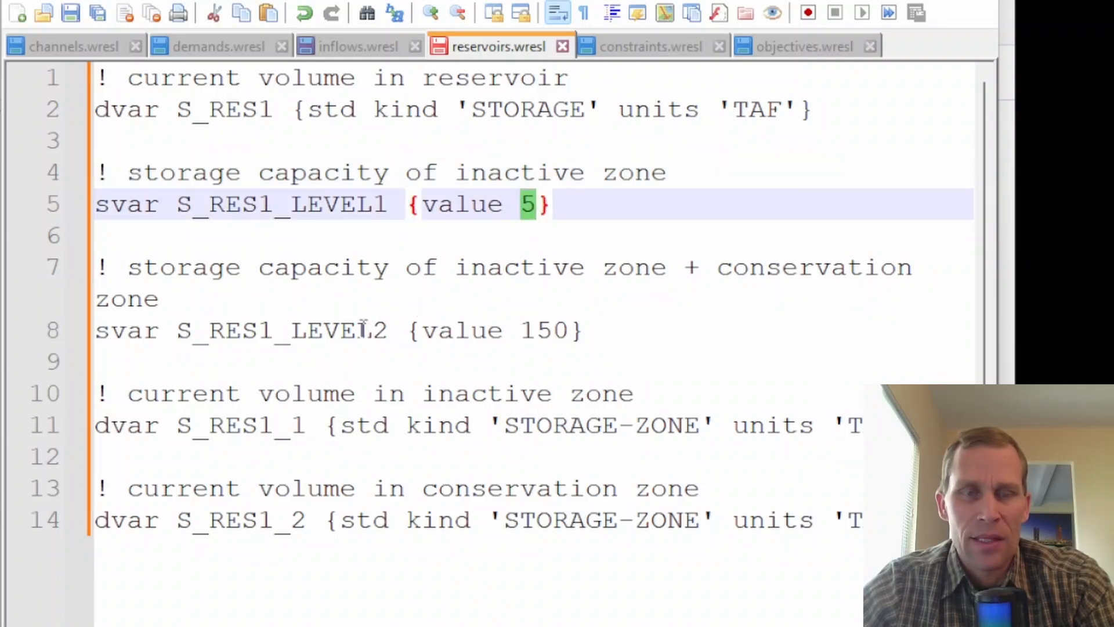
pyautogui.moveTo(460, 267); pyautogui.dragTo(928, 269)
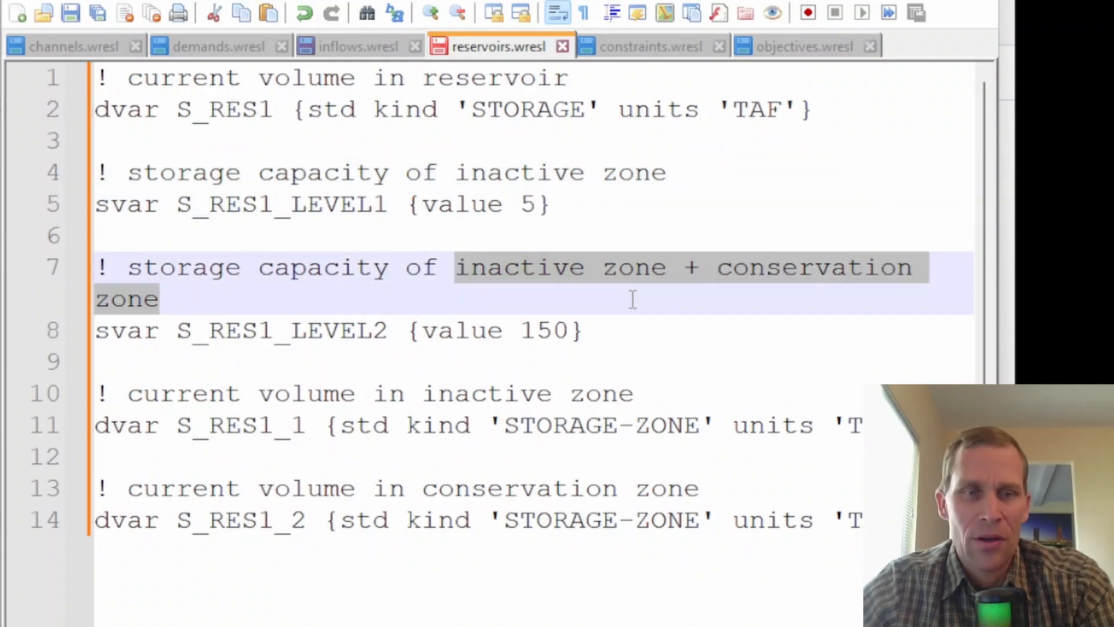
pyautogui.moveTo(512, 331); pyautogui.dragTo(569, 335)
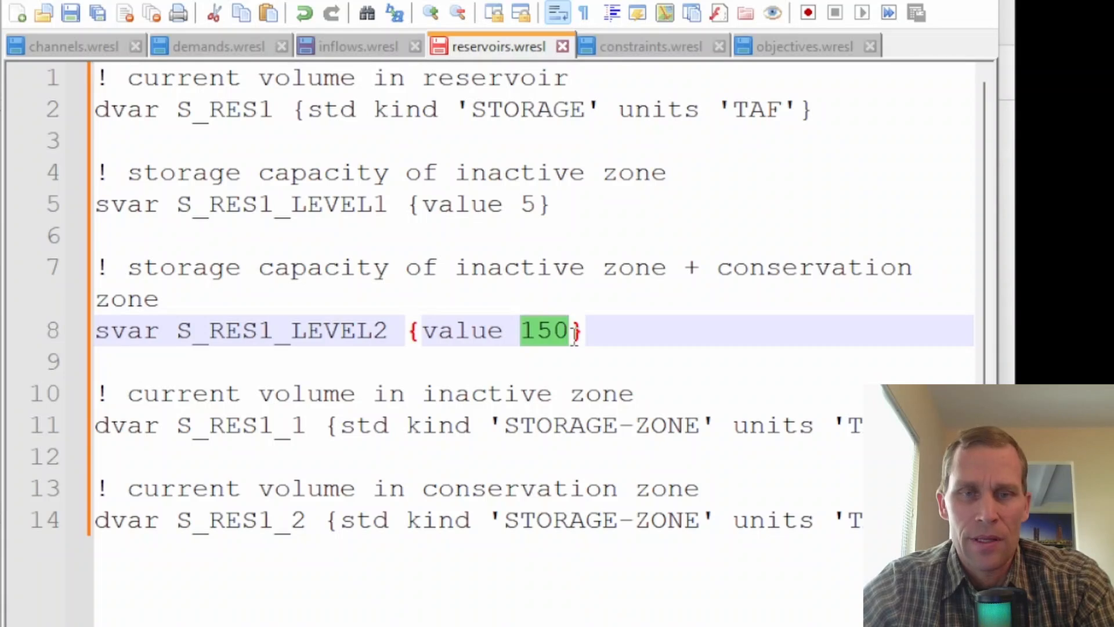
pyautogui.moveTo(723, 262); pyautogui.dragTo(704, 286)
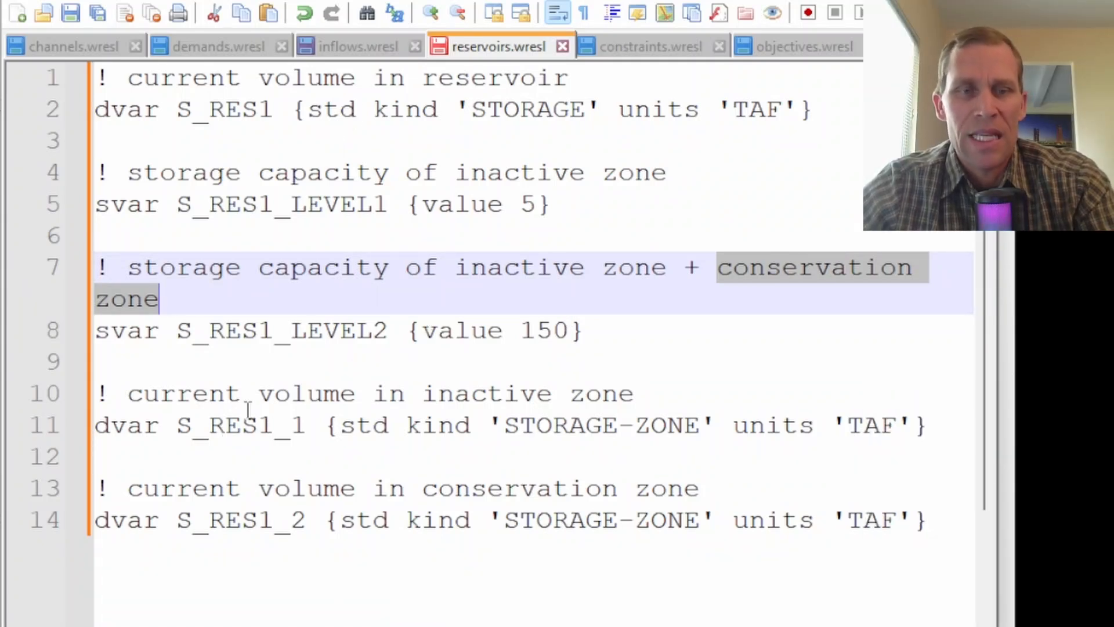
# - Examine the zone storage dvars S_RES1_1 and S_RES1_2, their kind, and how they relate to the total storage S_RES1
pyautogui.doubleClick(228, 426)
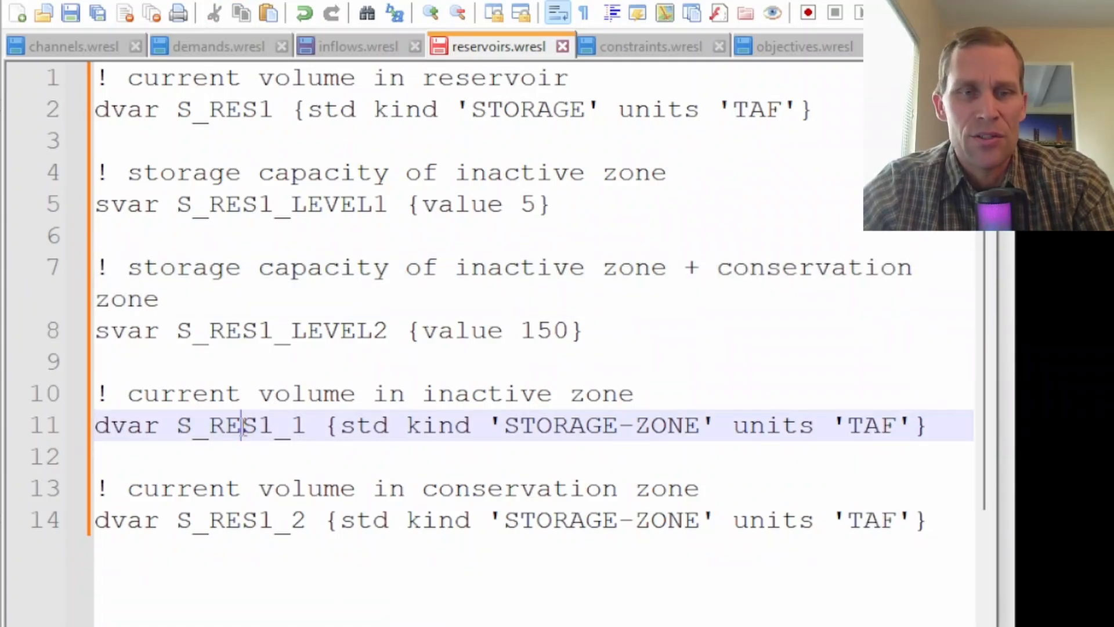
pyautogui.doubleClick(223, 519)
pyautogui.click(227, 434)
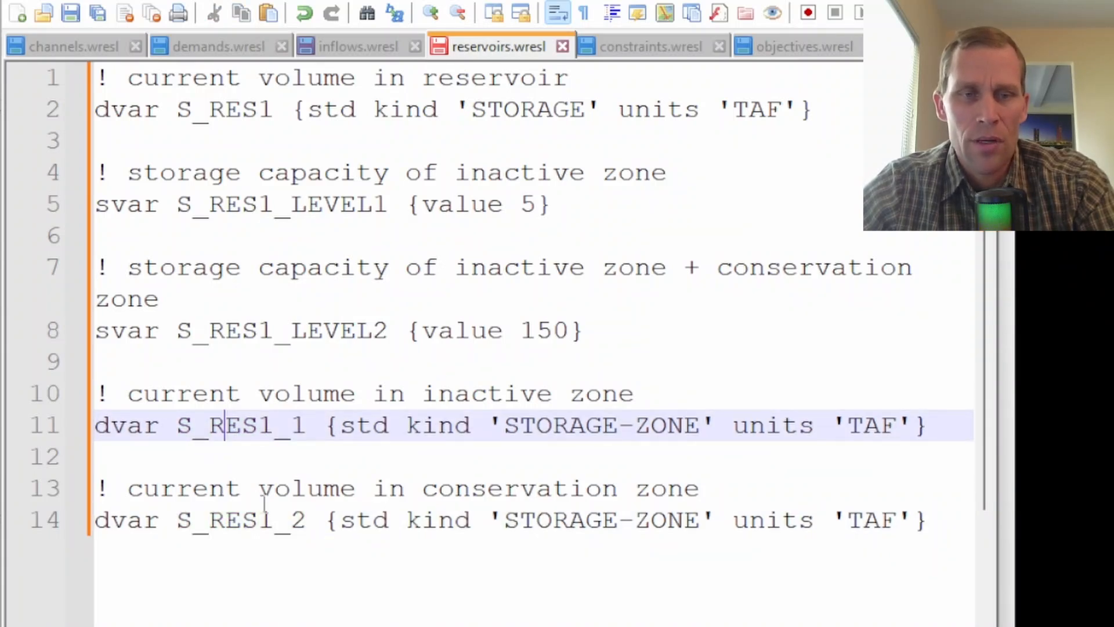
pyautogui.doubleClick(249, 519)
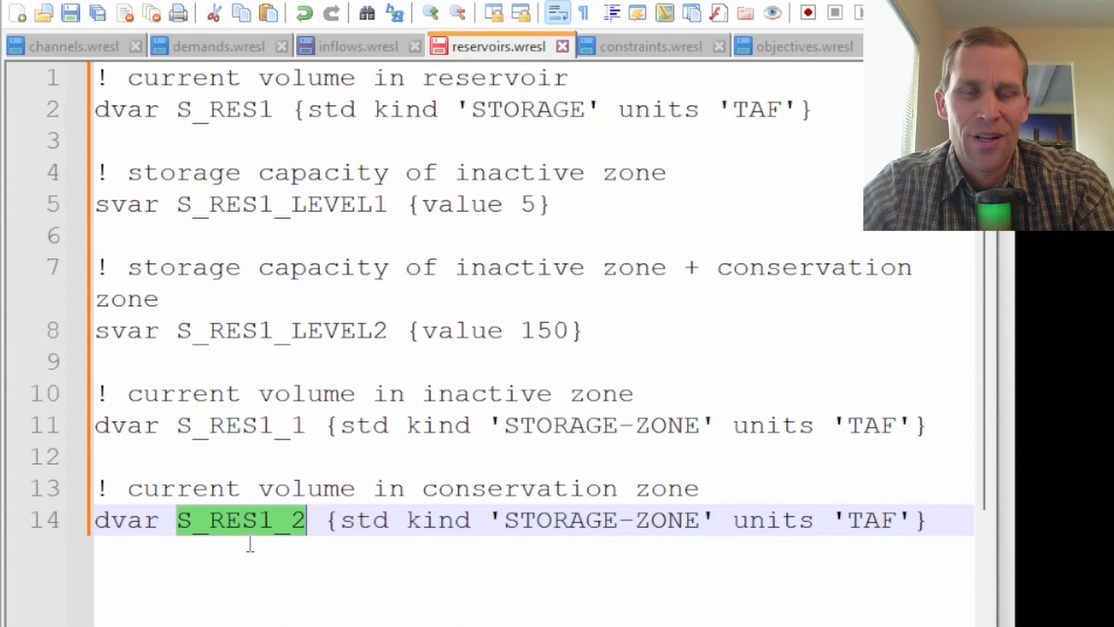
pyautogui.click(301, 426)
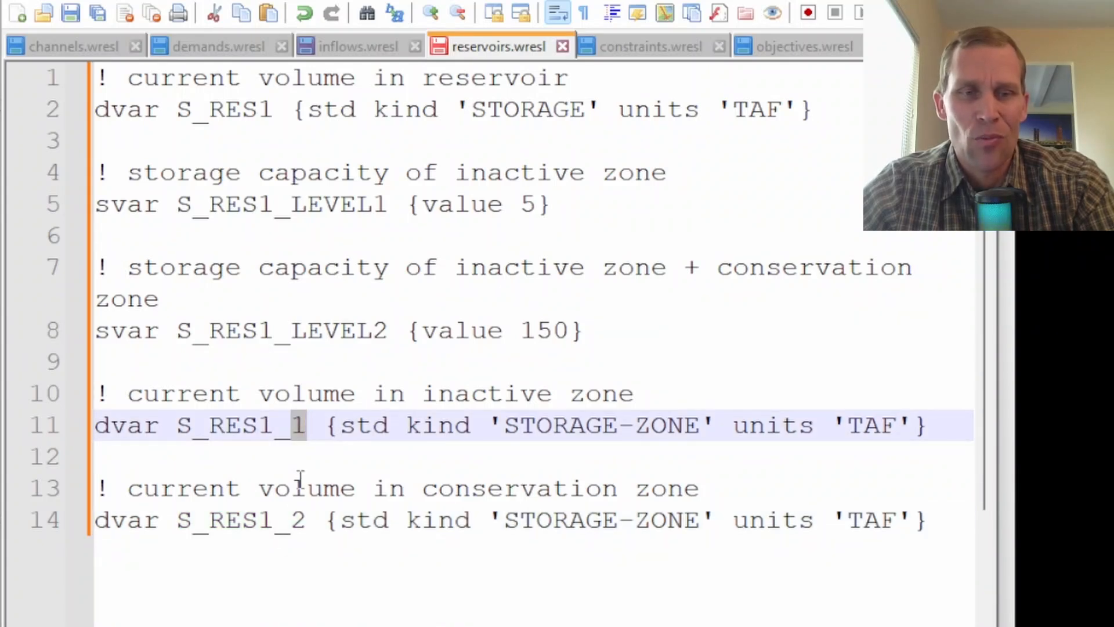
pyautogui.click(294, 520)
pyautogui.moveTo(296, 523); pyautogui.dragTo(301, 527)
pyautogui.click(618, 426)
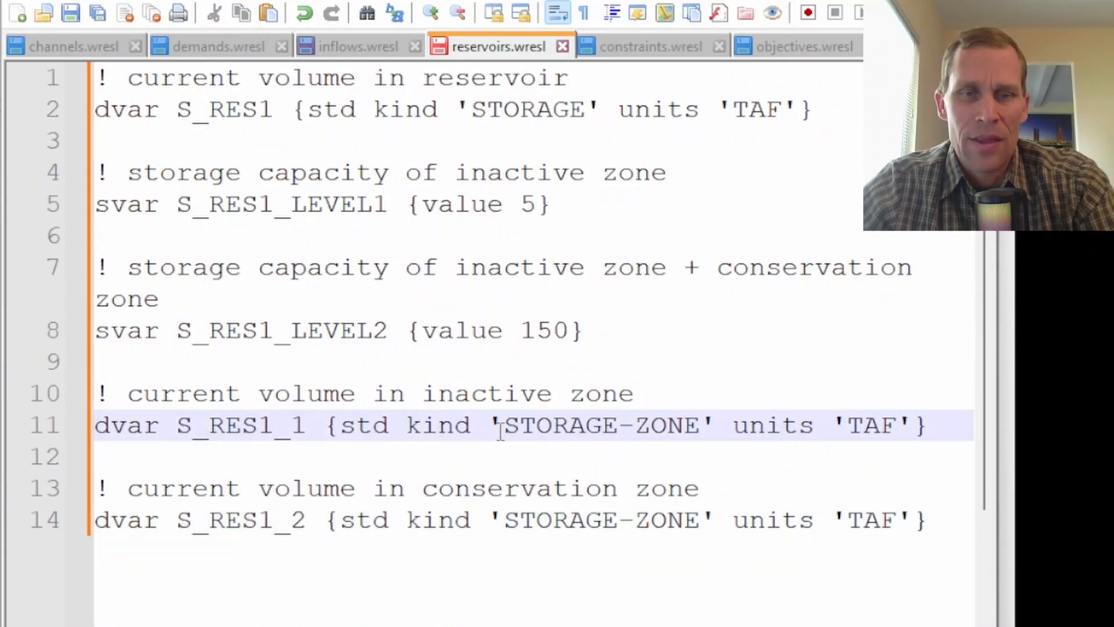
pyautogui.moveTo(505, 426); pyautogui.dragTo(701, 415)
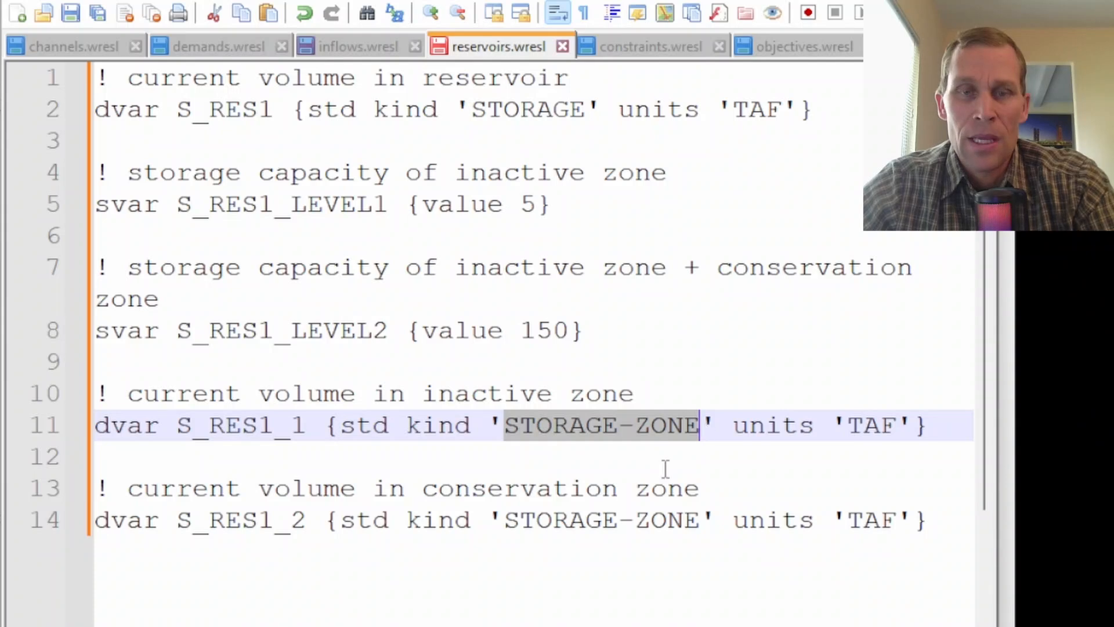
pyautogui.moveTo(508, 523); pyautogui.dragTo(695, 502)
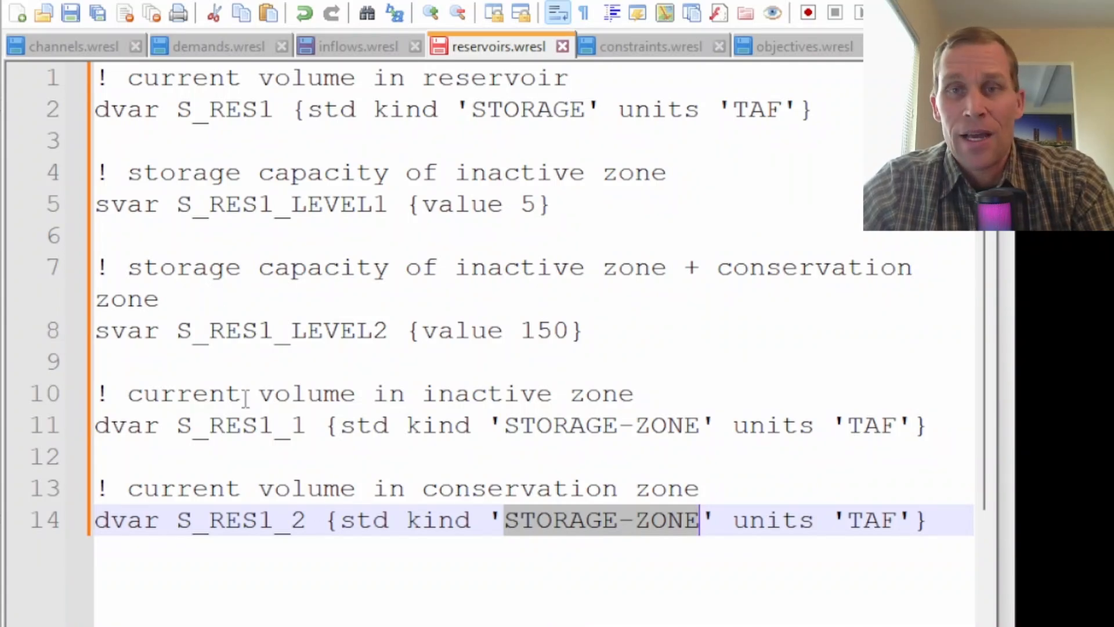
pyautogui.doubleClick(222, 110)
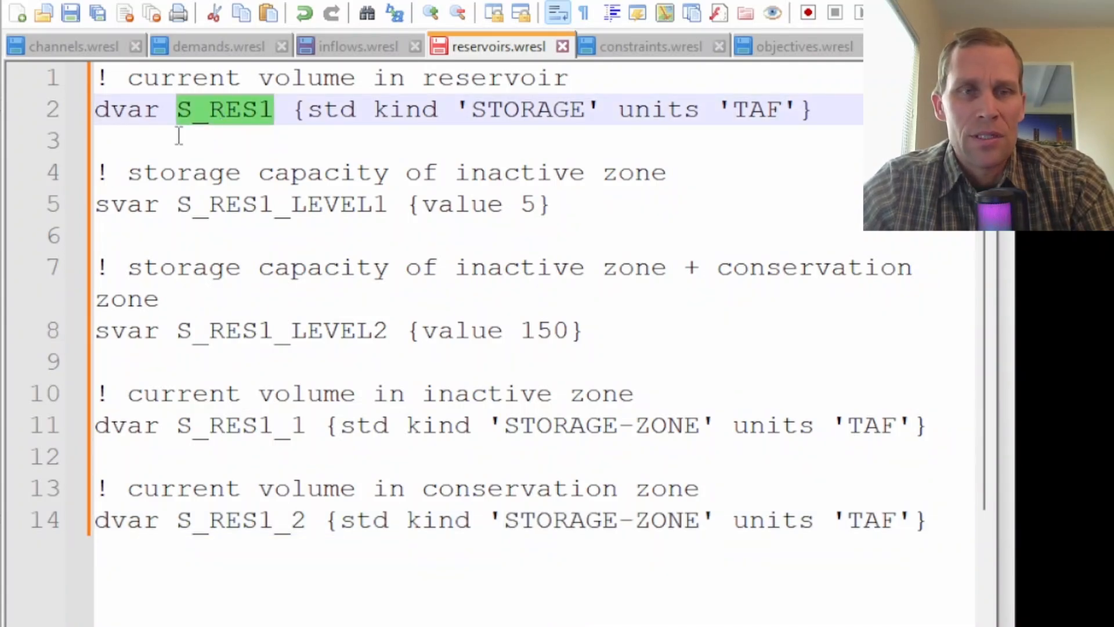
pyautogui.doubleClick(235, 416)
pyautogui.doubleClick(243, 520)
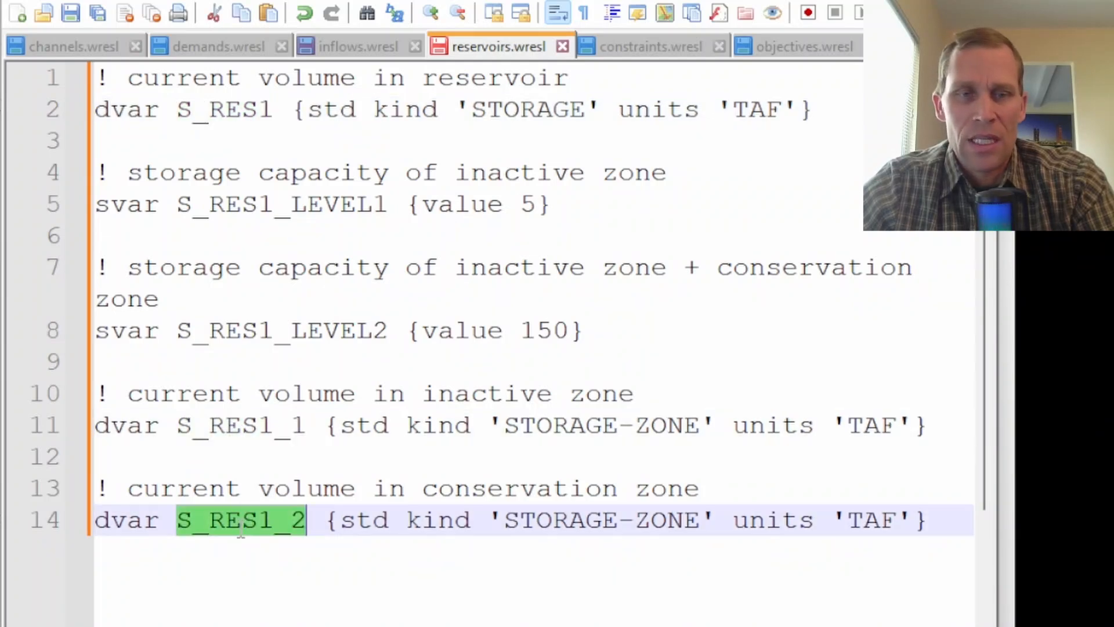
pyautogui.click(242, 425)
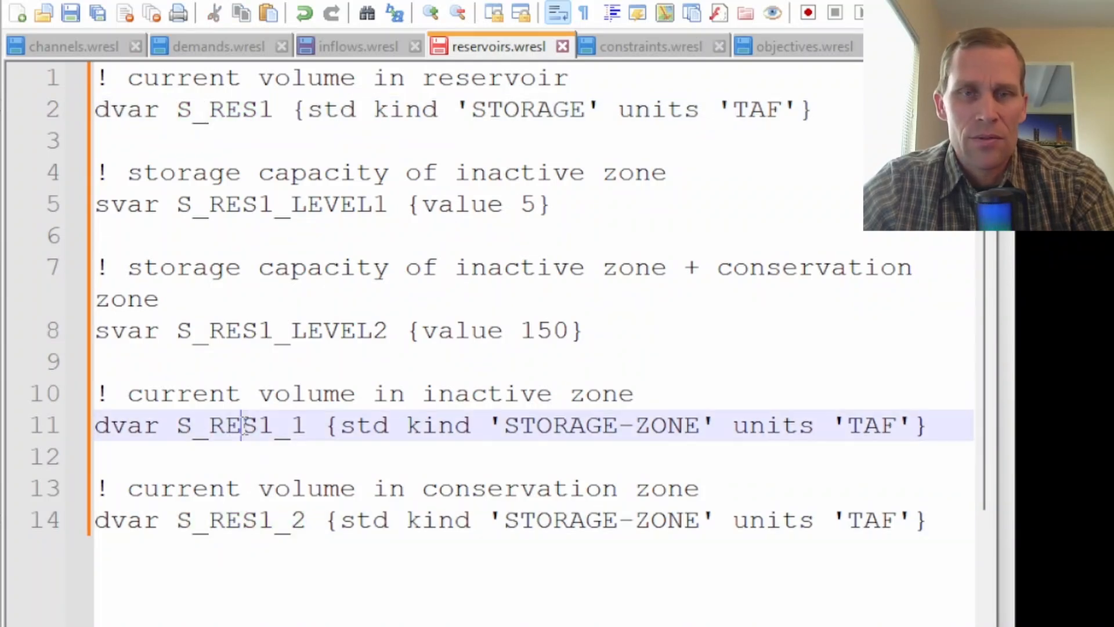
# - Fill constraints.wresl with unindented goals continuity_N1, continuity_N2, max_div_D_2_3, STORAGE_RES1, S_RES1_ZONE1 and S_RES1_ZONE2 under continuity, max diversion and reservoirs comments
pyautogui.click(643, 46)
pyautogui.write('! continuity goal continuity_N1 {I_RES1 - C_1_2 = S_RES1 * taf_cfs - S_RES1(-1) * taf_cfs} goal continuity_N2 {C_1_2 - D_2_3 - O_2 = 0}  ! max diversion goal max_div_D_2_3 {D_2_3 < UD_1}  ! reservoirs goal STORAGE_RES1 {S_RES1 = S_RES1_1 + S_RES1_2} goal S_RES1_ZONE1 {S_RES1_1 < S_RES1_LEVEL1} goal S_RES1_ZONE2 {S_RES1_2 < S_RES1_LEVEL2 - S_RES1_LEVEL1}')
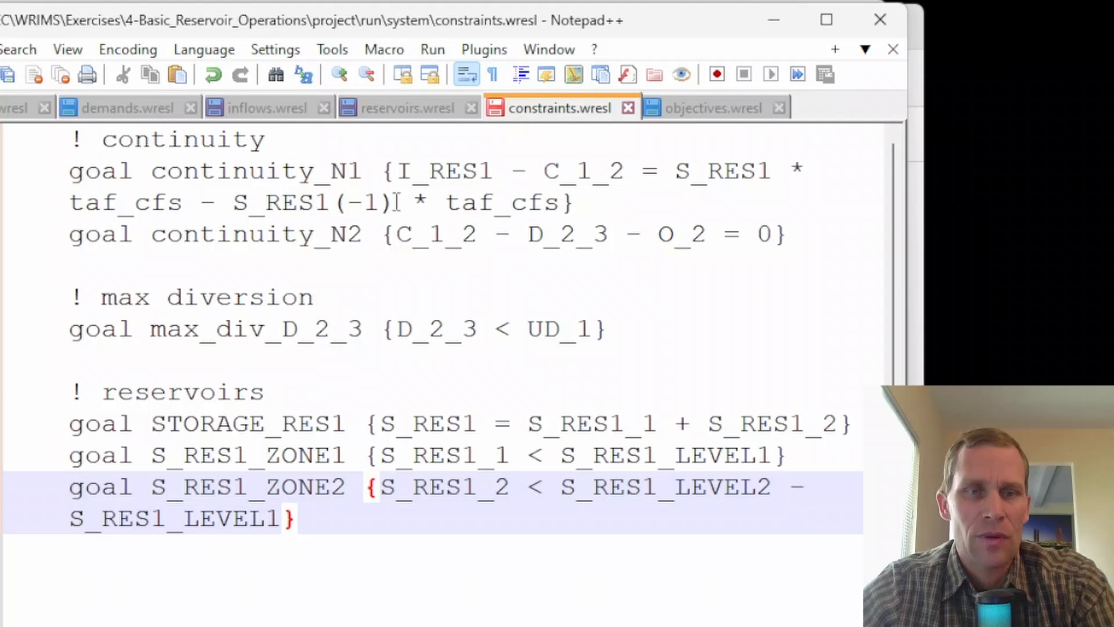
pyautogui.click(403, 262)
# - Review the continuity_N1 and continuity_N2 goals, including the storage change term, the taf_cfs conversion and the outflows of node 2
pyautogui.moveTo(54, 161); pyautogui.dragTo(583, 196)
pyautogui.moveTo(372, 171); pyautogui.dragTo(510, 220)
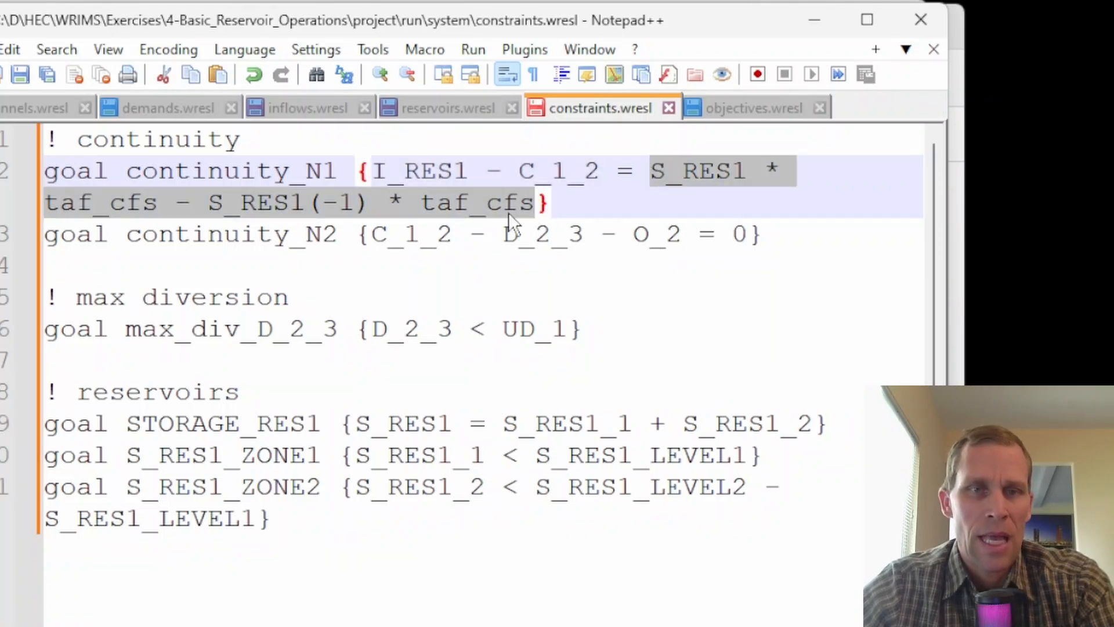
pyautogui.doubleClick(120, 209)
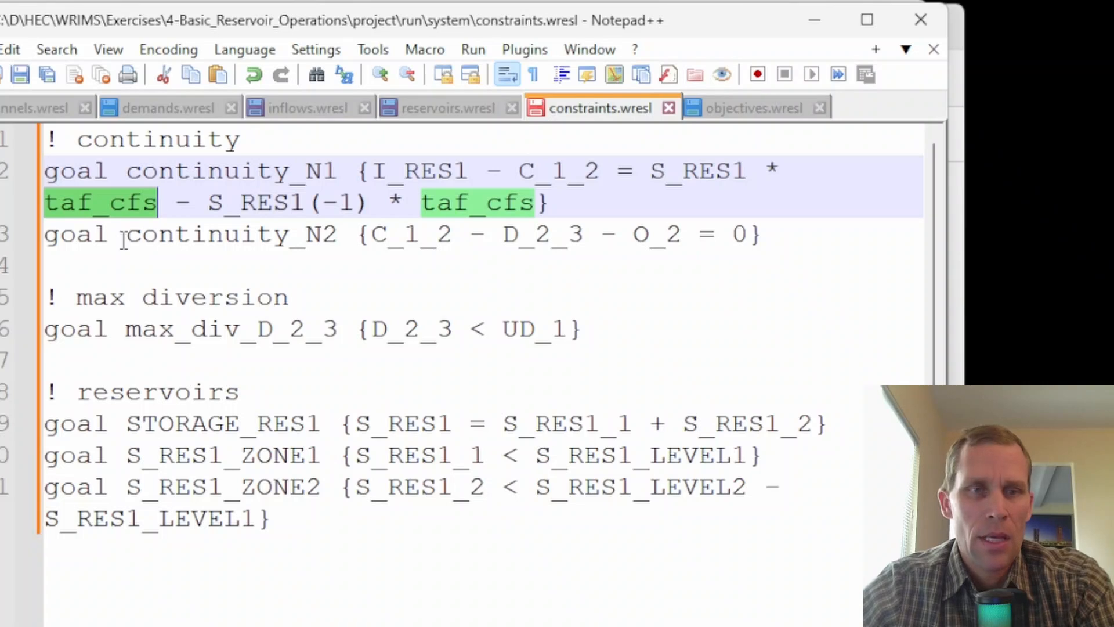
pyautogui.click(93, 237)
pyautogui.doubleClick(145, 234)
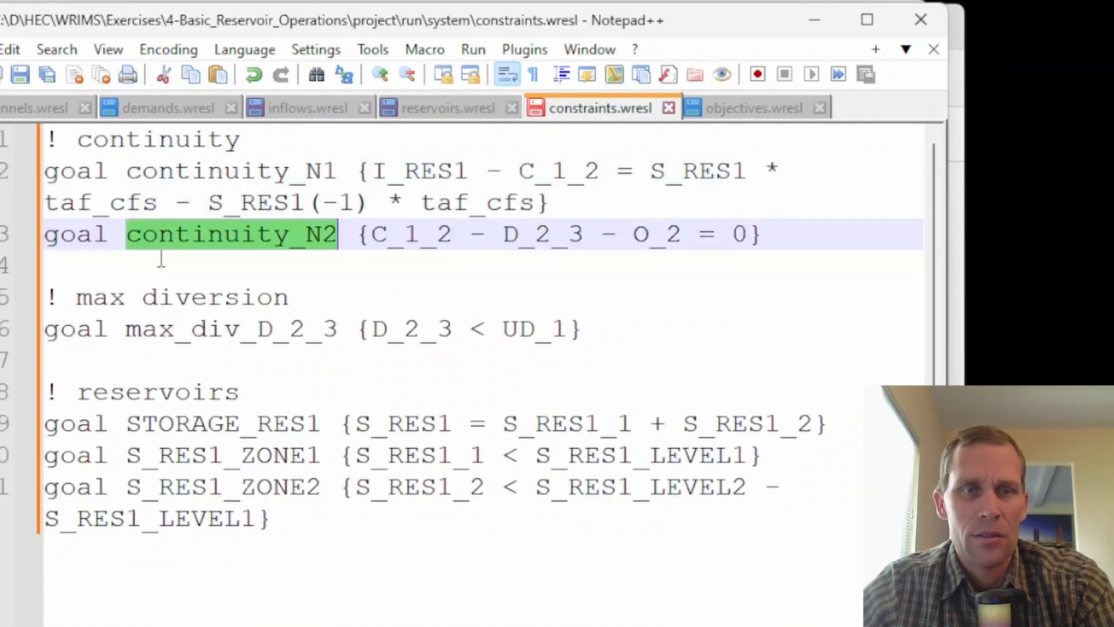
pyautogui.click(370, 235)
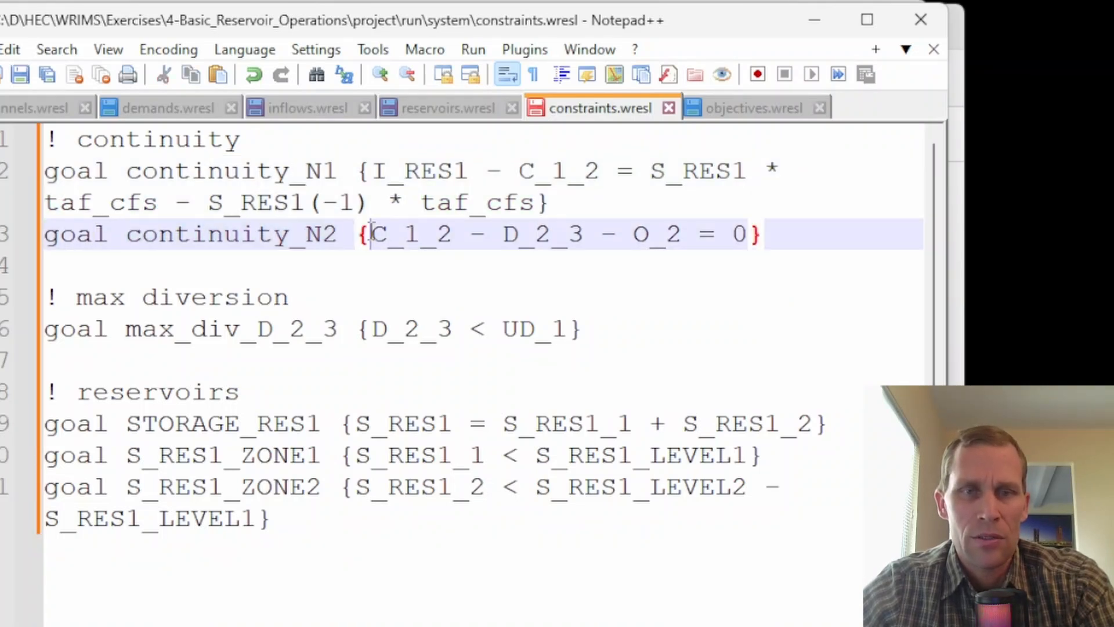
pyautogui.doubleClick(374, 234)
pyautogui.moveTo(504, 234); pyautogui.dragTo(683, 235)
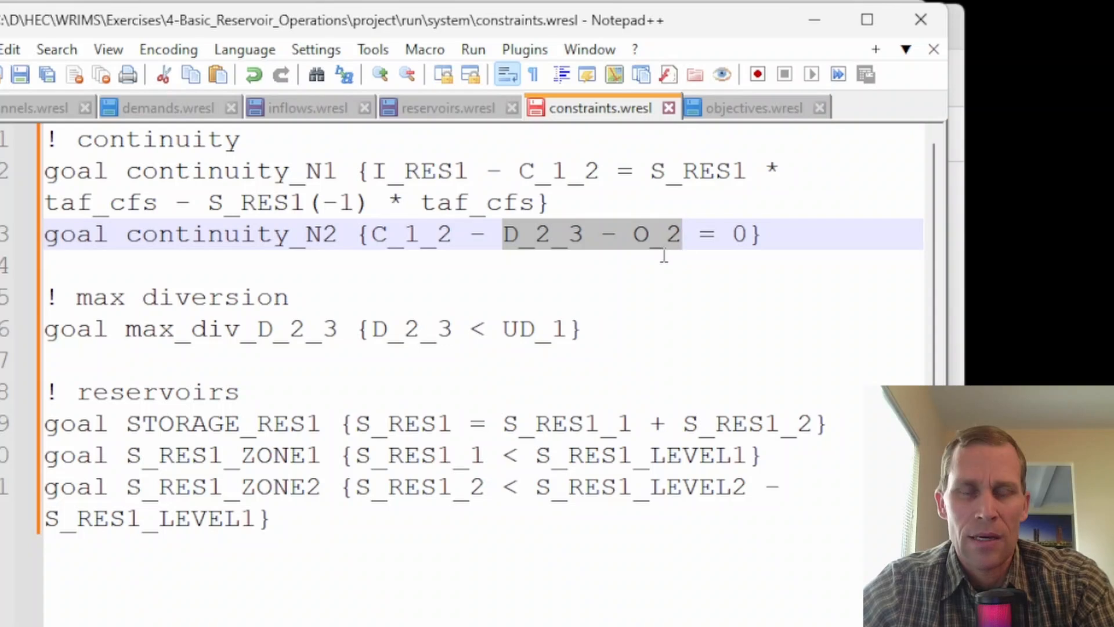
# - Review the max_div_D_2_3 goal limiting D_2_3 by UD_1 and the three reservoir storage goals
pyautogui.moveTo(122, 329); pyautogui.dragTo(517, 338)
pyautogui.click(377, 297)
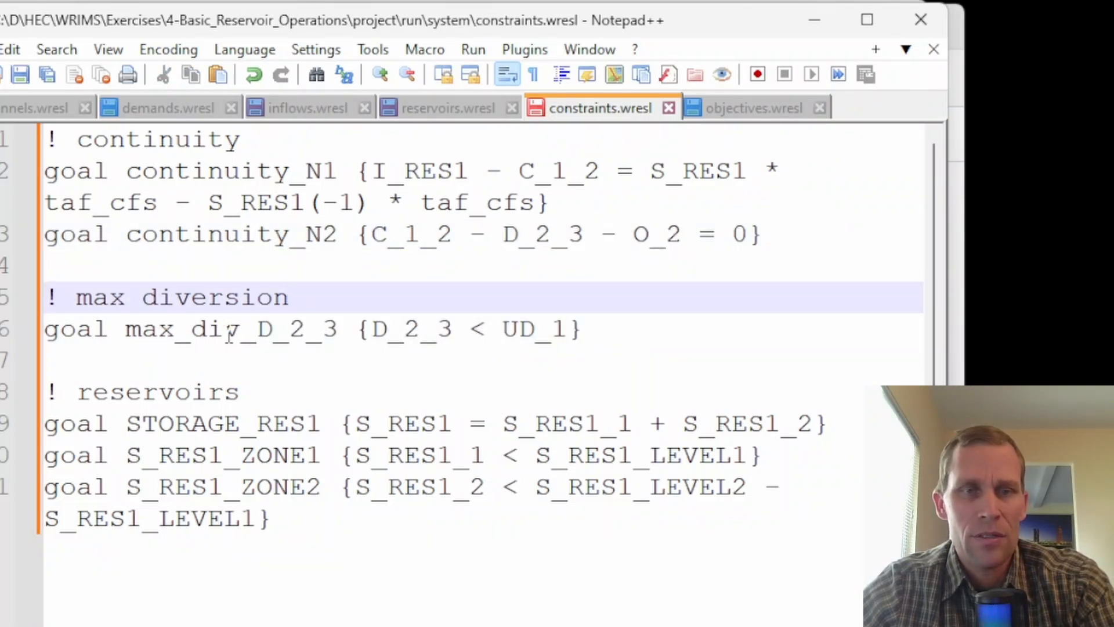
pyautogui.doubleClick(191, 332)
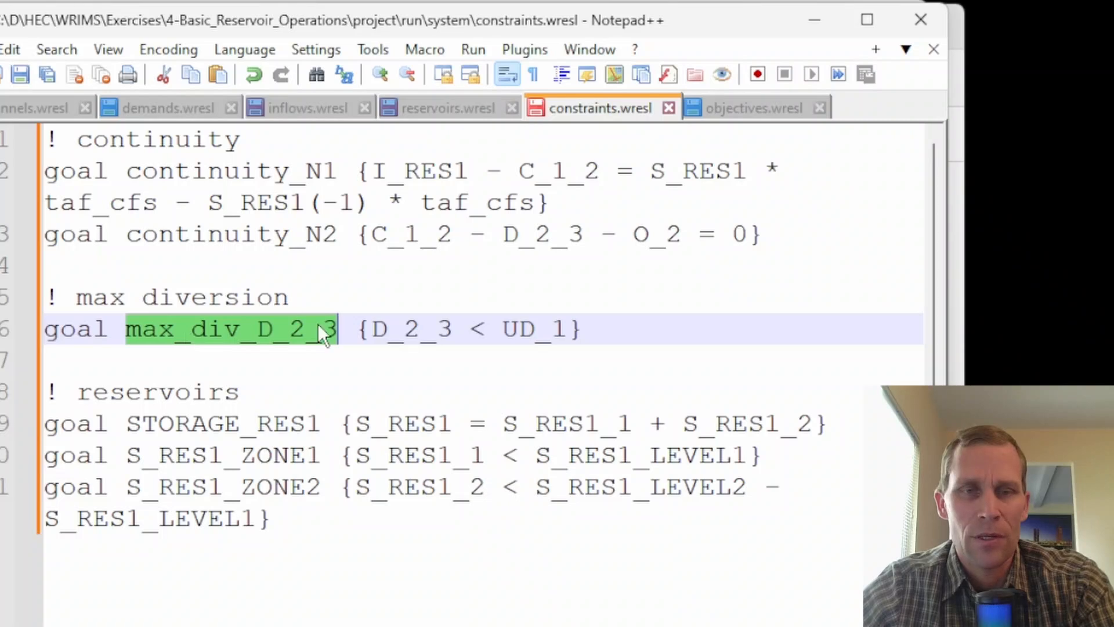
pyautogui.doubleClick(506, 329)
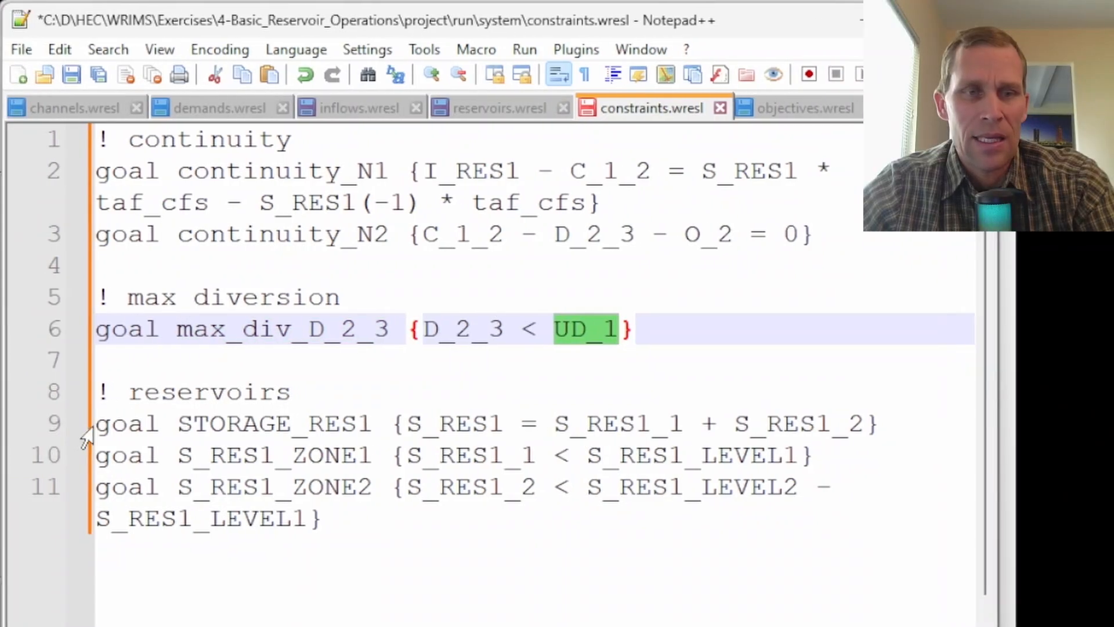
pyautogui.moveTo(68, 424); pyautogui.dragTo(356, 522)
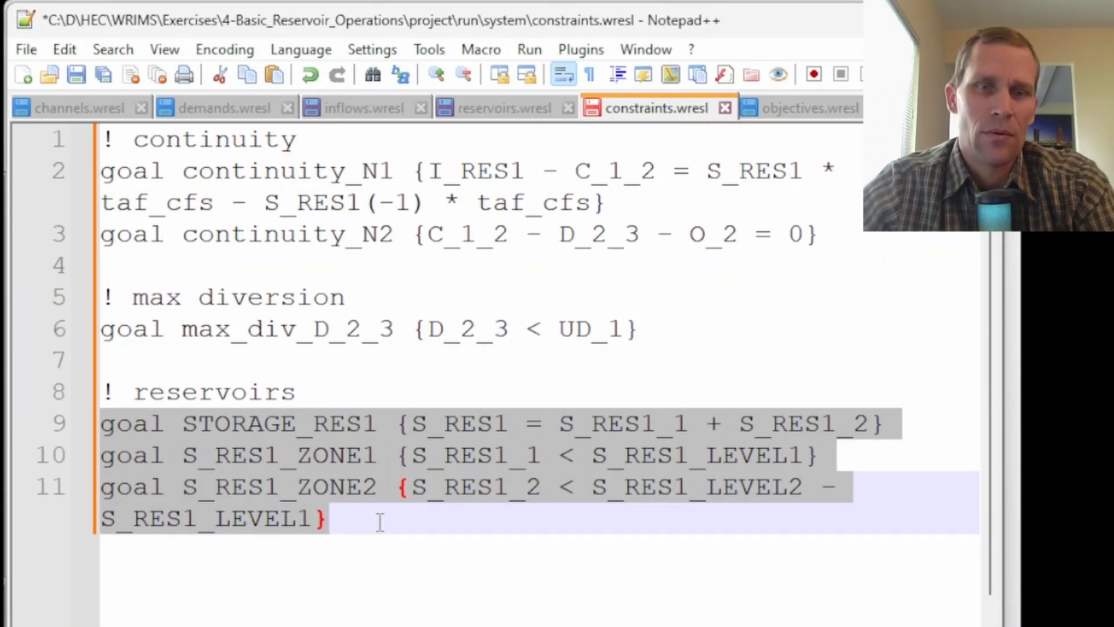
# - Review how the zone goals limit S_RES1_1 and S_RES1_2 by the storage levels and how both zones make up S_RES1
pyautogui.doubleClick(469, 457)
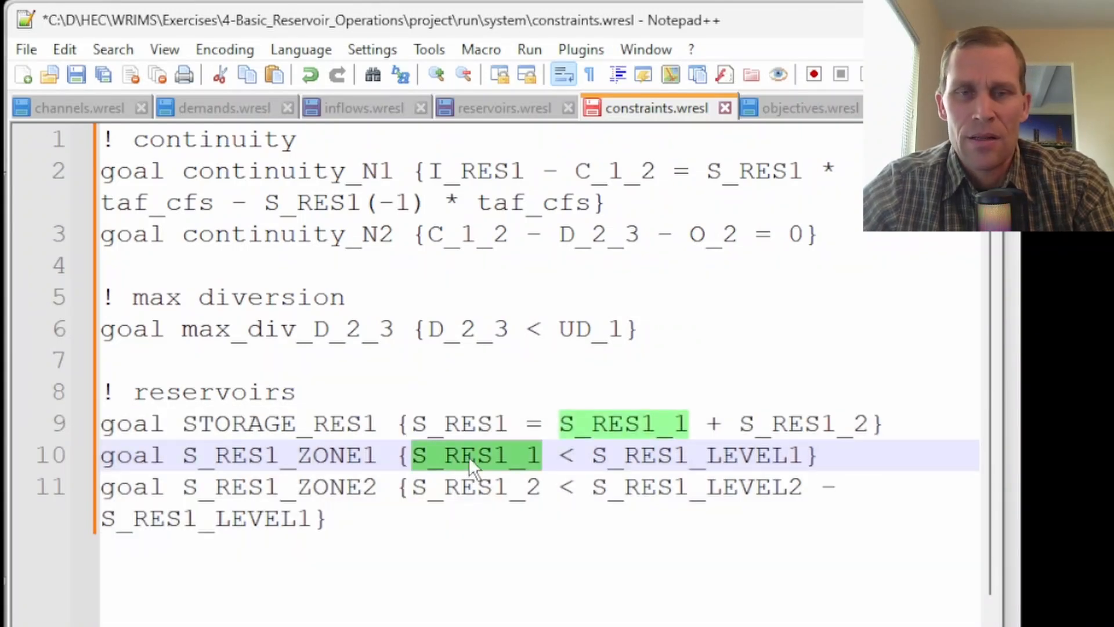
pyautogui.doubleClick(651, 455)
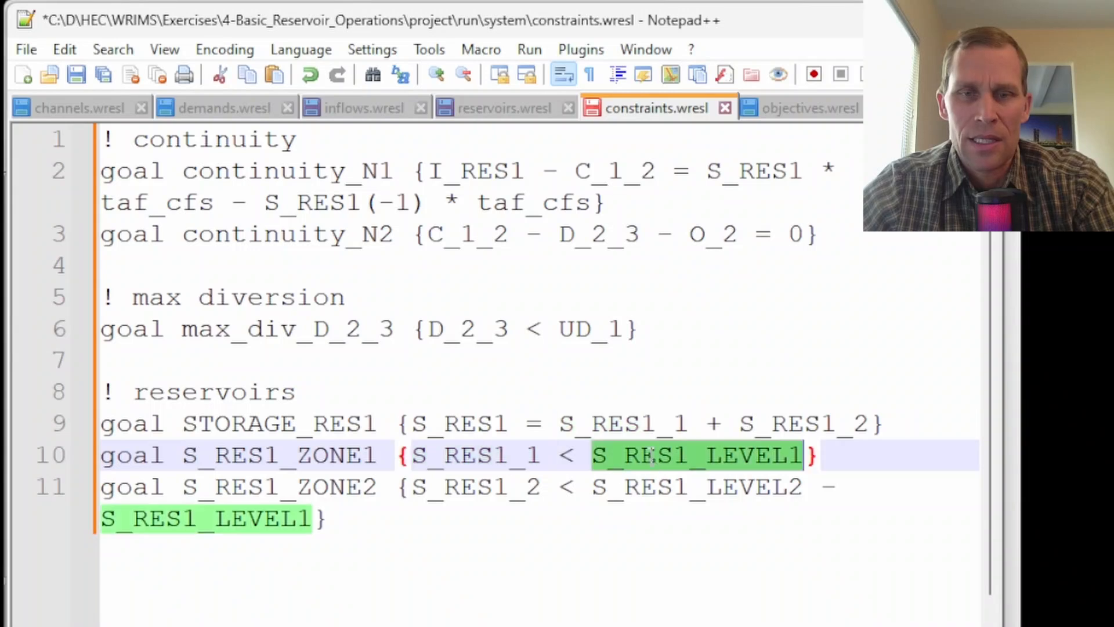
pyautogui.doubleClick(450, 492)
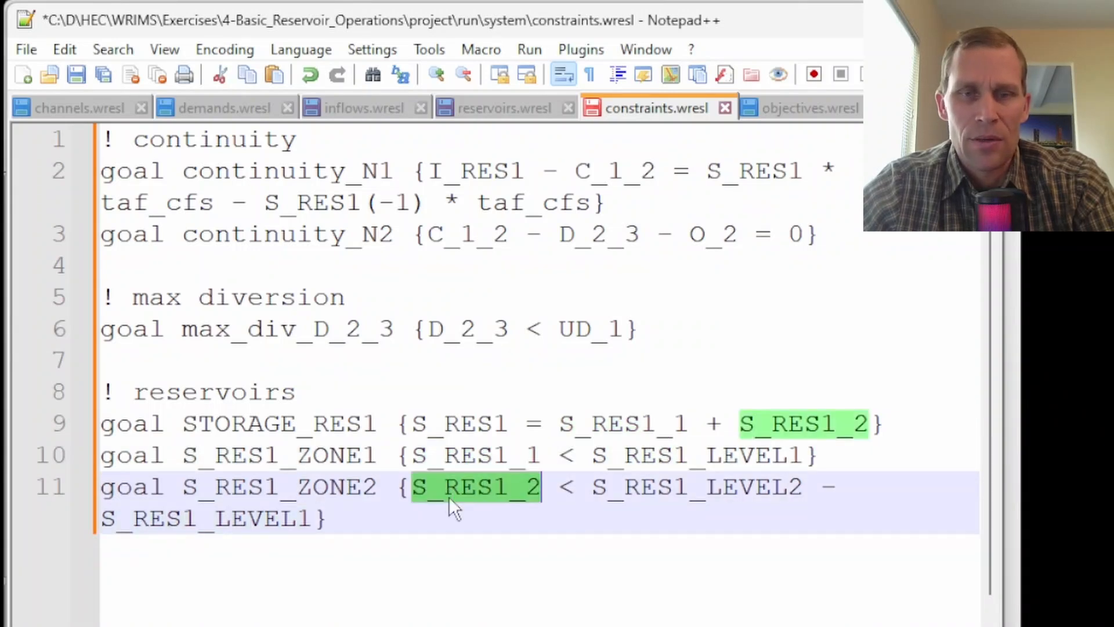
pyautogui.moveTo(413, 423); pyautogui.dragTo(869, 423)
pyautogui.click(711, 398)
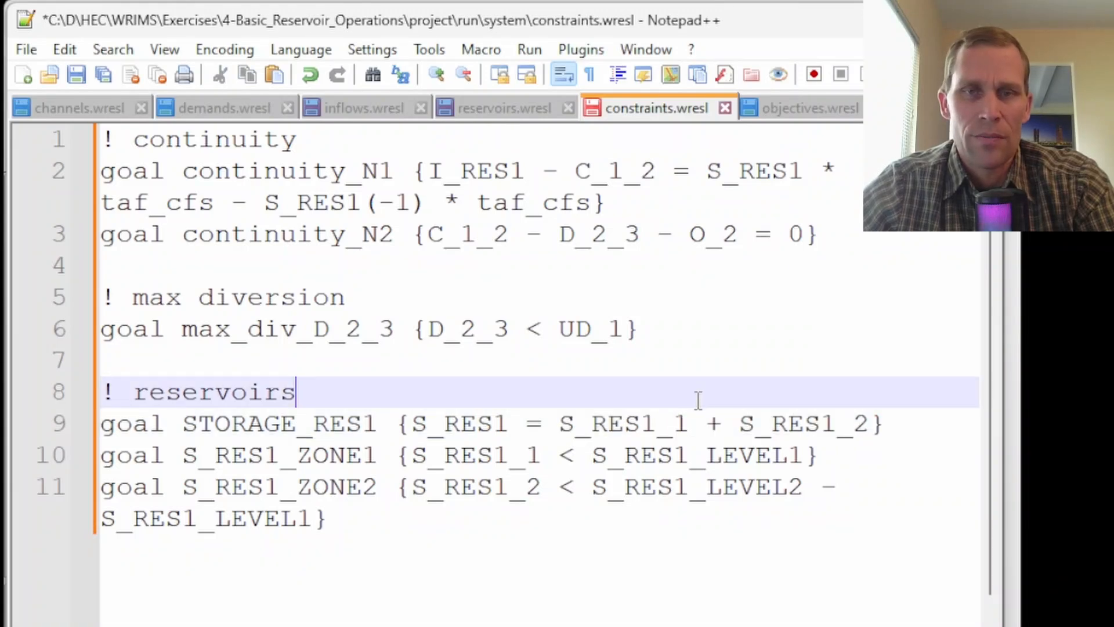
# - Fill objectives.wresl with an objective named obj that weights D_2_3 at 100, S_RES1_1 at 1000 and S_RES1_2 at 1
pyautogui.click(803, 110)
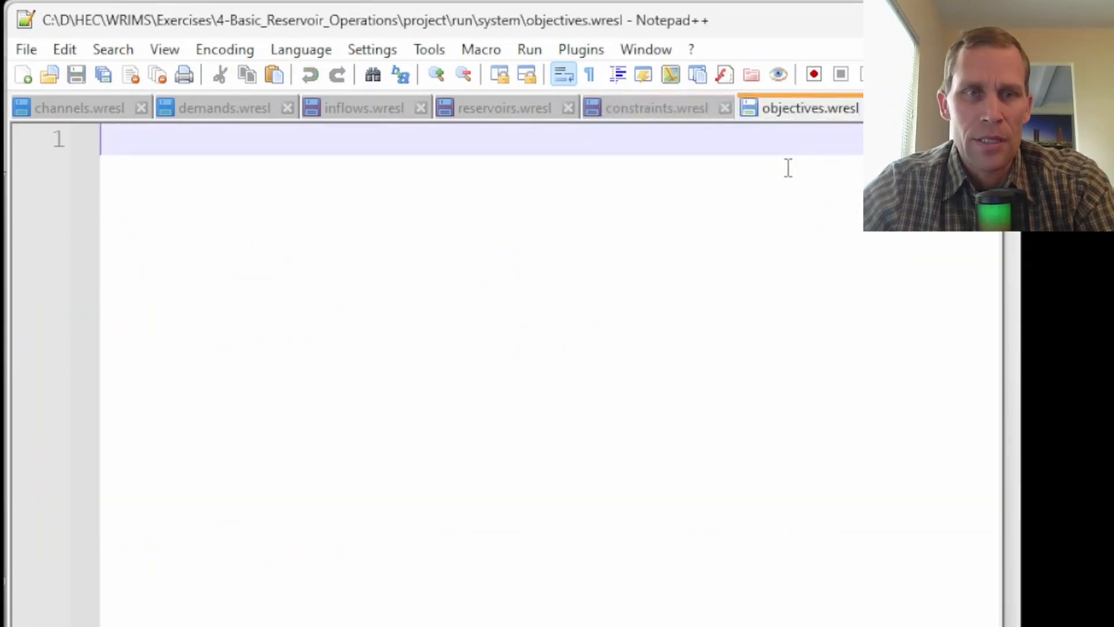
pyautogui.write('objective obj = {     [D_2_3, 100]     [S_RES1_1, 1000]     [S_RES1_2, 1] }')
pyautogui.hotkey('ctrl', 'a')
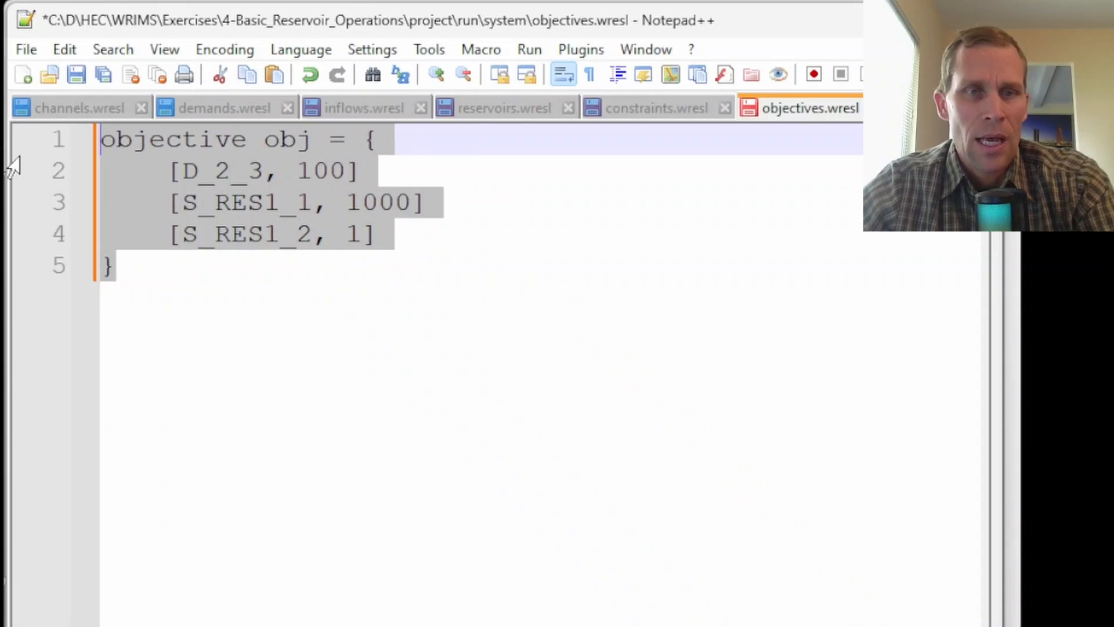
pyautogui.click(243, 271)
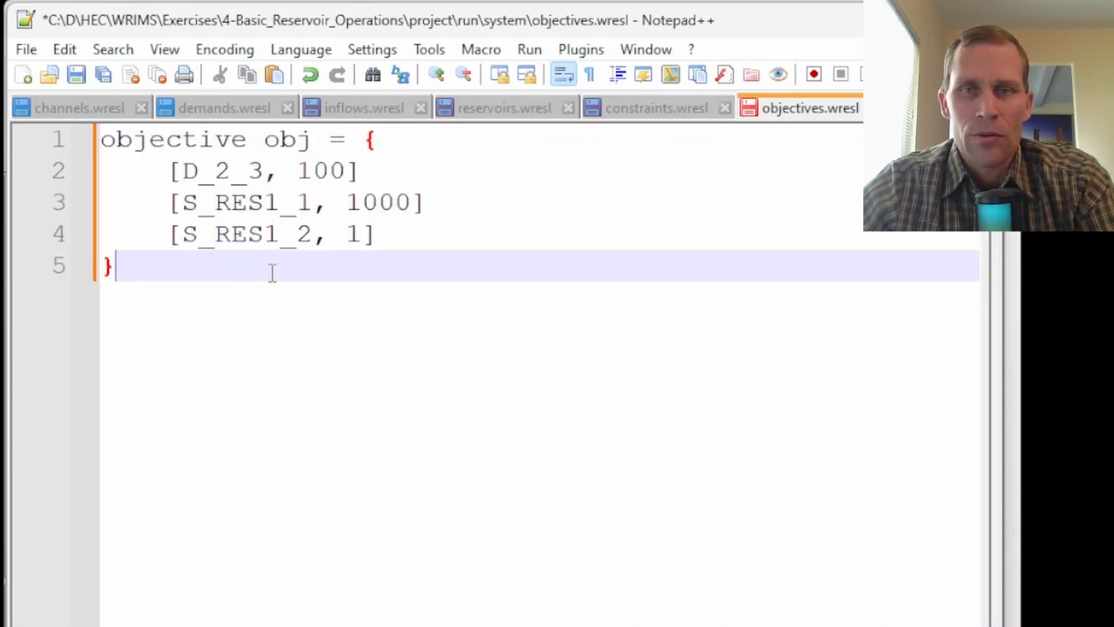
# - Review the objective's three decision variables and compare the weights given to the diversion and the two storage zones
pyautogui.doubleClick(201, 173)
pyautogui.click(231, 202)
pyautogui.click(238, 236)
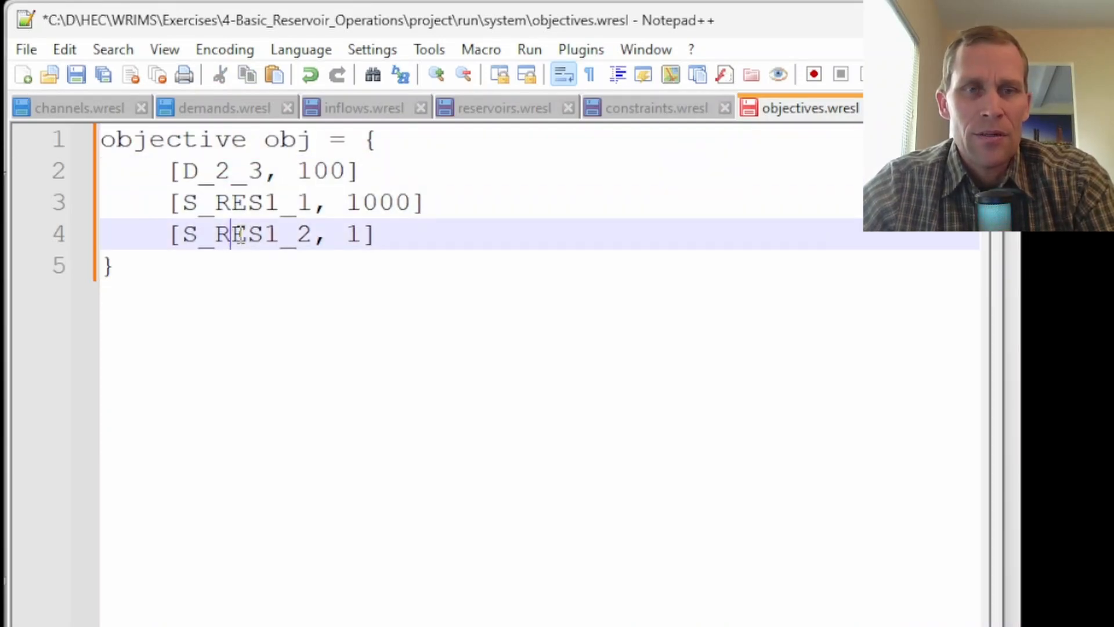
pyautogui.moveTo(299, 176); pyautogui.dragTo(412, 210)
pyautogui.click(412, 213)
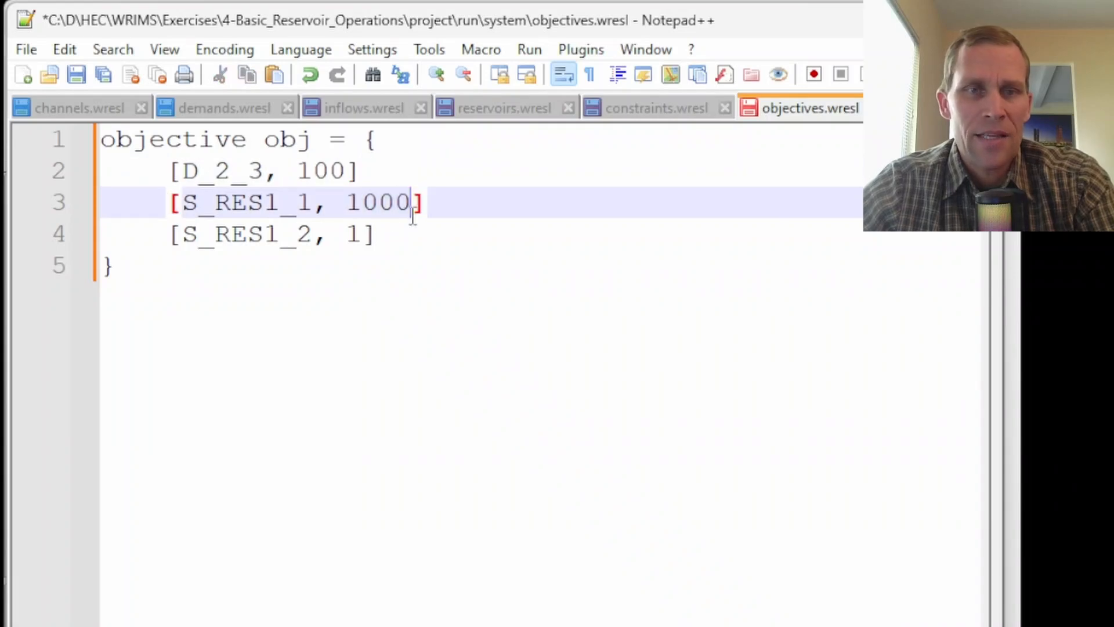
pyautogui.doubleClick(220, 202)
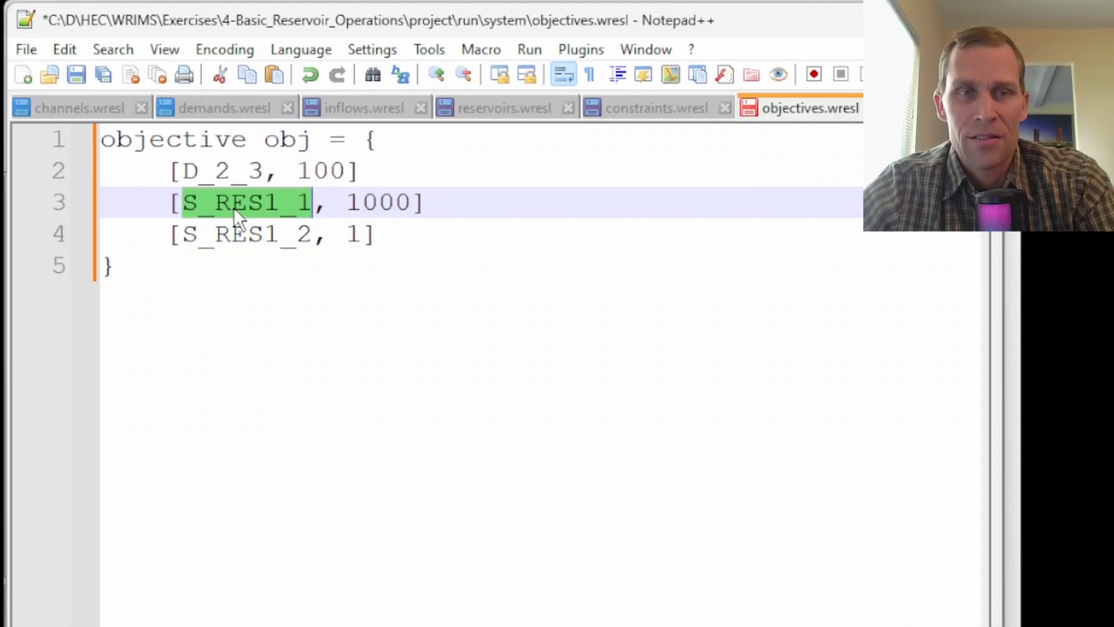
pyautogui.doubleClick(321, 170)
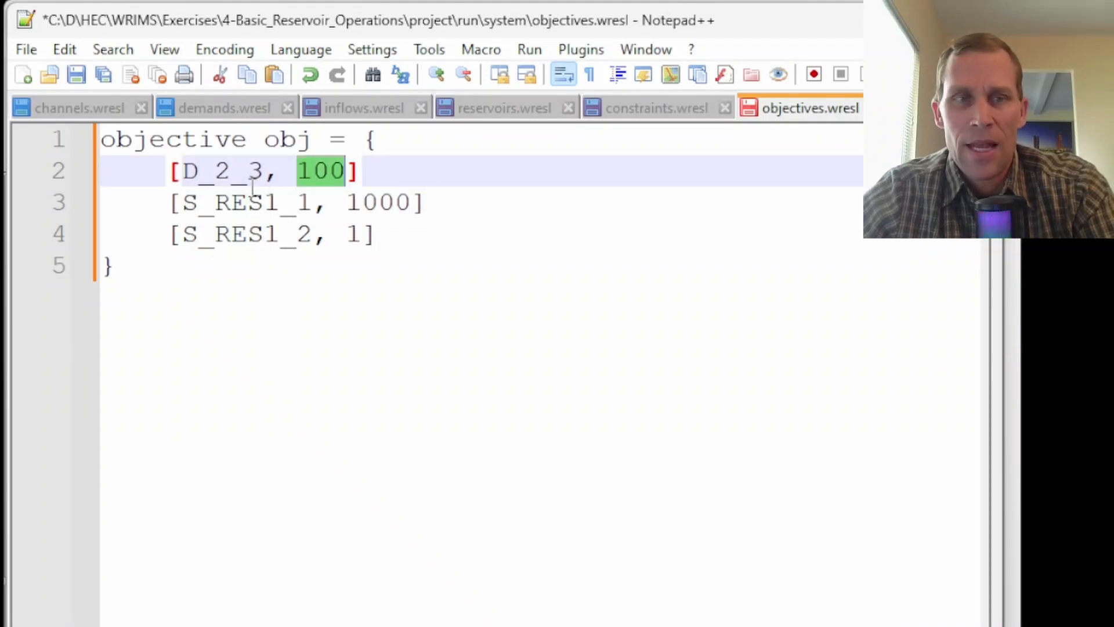
pyautogui.doubleClick(218, 172)
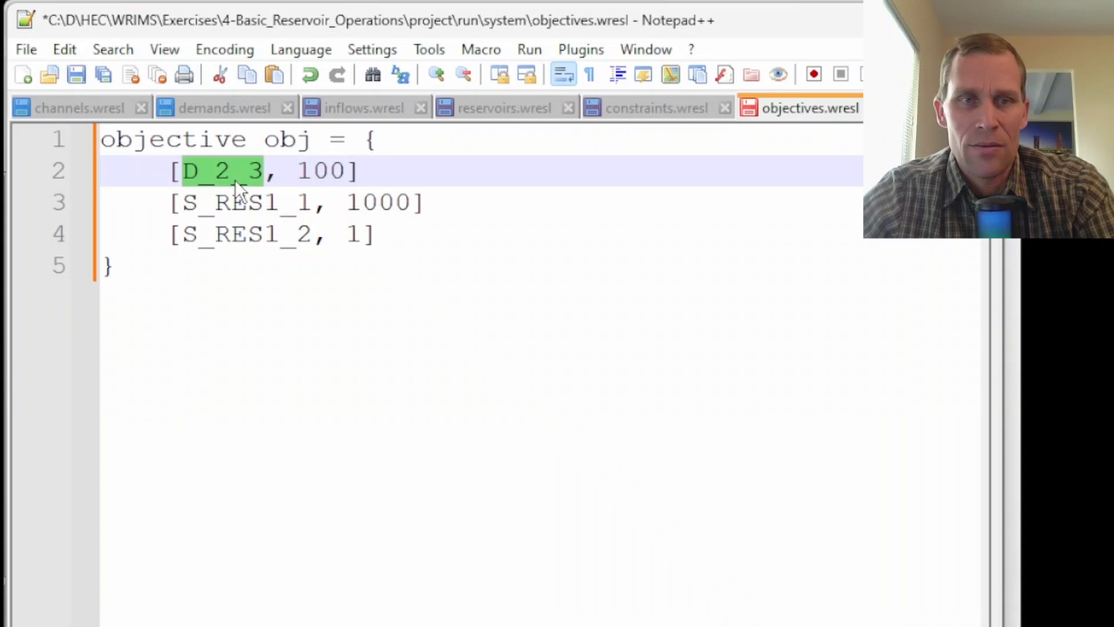
pyautogui.doubleClick(249, 235)
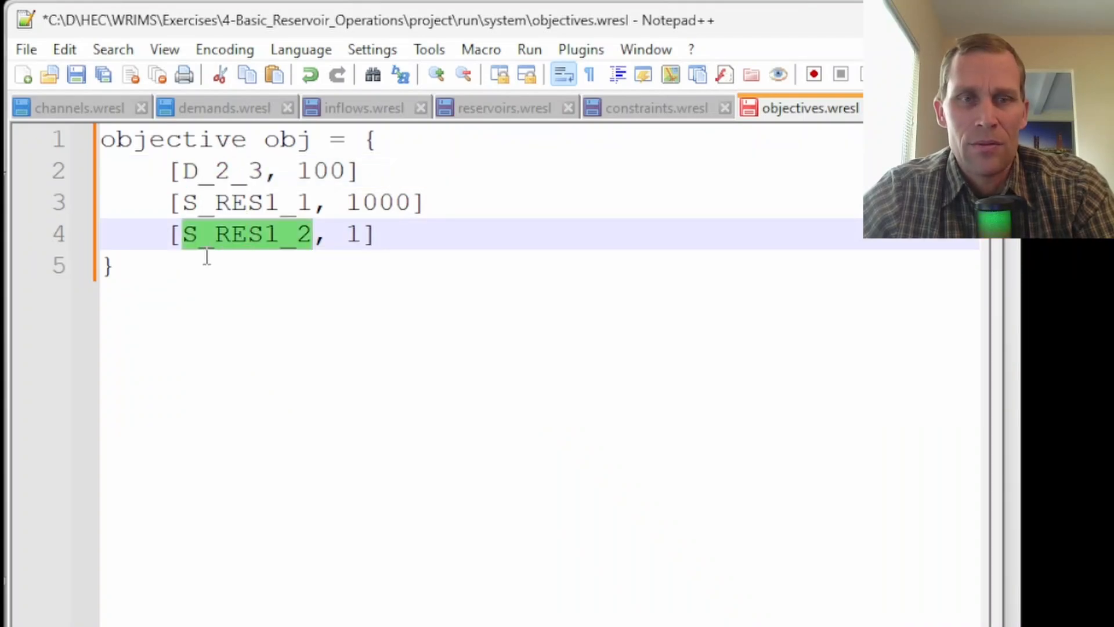
pyautogui.doubleClick(353, 235)
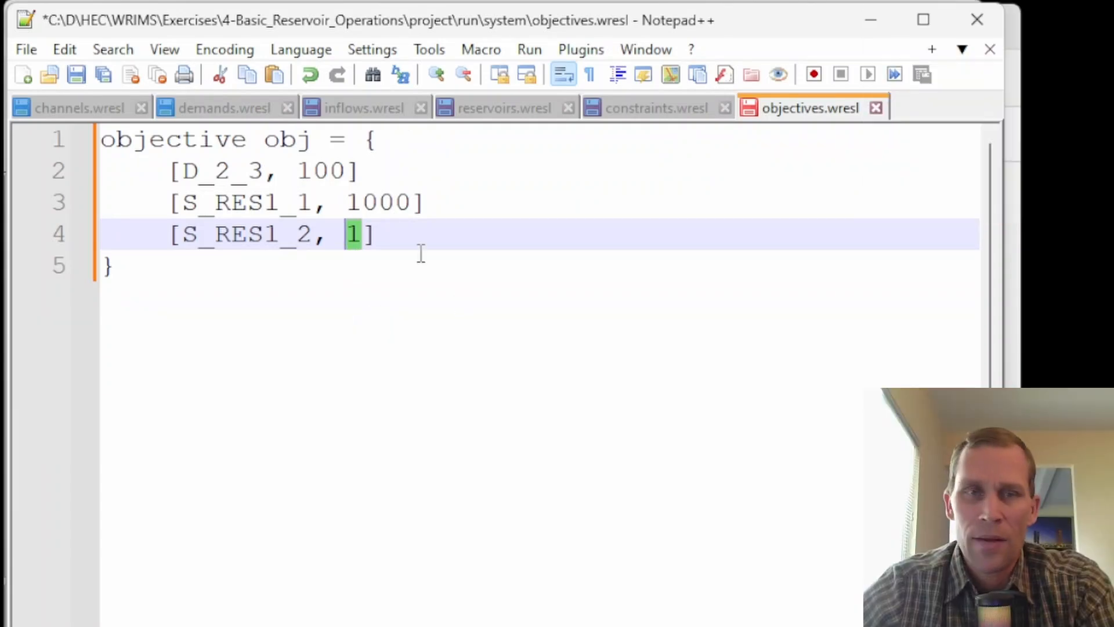
# - Save objectives.wresl and open main.wresl from the project's run folder
pyautogui.hotkey('ctrl', 's')
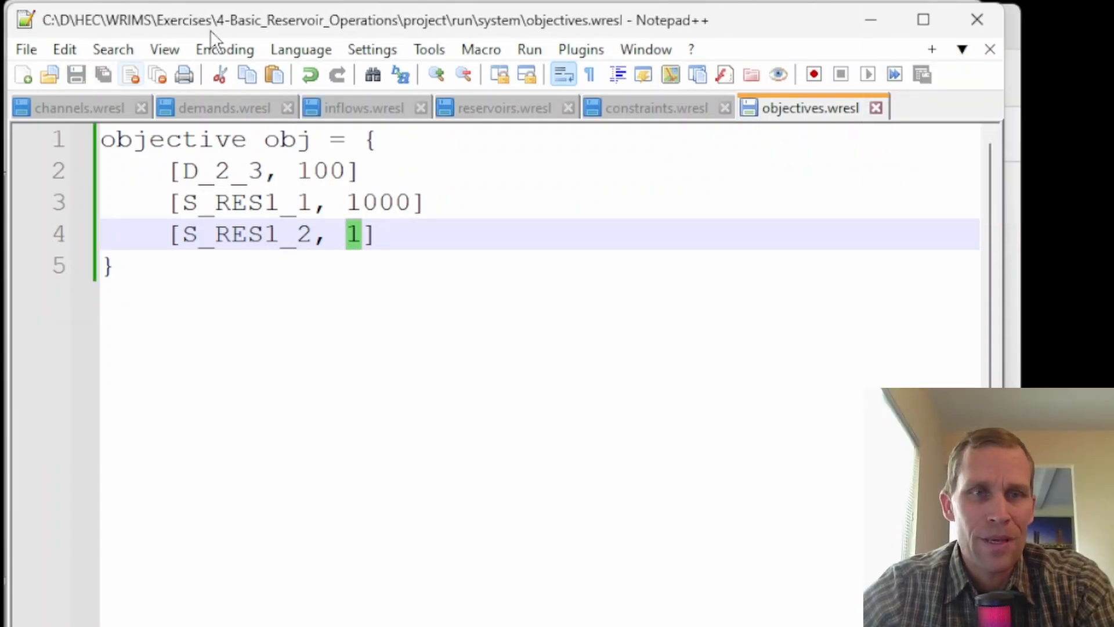
pyautogui.hotkey('ctrl', 'o')
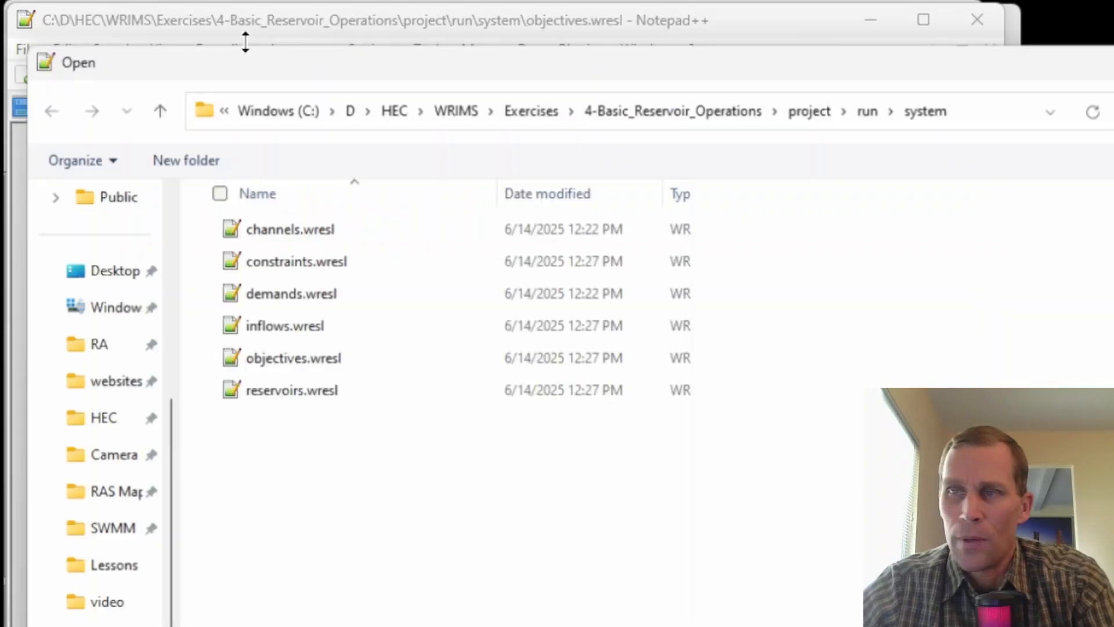
pyautogui.click(859, 104)
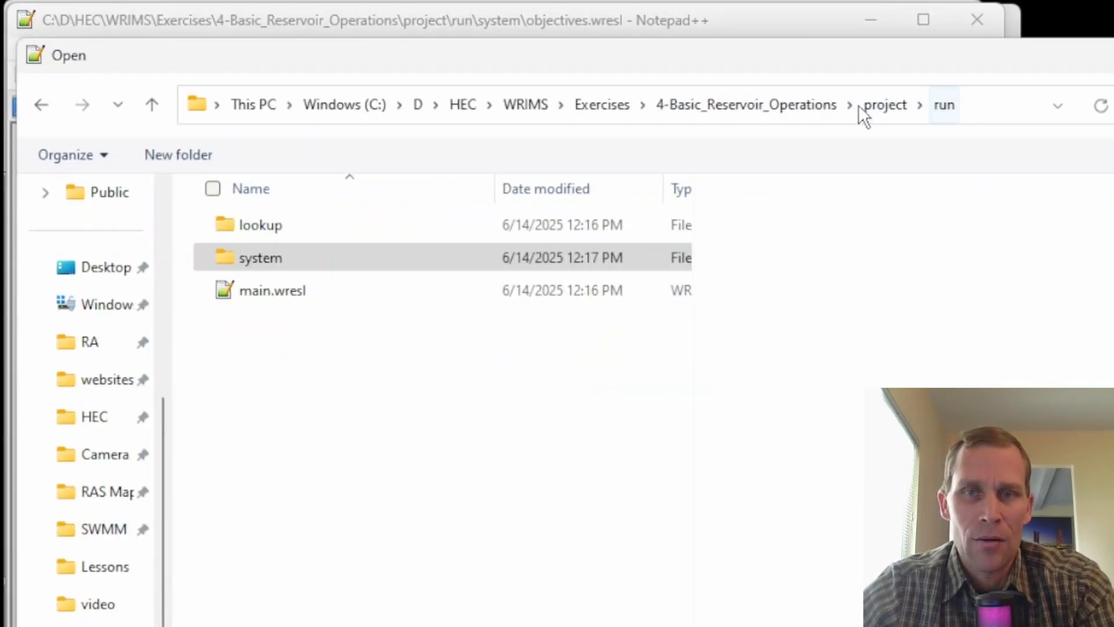
pyautogui.click(279, 295)
pyautogui.doubleClick(278, 294)
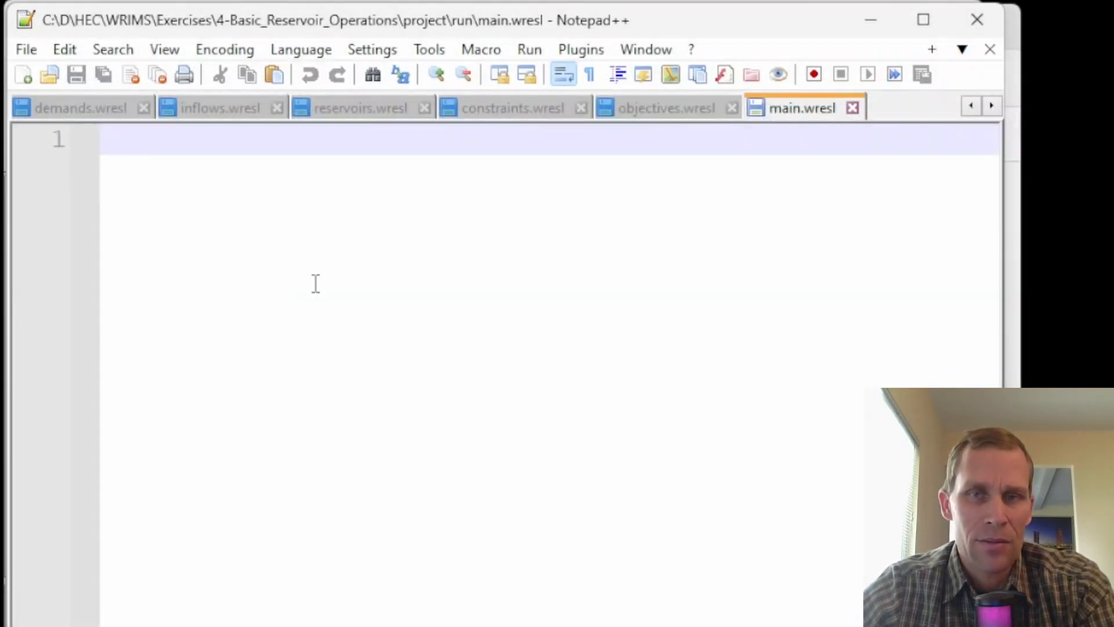
# - Fill main.wresl with unindented blocks: sequence CYCLE01 (model BASE, order 1) and model BASE including the demands, inflows, channels, reservoirs, constraints and objectives files from system
pyautogui.write("SEQUENCE CYCLE01 {         model   BASE         order   1     }     MODEL BASE {         include 'system\\demands.wresl'         include 'system\\inflows.wresl'         include 'system\\channels.wresl'         include 'system\\reservoirs.wresl'         include 'system\\constraints.wresl'         include 'system\\objectives.wresl'     }")
pyautogui.hotkey('ctrl', 'a')
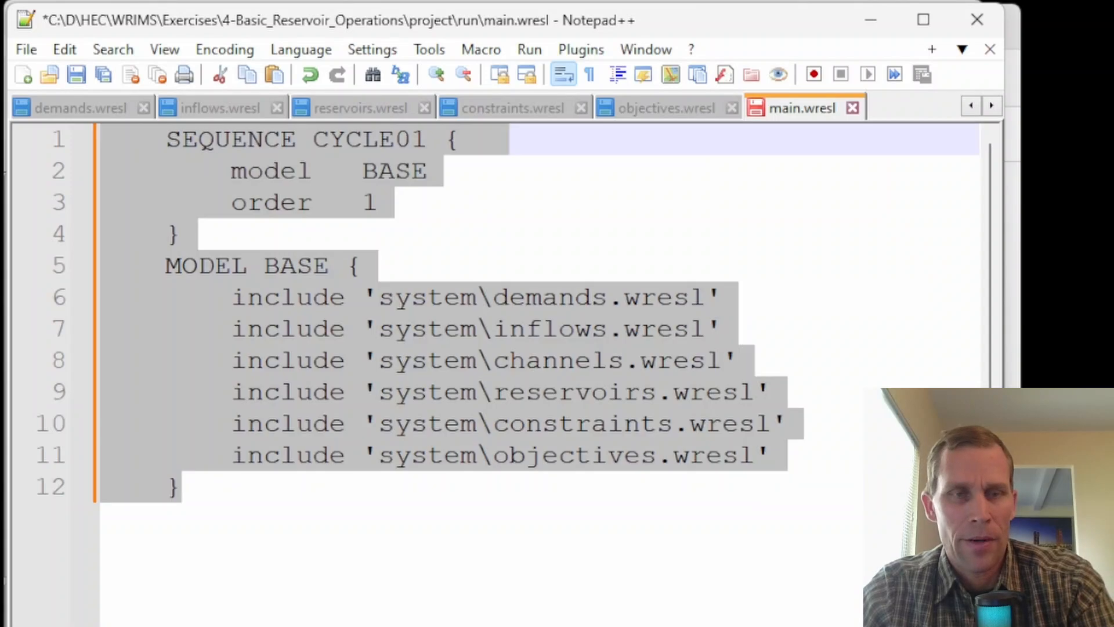
pyautogui.hotkey('shift', 'Tab')
pyautogui.click(371, 234)
# - Review main.wresl's sequence name, model, order and each of the six included system files
pyautogui.doubleClick(317, 142)
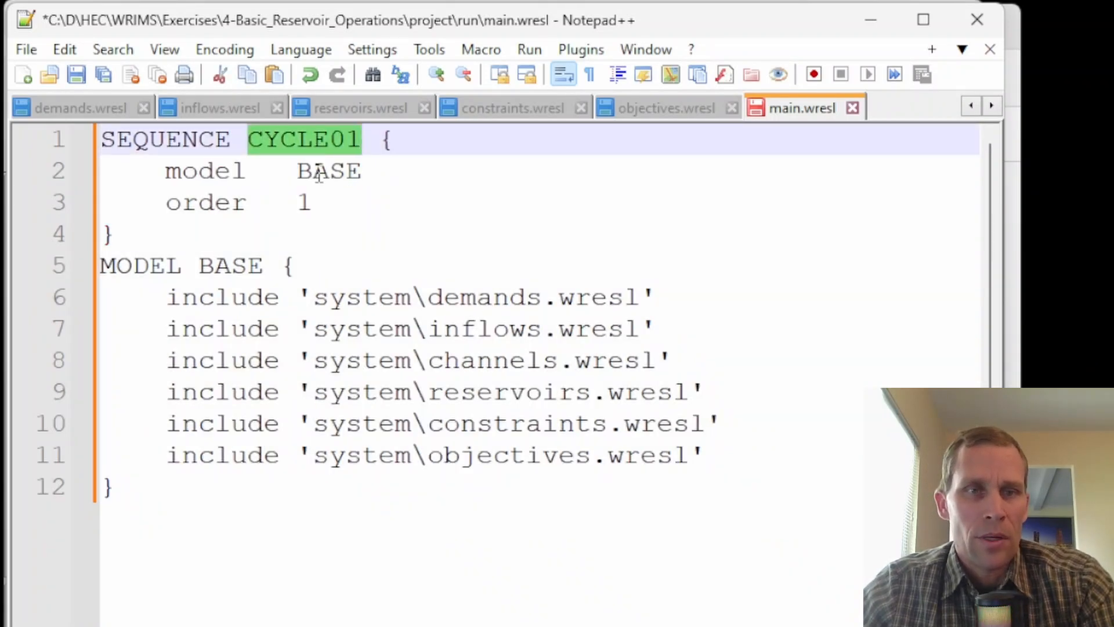
pyautogui.doubleClick(318, 173)
pyautogui.doubleClick(308, 204)
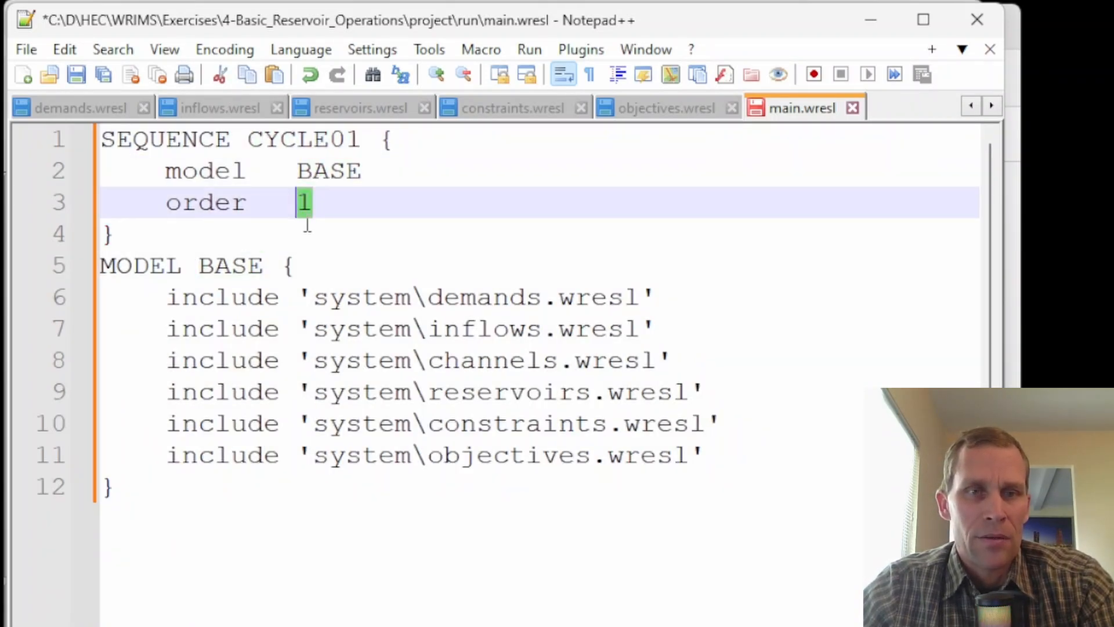
pyautogui.moveTo(740, 456); pyautogui.dragTo(55, 316)
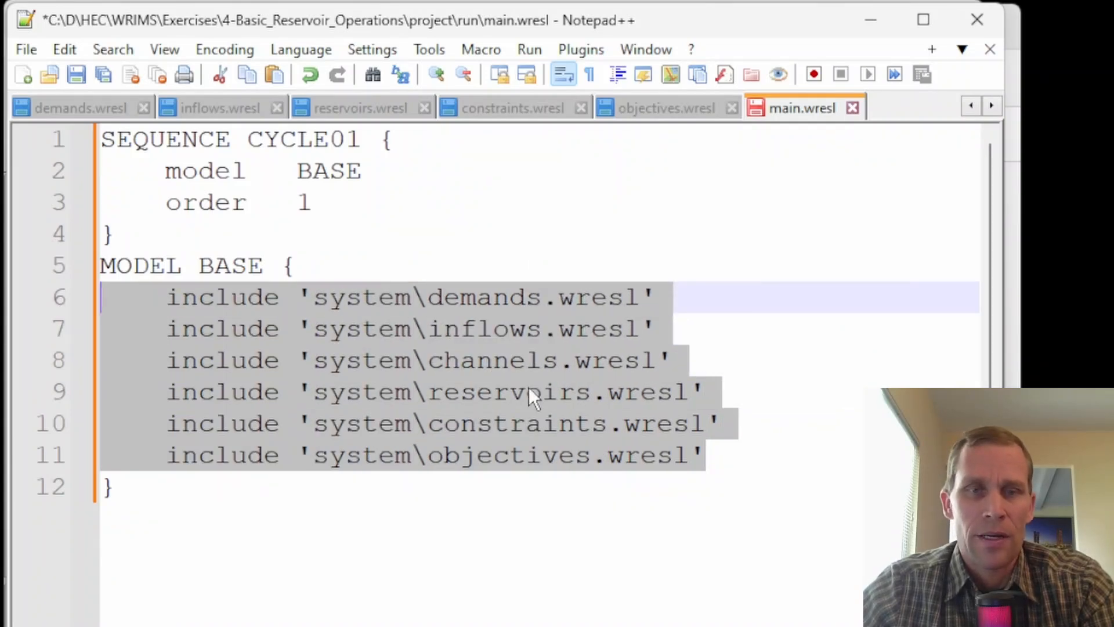
pyautogui.click(573, 297)
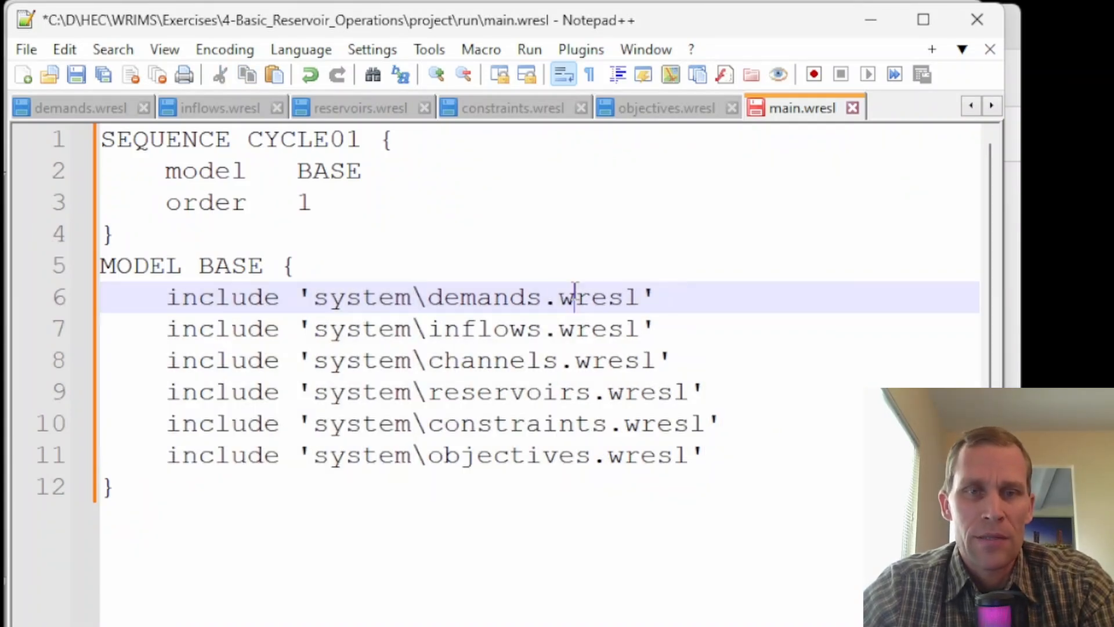
pyautogui.click(492, 329)
pyautogui.click(494, 360)
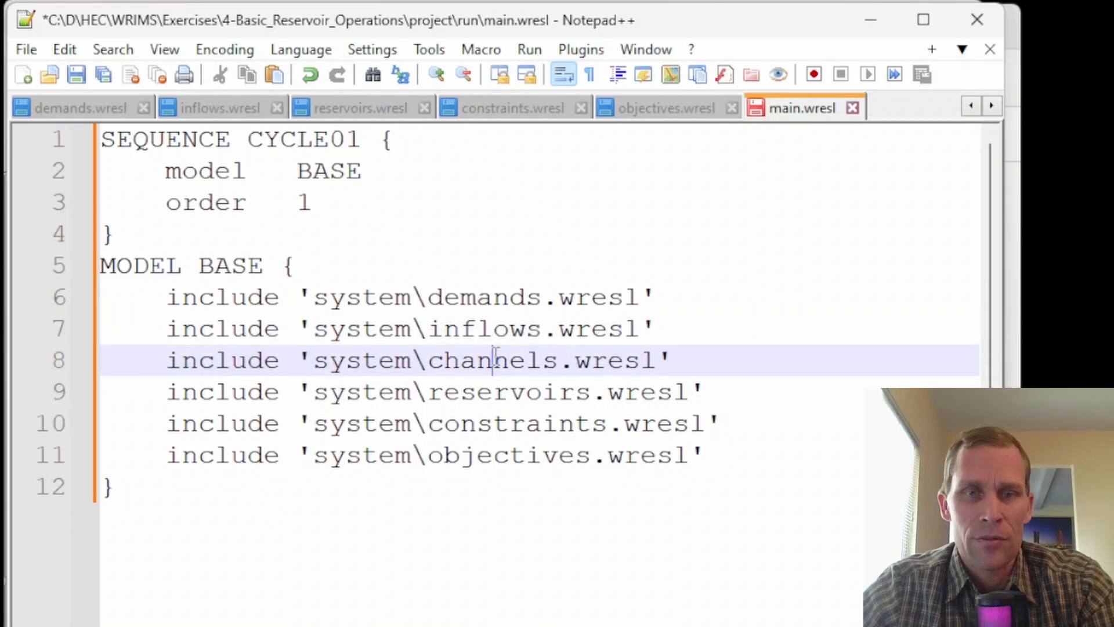
pyautogui.click(501, 392)
pyautogui.click(512, 422)
pyautogui.click(510, 455)
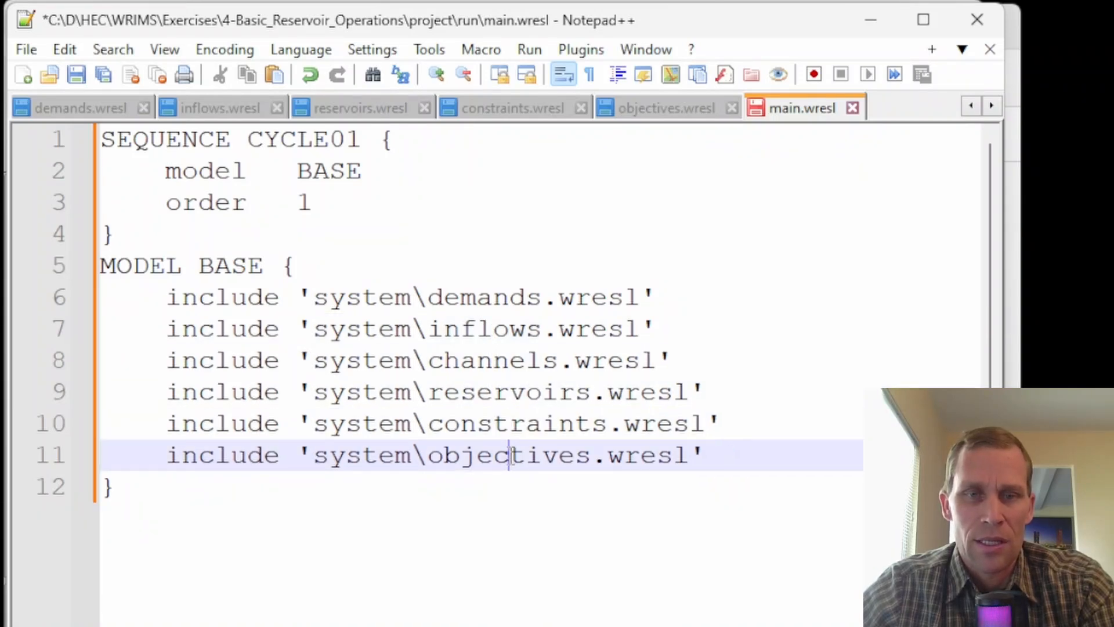
# - Save main.wresl and open all_data.table from the run folder's lookup subfolder
pyautogui.hotkey('ctrl', 's')
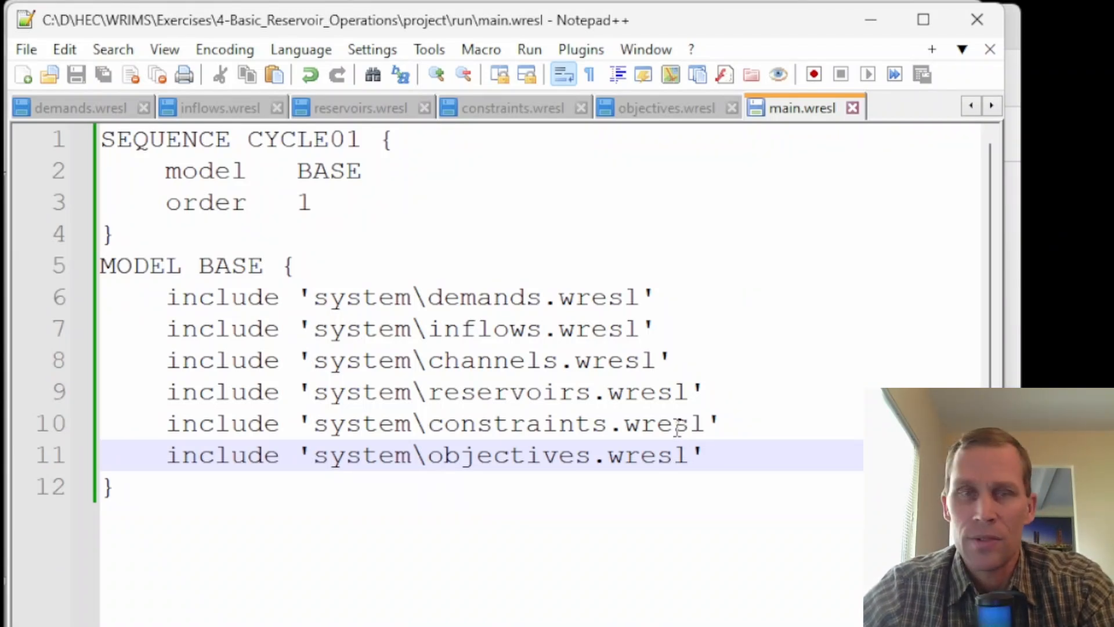
pyautogui.hotkey('ctrl', 'o')
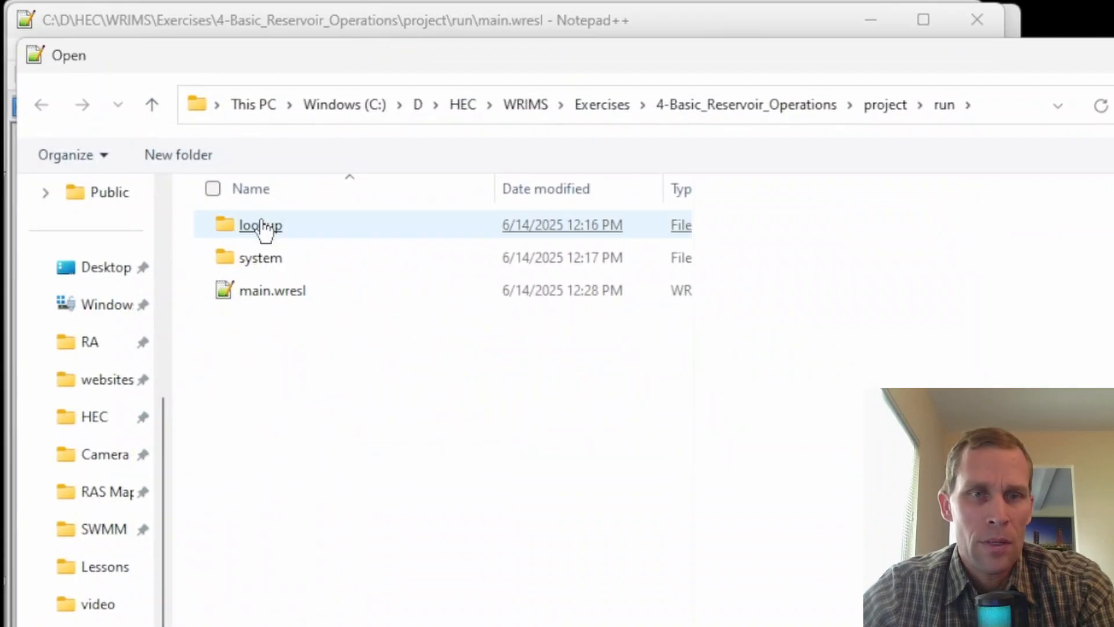
pyautogui.doubleClick(267, 225)
pyautogui.doubleClick(268, 227)
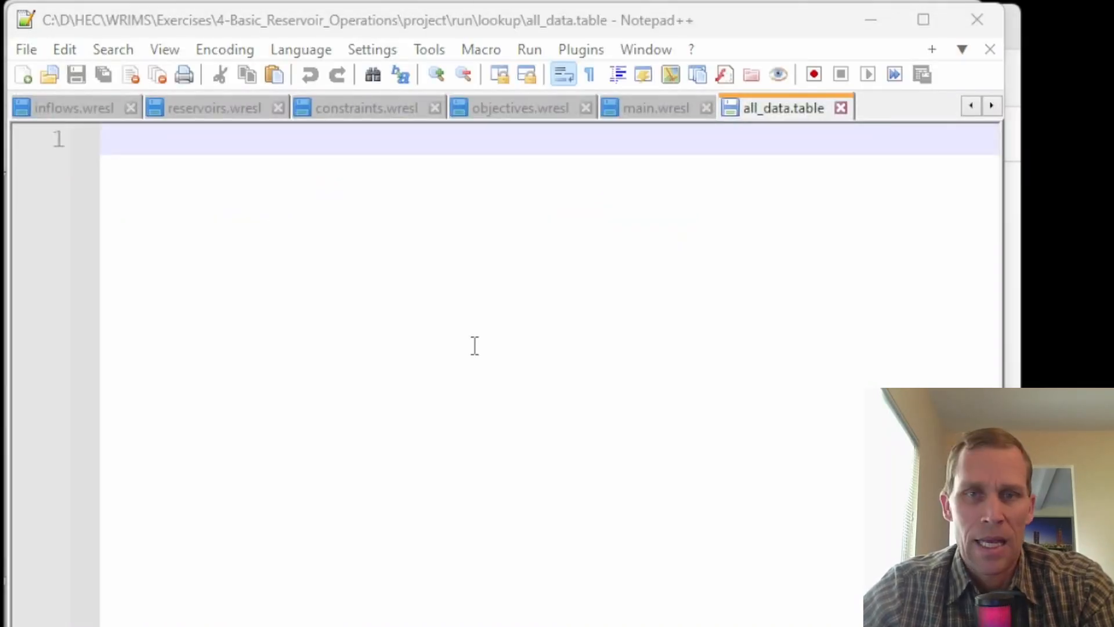
# - Fill all_data.table with comments, headers, unindented inflows 27.7, 28.5, 30.2, 35.5, 41.2, 45.1, 46.8, 42.4, 38.5, 32.7, 28.6, 26.5, and demands 5 for months 1–7, 6 for 8–12
pyautogui.write('! inflow and demand data \t! Note: Month 1 equals October \tall_data \tmonth\tinflow\tdemand \t1\t27.7\t5 \t2\t28.5\t5 \t3\t30.2\t5 \t4\t35.5\t5 \t5\t41.2\t5 \t6\t45.1\t5 \t7\t46.8\t5 \t8\t42.4\t6 \t9\t38.5\t6 \t10\t32.7\t6 \t11\t28.6\t6 \t12\t26.5\t6')
pyautogui.hotkey('ctrl', 'shift', 'Home')
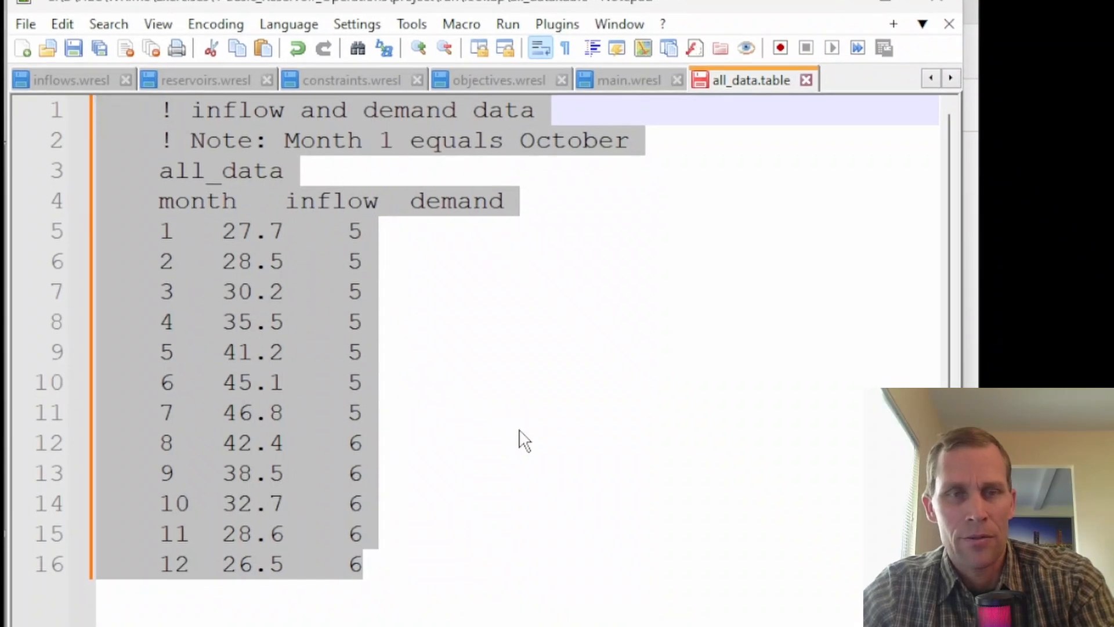
pyautogui.hotkey('shift', 'Tab')
pyautogui.click(500, 577)
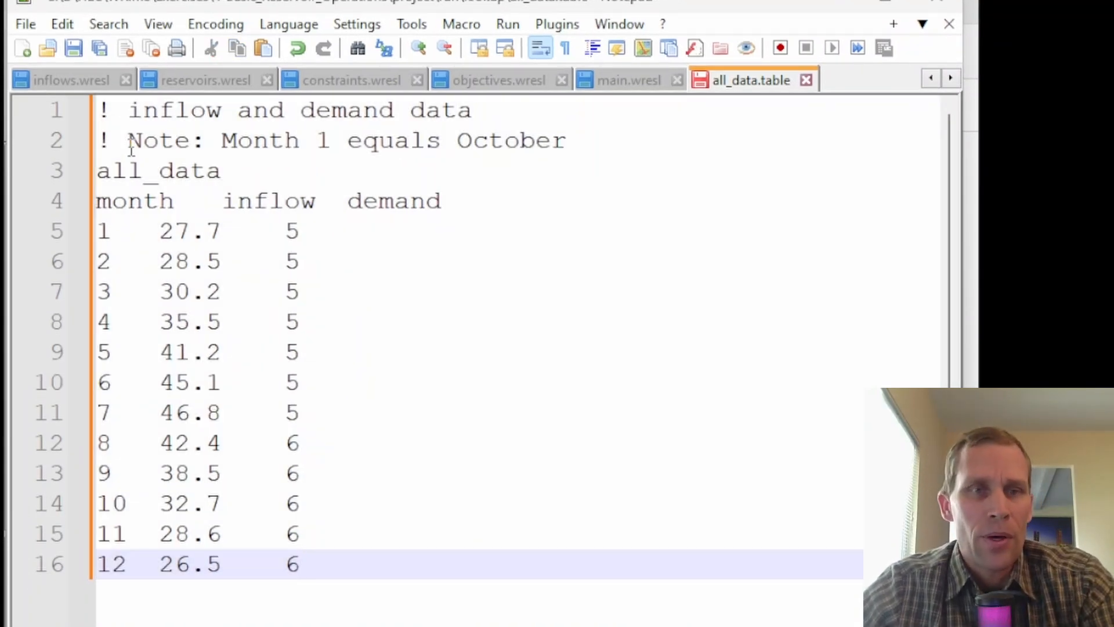
# - Review the comment lines and the all_data table name at the start of the lookup table
pyautogui.moveTo(585, 141); pyautogui.dragTo(16, 95)
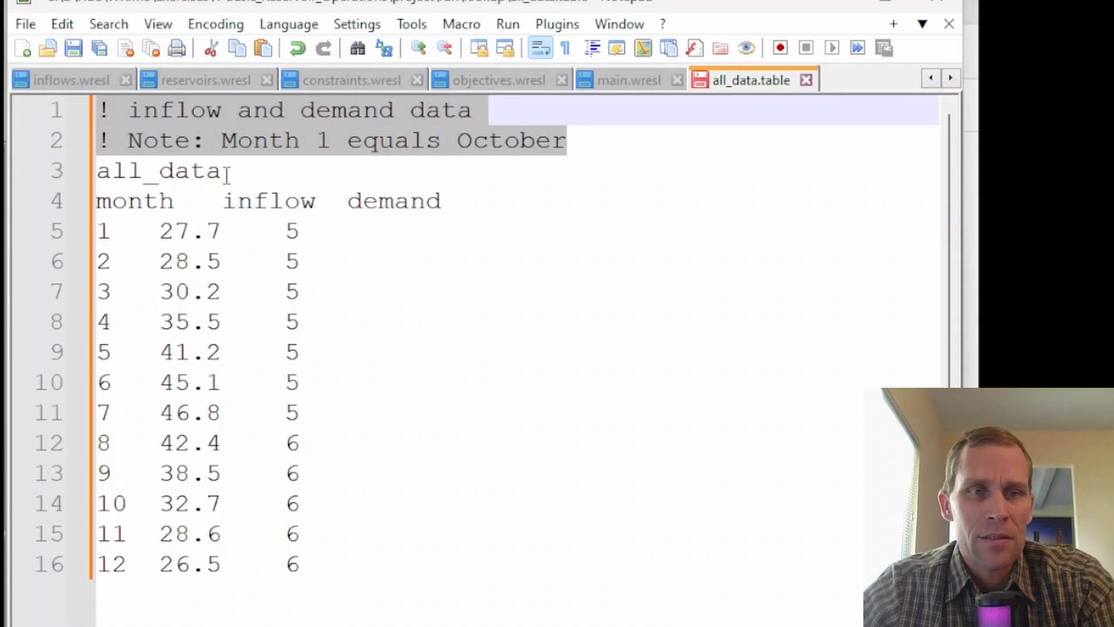
pyautogui.moveTo(231, 174); pyautogui.dragTo(65, 175)
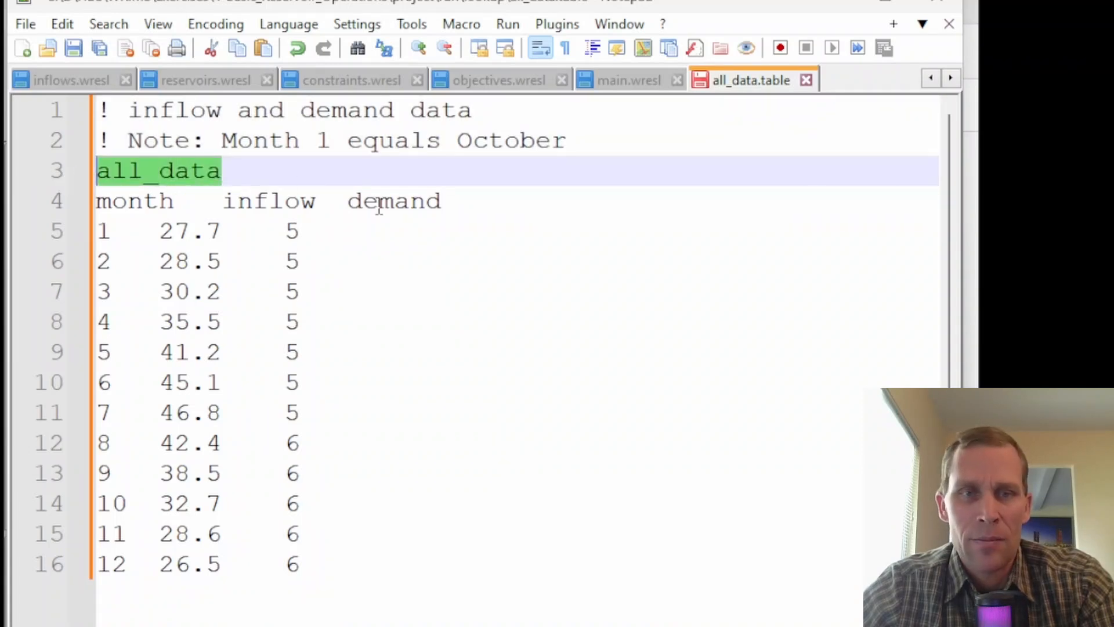
# - Examine the header row and the monthly inflow and demand values in the all_data lookup table
pyautogui.moveTo(447, 201); pyautogui.dragTo(96, 203)
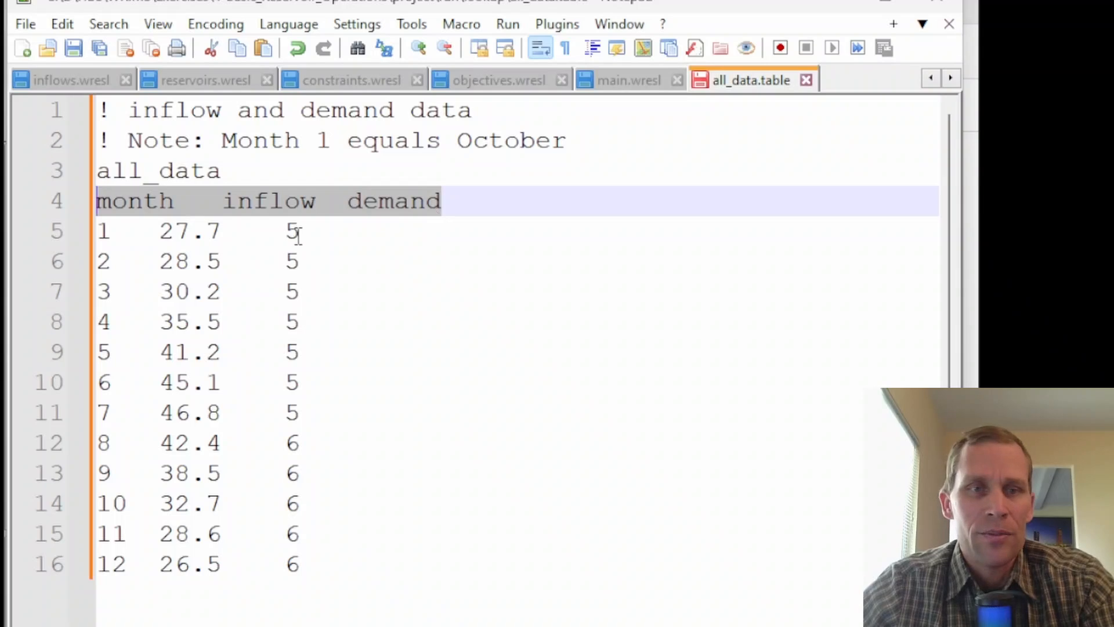
pyautogui.click(127, 202)
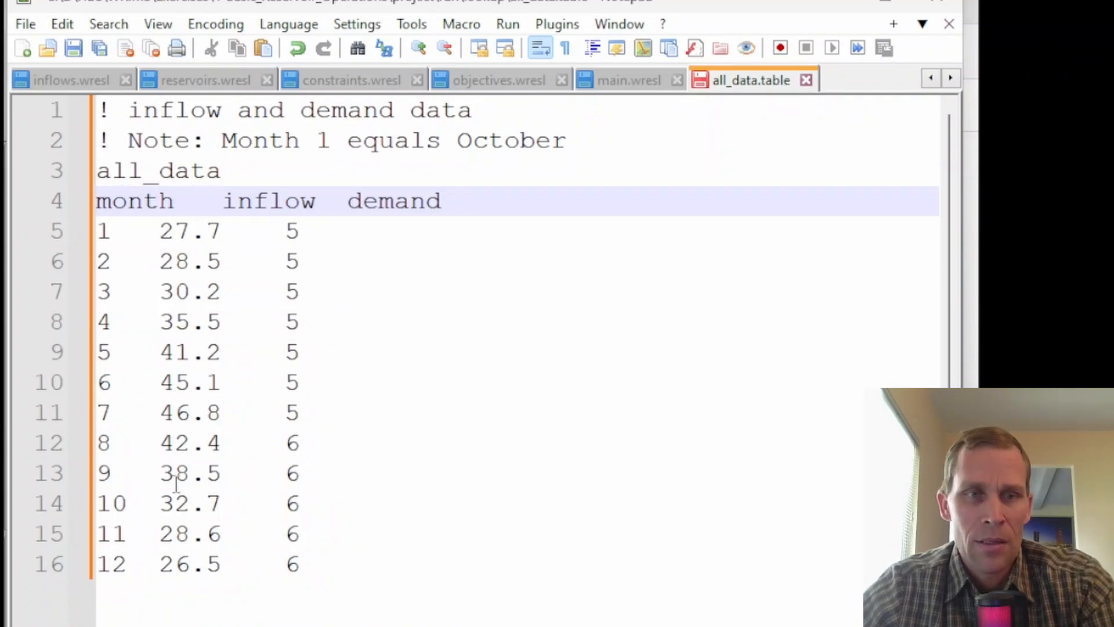
pyautogui.moveTo(159, 572); pyautogui.dragTo(220, 564)
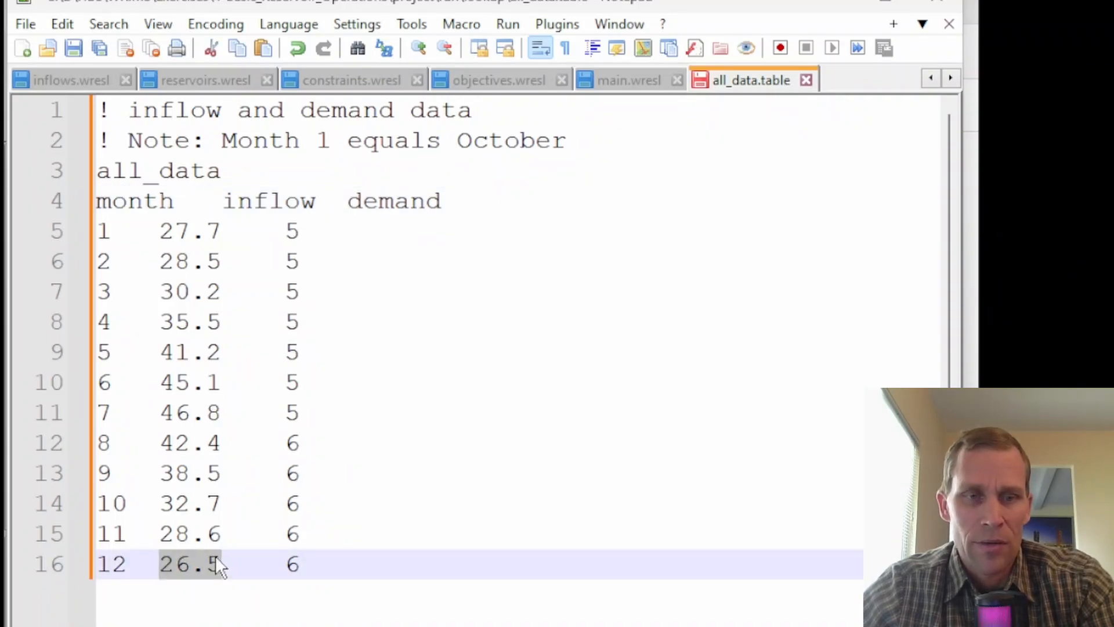
pyautogui.click(392, 201)
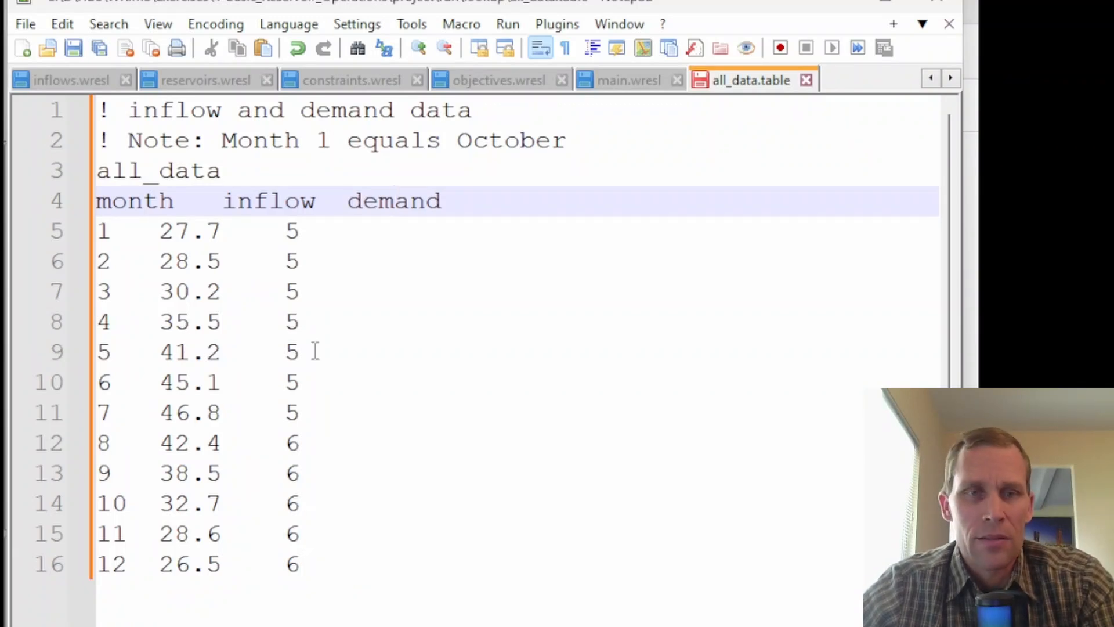
pyautogui.moveTo(299, 244); pyautogui.dragTo(58, 238)
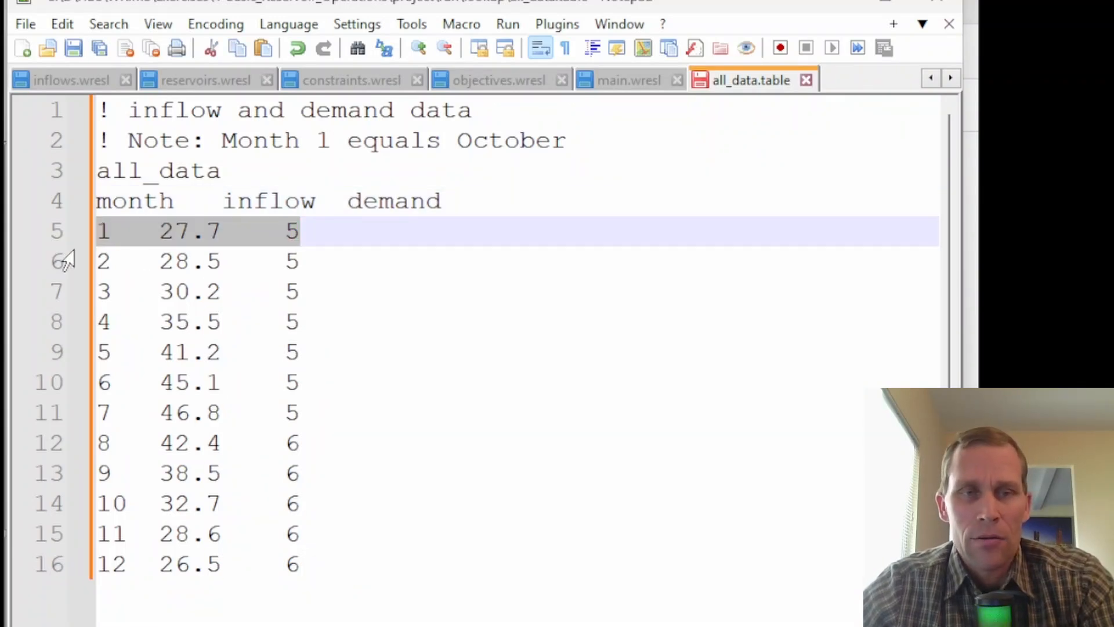
pyautogui.click(116, 236)
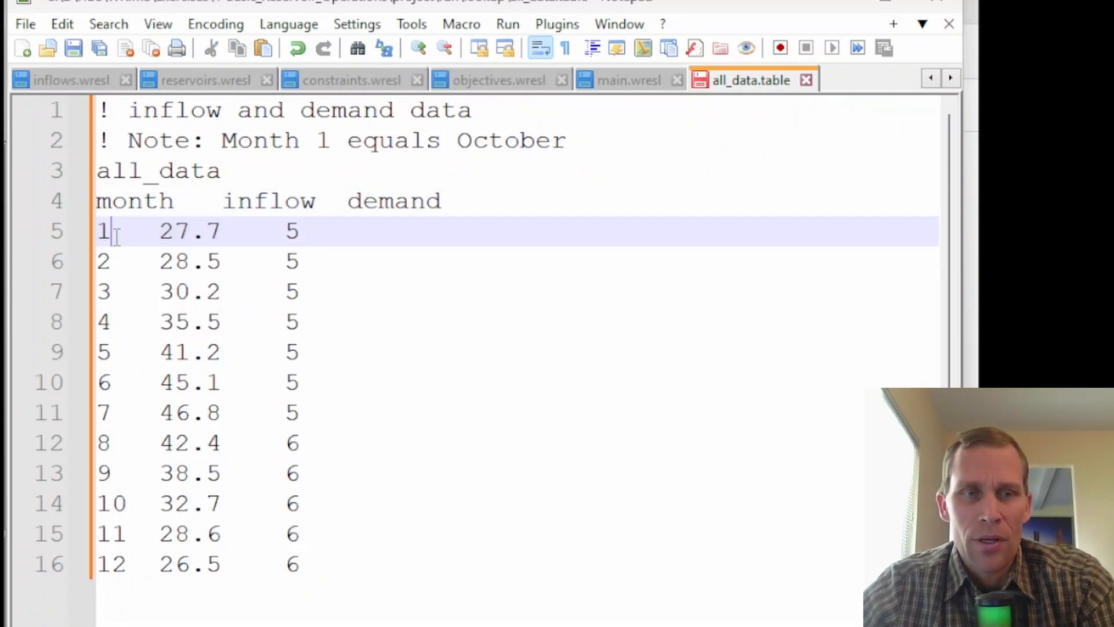
pyautogui.doubleClick(108, 321)
pyautogui.doubleClick(113, 358)
pyautogui.doubleClick(105, 382)
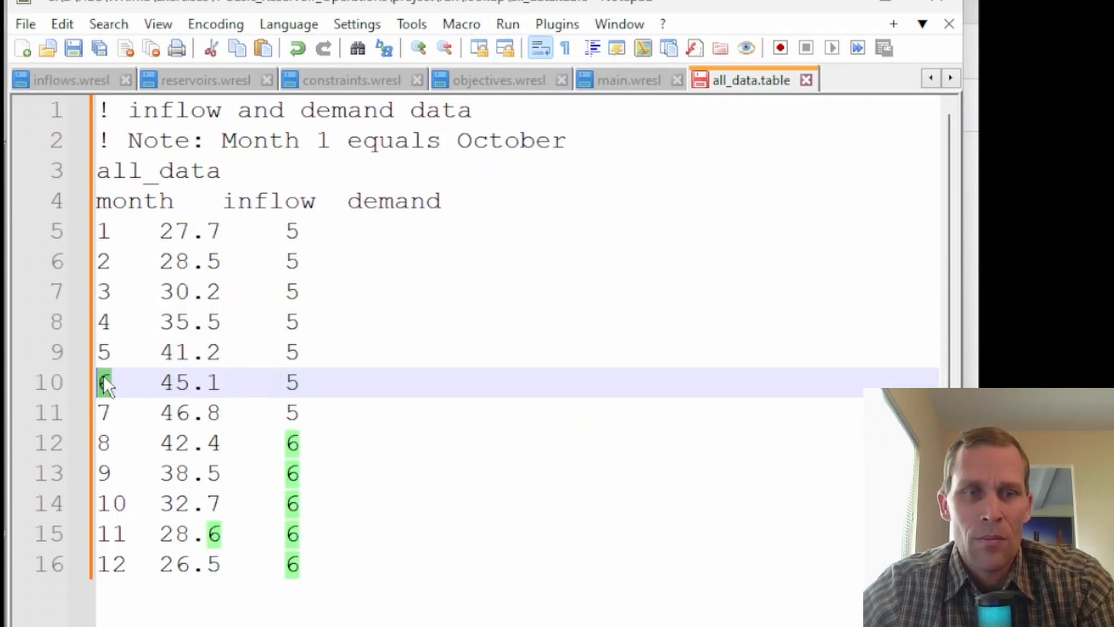
pyautogui.click(313, 389)
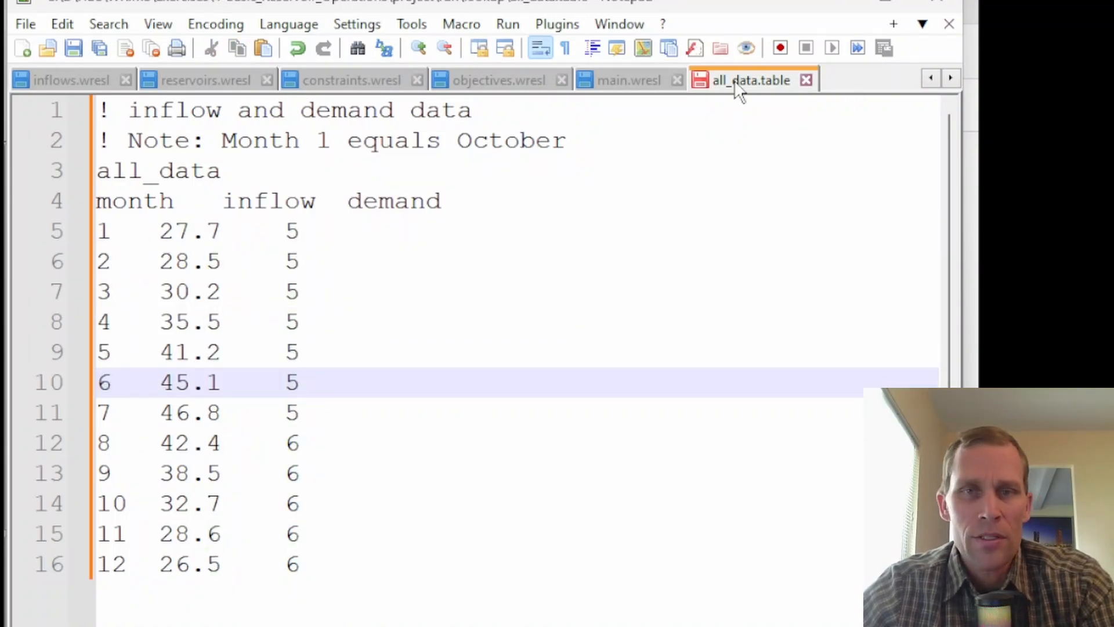
# - Save all open files and switch to the Eclipse IDE window
pyautogui.click(105, 77)
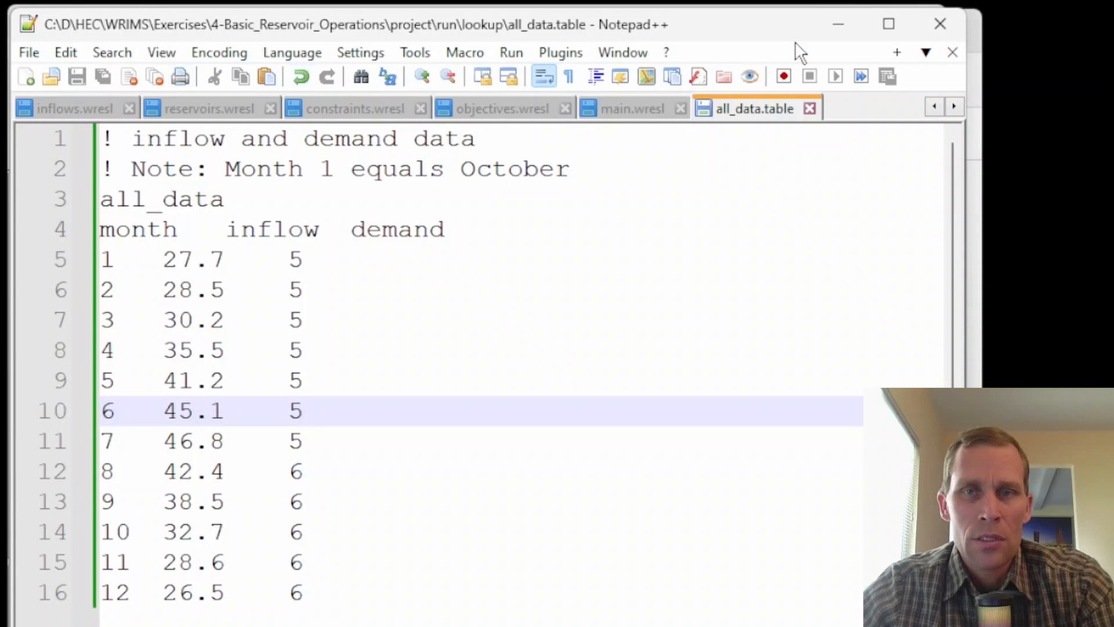
pyautogui.click(838, 26)
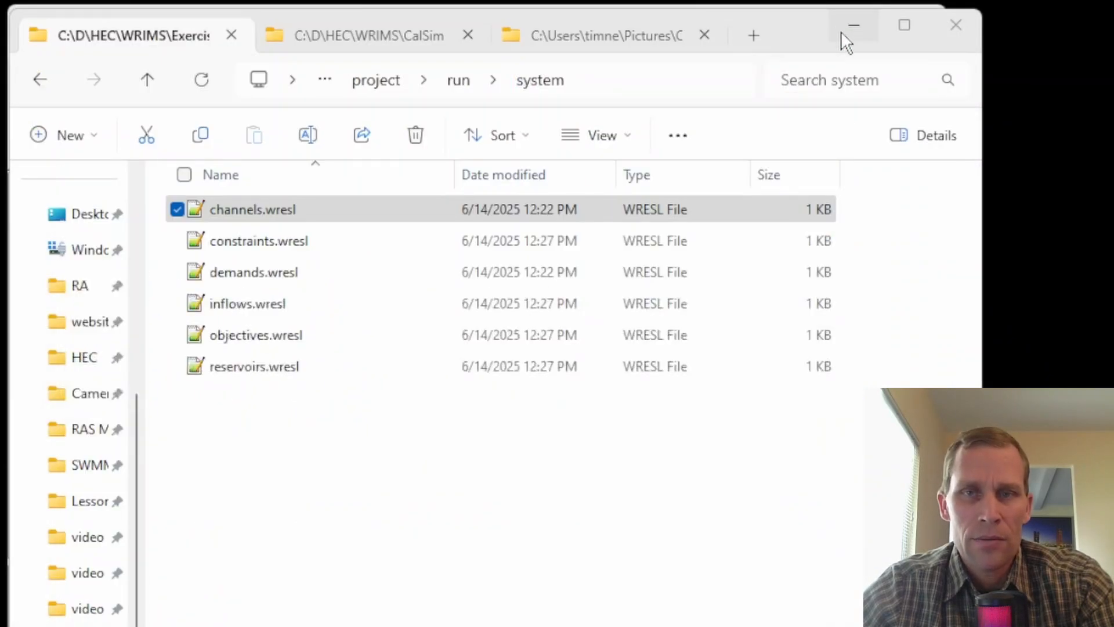
pyautogui.click(846, 27)
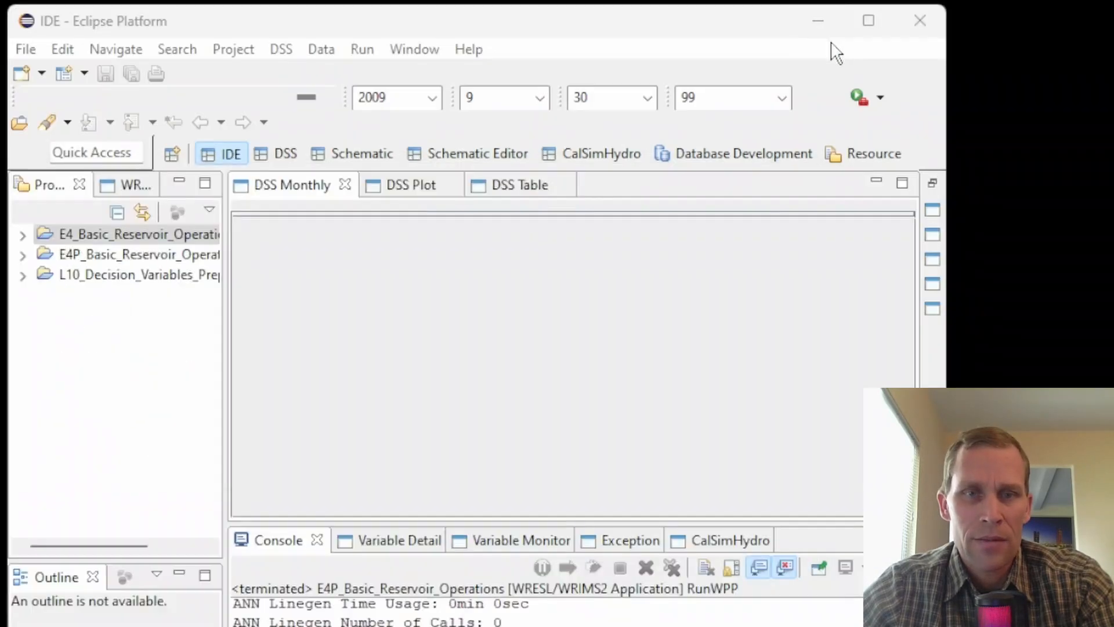
# - Refresh the E4_Basic_Reservoir_Operations project and run the study from its launch file
pyautogui.click(22, 236)
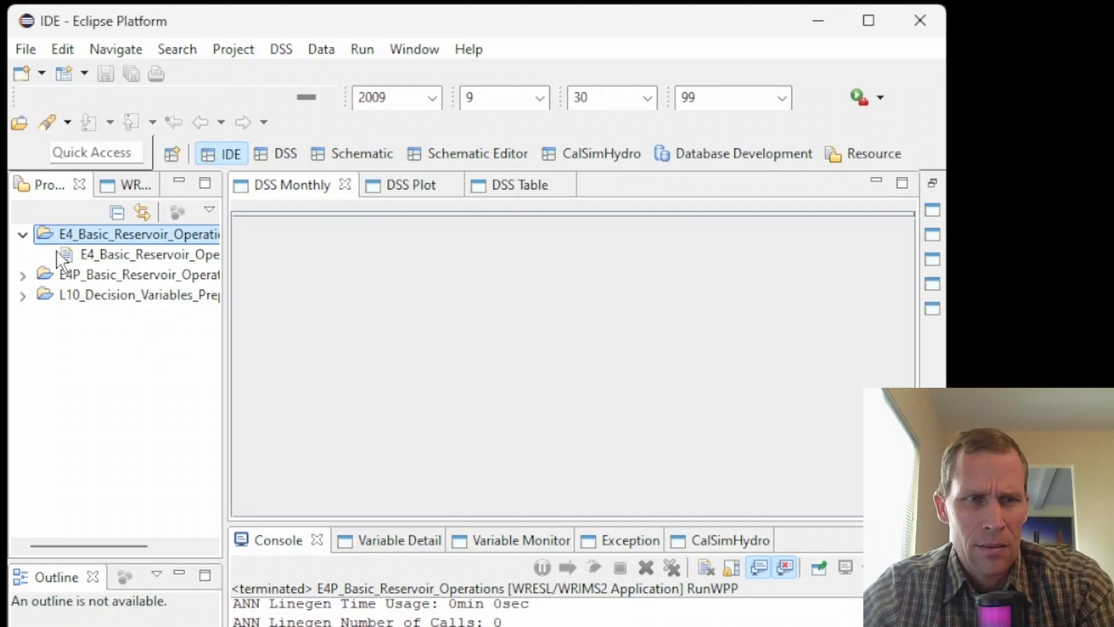
pyautogui.rightClick(67, 235)
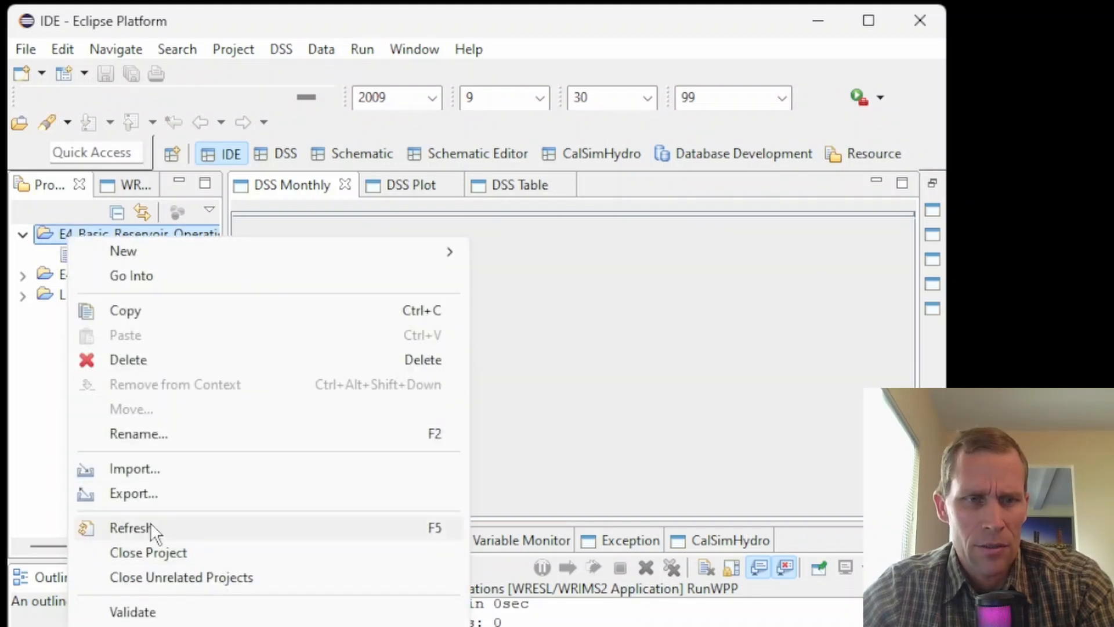
pyautogui.click(129, 527)
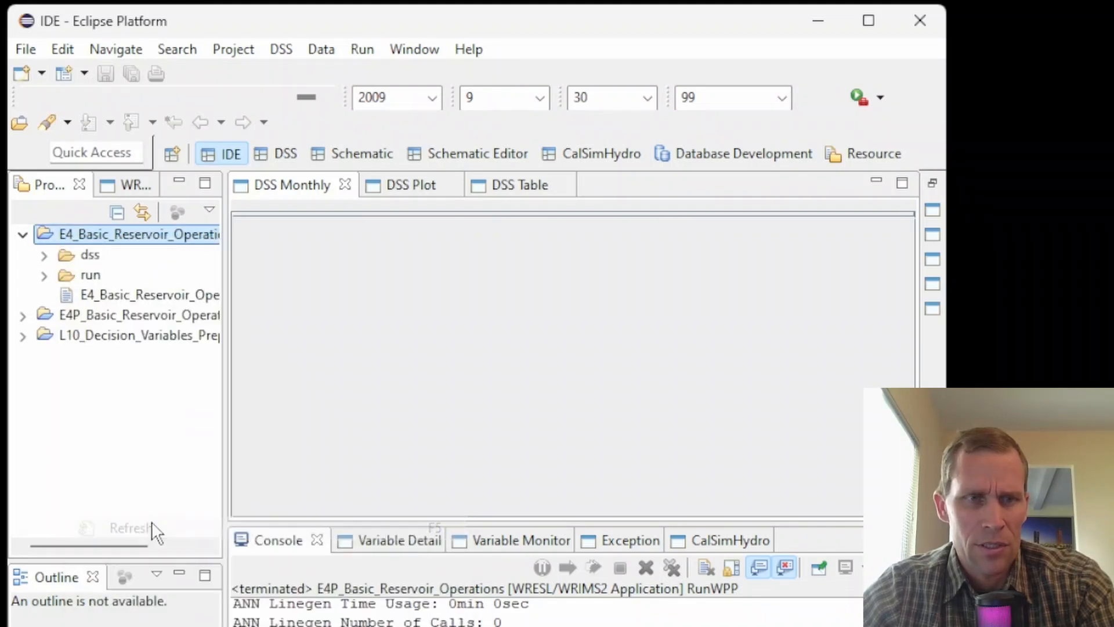
pyautogui.rightClick(98, 292)
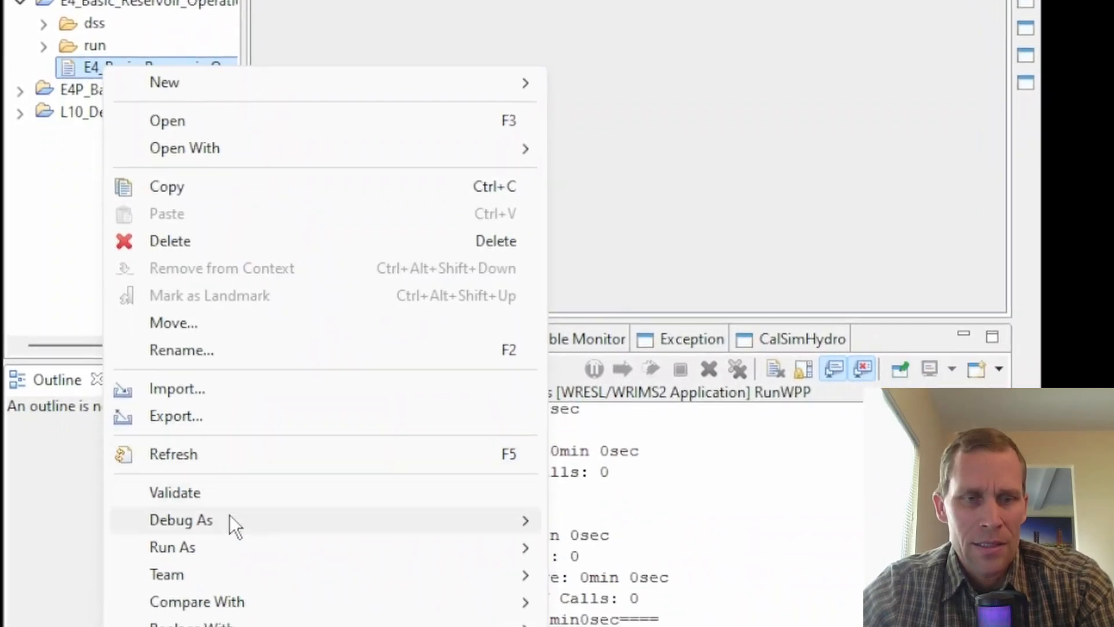
pyautogui.moveTo(237, 615)
pyautogui.click(634, 549)
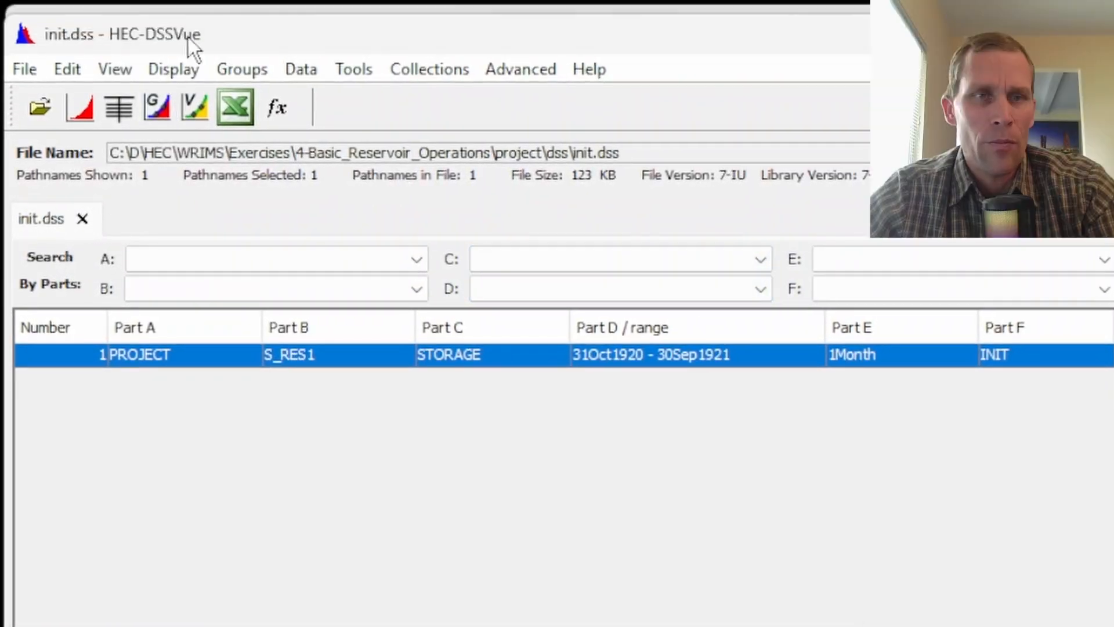
# - Switch to HEC-DSSVue and open dv.dss from the project's dss folder
pyautogui.hotkey('ctrl', 'o')
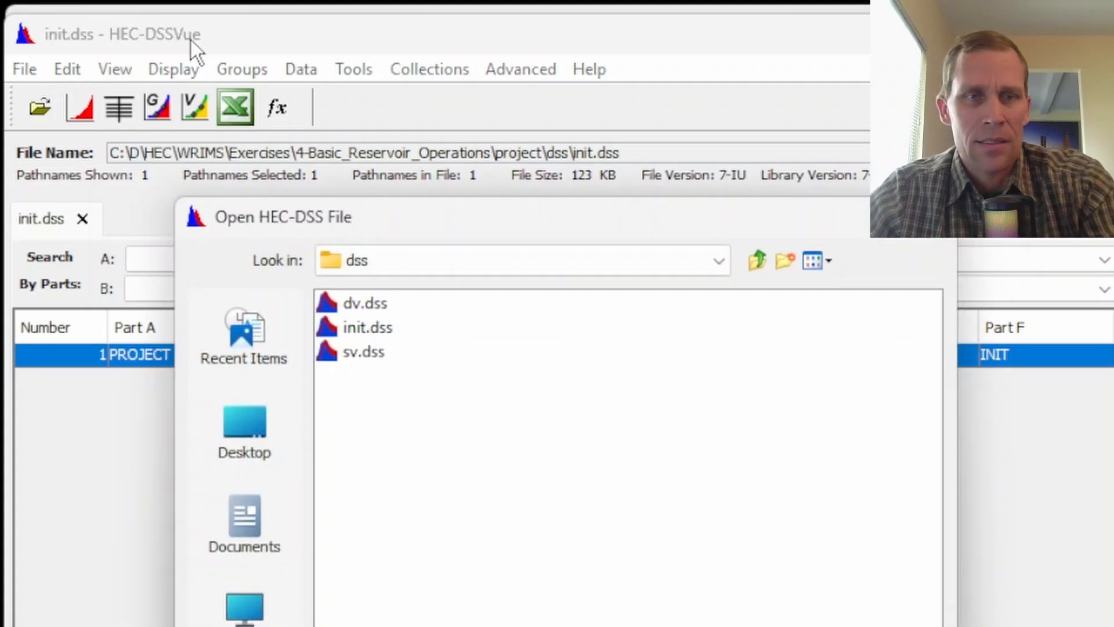
pyautogui.click(362, 203)
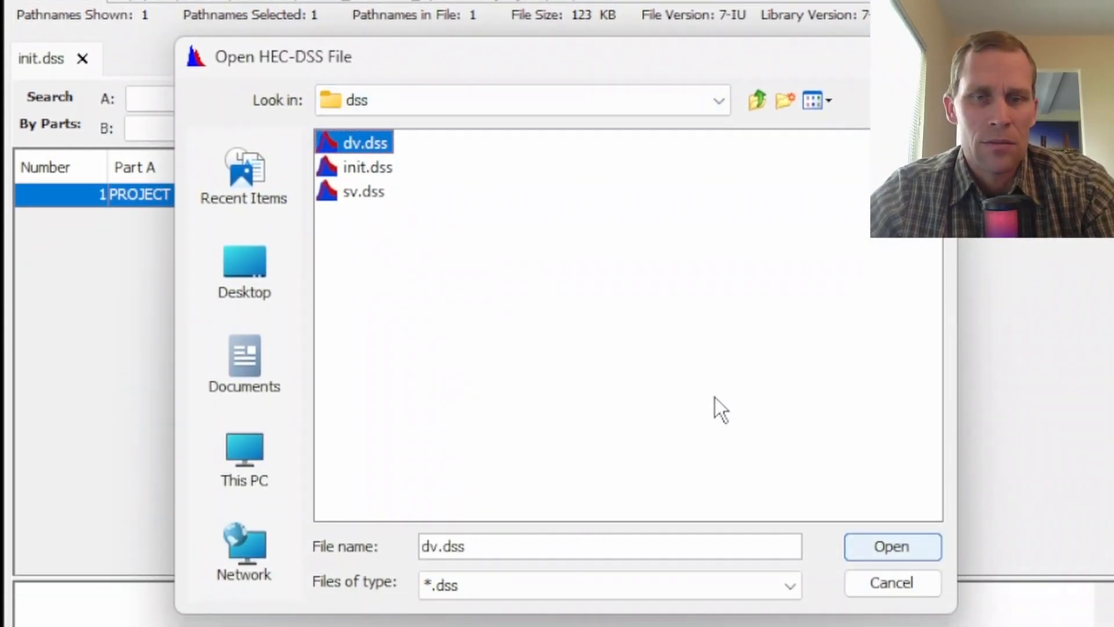
pyautogui.click(857, 552)
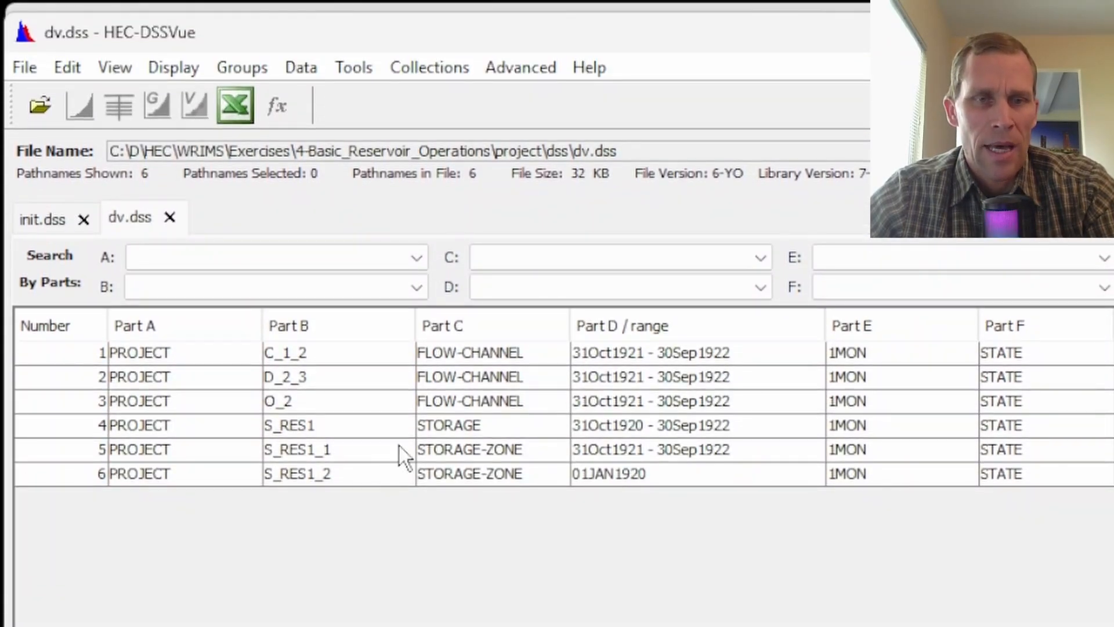
# - Tabulate the S_RES1 storage record together with the S_RES1_1 and S_RES1_2 storage-zone records
pyautogui.click(423, 427)
pyautogui.keyDown('shift'); pyautogui.click(433, 474); pyautogui.keyUp('shift')
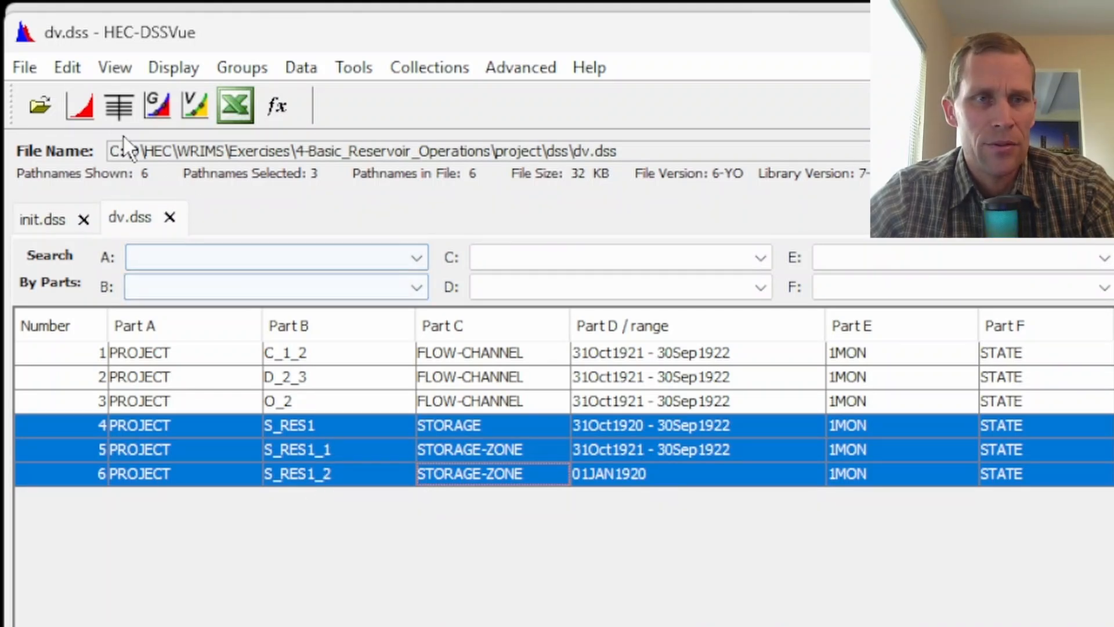
pyautogui.click(113, 108)
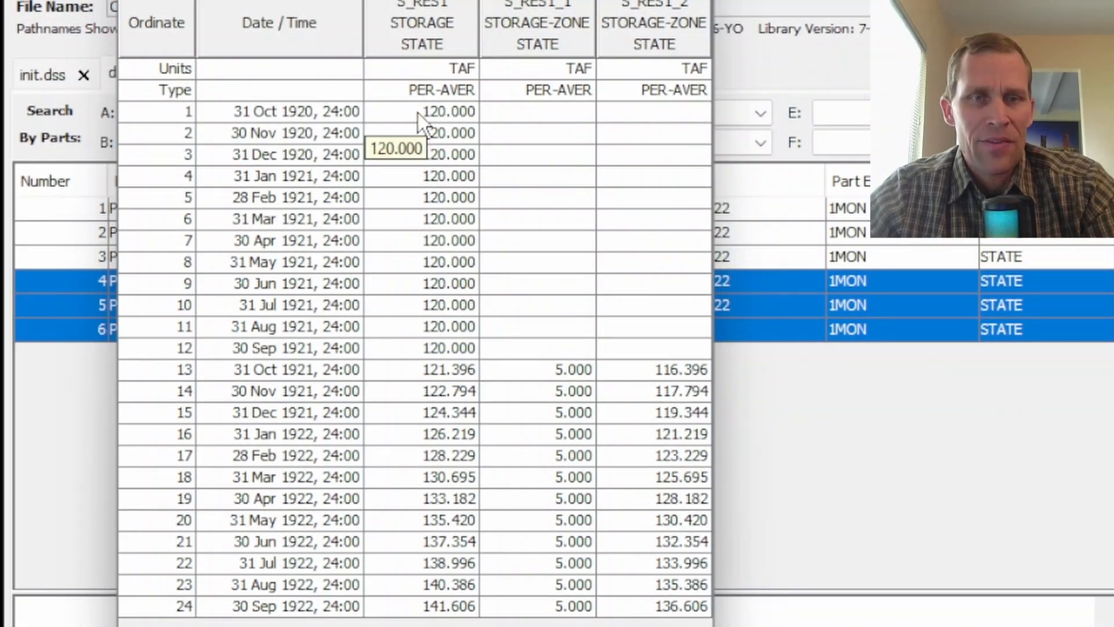
# - Compare the initial and simulated S_RES1 storage with the S_RES1_1 and S_RES1_2 zone values, closing the table when finished
pyautogui.moveTo(419, 231); pyautogui.dragTo(416, 342)
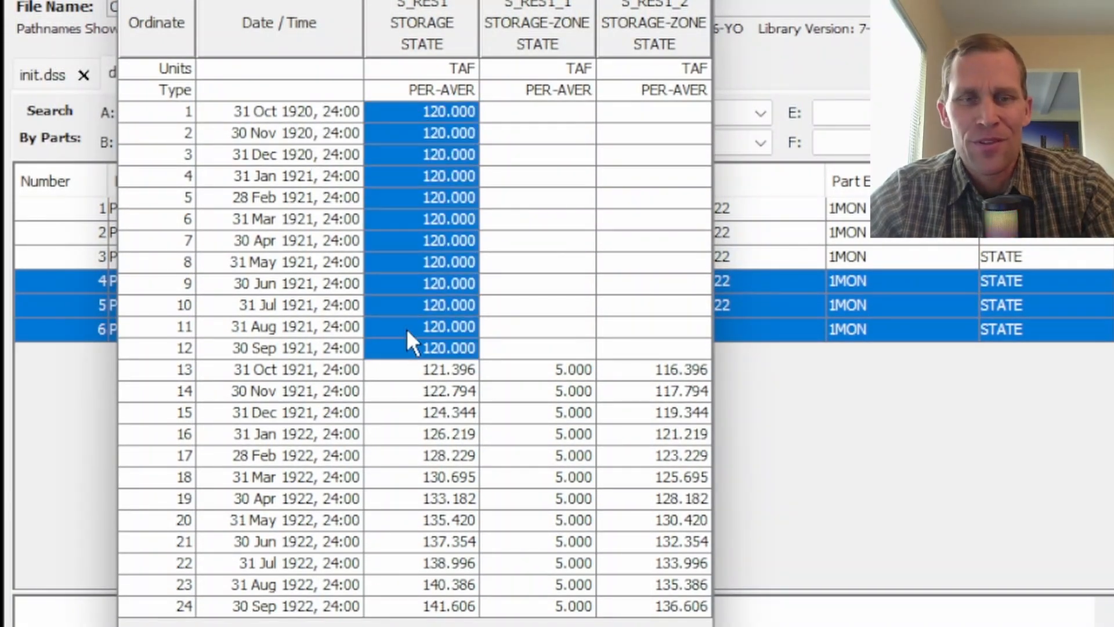
pyautogui.moveTo(306, 376); pyautogui.dragTo(669, 615)
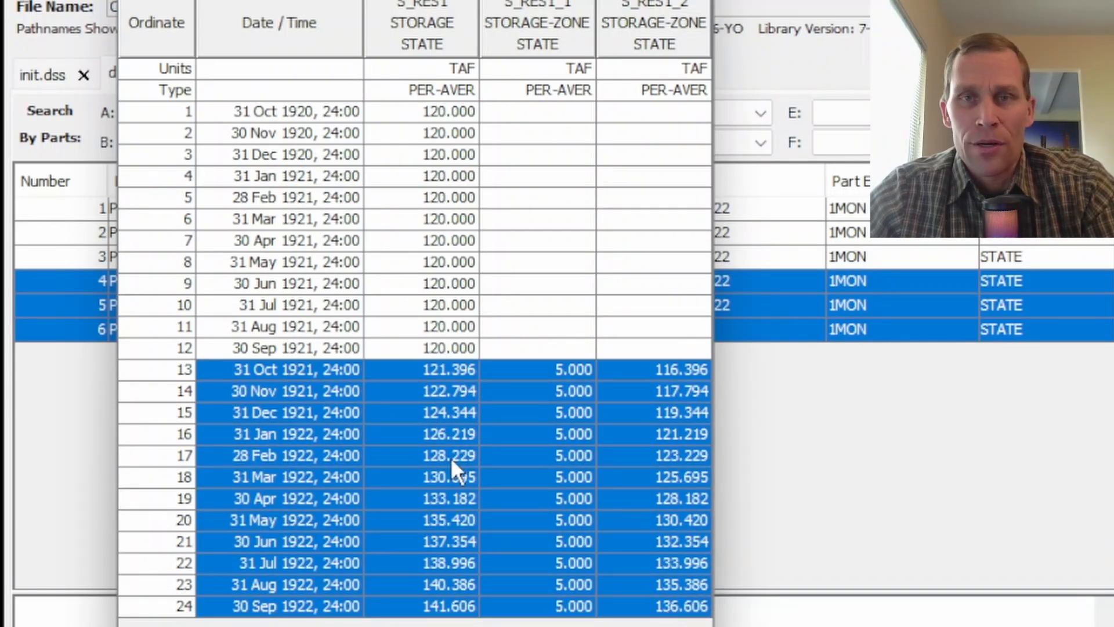
pyautogui.click(437, 368)
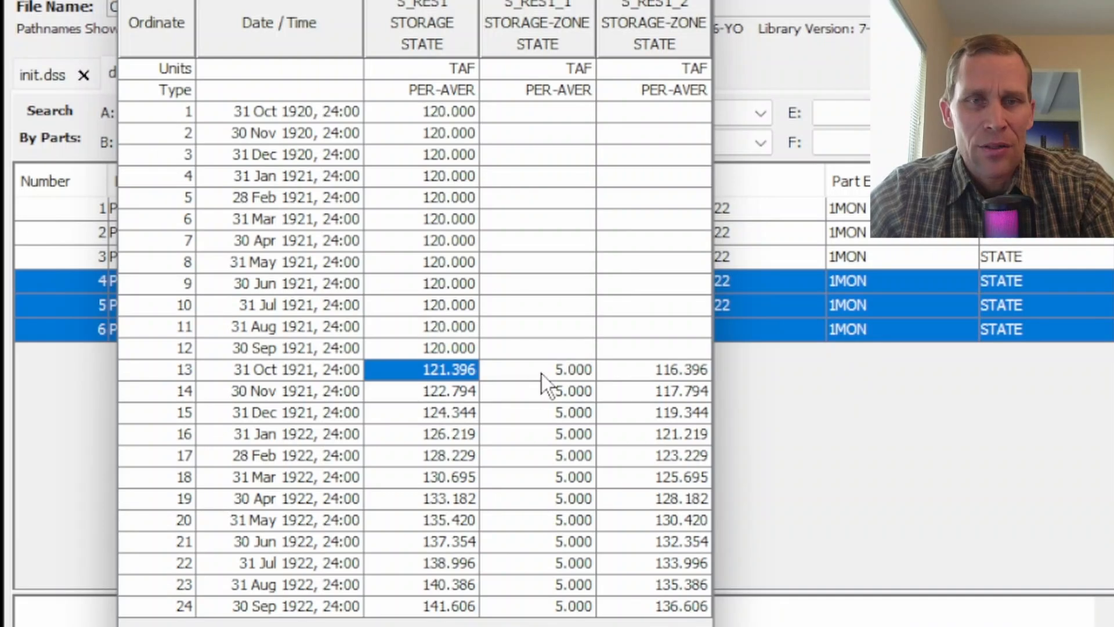
pyautogui.moveTo(544, 374); pyautogui.dragTo(541, 611)
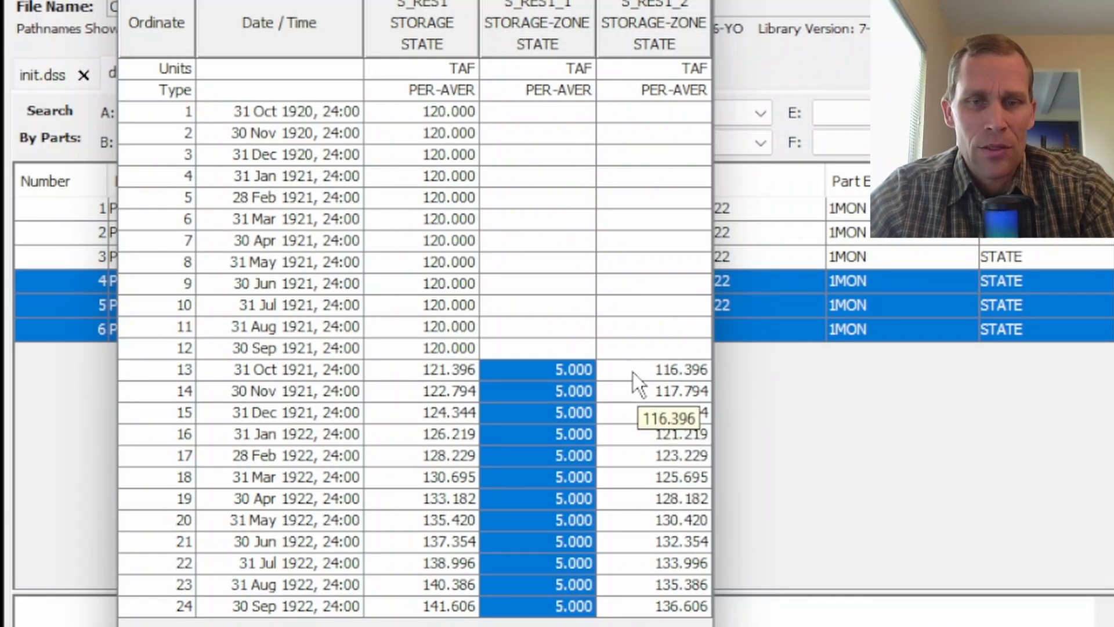
pyautogui.moveTo(632, 372); pyautogui.dragTo(642, 604)
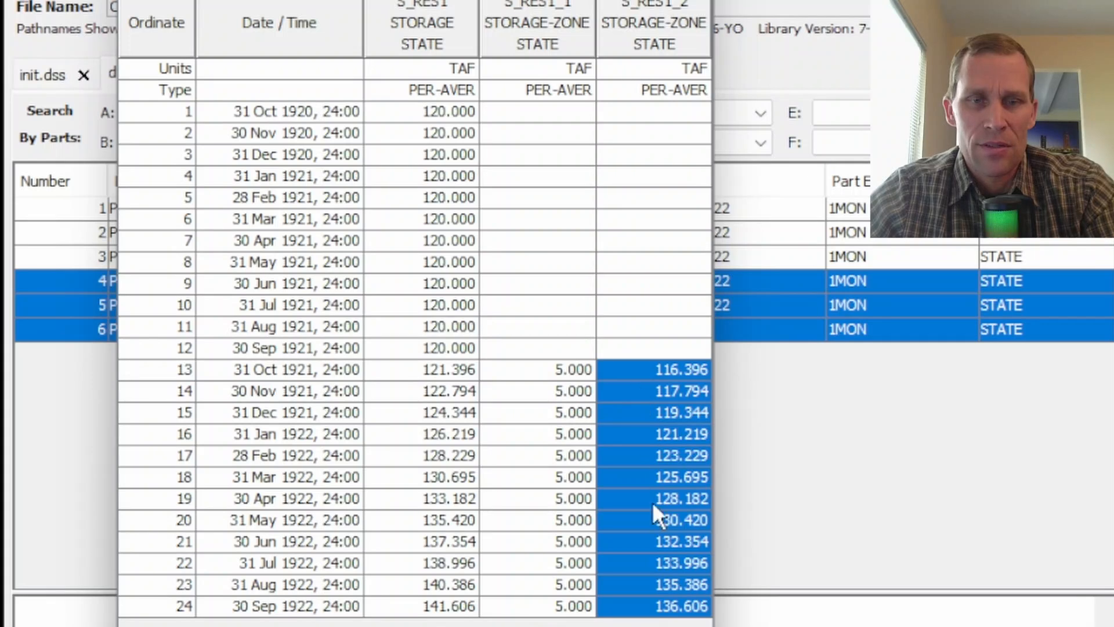
pyautogui.moveTo(540, 377); pyautogui.dragTo(548, 516)
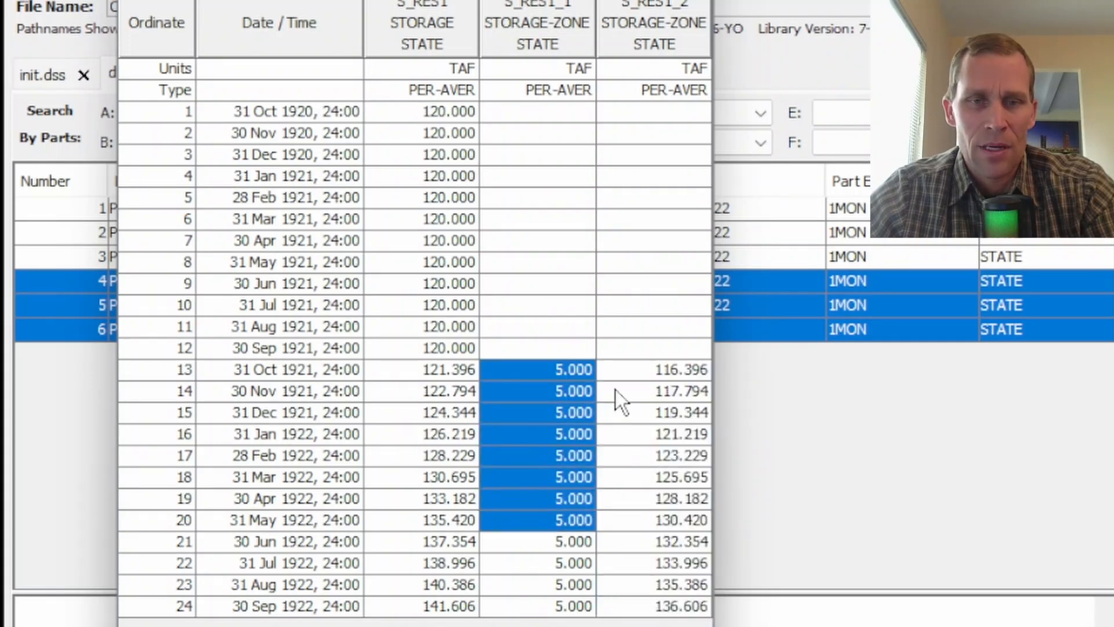
pyautogui.moveTo(616, 389); pyautogui.dragTo(635, 512)
pyautogui.moveTo(444, 372); pyautogui.dragTo(458, 525)
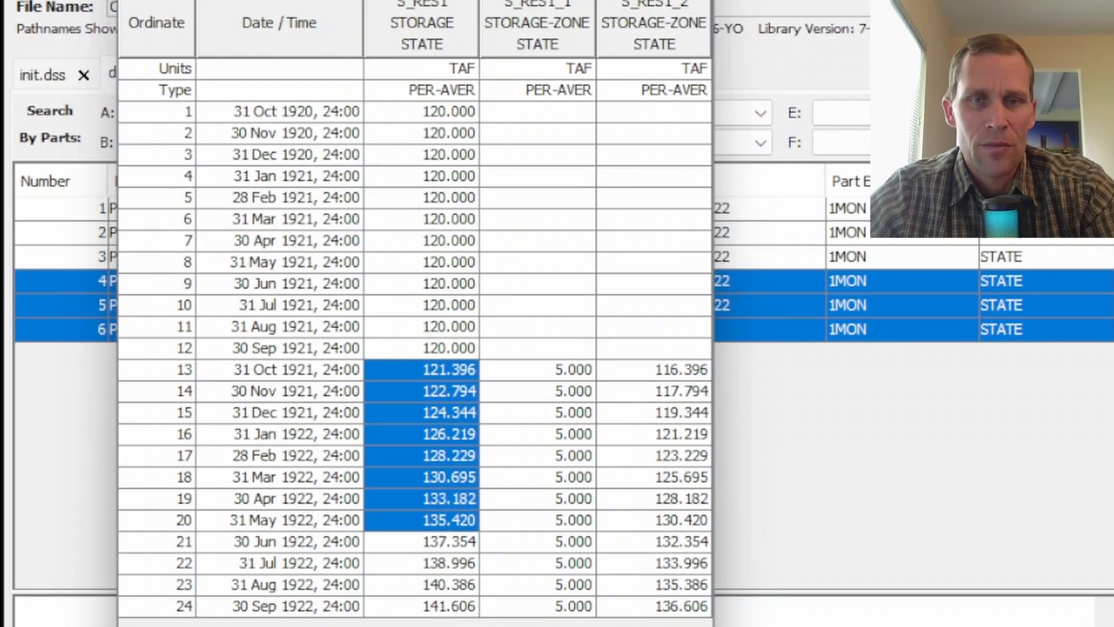
pyautogui.click(696, 2)
# - Tabulate the C_1_2, D_2_3 and O_2 flow-channel records from dv.dss
pyautogui.click(328, 209)
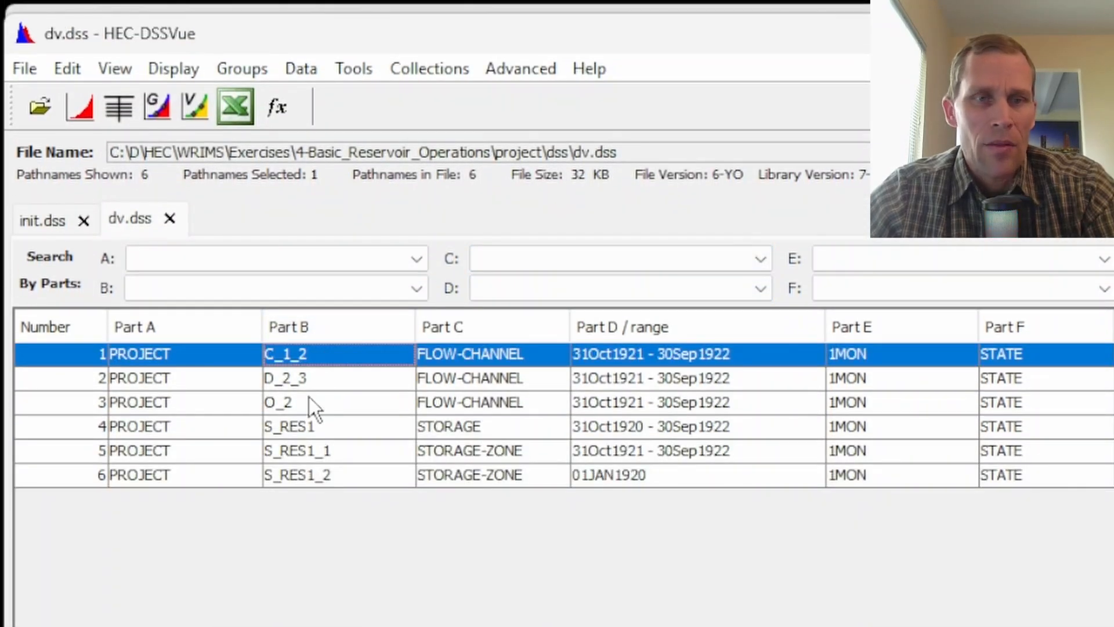
pyautogui.keyDown('shift'); pyautogui.click(309, 397); pyautogui.keyUp('shift')
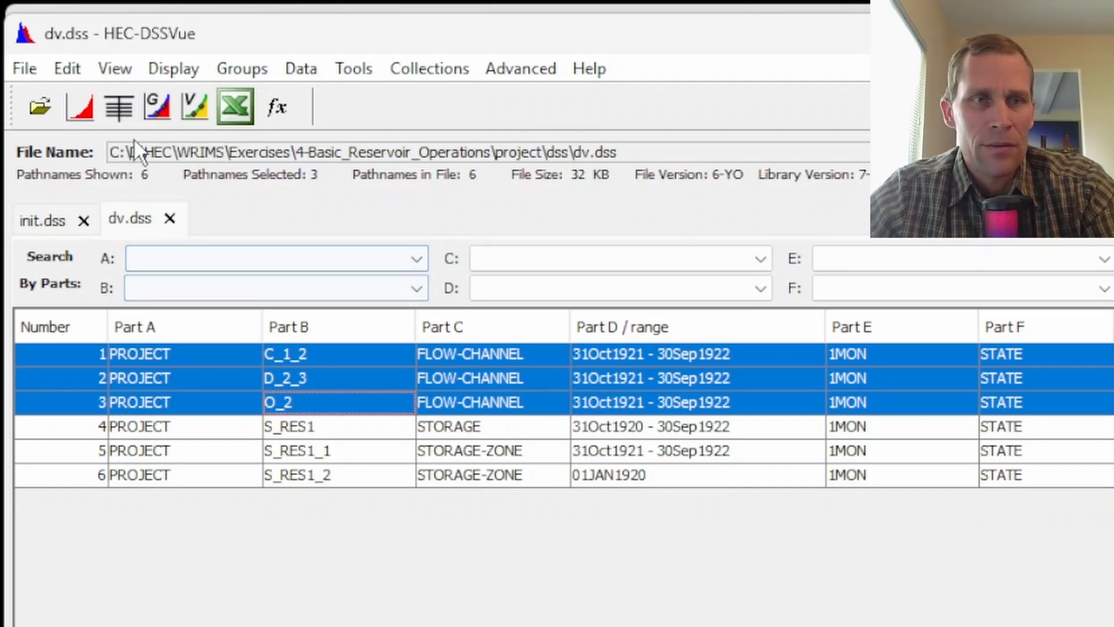
pyautogui.click(119, 106)
pyautogui.moveTo(118, 86); pyautogui.dragTo(323, 118)
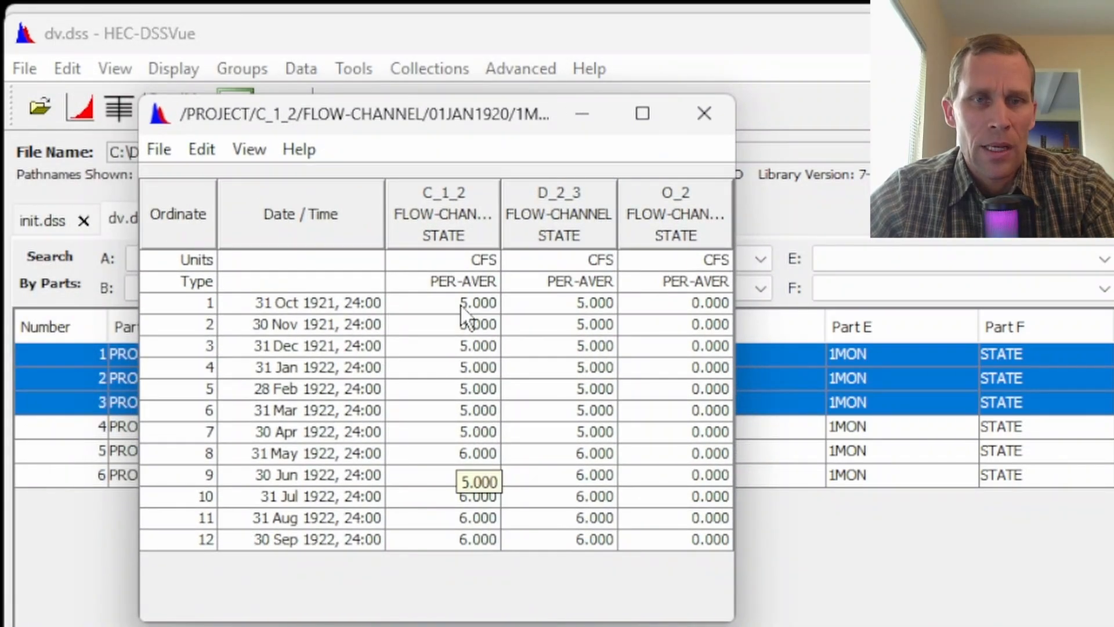
# - Compare the monthly D_2_3 delivery flows with the C_1_2 channel flows over the full simulation period
pyautogui.moveTo(577, 308); pyautogui.dragTo(575, 538)
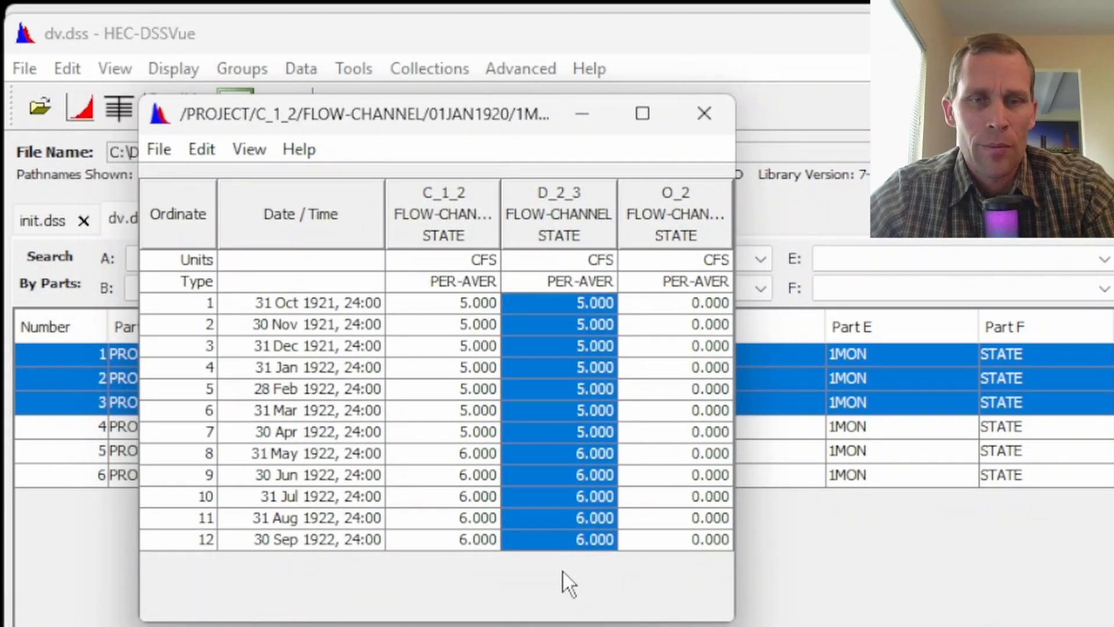
pyautogui.click(547, 332)
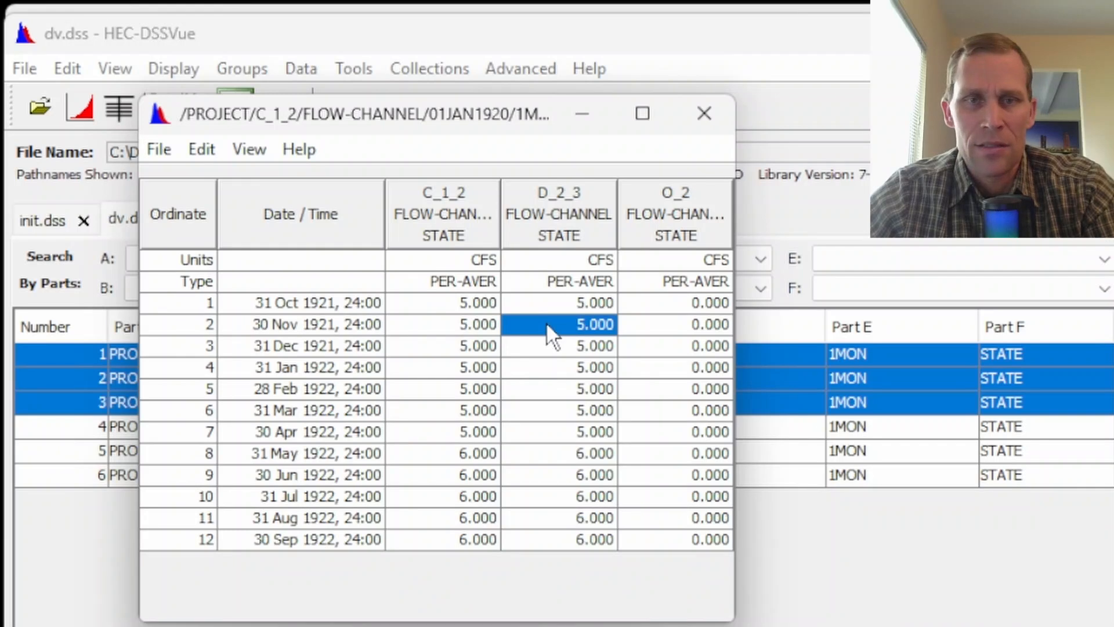
pyautogui.press('Up')
pyautogui.click(570, 513)
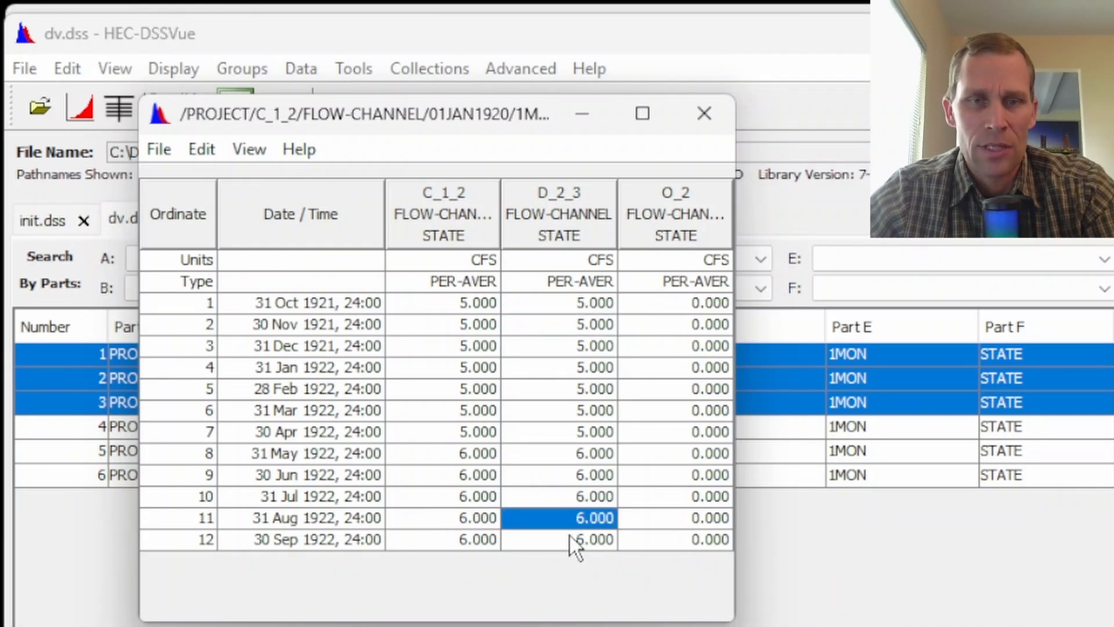
pyautogui.moveTo(470, 306); pyautogui.dragTo(450, 535)
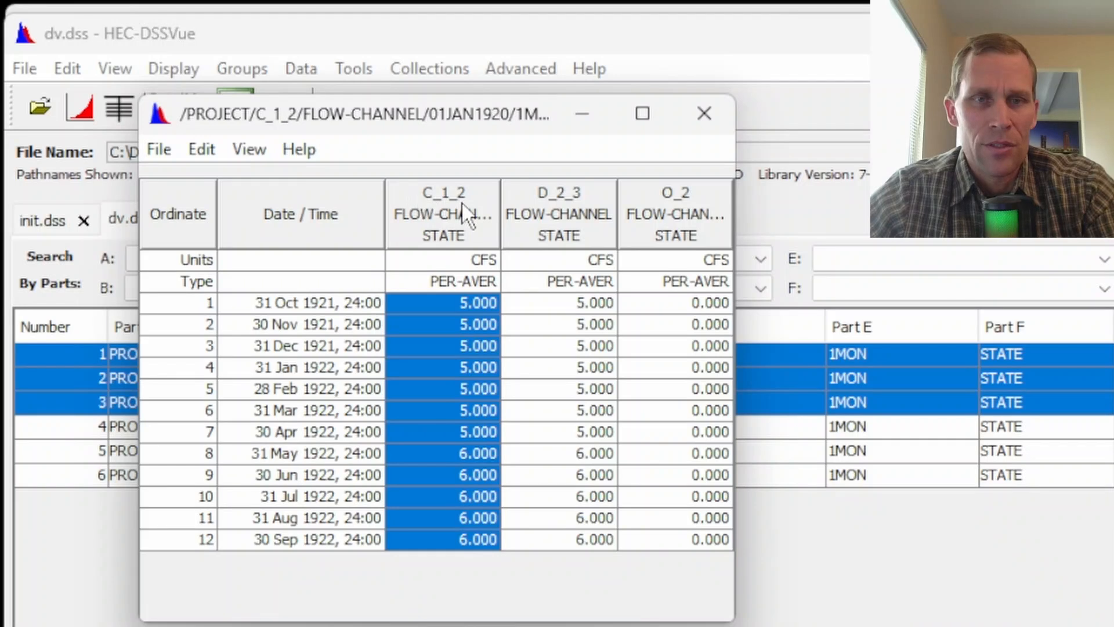
# - Review the monthly O_2 outflows and trace the C_1_2, D_2_3 and O_2 channels on the reservoir schematic slide
pyautogui.moveTo(691, 304); pyautogui.dragTo(689, 536)
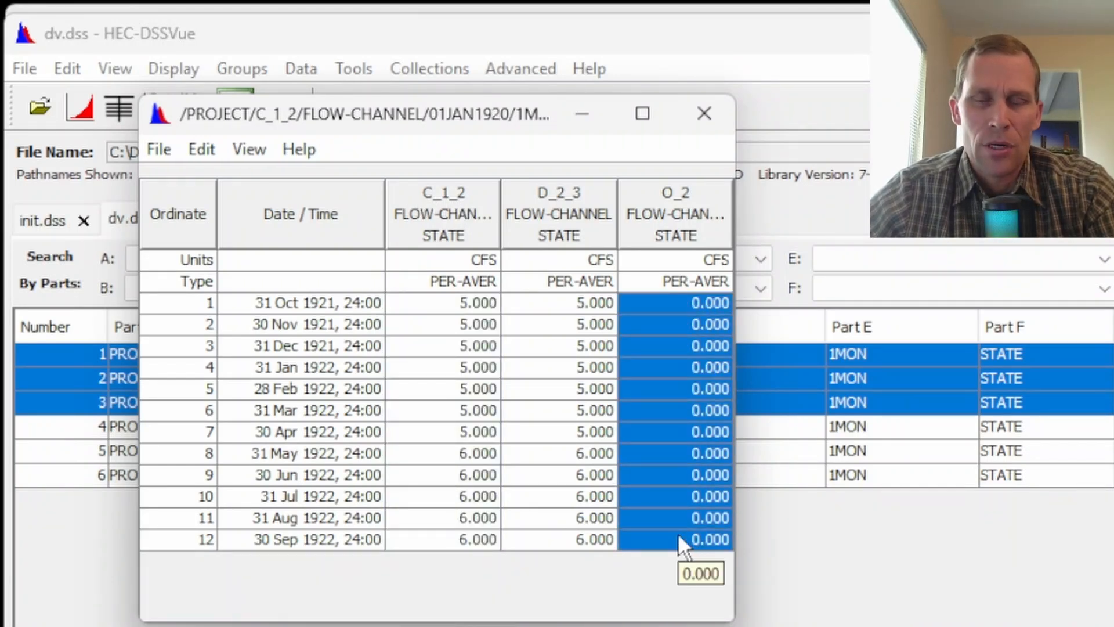
pyautogui.hotkey('alt', 'Tab')
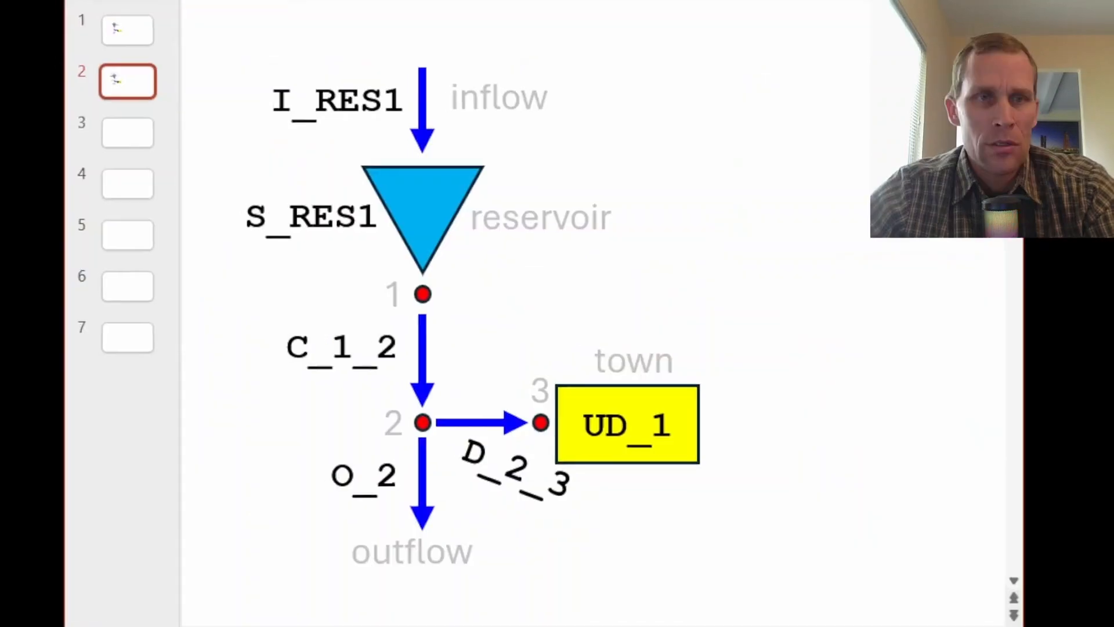
pyautogui.click(380, 339)
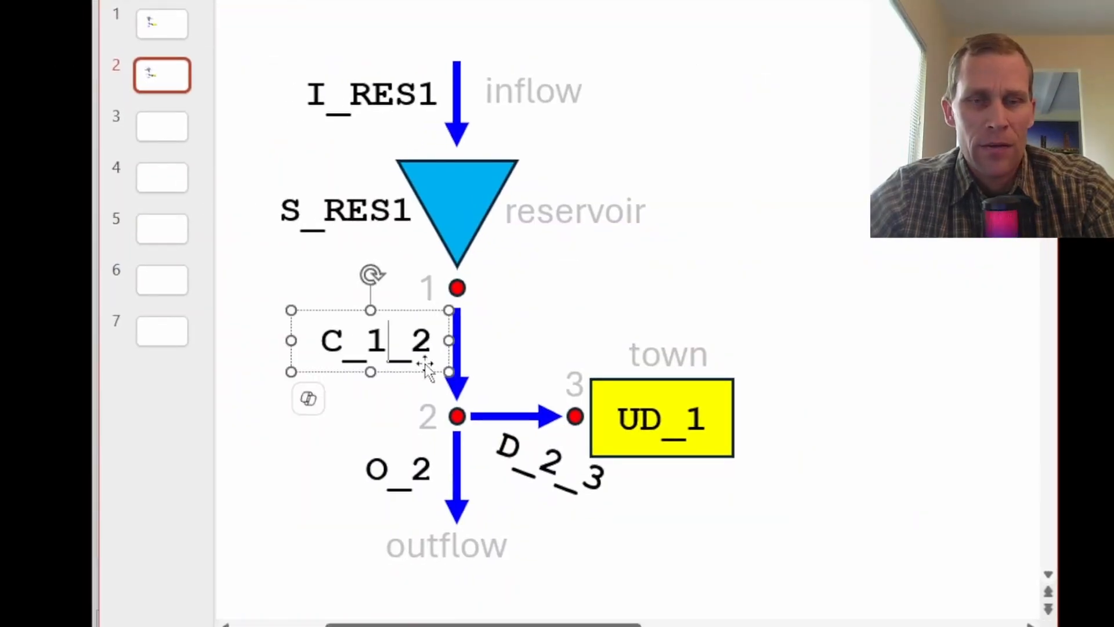
pyautogui.keyDown('shift'); pyautogui.click(534, 471); pyautogui.keyUp('shift')
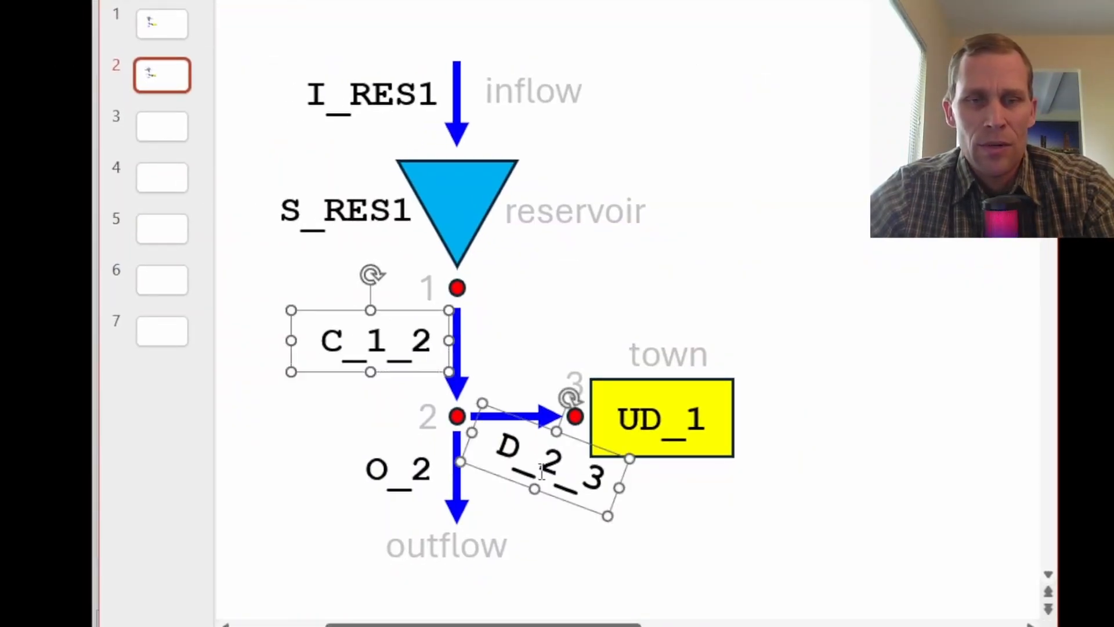
pyautogui.keyDown('shift'); pyautogui.click(395, 471); pyautogui.keyUp('shift')
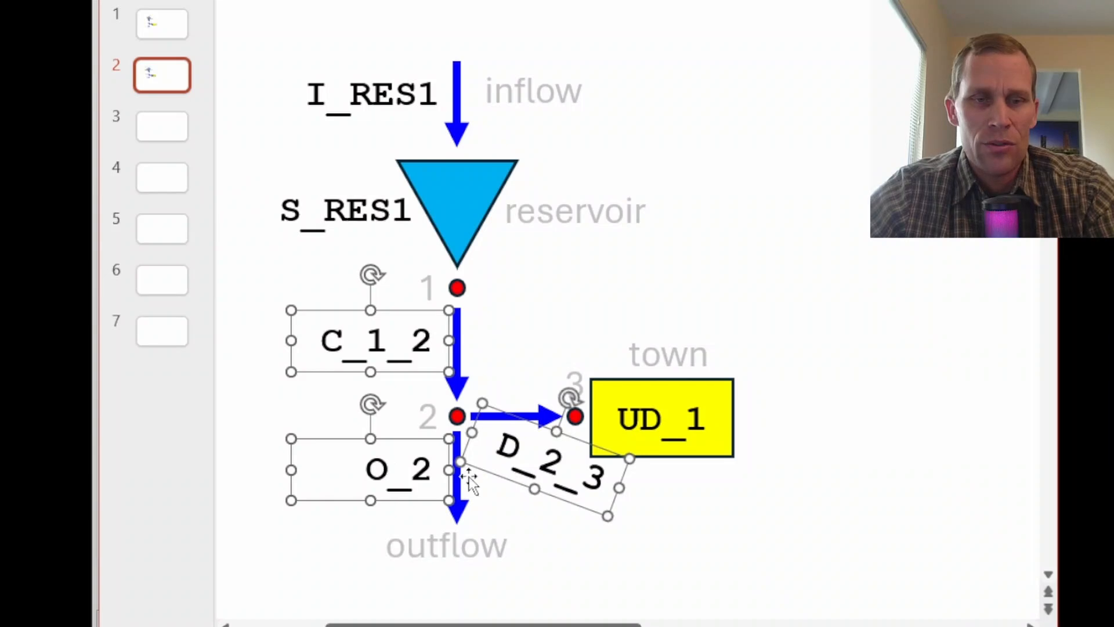
pyautogui.click(307, 538)
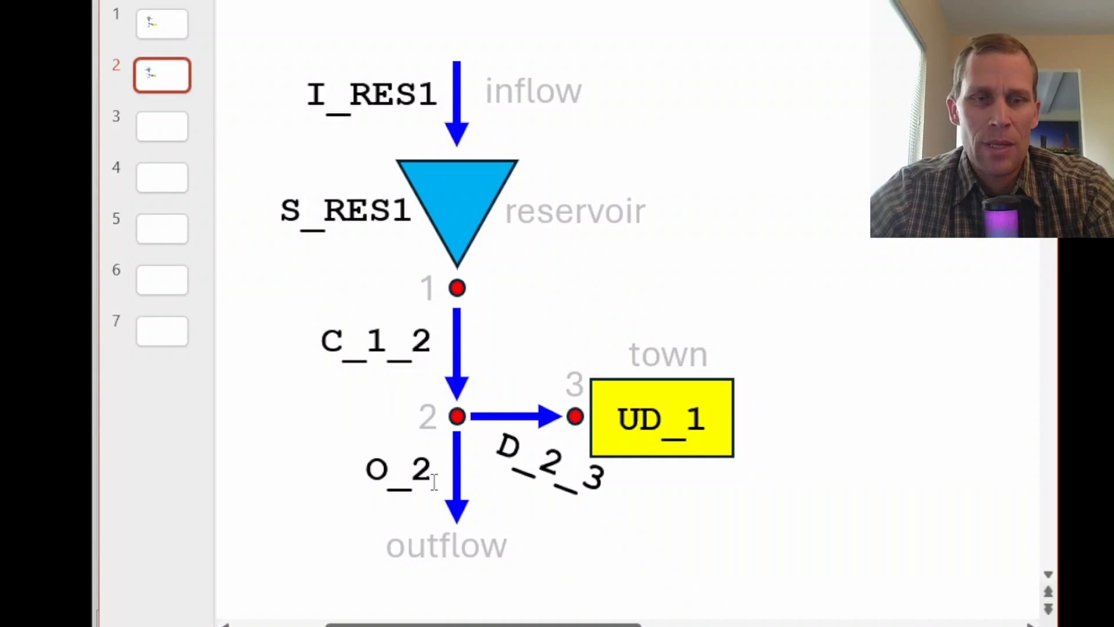
pyautogui.click(380, 475)
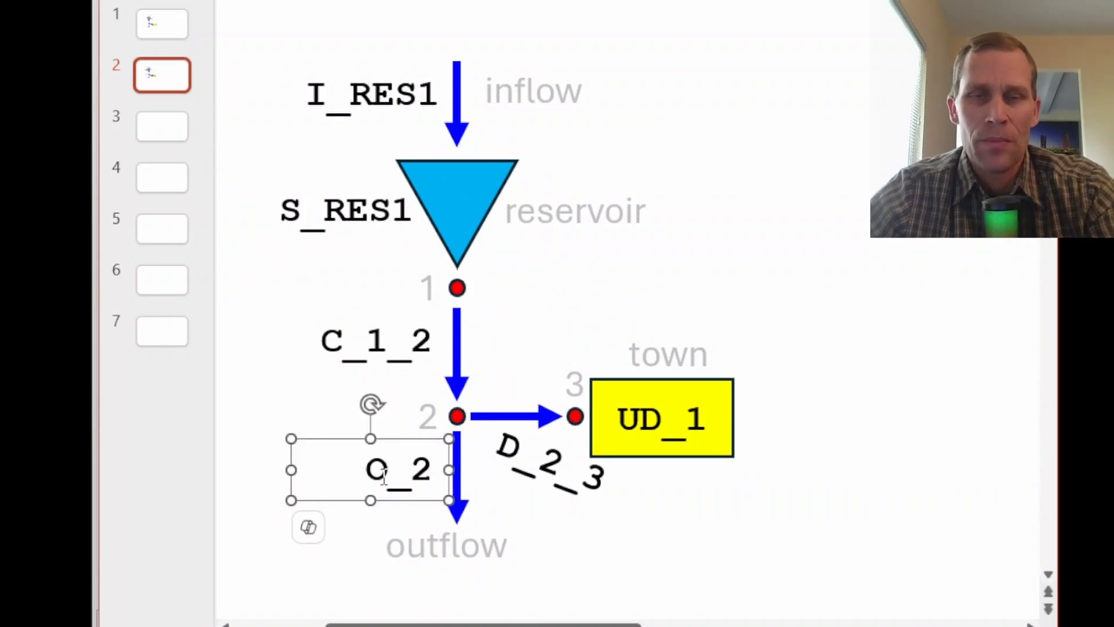
# - Close the flow-channel results table, put HEC-DSSVue away and return to all_data.table in Notepad++
pyautogui.moveTo(929, 1); pyautogui.dragTo(1113, 198)
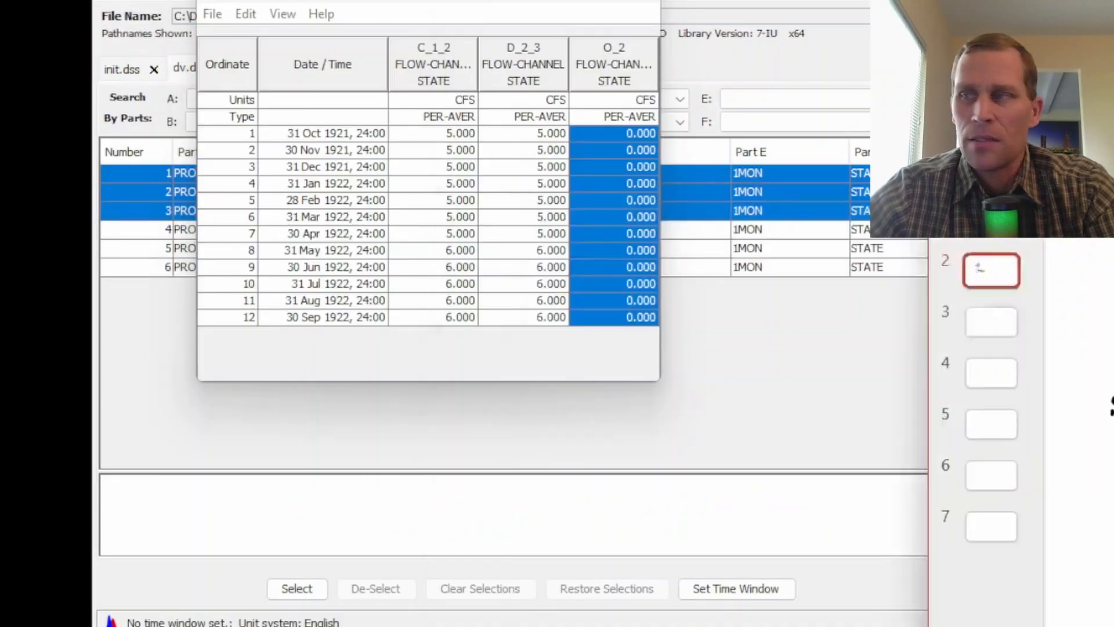
pyautogui.click(641, 2)
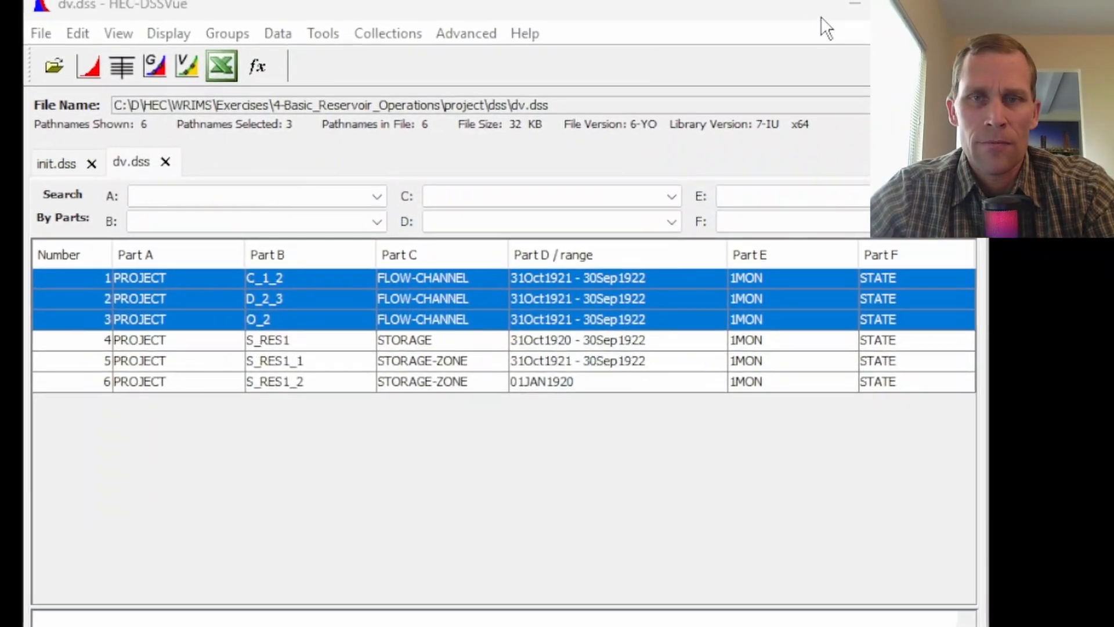
pyautogui.click(822, 16)
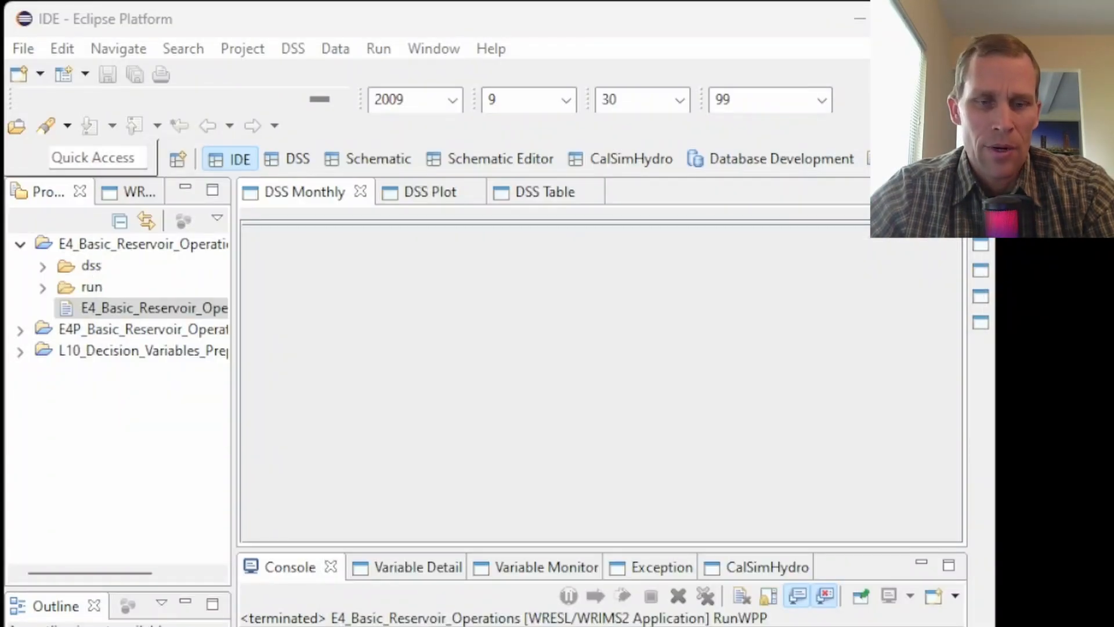
pyautogui.hotkey('alt', 'Tab')
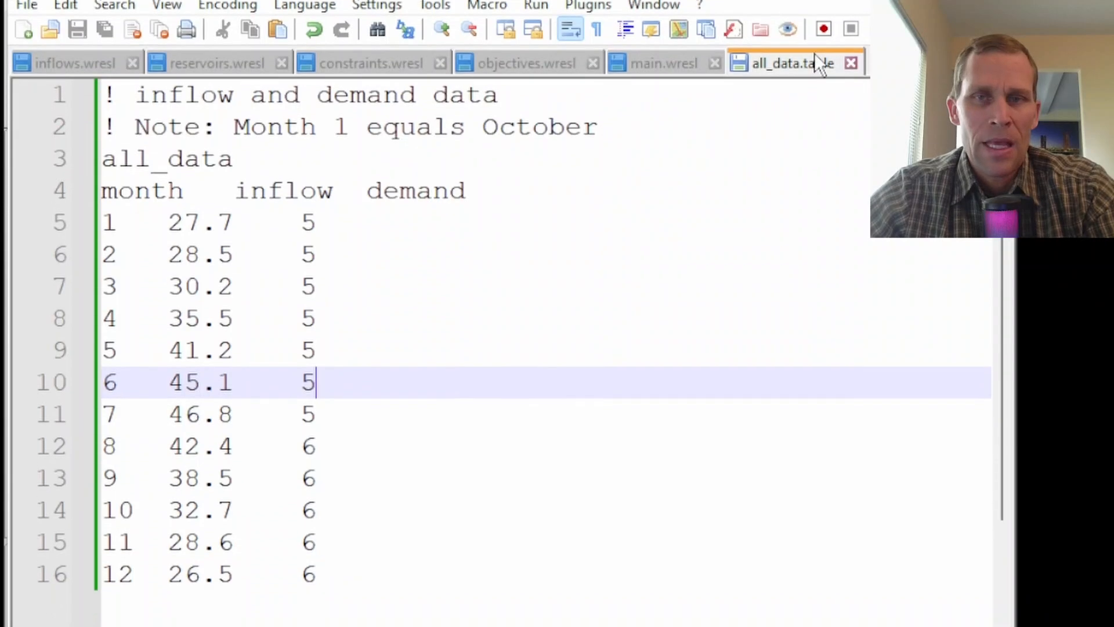
# - Add an outflow_min column of 10 for months 1 to 12, update the header comment to "inflow, demand, outflow_min", and keep all lines unindented
pyautogui.click(348, 185)
pyautogui.click(498, 181)
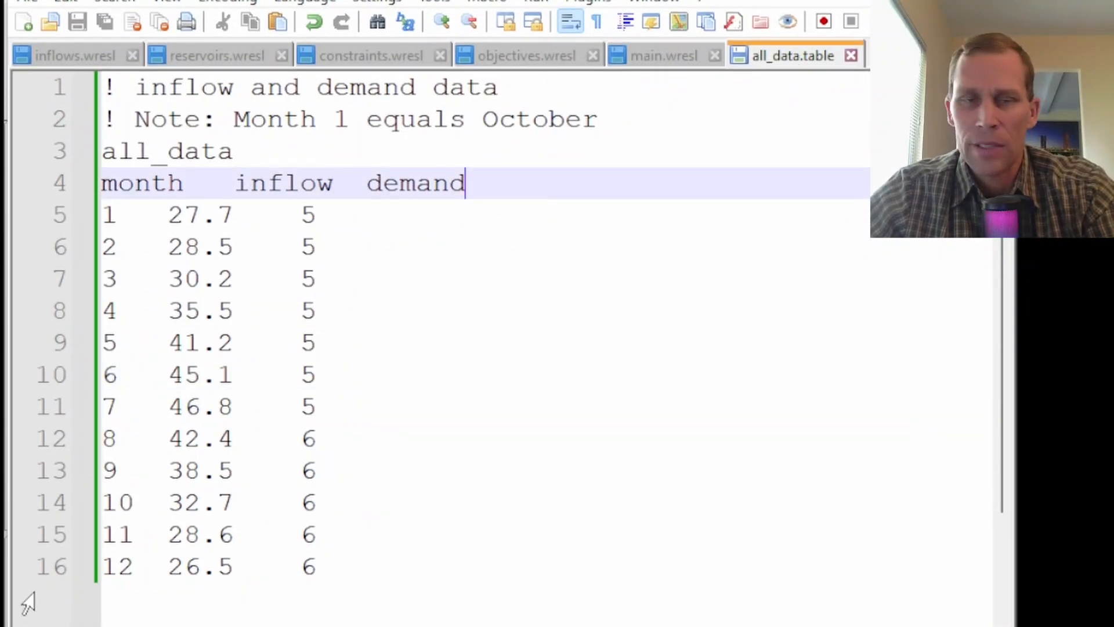
pyautogui.moveTo(319, 568); pyautogui.dragTo(102, 88)
pyautogui.write('! inflow, demand, outflow_min \t! Note: Month 1 equals October \tall_data \tmonth\tinflow\tdemand\toutflow_min \t1\t27.7\t5\t10 \t2\t28.5\t5\t10 \t3\t30.2\t5\t10 \t4\t35.5\t5\t10 \t5\t41.2\t5\t10 \t6\t45.1\t5\t10 \t7\t46.8\t5\t10 \t8\t42.4\t6\t10 \t9\t38.5\t6\t10 \t10\t32.7\t6\t10 \t11\t28.6\t6\t10 \t12\t26.5\t6\t10')
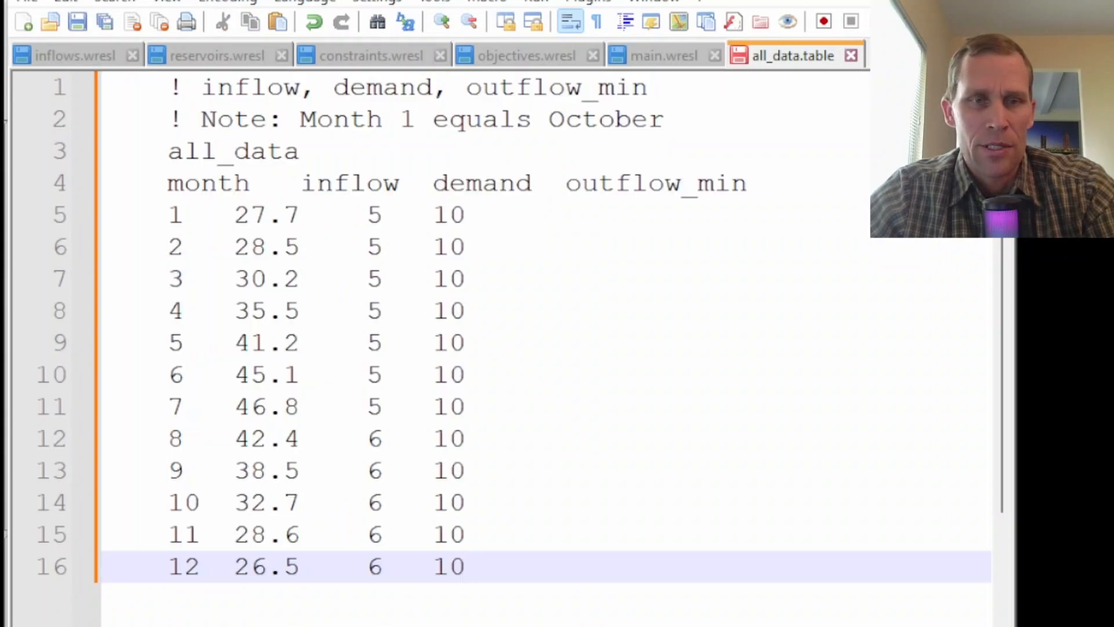
pyautogui.hotkey('ctrl', 'a')
pyautogui.hotkey('shift', 'Tab')
pyautogui.click(395, 374)
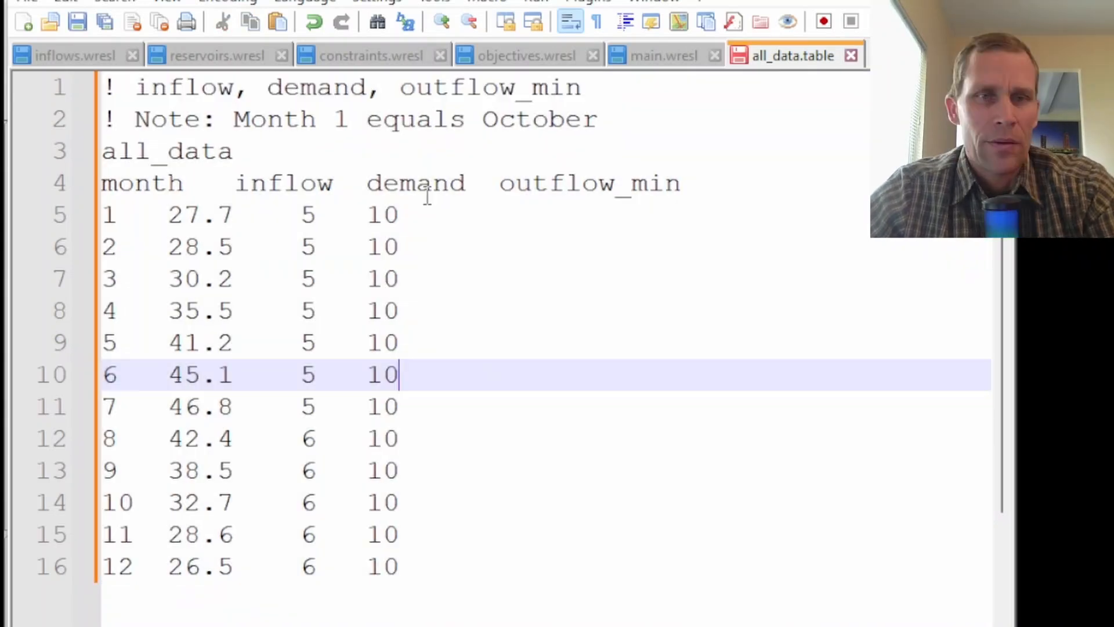
# - Check the outflow_min name in the comment and column header, and save all_data.table
pyautogui.moveTo(401, 87); pyautogui.dragTo(582, 88)
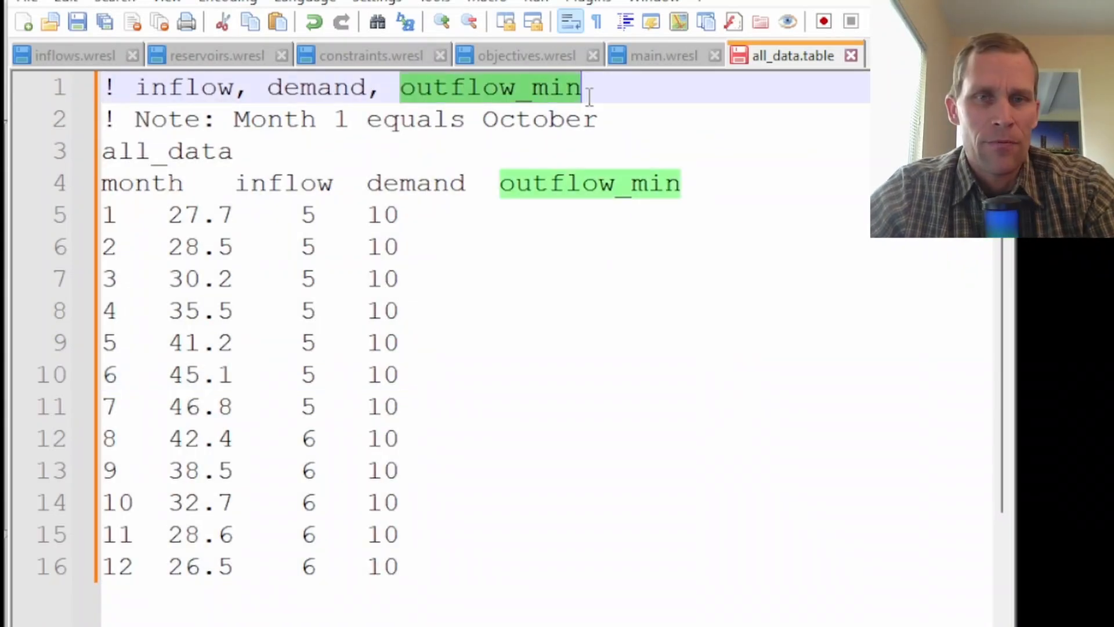
pyautogui.doubleClick(531, 185)
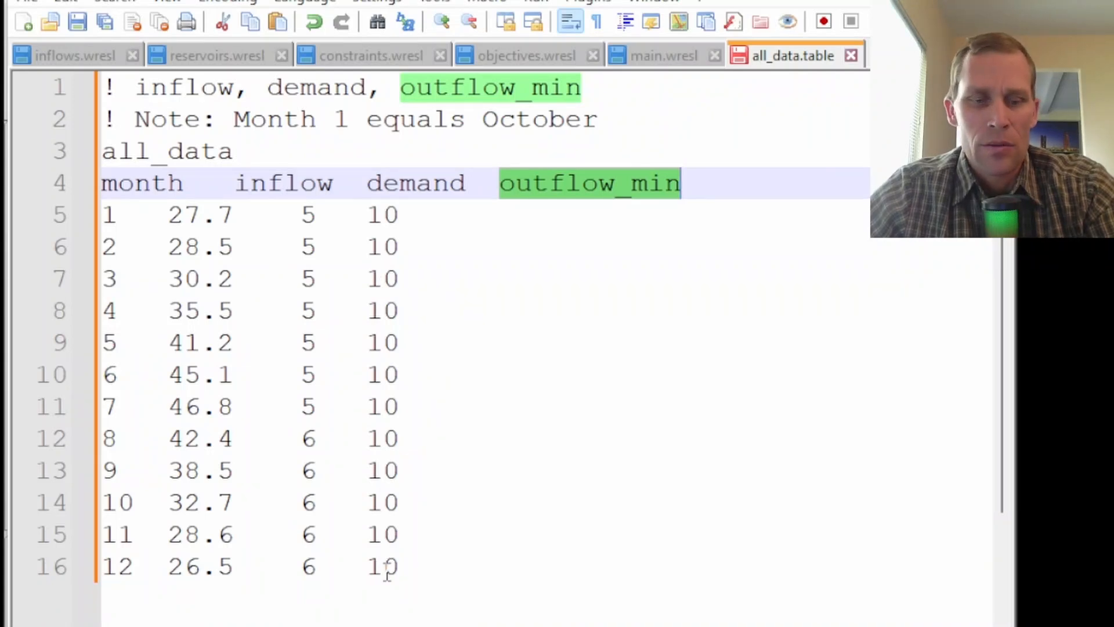
pyautogui.click(107, 22)
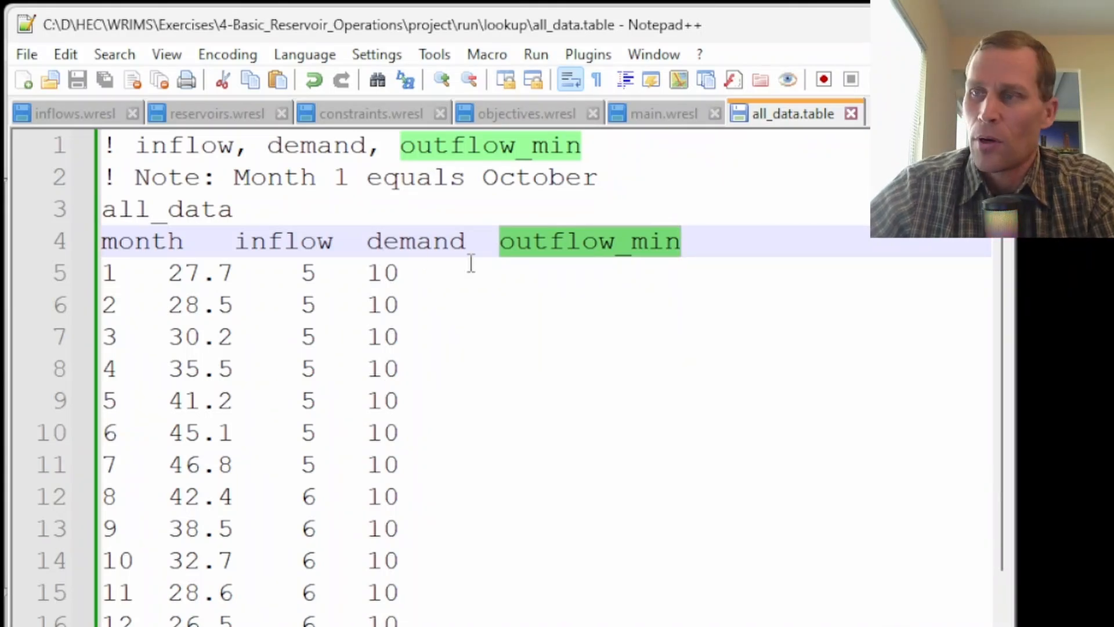
# - In demands.wresl, add and check "svar RD_O_2 {select outflow_min from all_data where month = month}" below the UD_1 definition
pyautogui.click(983, 108)
pyautogui.click(984, 108)
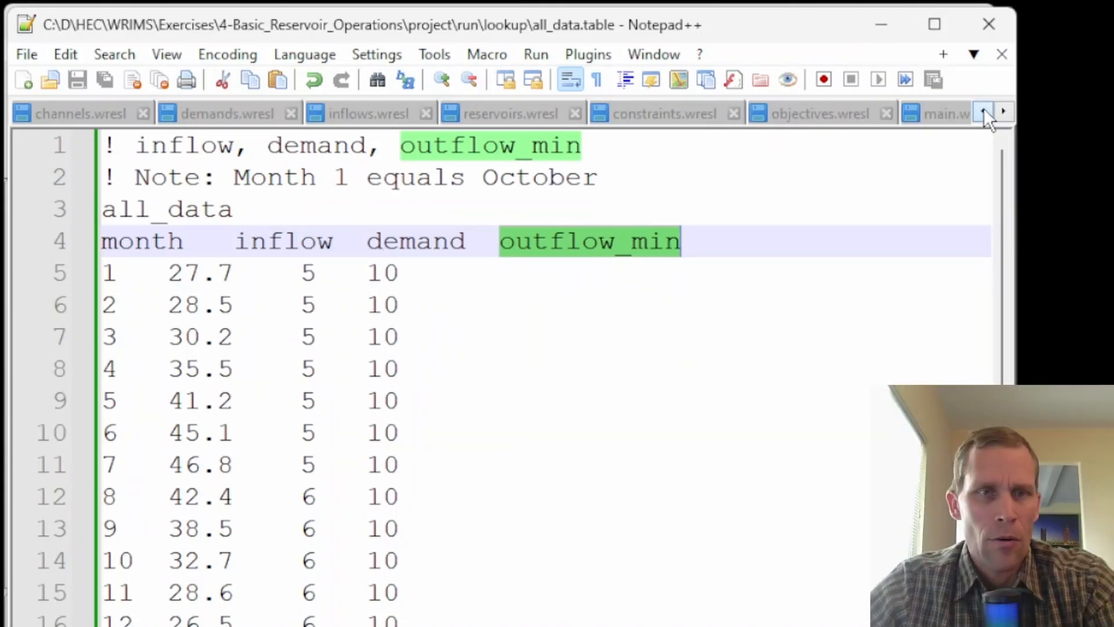
pyautogui.click(207, 116)
pyautogui.click(152, 146)
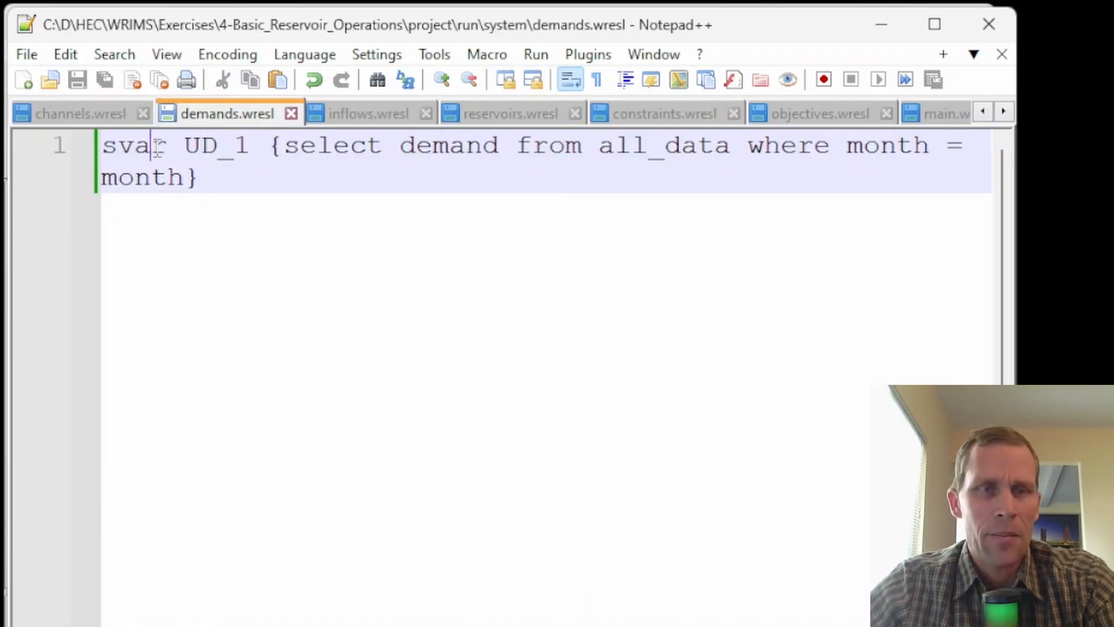
pyautogui.click(213, 177)
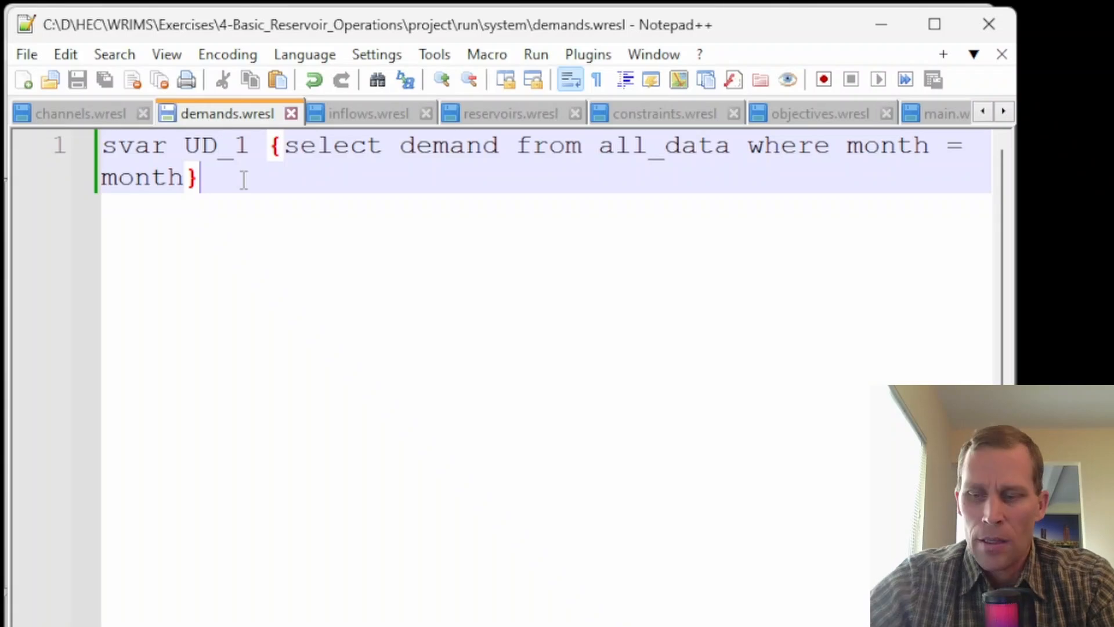
pyautogui.press('Return')
pyautogui.write('svar RD_O_2 {select outflow_min from all_data where month = month}')
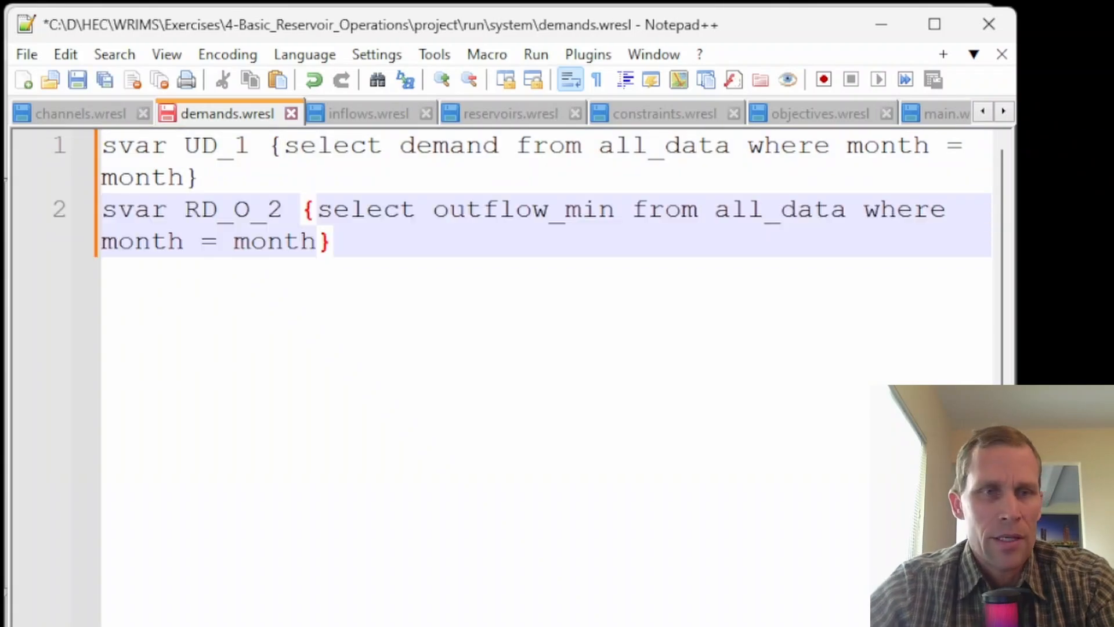
pyautogui.doubleClick(148, 206)
pyautogui.moveTo(183, 209); pyautogui.dragTo(283, 216)
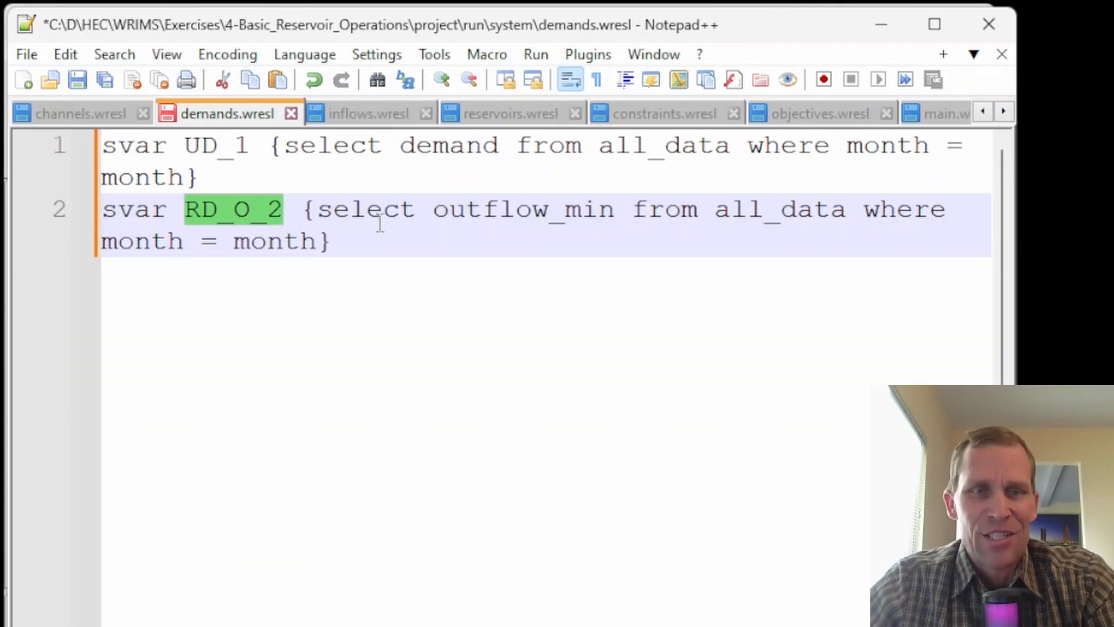
pyautogui.doubleClick(531, 212)
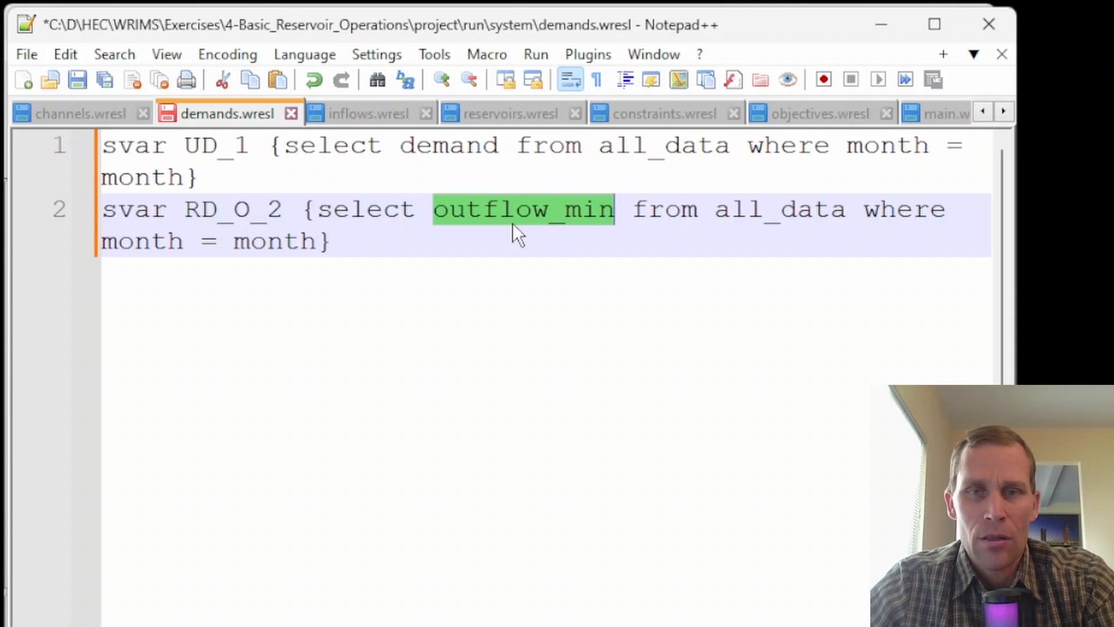
pyautogui.doubleClick(725, 210)
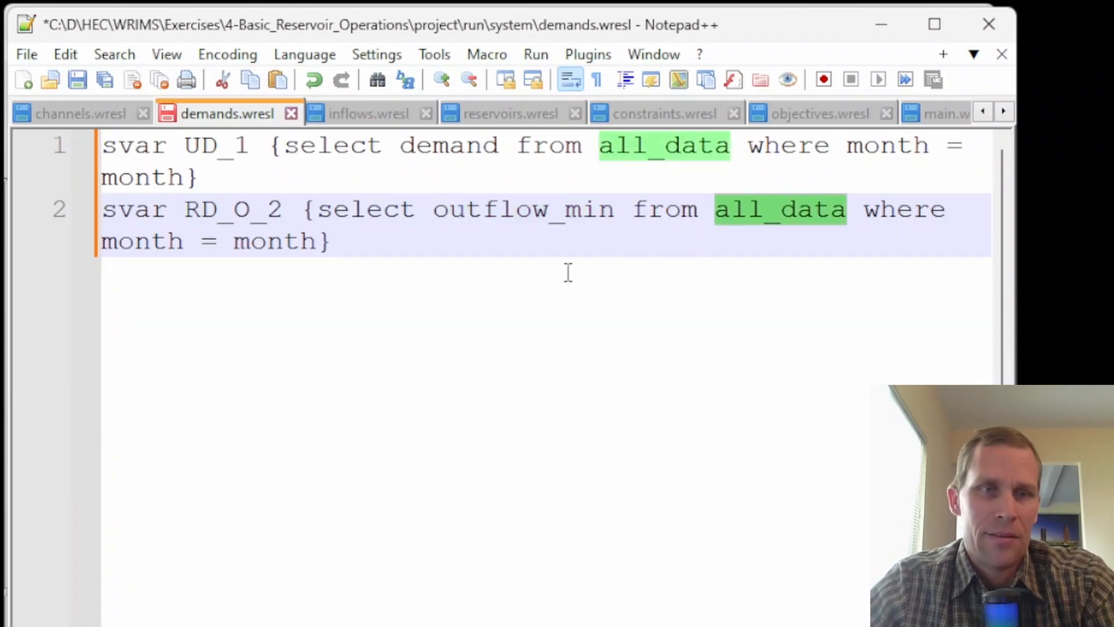
# - In channels.wresl, declare unindented dvars O_2_MIN and O_2_EXTRA below O_2, both of kind 'FLOW-CHANNEL' with units 'CFS'
pyautogui.click(69, 113)
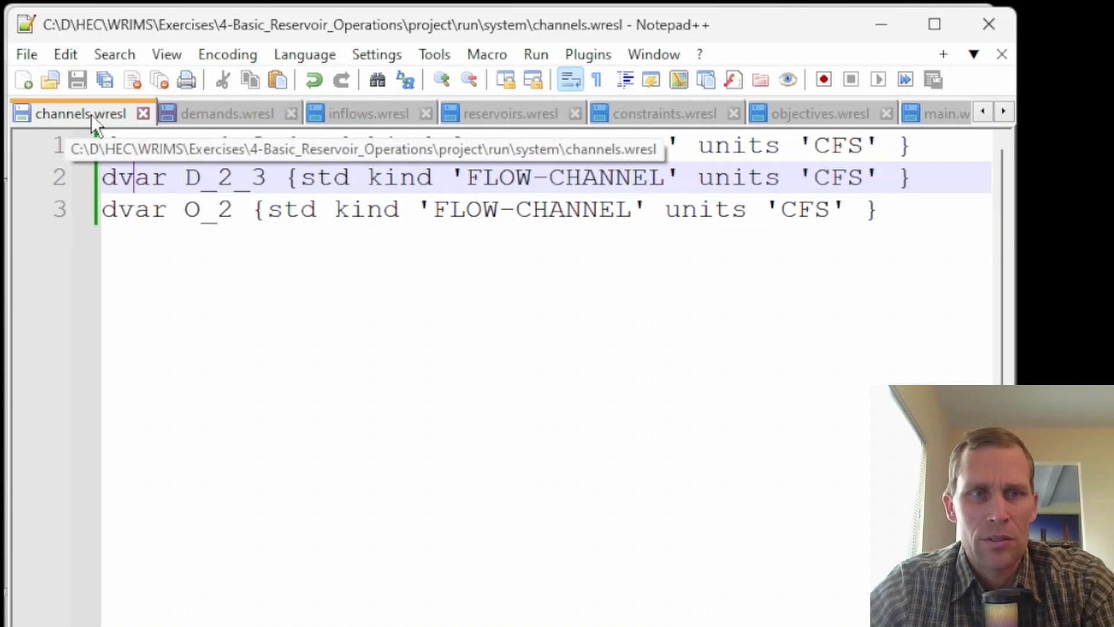
pyautogui.moveTo(184, 211); pyautogui.dragTo(240, 231)
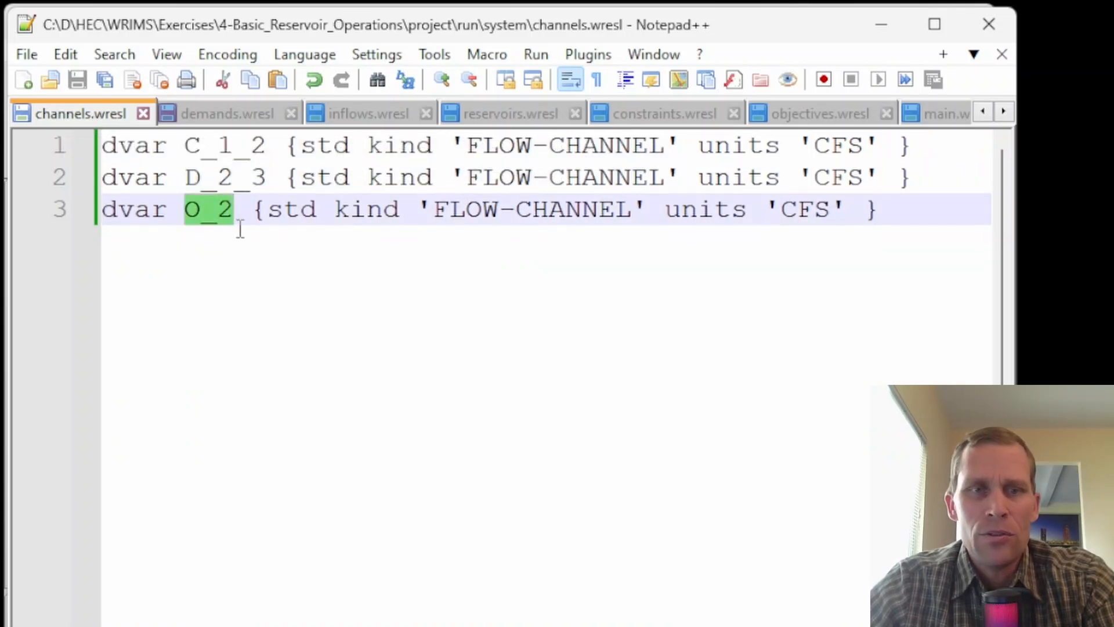
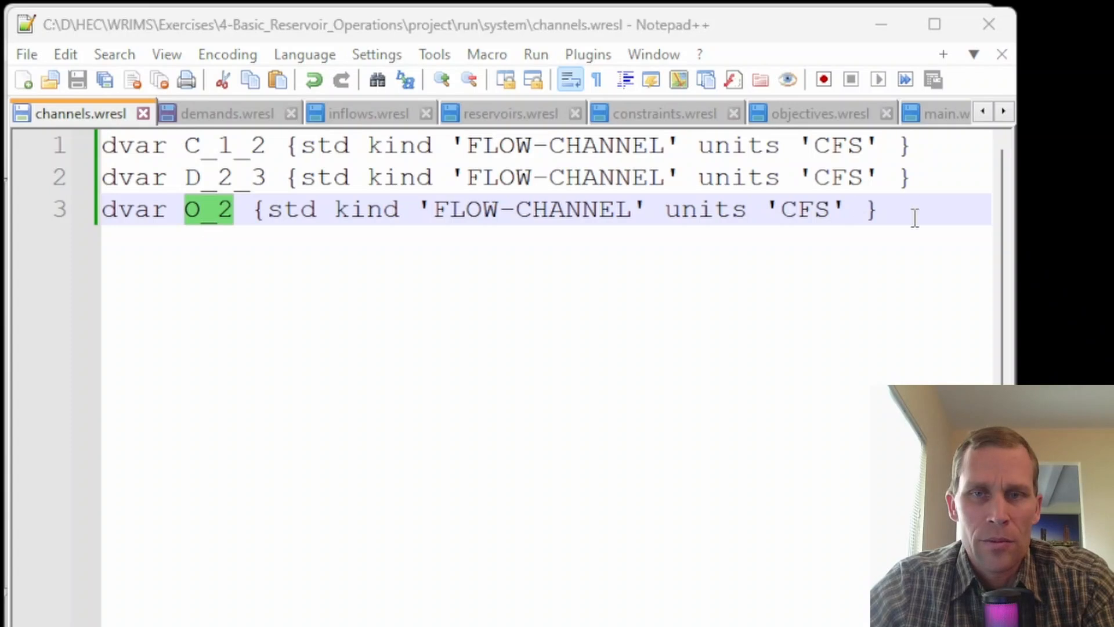
pyautogui.click(911, 210)
pyautogui.write("dvar O_2_MIN {std kind 'FLOW-CHANNEL' units 'CFS' }     dvar O_2_EXTRA {std kind 'FLOW-CHANNEL' units 'CFS' }")
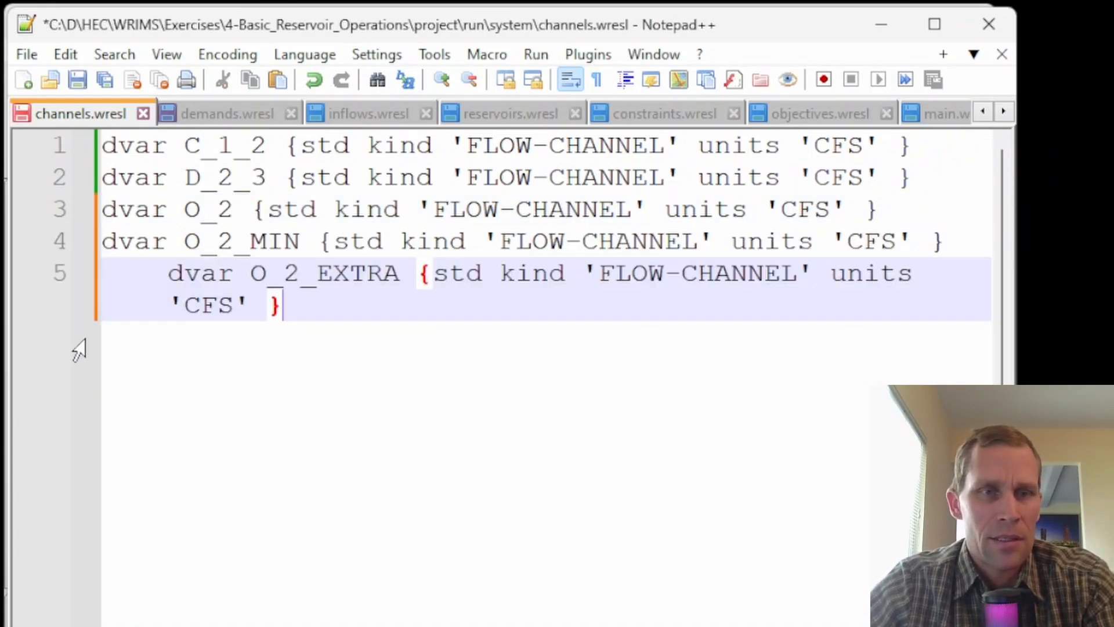
pyautogui.click(169, 273)
pyautogui.press('BackSpace')
pyautogui.moveTo(102, 242); pyautogui.dragTo(948, 293)
pyautogui.press('Right')
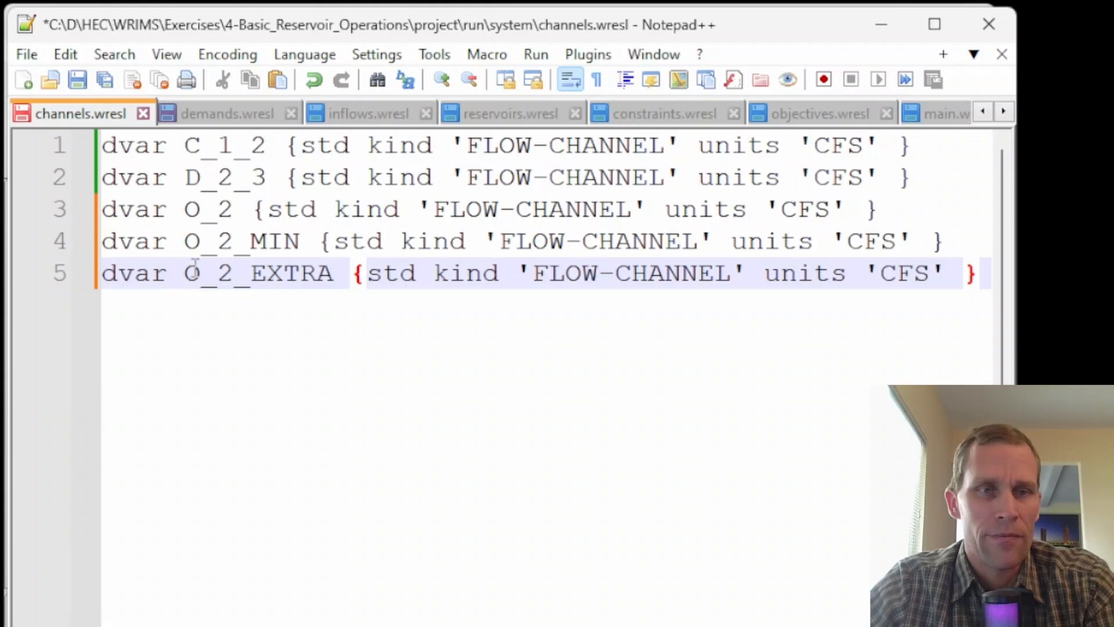
# - Check the O_2_MIN, O_2_EXTRA and O_2 declarations against each other and save channels.wresl
pyautogui.doubleClick(256, 243)
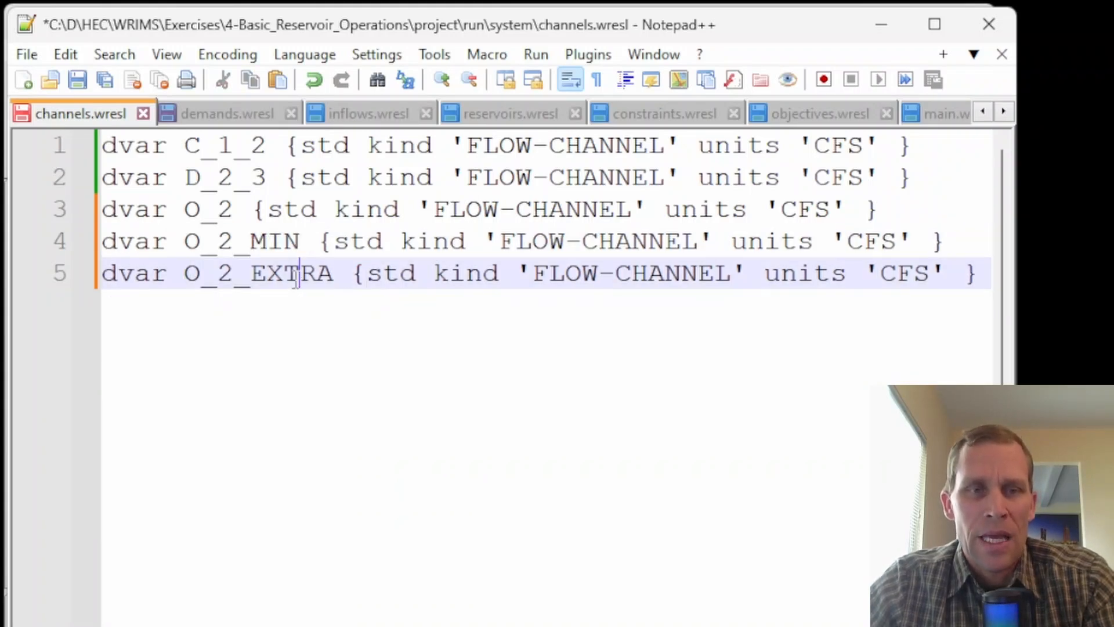
pyautogui.doubleClick(296, 273)
pyautogui.doubleClick(279, 242)
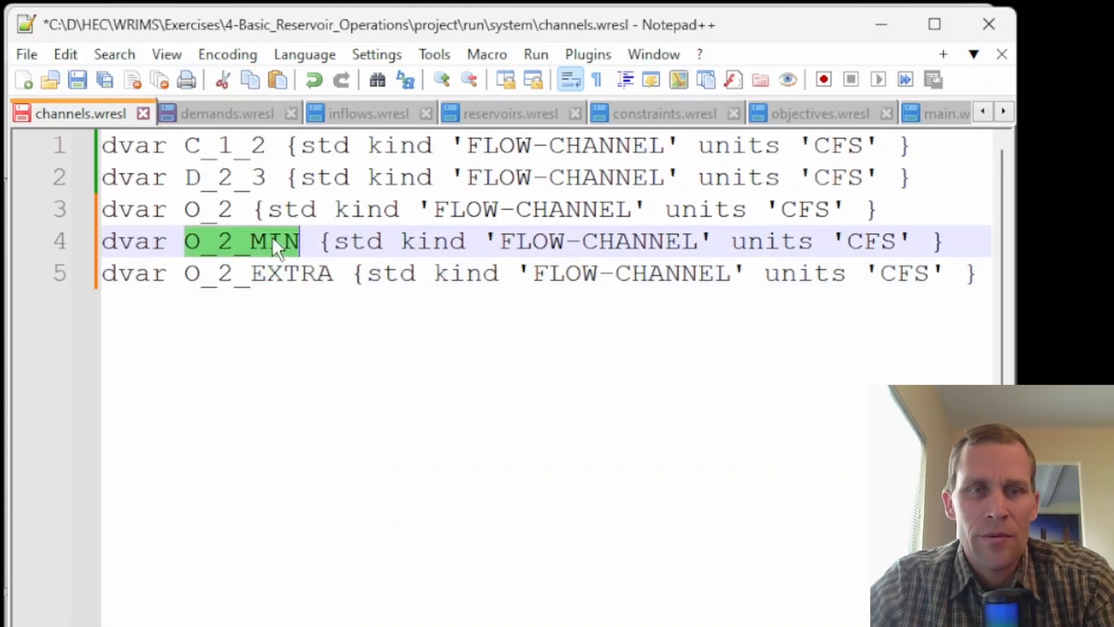
pyautogui.doubleClick(297, 272)
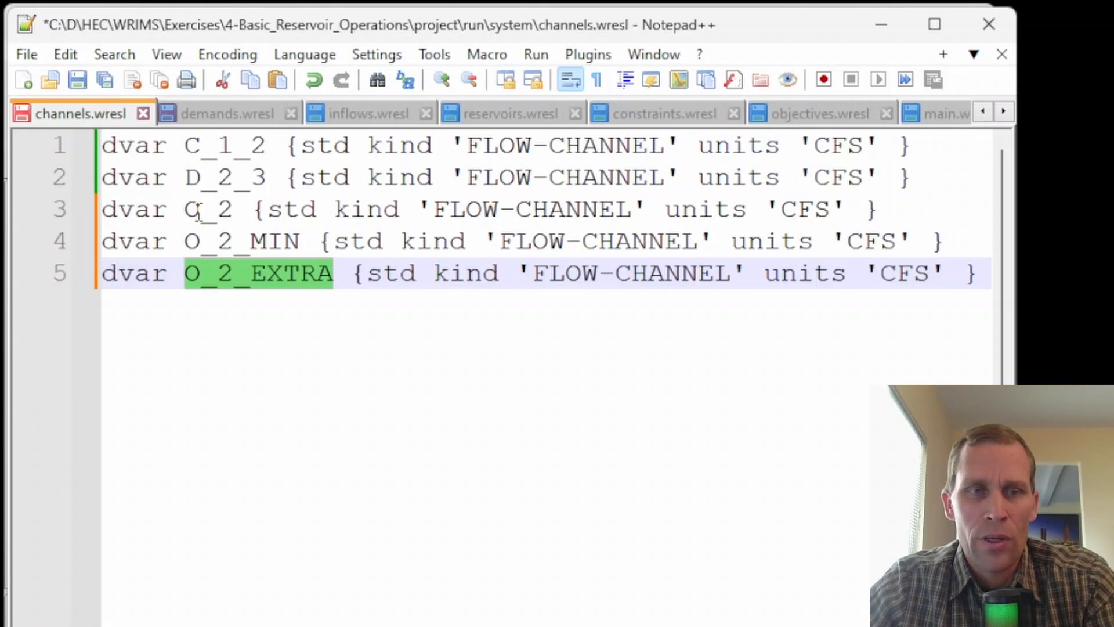
pyautogui.moveTo(184, 214); pyautogui.dragTo(235, 215)
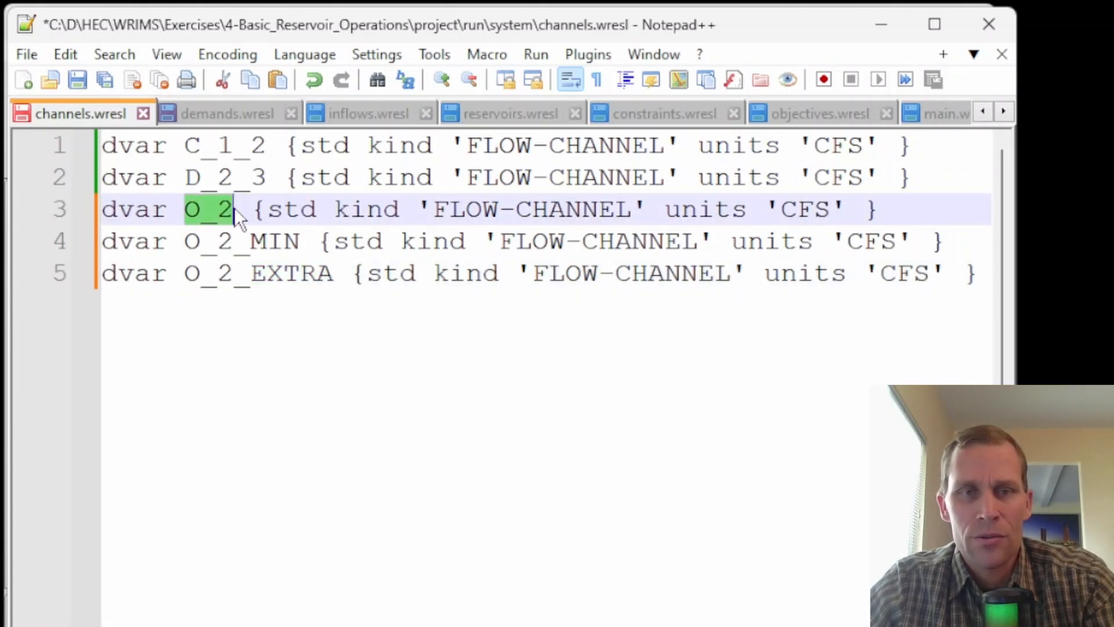
pyautogui.hotkey('ctrl', 's')
# - In constraints.wresl, add and check "goal continuity_O2 {O_2 - O_2_MIN - O_2_EXTRA = 0}" below the continuity_N2 goal
pyautogui.click(650, 113)
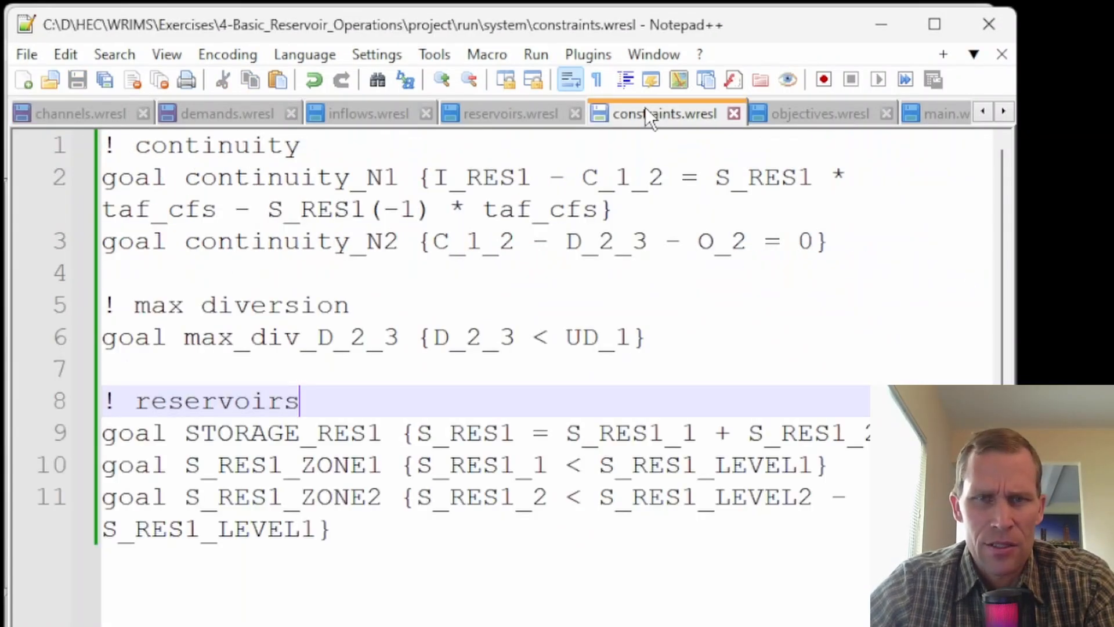
pyautogui.doubleClick(277, 144)
pyautogui.click(840, 241)
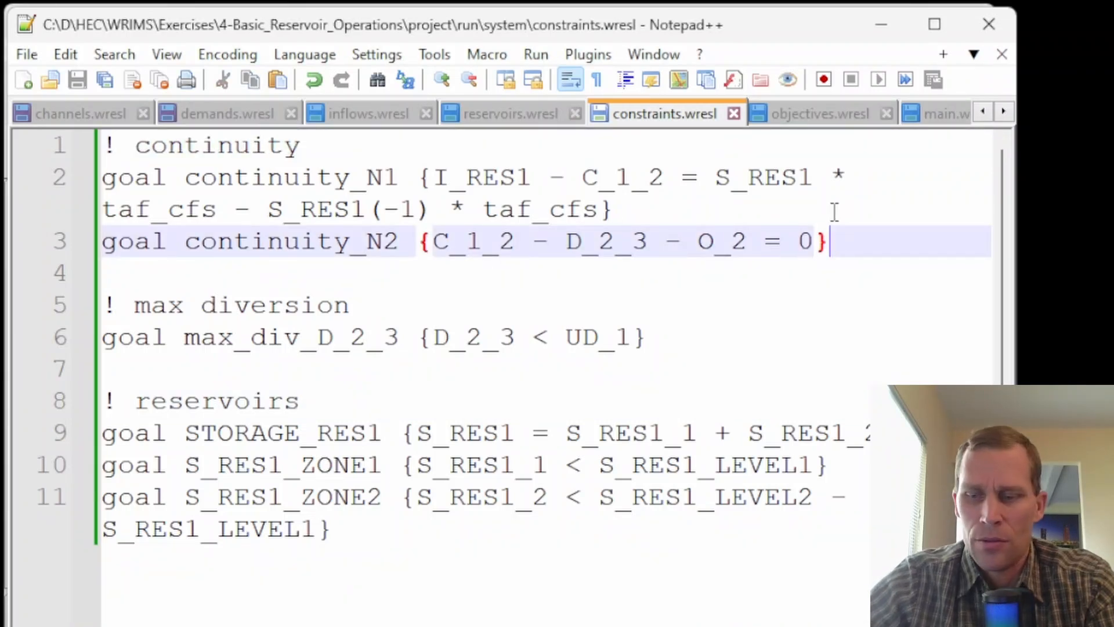
pyautogui.press('Return')
pyautogui.write('goal continuity_O2 {O_2 - O_2_MIN - O_2_EXTRA = 0}')
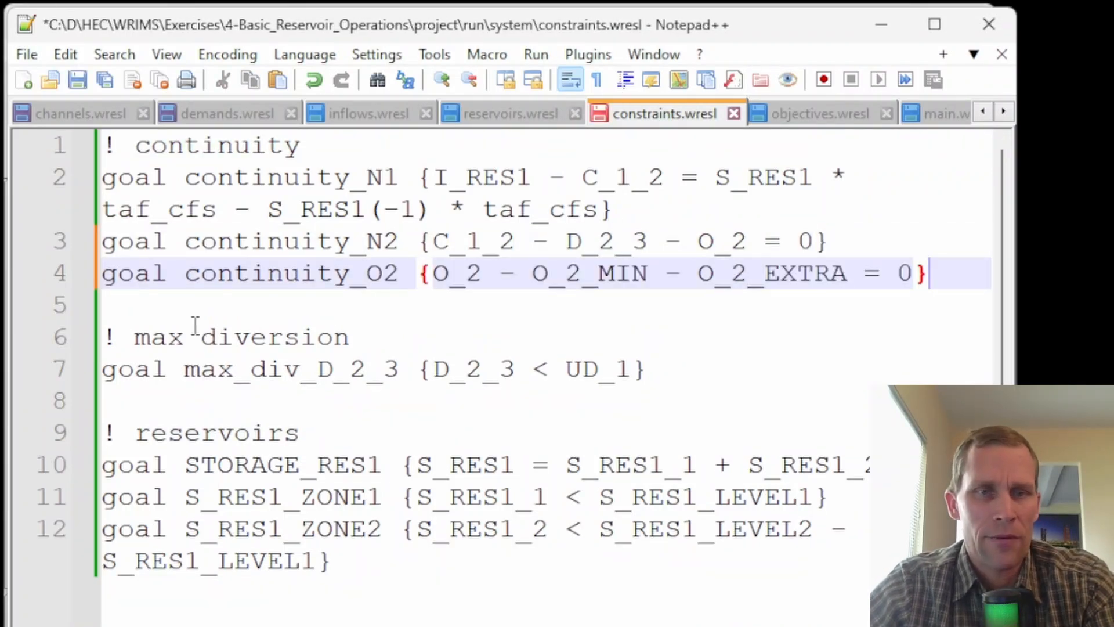
pyautogui.click(224, 293)
pyautogui.click(232, 280)
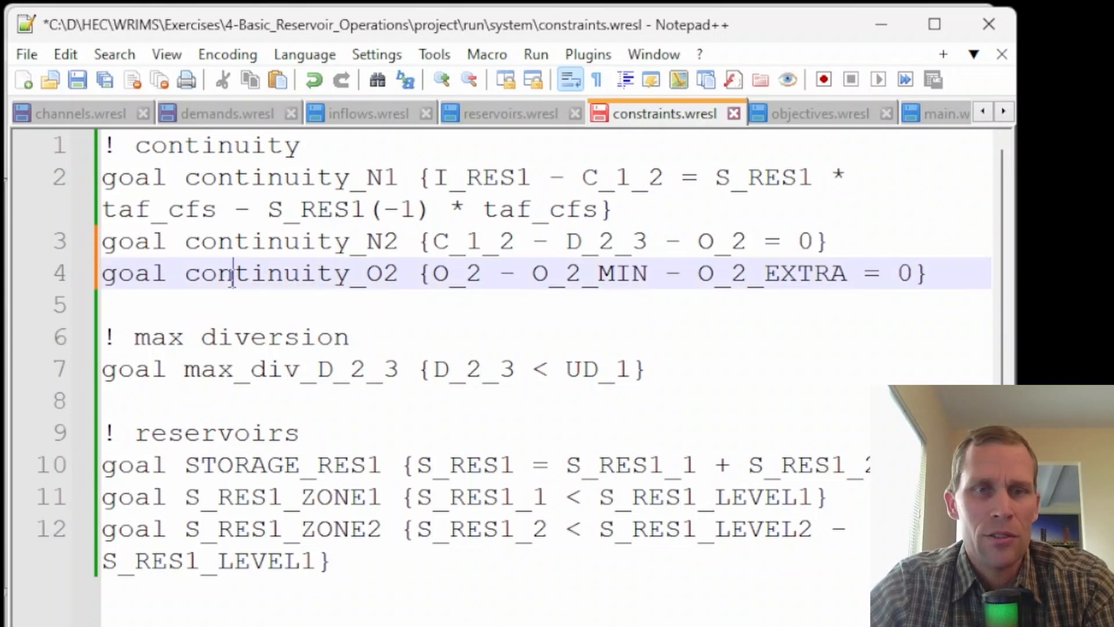
pyautogui.doubleClick(232, 280)
pyautogui.moveTo(433, 274); pyautogui.dragTo(848, 275)
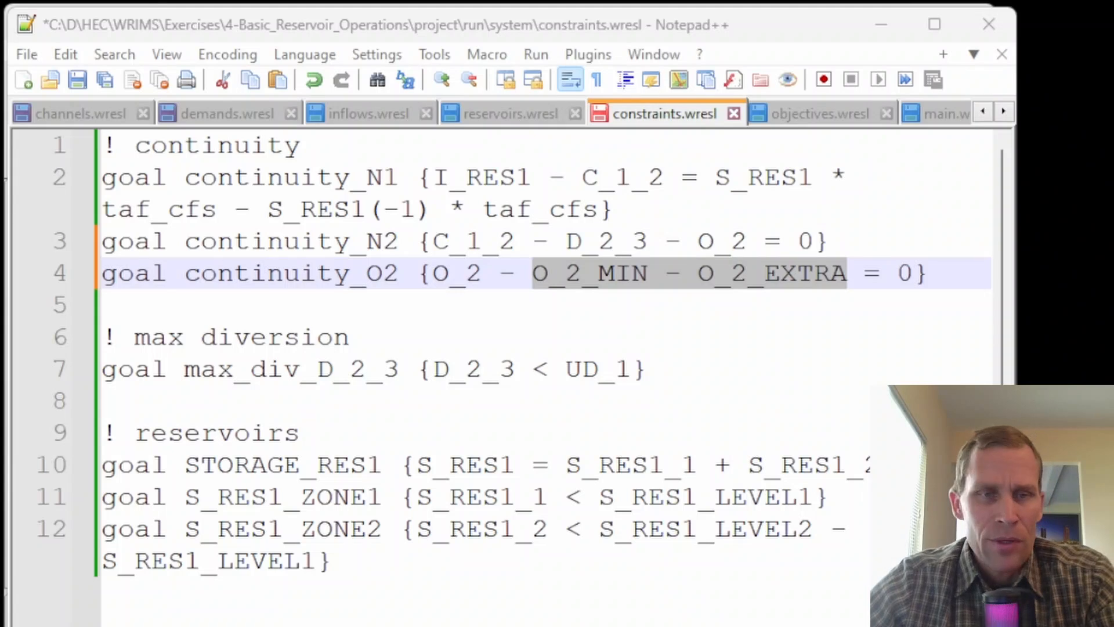
# - Below max_div_D_2_3, add and check the unindented comment "! max river demand" and "goal max_rd_O_2 {O_2_MIN < RD_O_2 }"
pyautogui.moveTo(235, 337)
pyautogui.mouseDown()
pyautogui.moveTo(250, 337)
pyautogui.moveTo(248, 368)
pyautogui.moveTo(234, 340)
pyautogui.mouseUp()
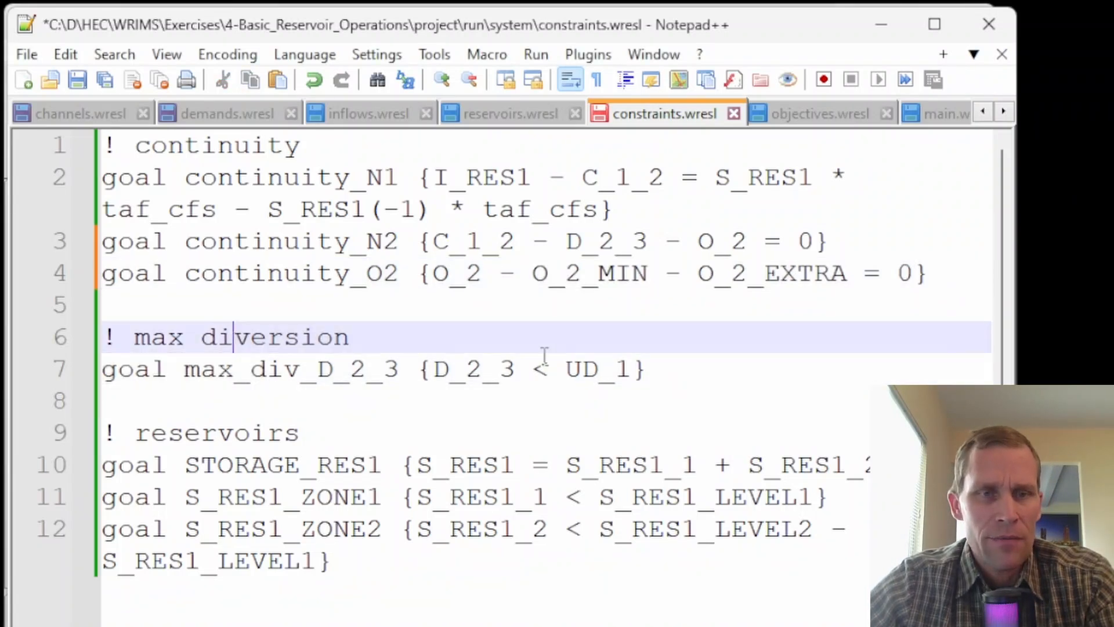
pyautogui.click(654, 367)
pyautogui.write('! max river demand     goal max_rd_O_2 {O_2_MIN < RD_O_2 }')
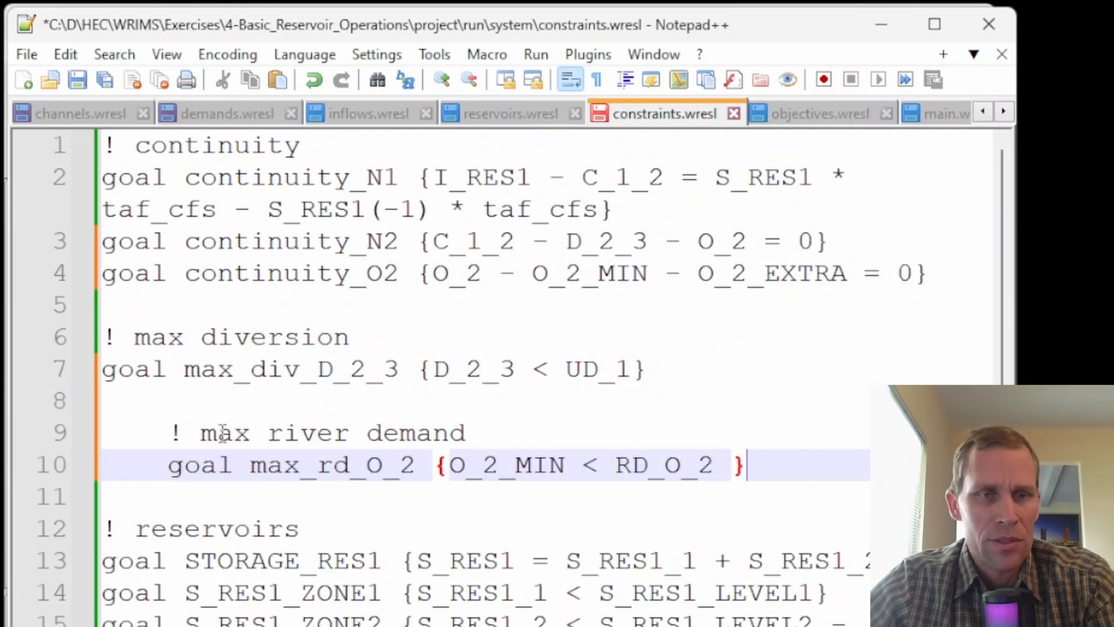
pyautogui.moveTo(235, 432); pyautogui.dragTo(257, 461)
pyautogui.hotkey('shift', 'Tab')
pyautogui.doubleClick(239, 472)
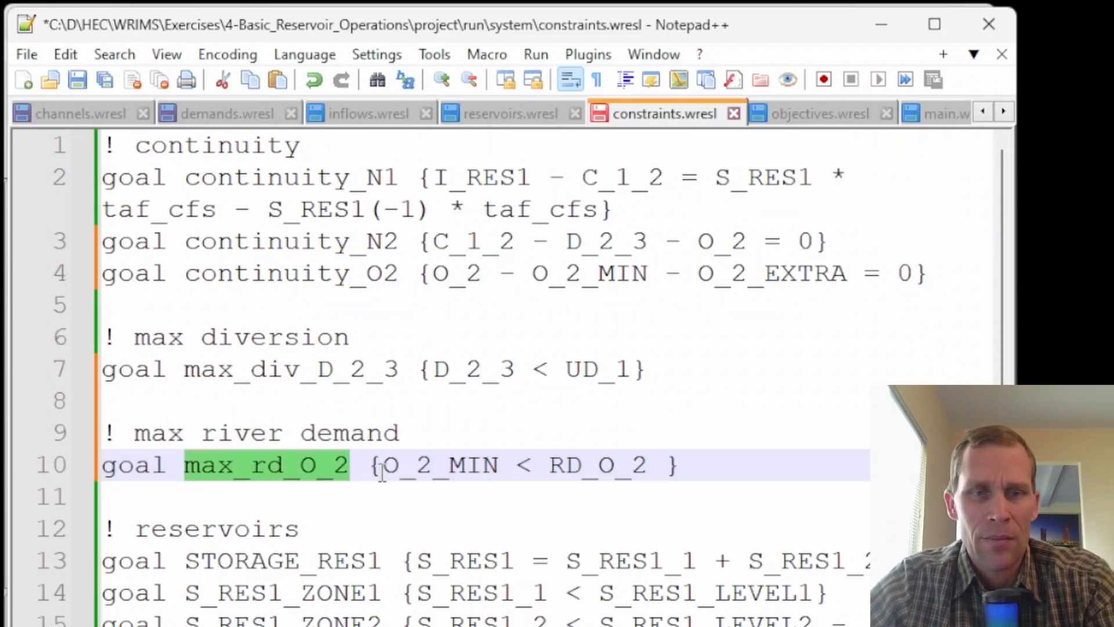
pyautogui.moveTo(382, 471); pyautogui.dragTo(494, 476)
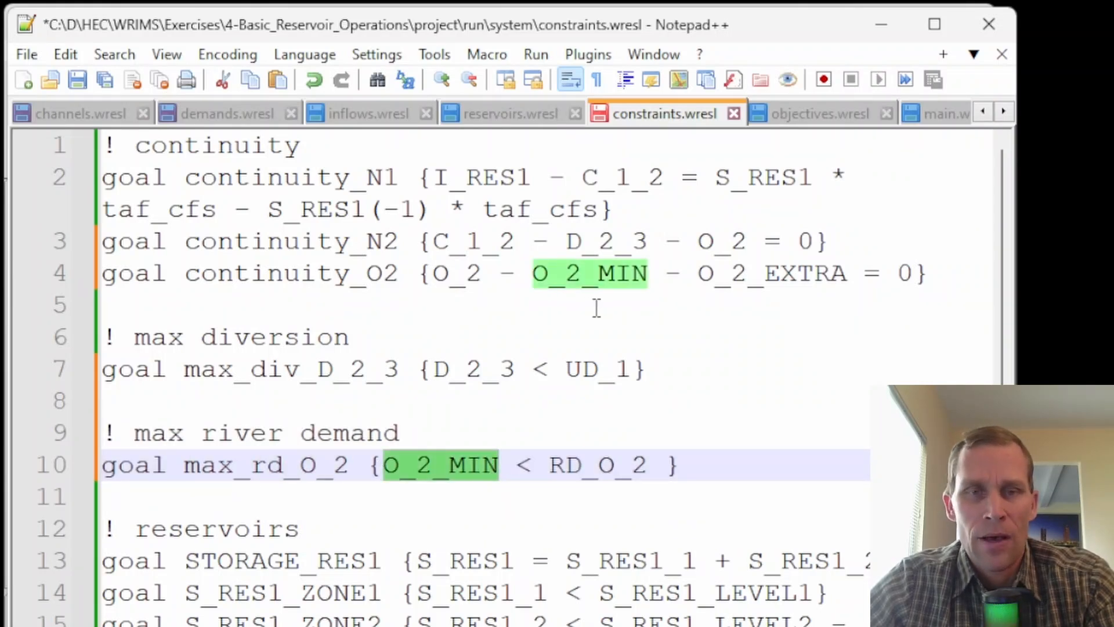
pyautogui.doubleClick(588, 471)
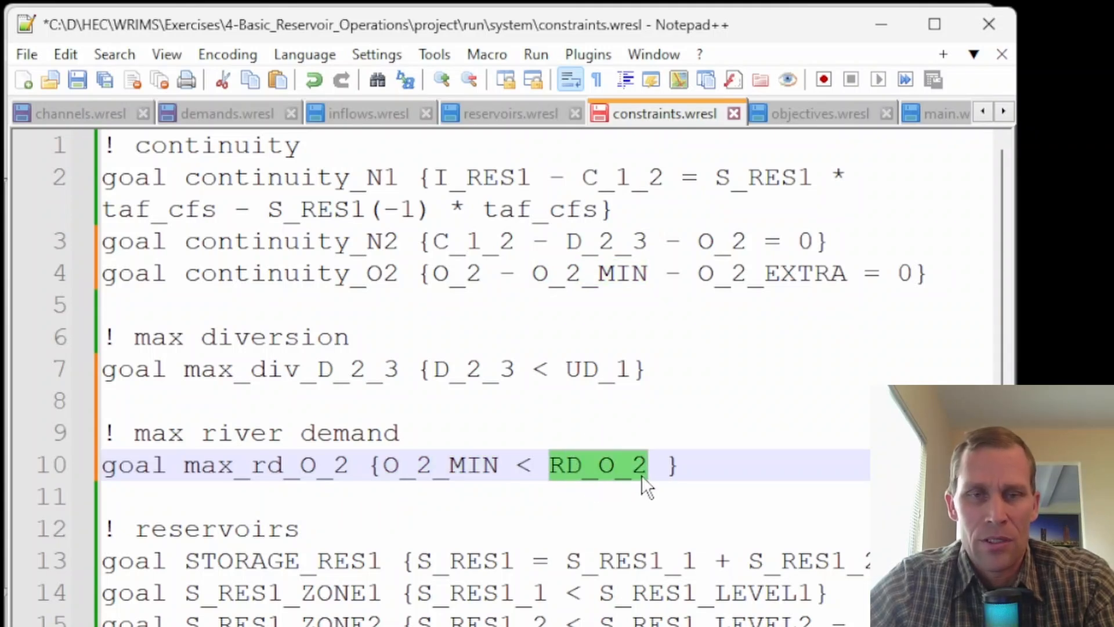
pyautogui.click(615, 468)
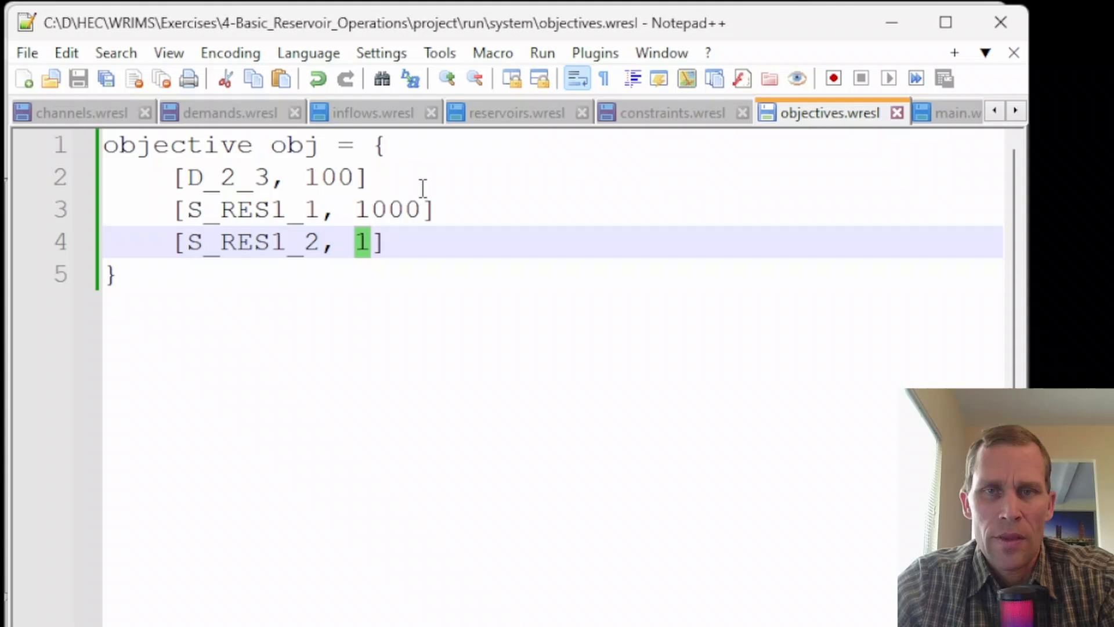
# - In objectives.wresl, add the weight entry "[O_2_MIN, 120]" below the D_2_3 entry and check its name and weight
pyautogui.click(423, 188)
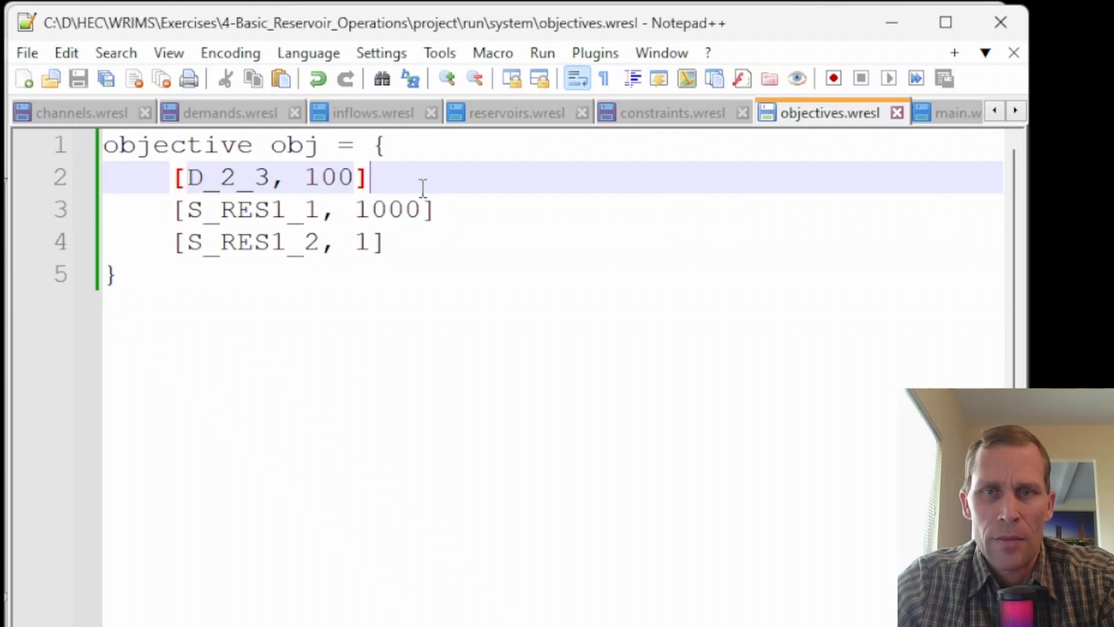
pyautogui.press('Return')
pyautogui.write('[O_2_MIN, 120]')
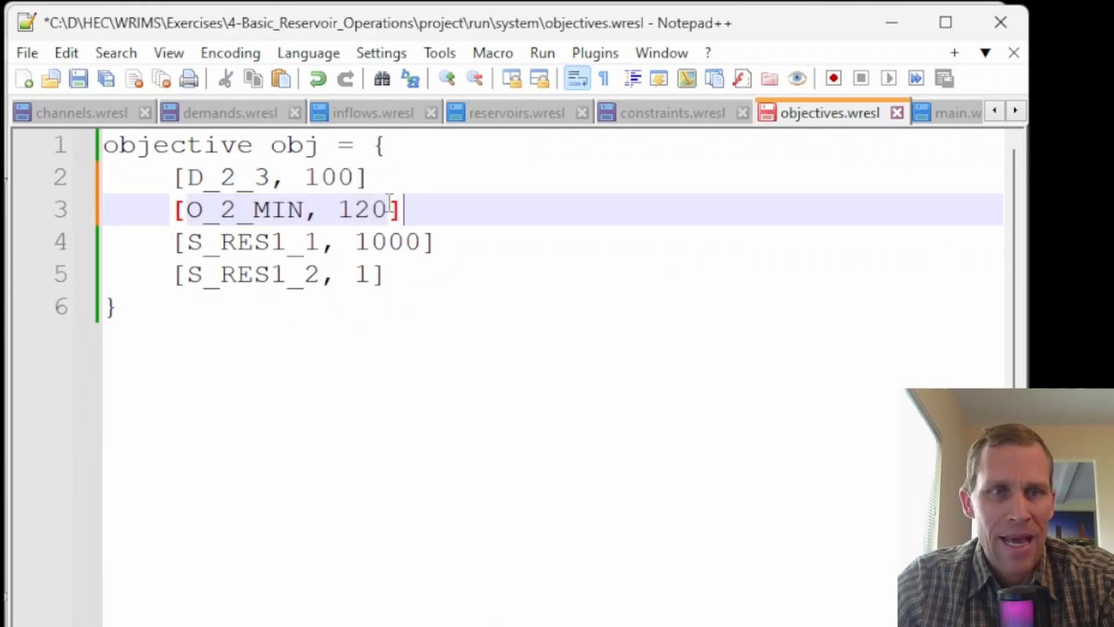
pyautogui.doubleClick(380, 209)
pyautogui.doubleClick(265, 210)
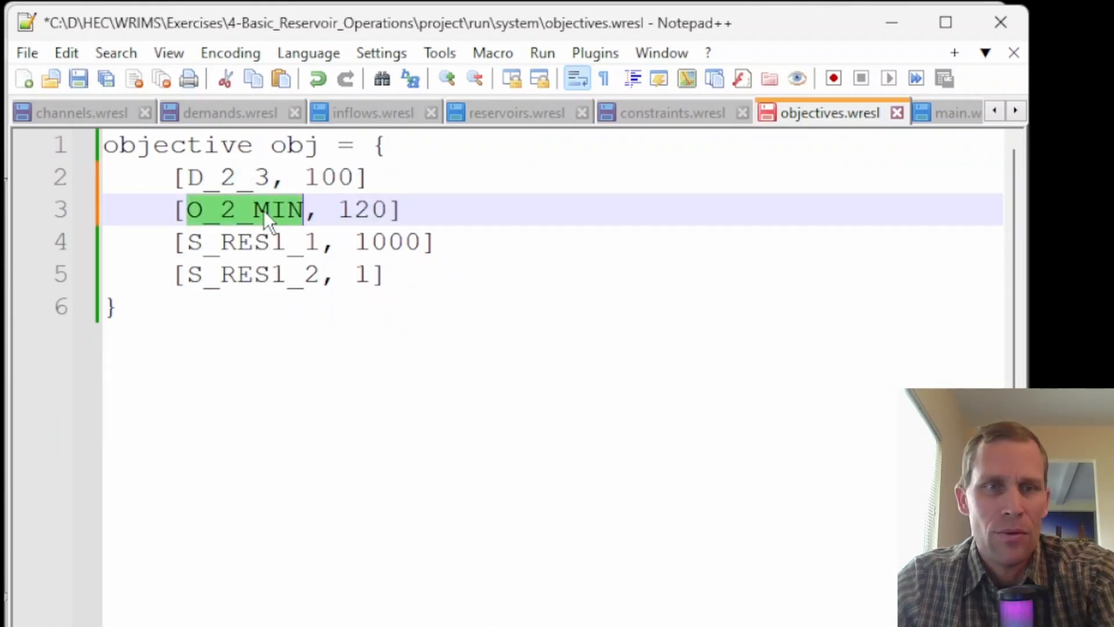
pyautogui.moveTo(340, 212); pyautogui.dragTo(381, 212)
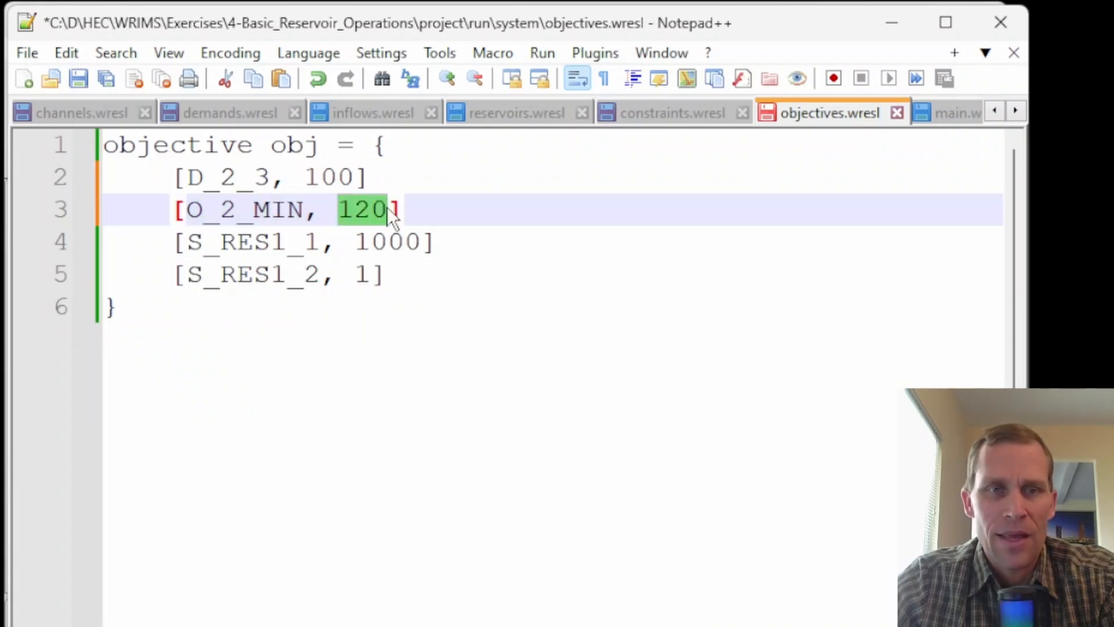
# - Compare the O_2_MIN weight with the D_2_3 weight and save objectives.wresl
pyautogui.click(342, 211)
pyautogui.doubleClick(324, 177)
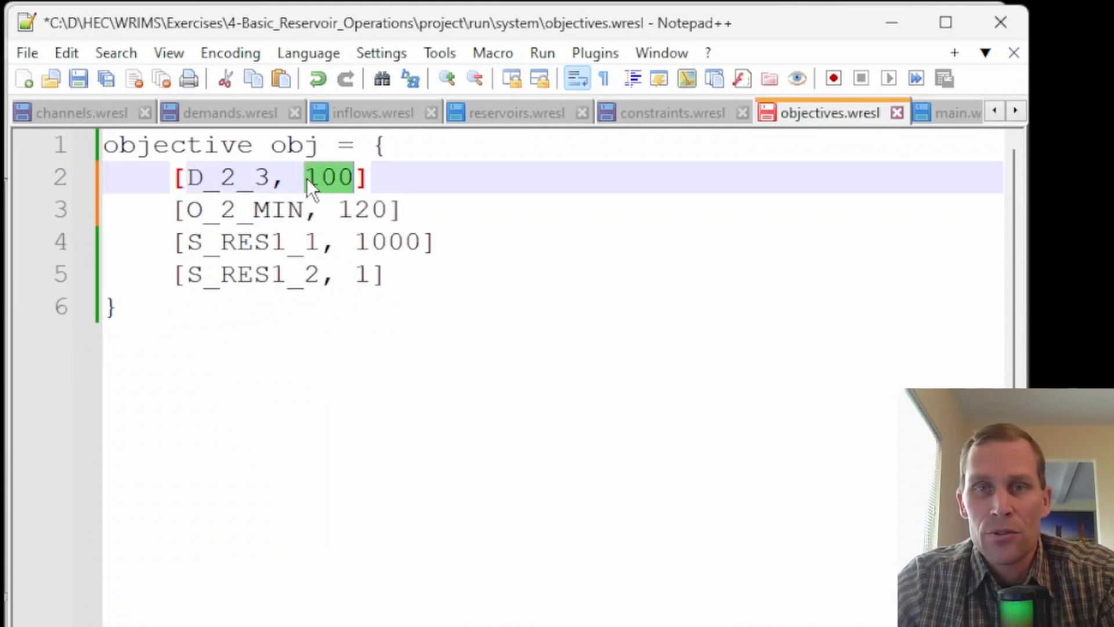
pyautogui.click(306, 177)
pyautogui.doubleClick(243, 179)
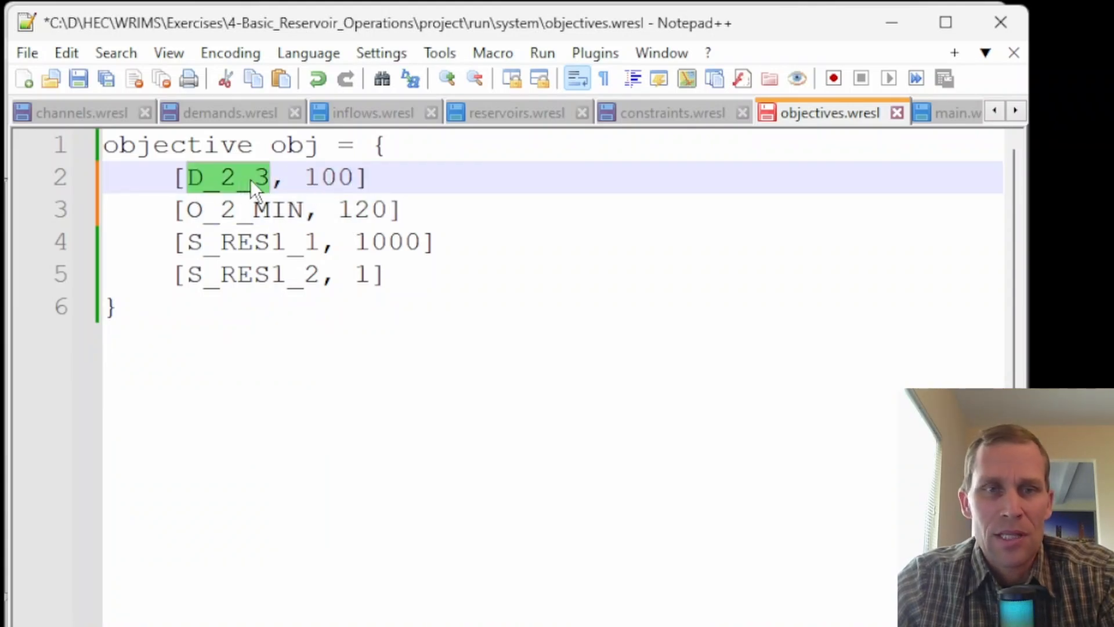
pyautogui.moveTo(304, 177); pyautogui.dragTo(355, 177)
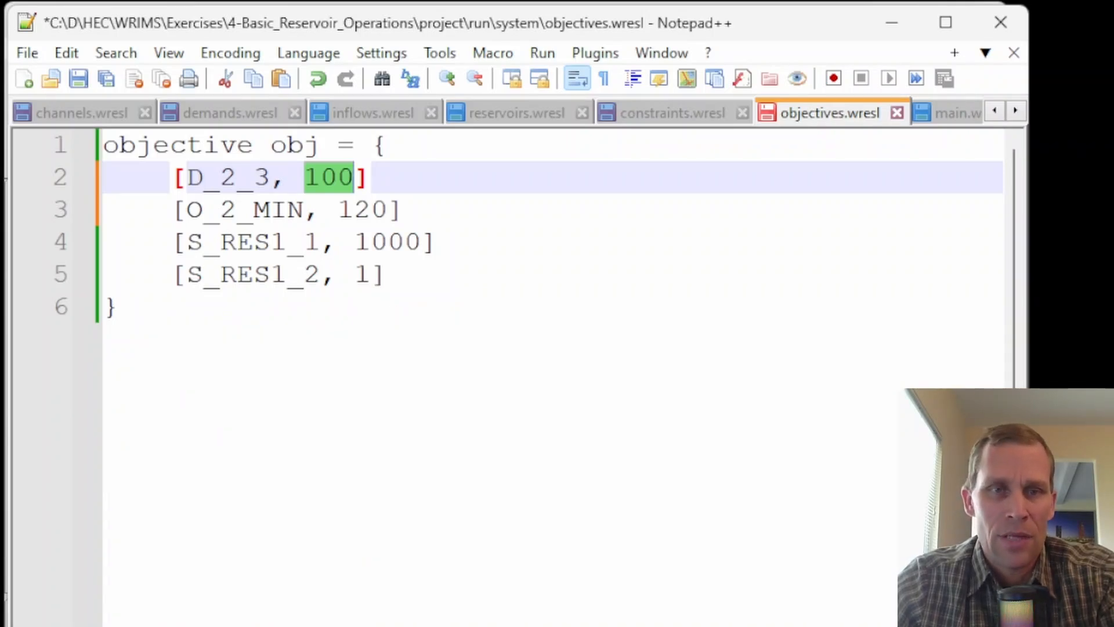
pyautogui.hotkey('ctrl', 's')
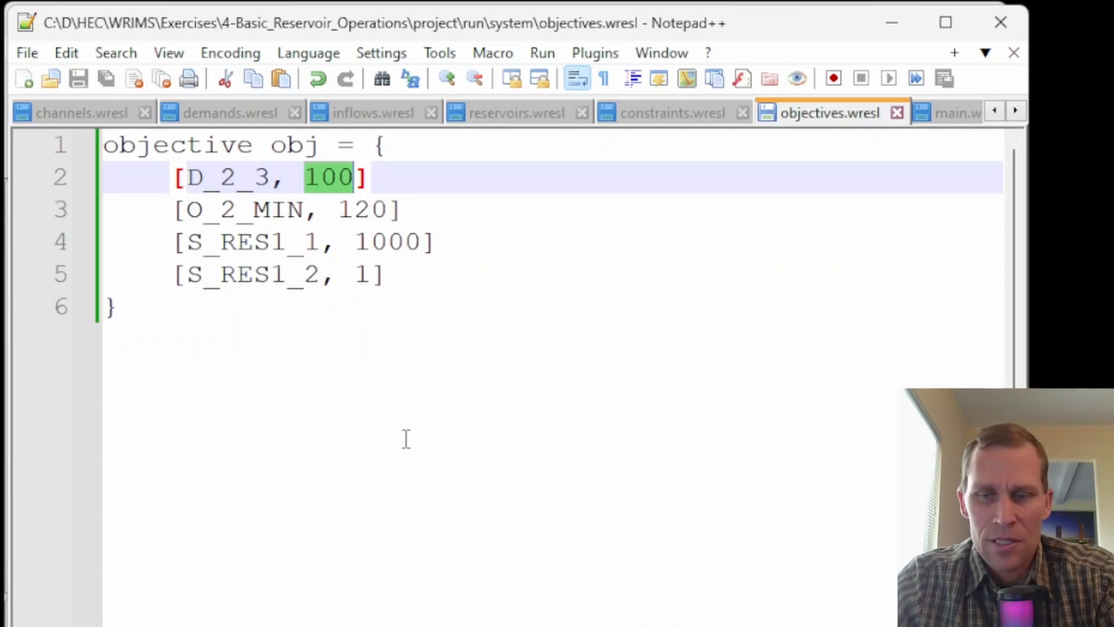
# - Switch to the Eclipse IDE and run the E4_Basic_Reservoir_Operations launch file
pyautogui.hotkey('alt', 'Tab')
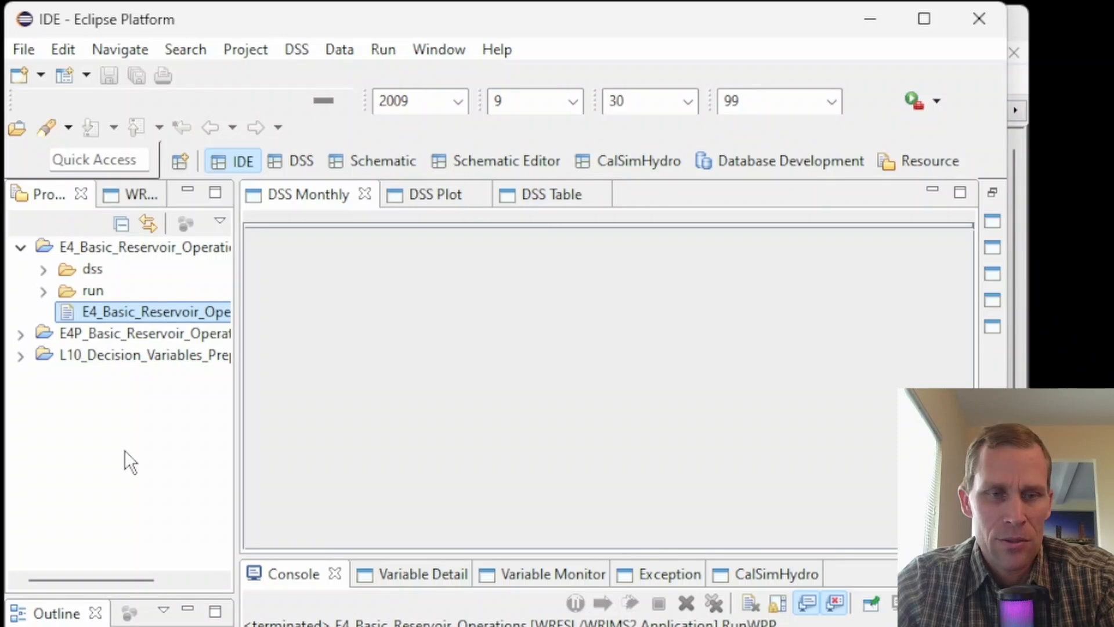
pyautogui.rightClick(103, 316)
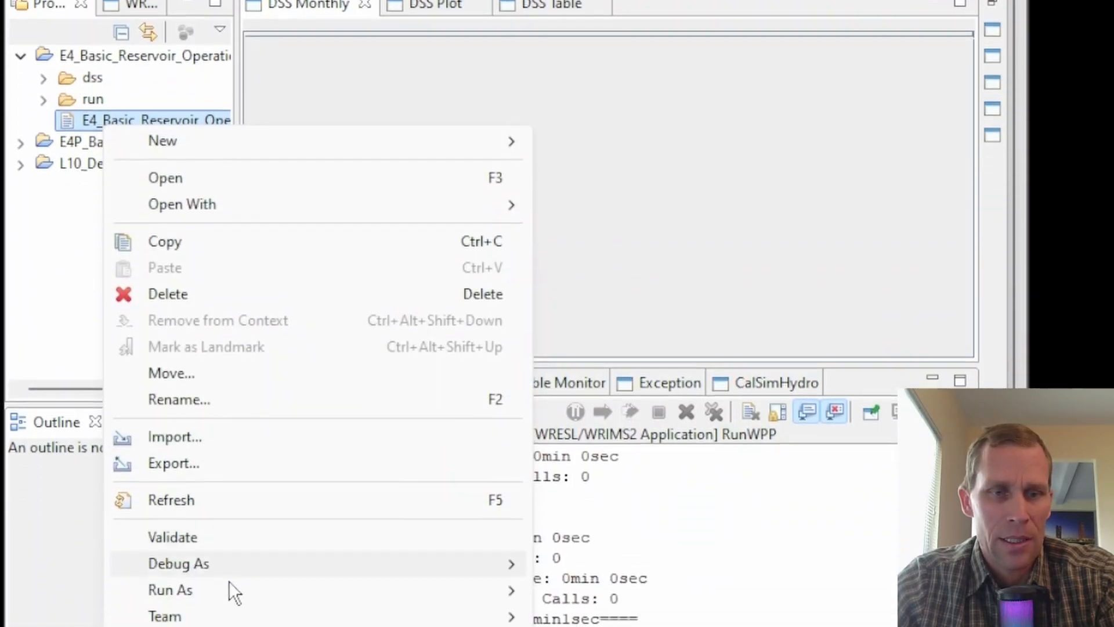
pyautogui.moveTo(268, 590)
pyautogui.click(594, 557)
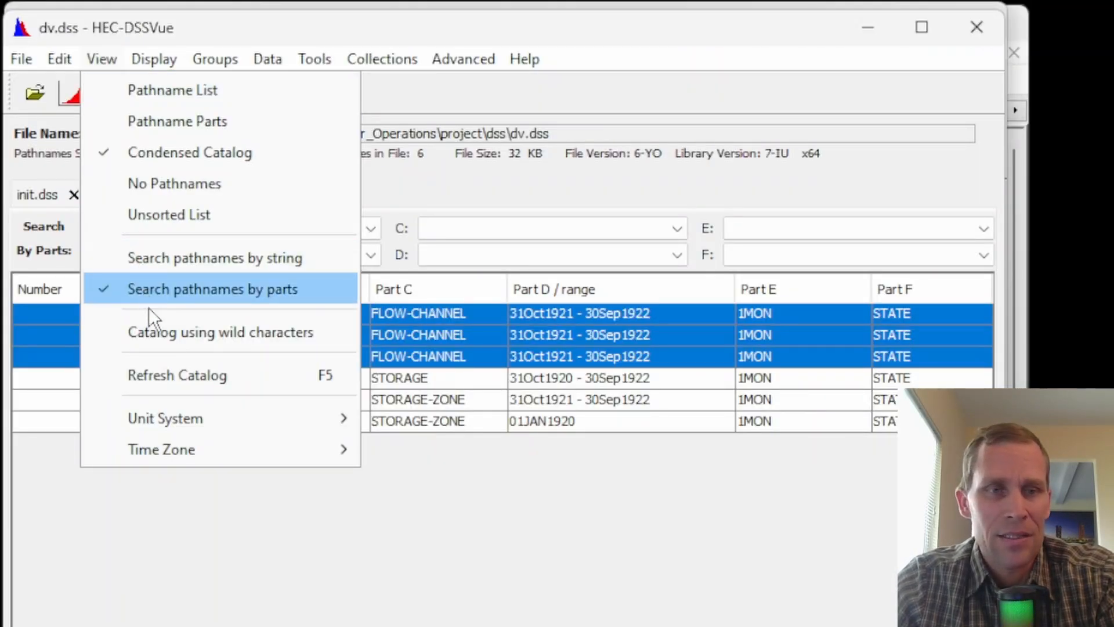
# - In HEC-DSSVue, refresh the dv.dss catalog and tabulate the O_2, O_2_EXTRA and O_2_MIN flows together
pyautogui.click(180, 376)
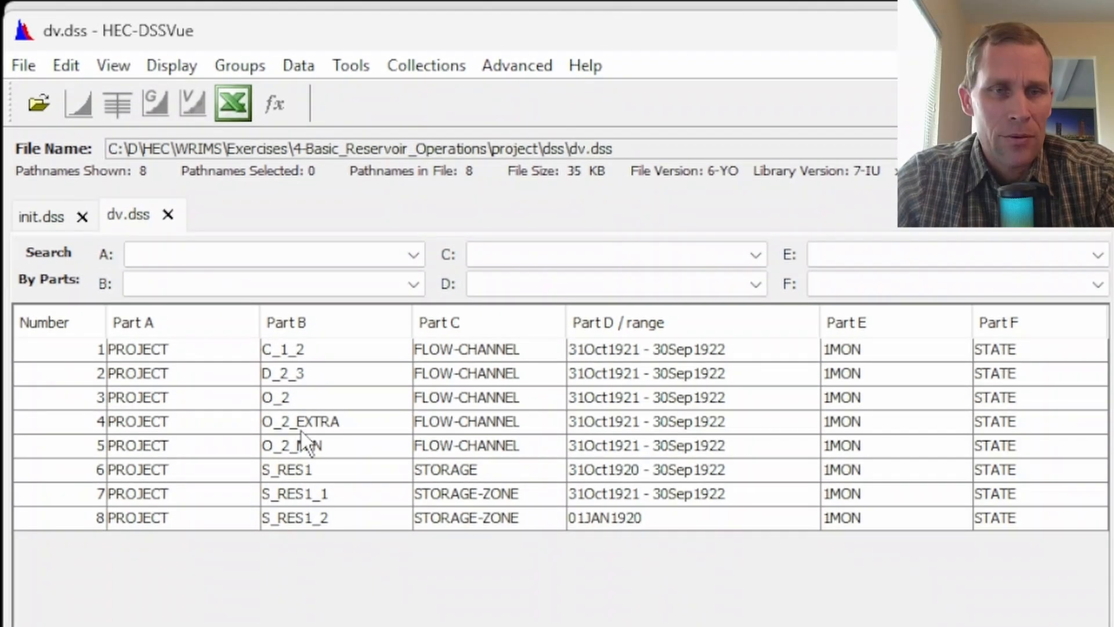
pyautogui.click(297, 410)
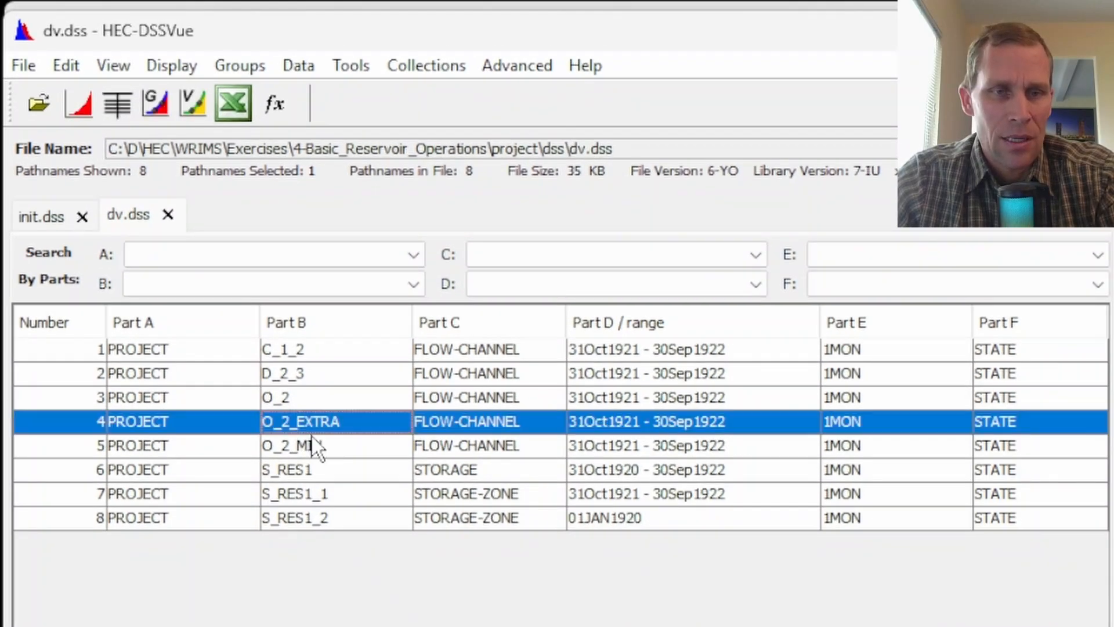
pyautogui.keyDown('ctrl'); pyautogui.click(317, 445); pyautogui.keyUp('ctrl')
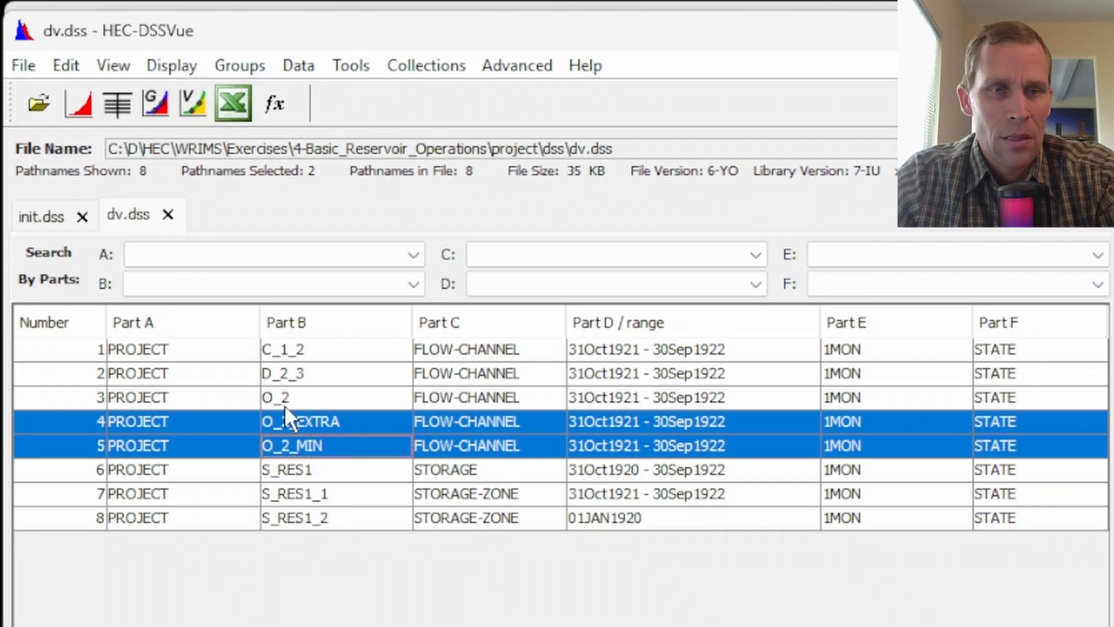
pyautogui.keyDown('ctrl'); pyautogui.click(304, 397); pyautogui.keyUp('ctrl')
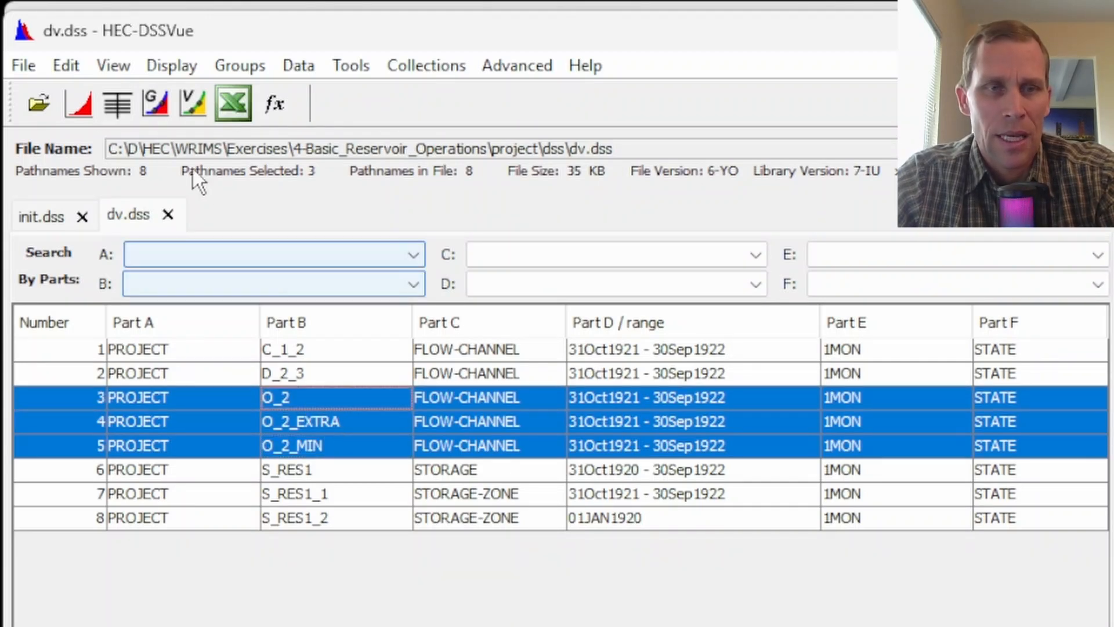
pyautogui.click(117, 104)
pyautogui.moveTo(155, 85); pyautogui.dragTo(398, 102)
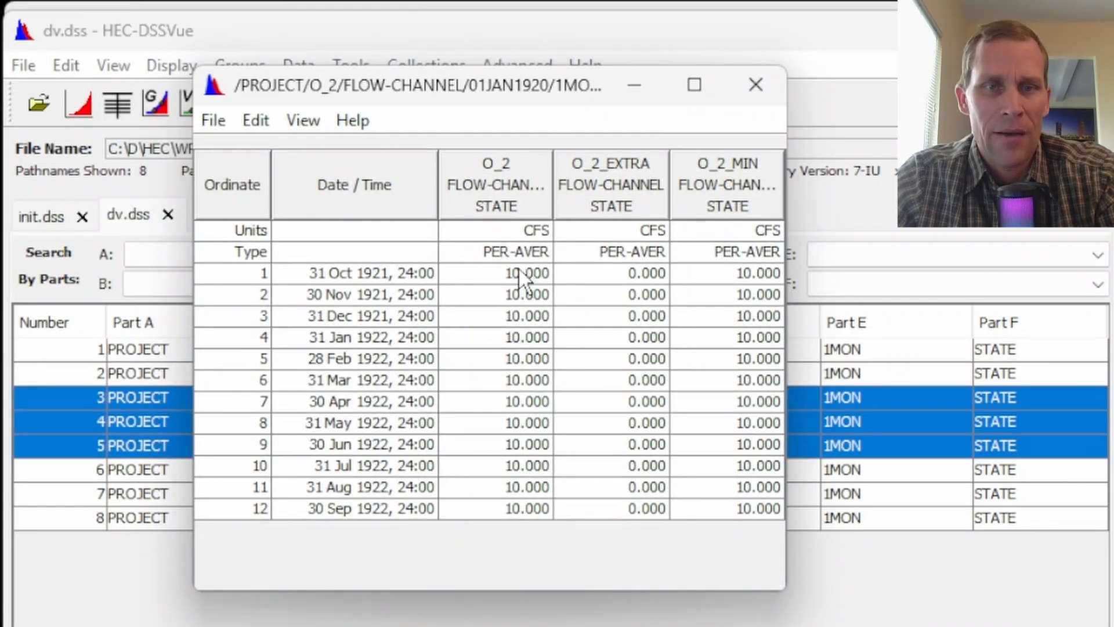
# - Examine the monthly O_2, O_2_EXTRA and O_2_MIN values in the table, and close it
pyautogui.moveTo(518, 267); pyautogui.dragTo(524, 448)
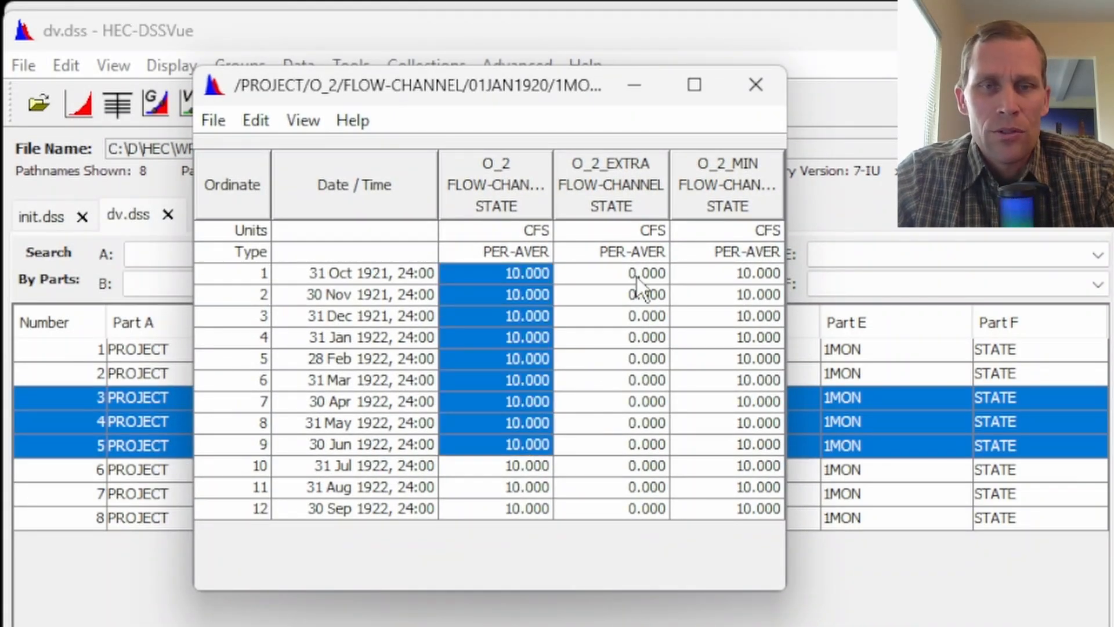
pyautogui.moveTo(637, 277); pyautogui.dragTo(657, 410)
pyautogui.moveTo(763, 280); pyautogui.dragTo(773, 409)
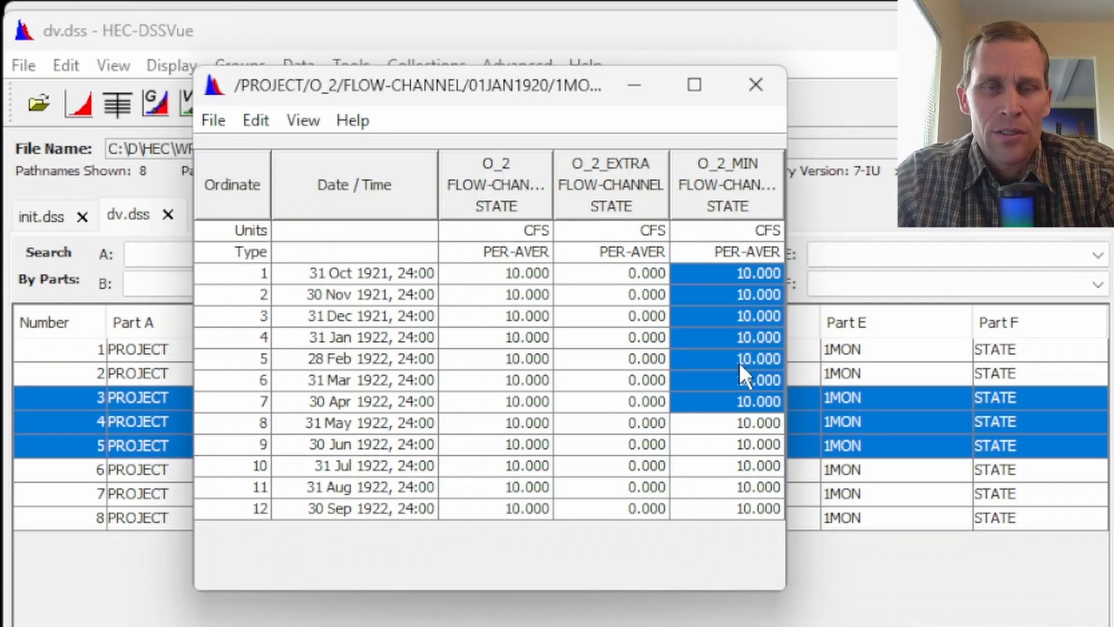
pyautogui.click(725, 316)
pyautogui.moveTo(716, 281); pyautogui.dragTo(719, 501)
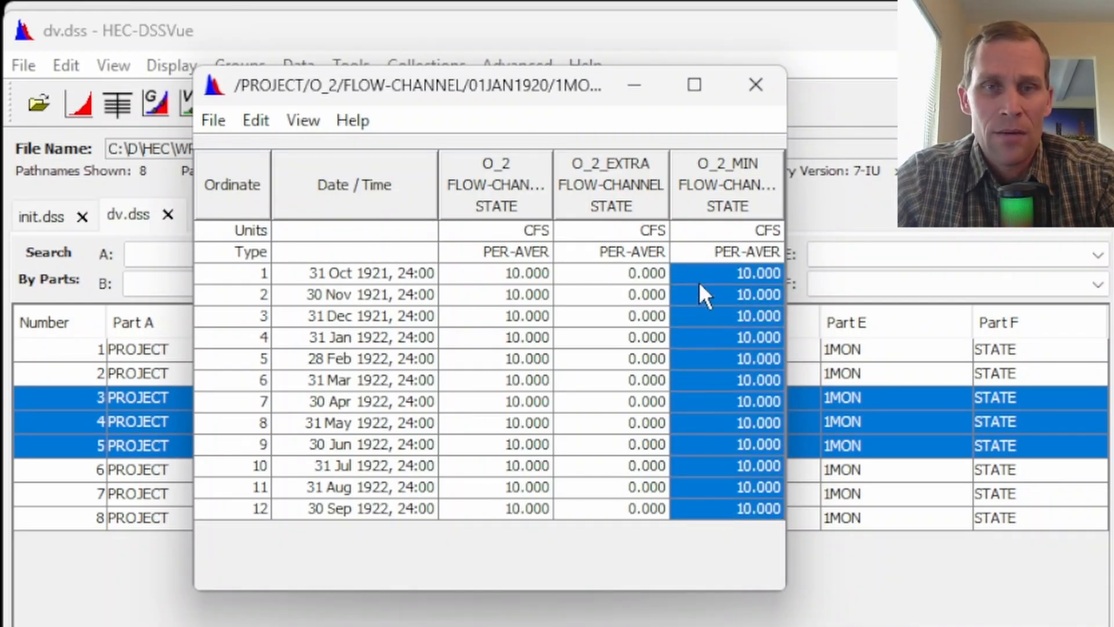
pyautogui.click(756, 87)
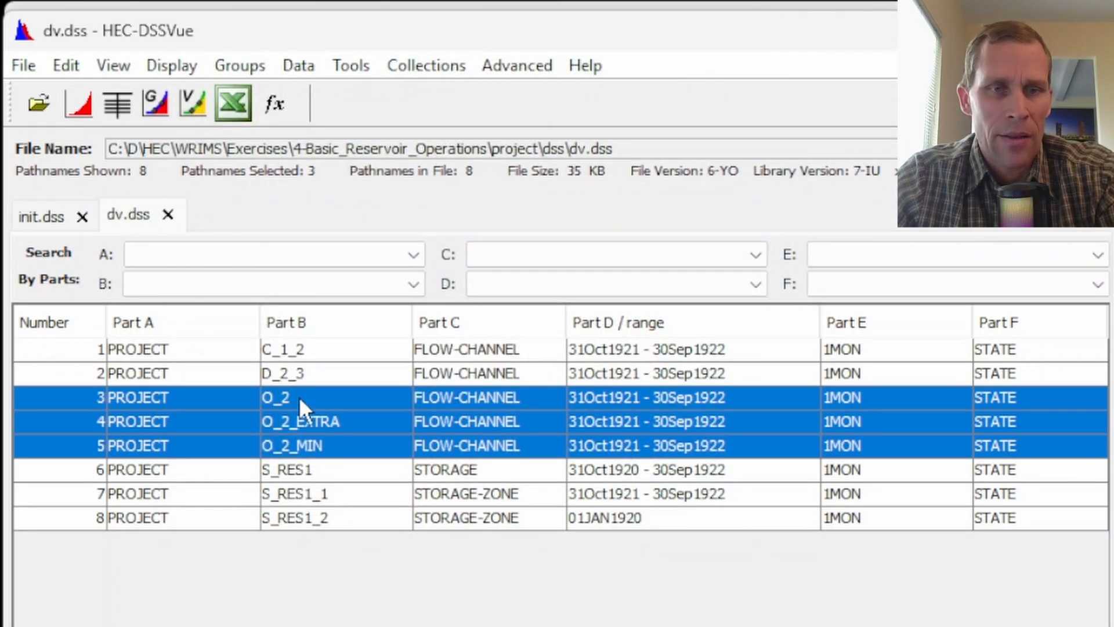
# - Tabulate the C_1_2, D_2_3 and O_2 flows together to compare release, diversion and outflow
pyautogui.click(298, 397)
pyautogui.keyDown('shift'); pyautogui.click(319, 378); pyautogui.keyUp('shift')
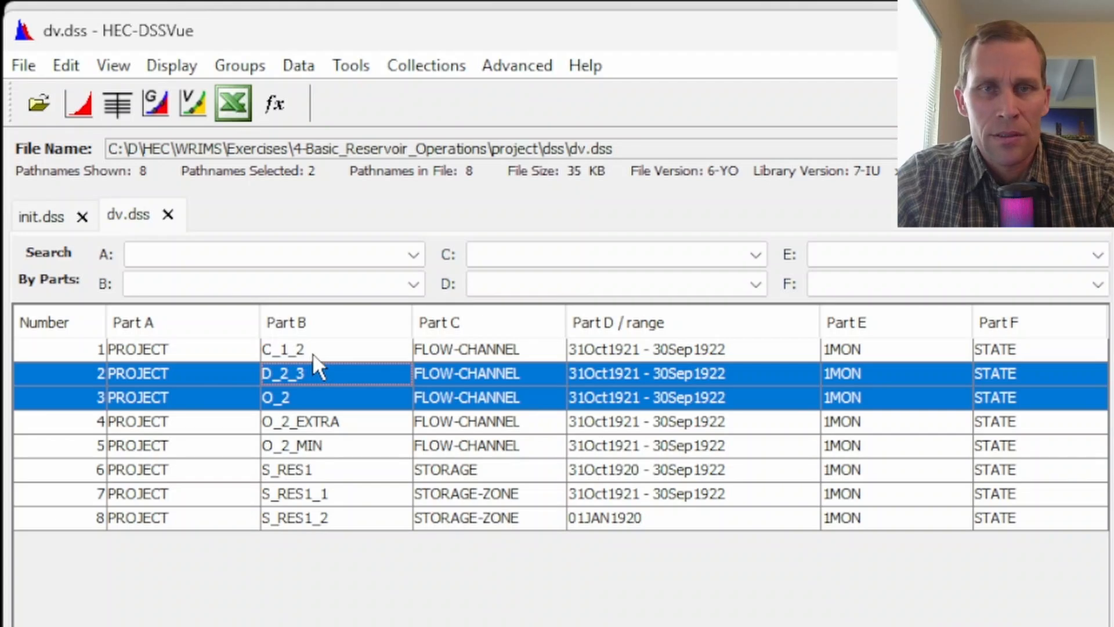
pyautogui.keyDown('shift'); pyautogui.click(314, 353); pyautogui.keyUp('shift')
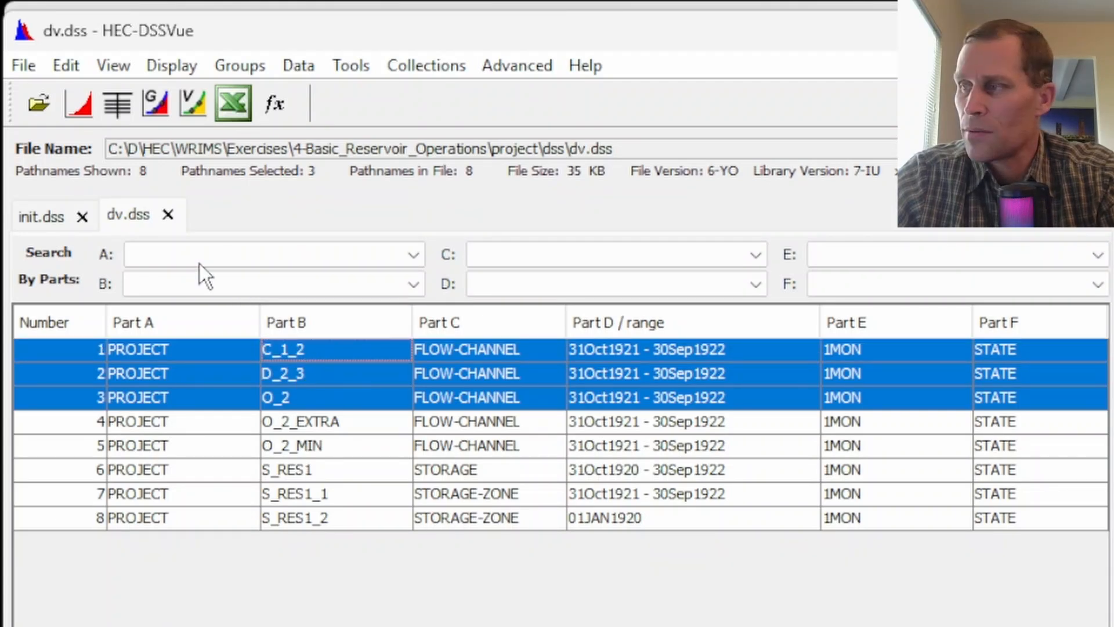
pyautogui.click(117, 104)
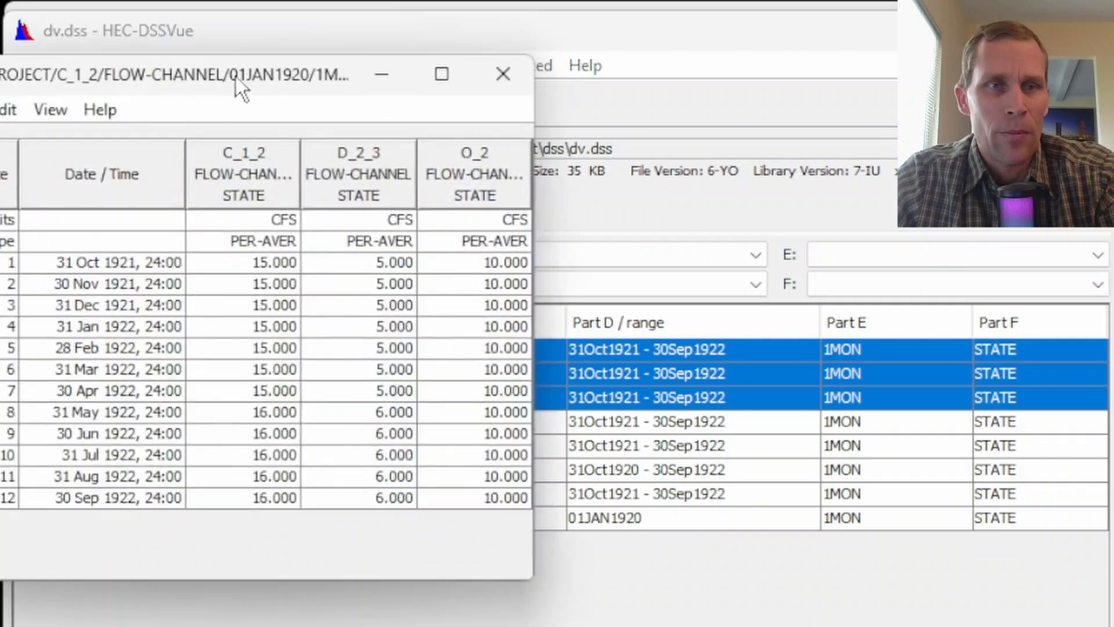
pyautogui.moveTo(235, 79); pyautogui.dragTo(462, 94)
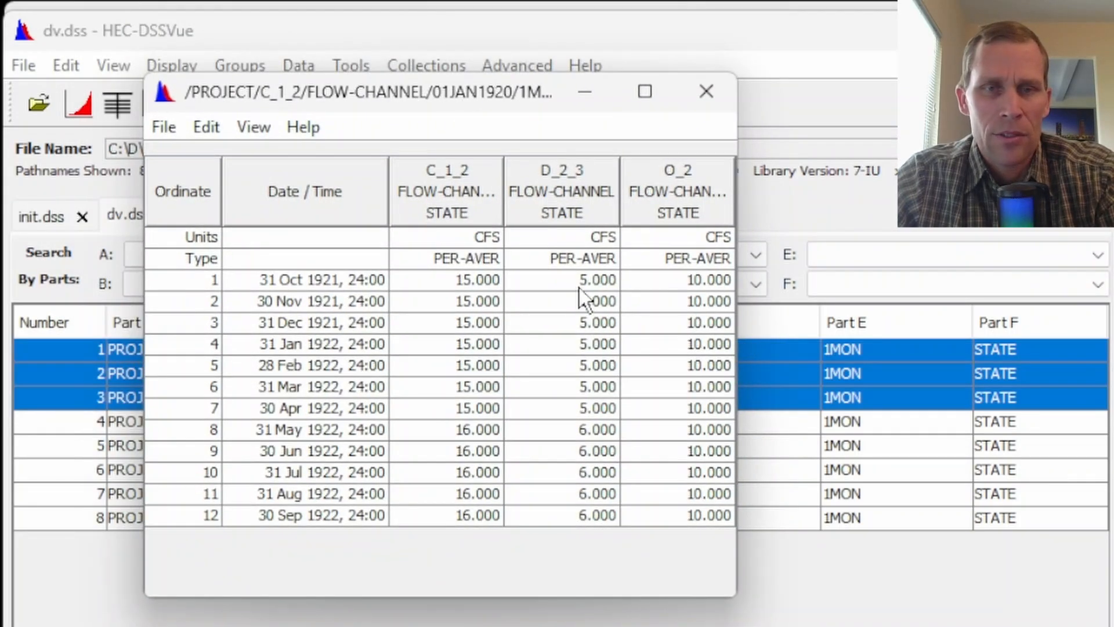
# - Examine the monthly D_2_3 diversion, O_2 outflow and C_1_2 release columns in the table, and close it
pyautogui.moveTo(583, 286); pyautogui.dragTo(585, 453)
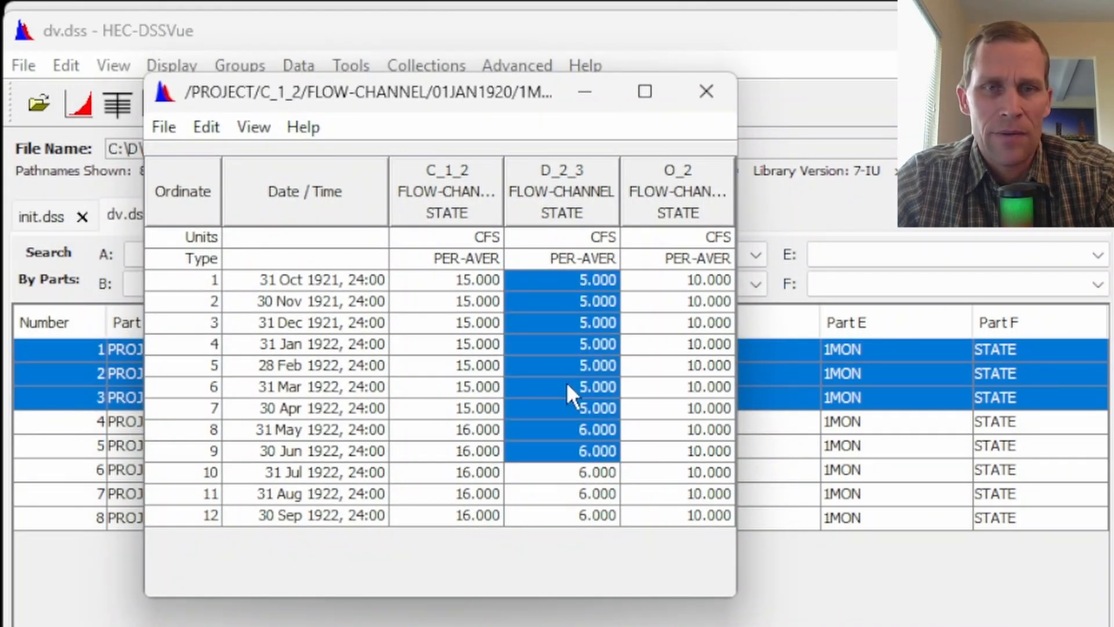
pyautogui.click(666, 306)
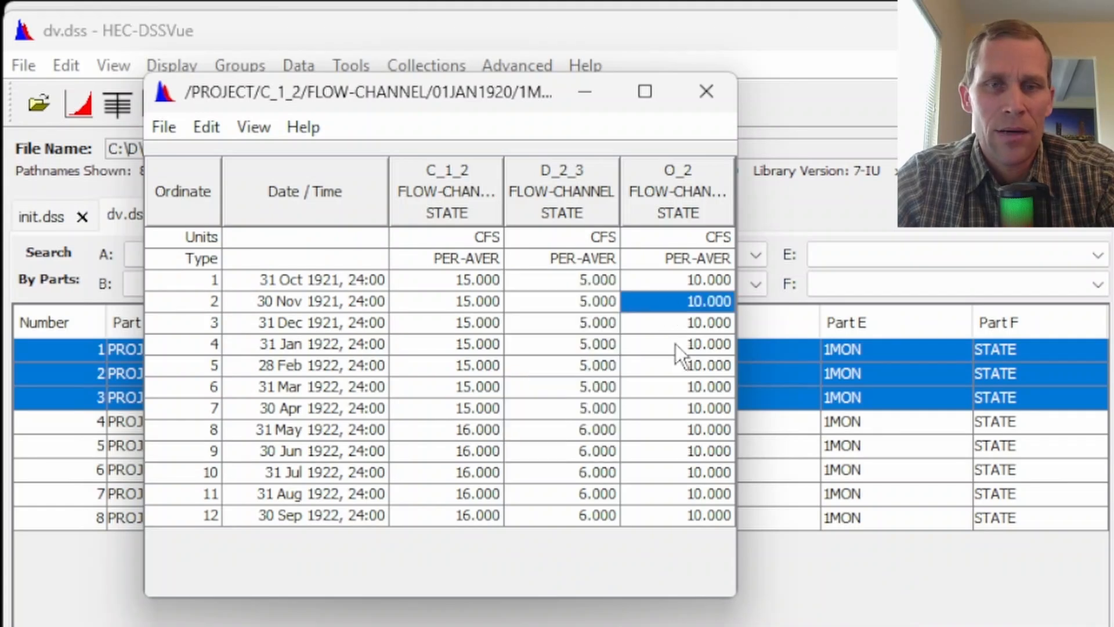
pyautogui.moveTo(675, 343); pyautogui.dragTo(679, 470)
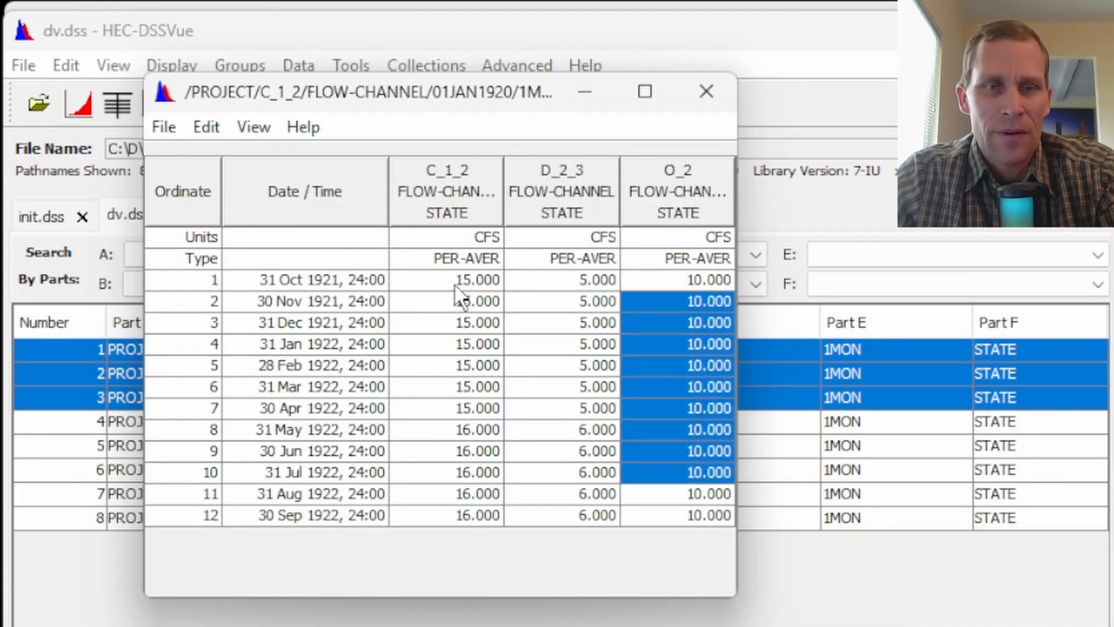
pyautogui.moveTo(454, 284); pyautogui.dragTo(473, 510)
pyautogui.click(458, 345)
pyautogui.click(457, 473)
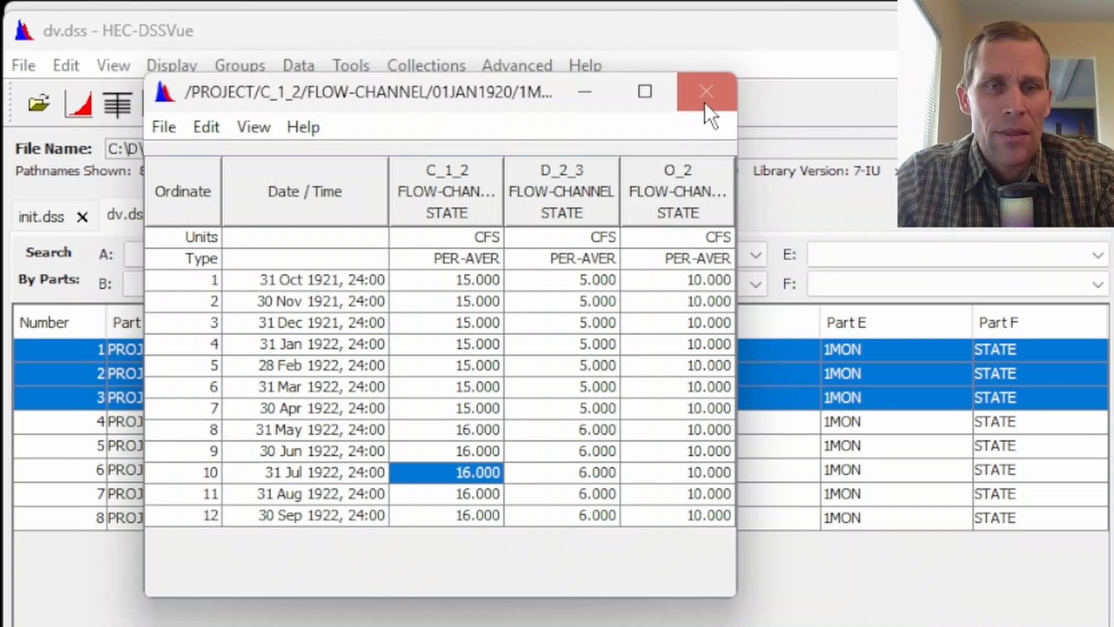
pyautogui.moveTo(453, 281); pyautogui.dragTo(453, 483)
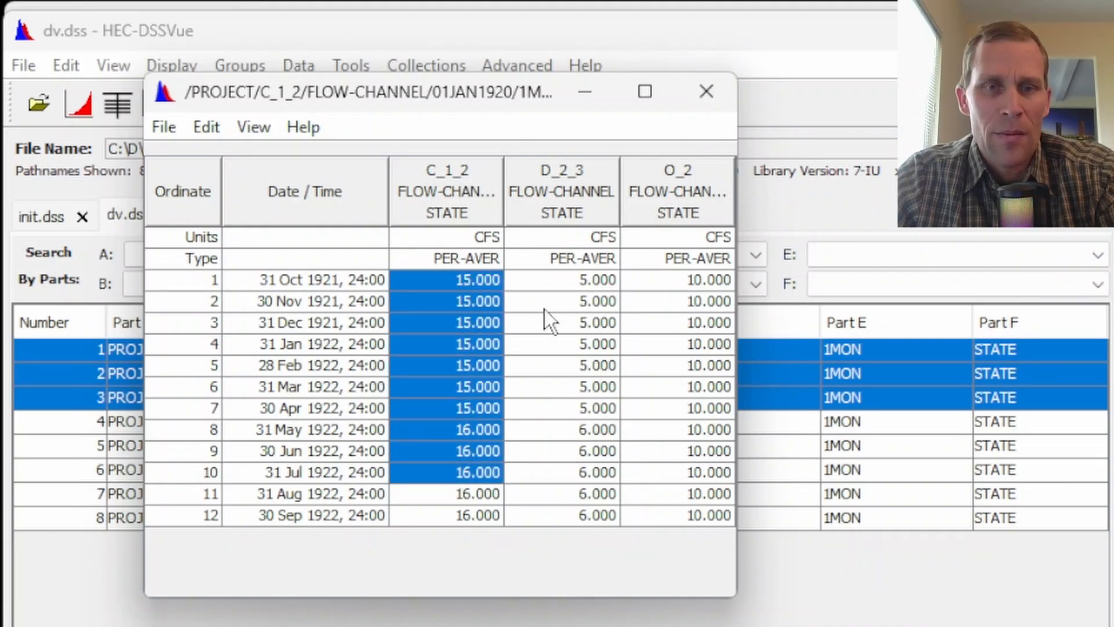
pyautogui.click(699, 93)
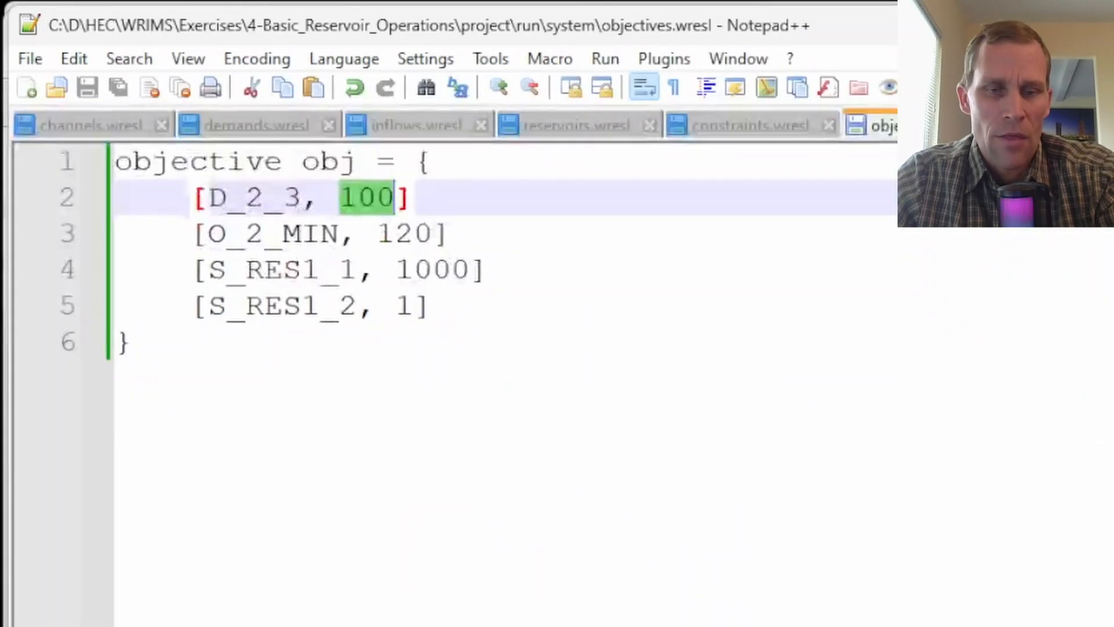
# - In Notepad++, check the S_RES1_2 storage zone and its weight in objectives.wresl, and return to HEC-DSSVue
pyautogui.doubleClick(298, 306)
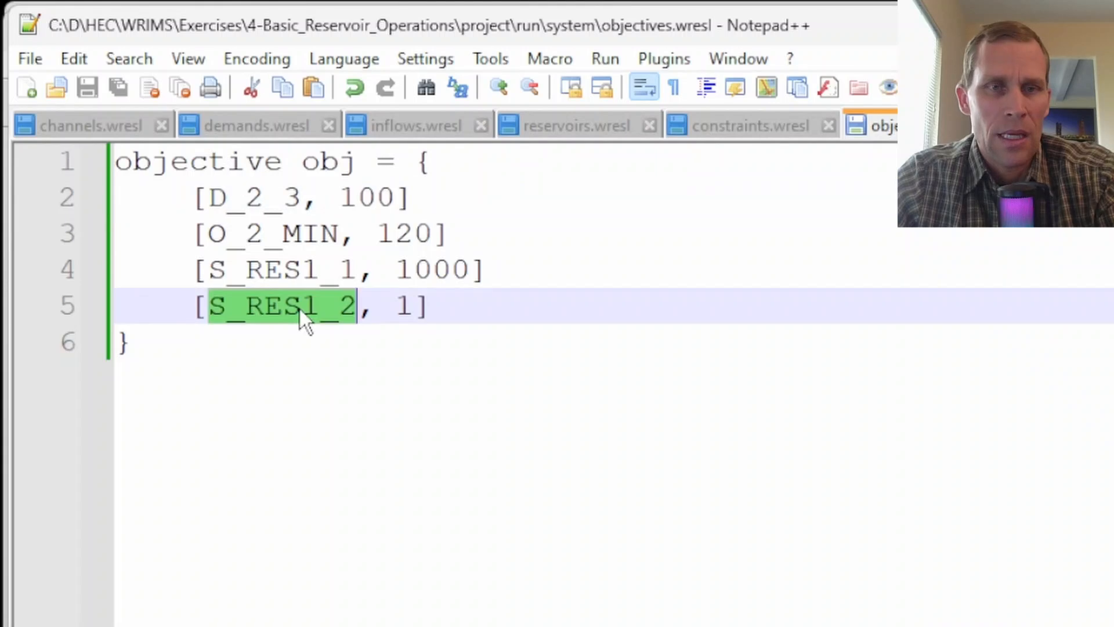
pyautogui.doubleClick(402, 306)
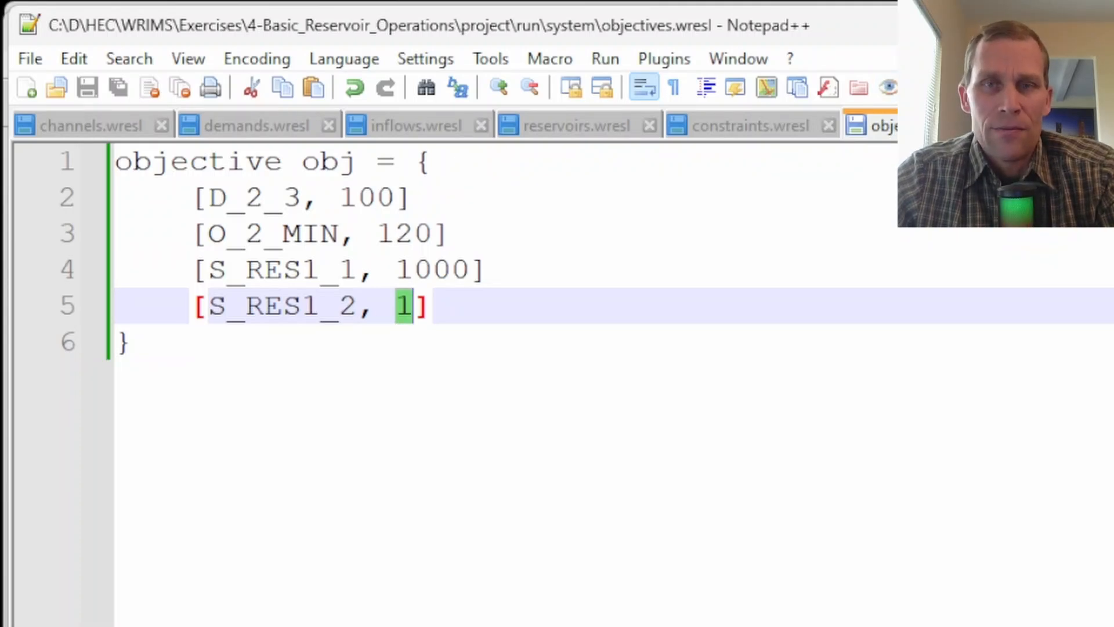
pyautogui.hotkey('alt', 'Tab')
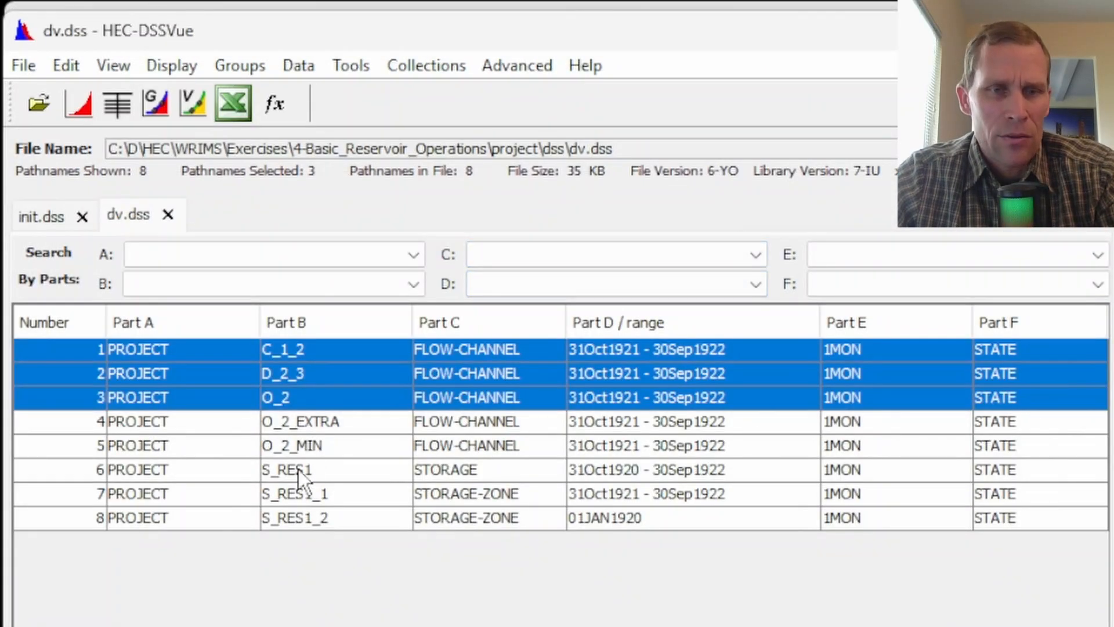
# - Tabulate the S_RES1, S_RES1_1 and S_RES1_2 storage records from dv.dss together
pyautogui.click(295, 468)
pyautogui.keyDown('shift'); pyautogui.click(314, 518); pyautogui.keyUp('shift')
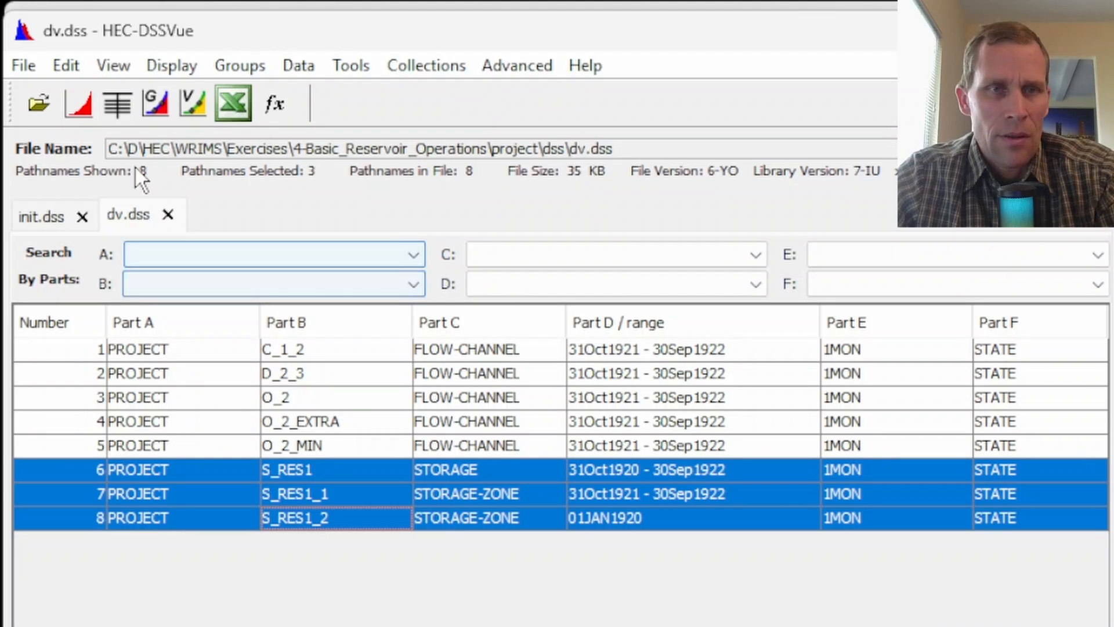
pyautogui.click(116, 103)
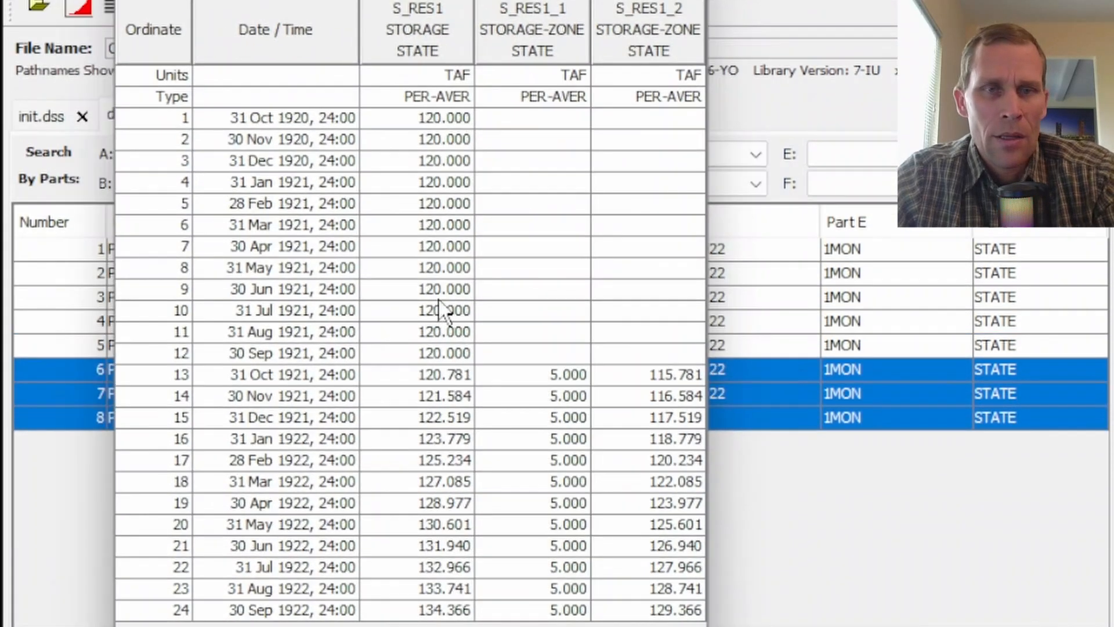
# - Examine how the total S_RES1 storage and the S_RES1_1 and S_RES1_2 zone storages develop from September 1921 to September 1922
pyautogui.click(433, 355)
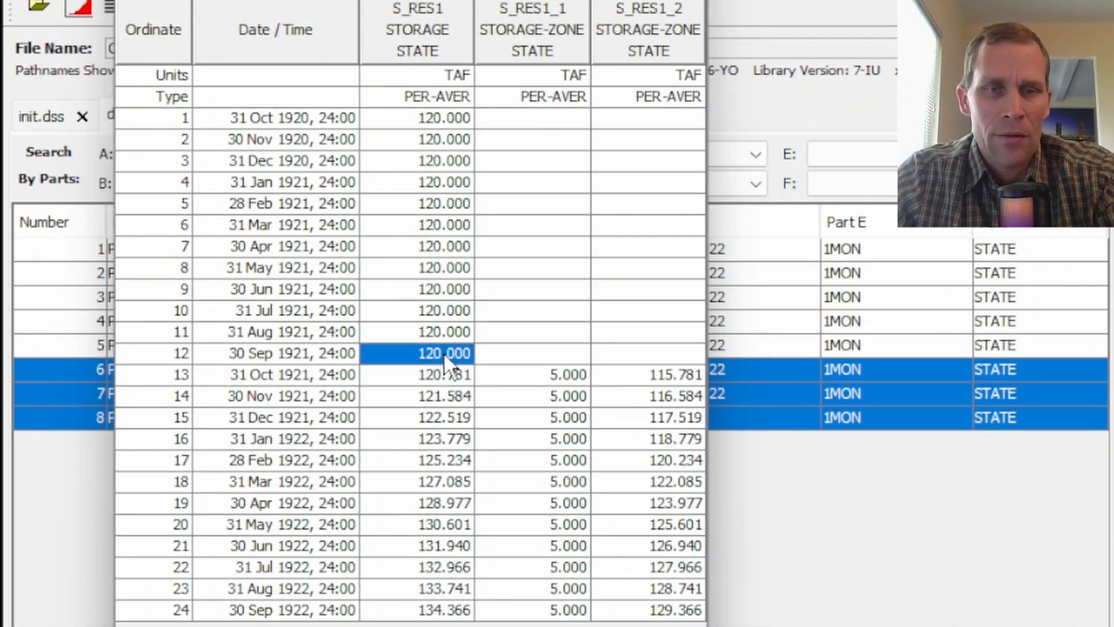
pyautogui.moveTo(441, 381); pyautogui.dragTo(464, 623)
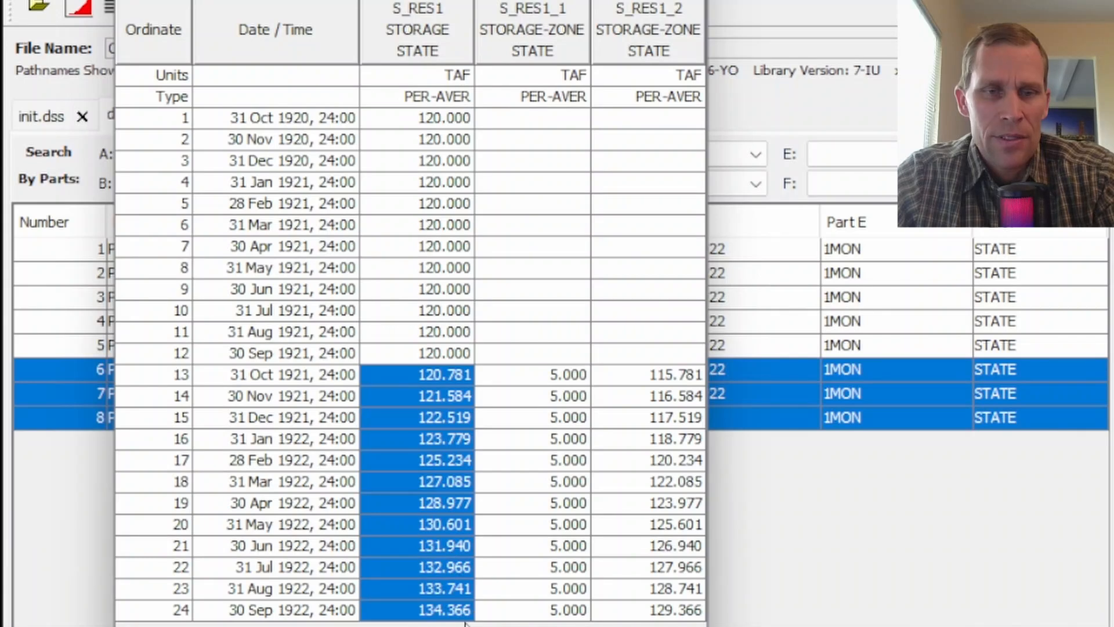
pyautogui.click(453, 611)
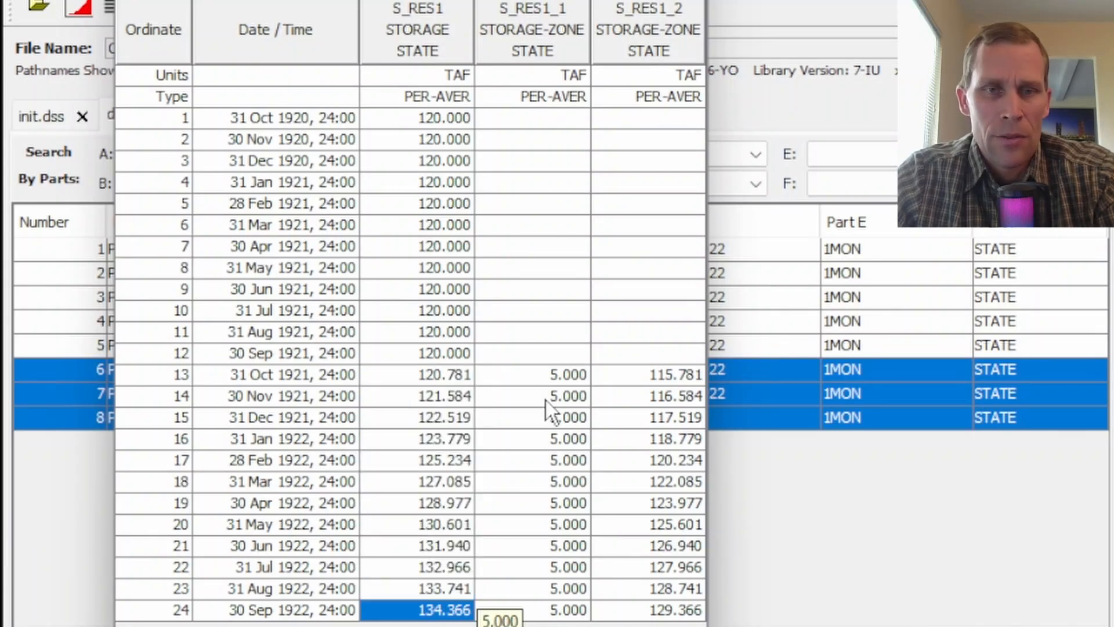
pyautogui.moveTo(537, 381); pyautogui.dragTo(549, 592)
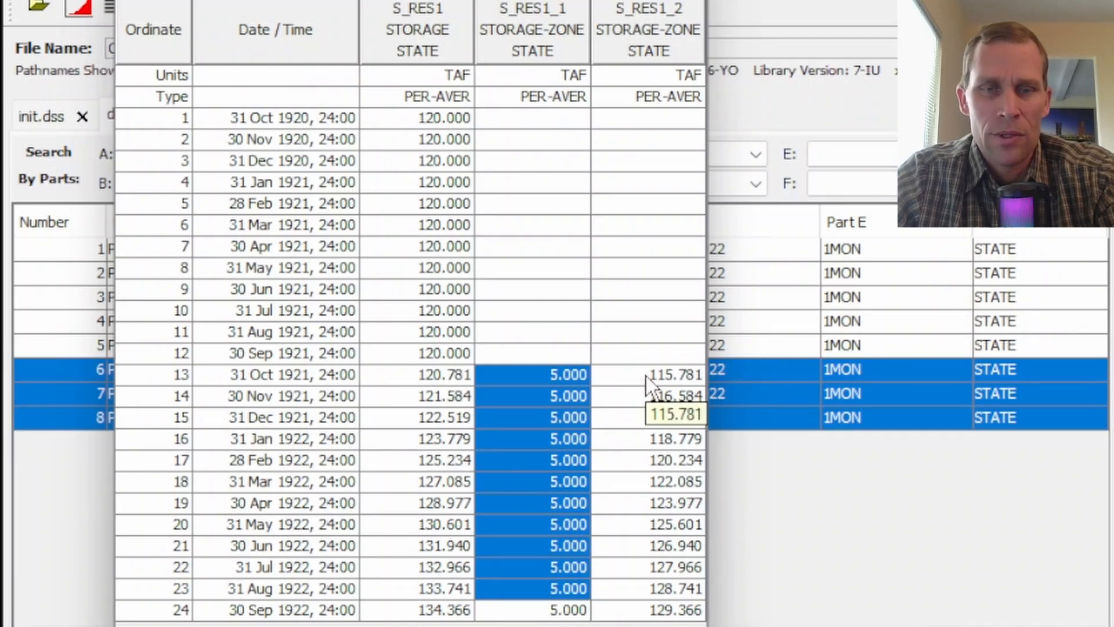
pyautogui.moveTo(647, 382)
pyautogui.mouseDown()
pyautogui.moveTo(650, 423)
pyautogui.moveTo(637, 385)
pyautogui.mouseUp()
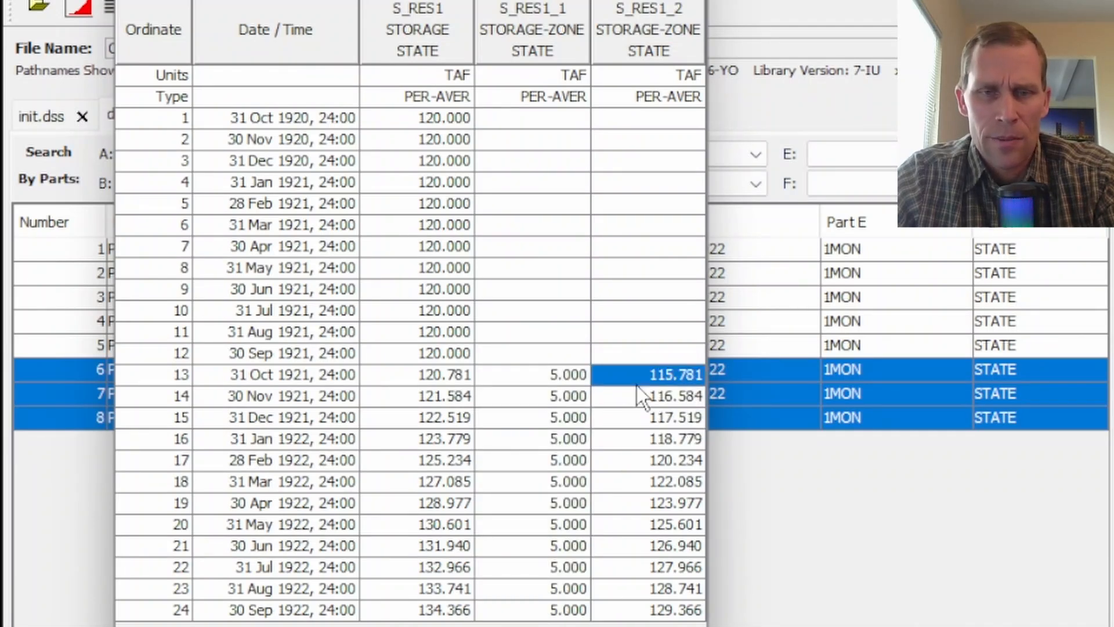
pyautogui.click(649, 611)
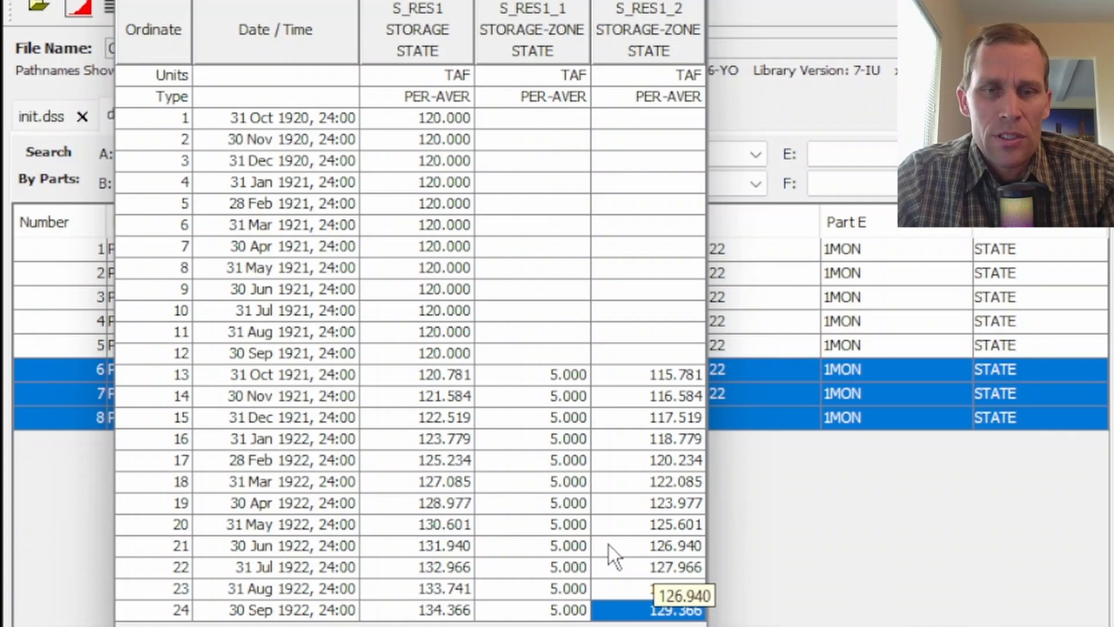
pyautogui.click(425, 526)
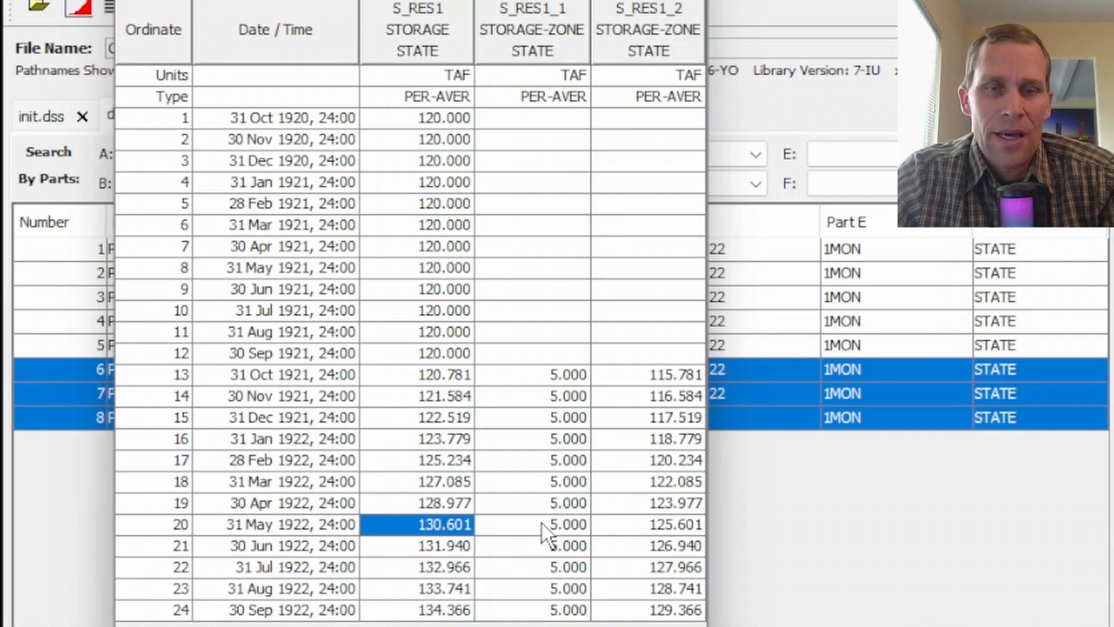
pyautogui.moveTo(542, 523); pyautogui.dragTo(530, 607)
pyautogui.moveTo(653, 526); pyautogui.dragTo(646, 614)
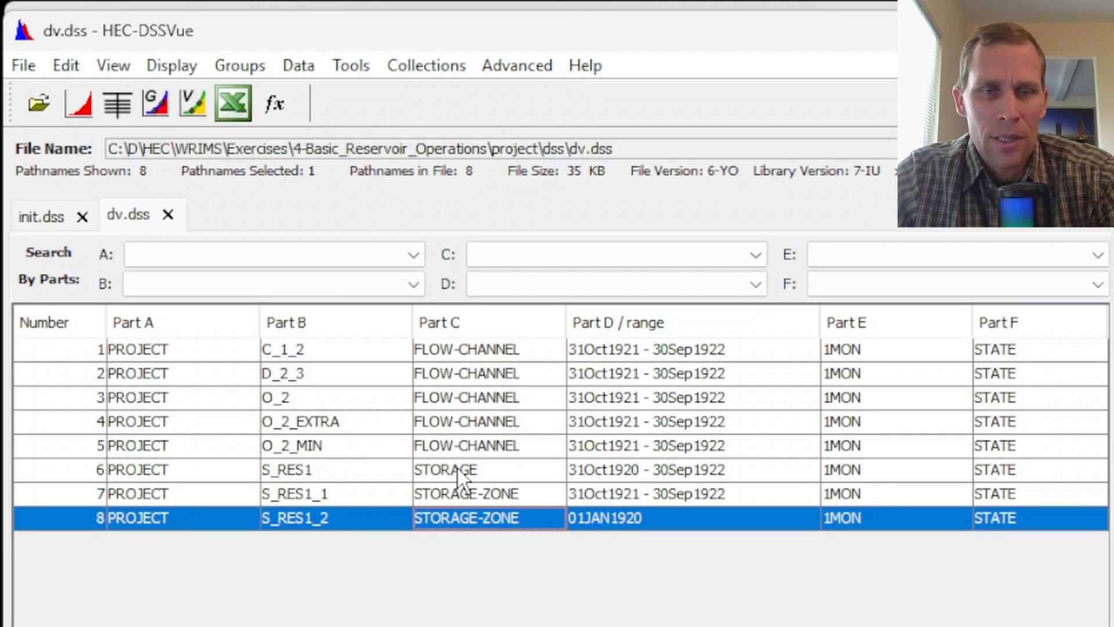
# - Plot the S_RES1 storage and S_RES1_2 storage zone together, and move the plot window fully into view
pyautogui.click(458, 472)
pyautogui.keyDown('ctrl'); pyautogui.click(471, 520); pyautogui.keyUp('ctrl')
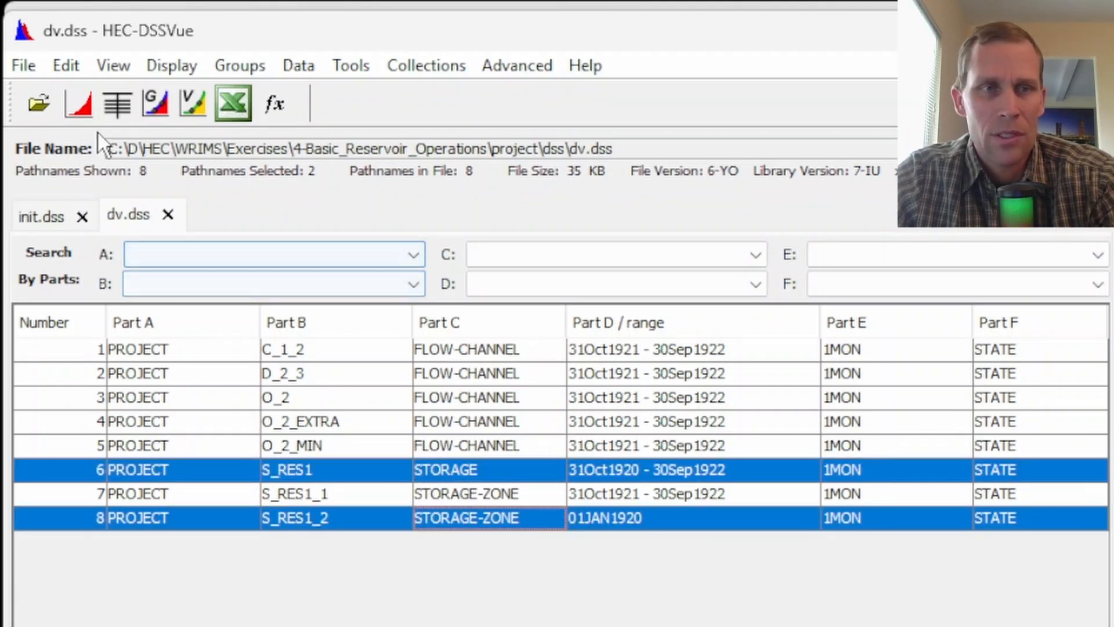
pyautogui.click(75, 108)
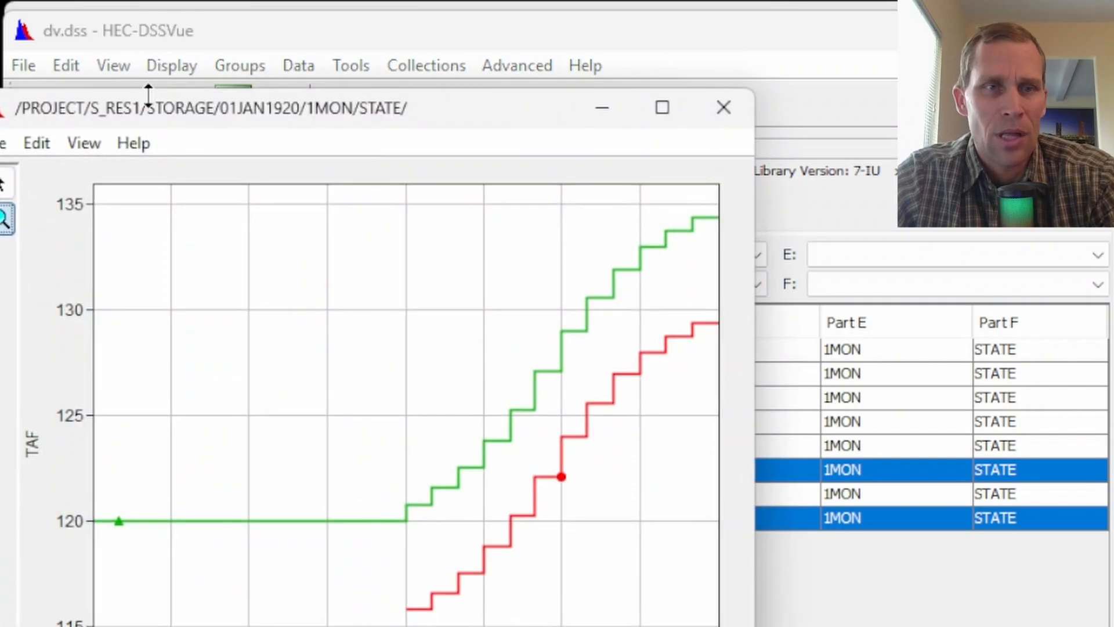
pyautogui.moveTo(219, 109); pyautogui.dragTo(327, 97)
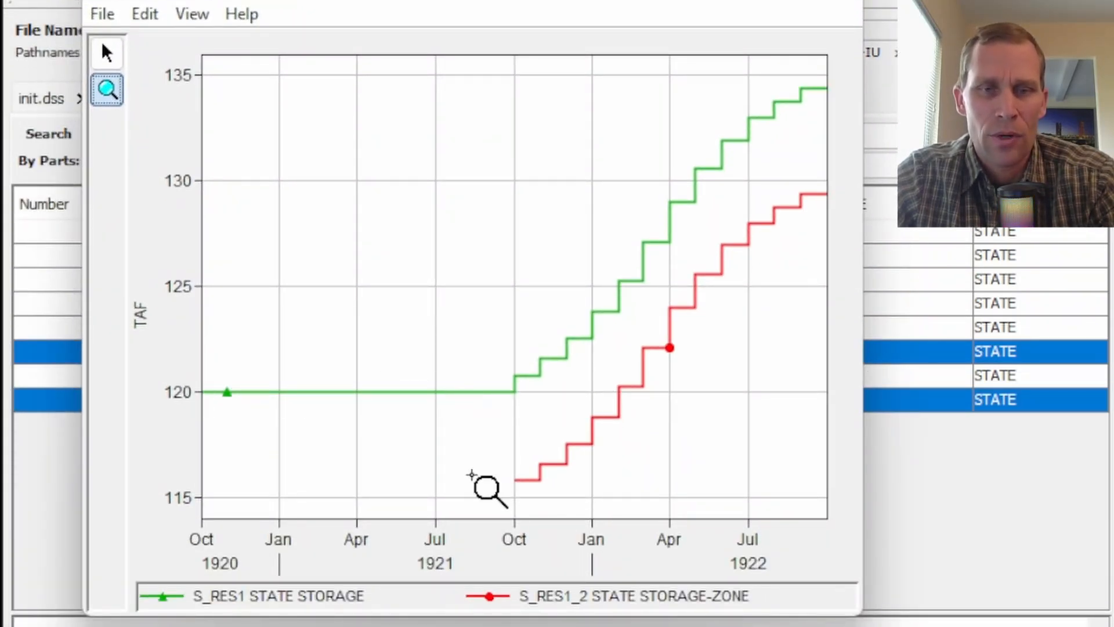
# - Highlight the S_RES1 and S_RES1_2 curves alternately in the plot to compare total storage with the upper zone
pyautogui.click(335, 598)
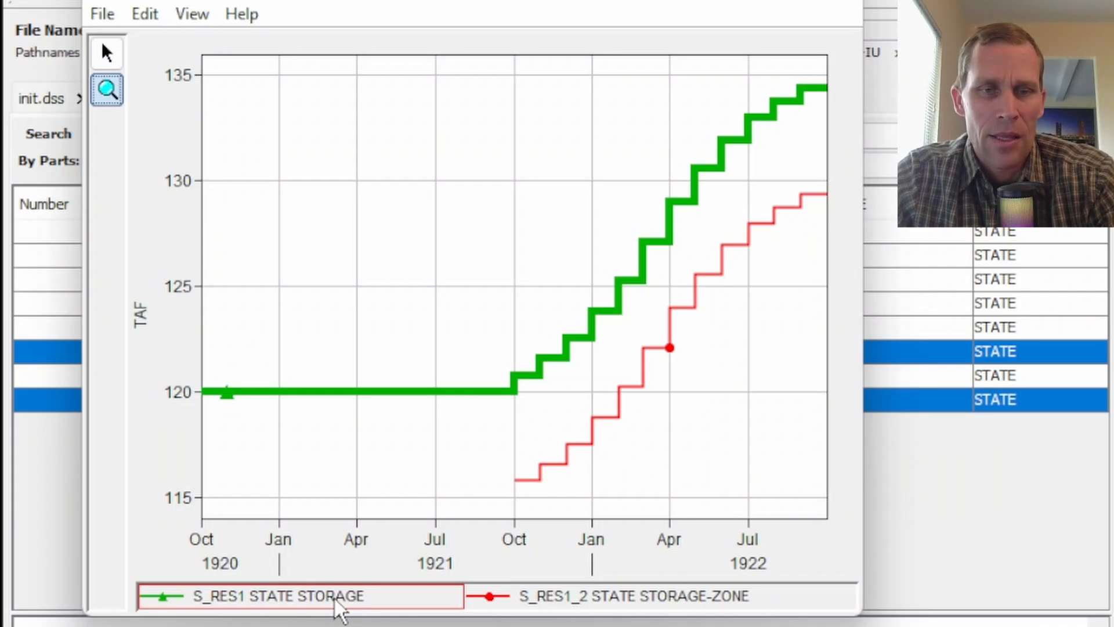
pyautogui.click(594, 604)
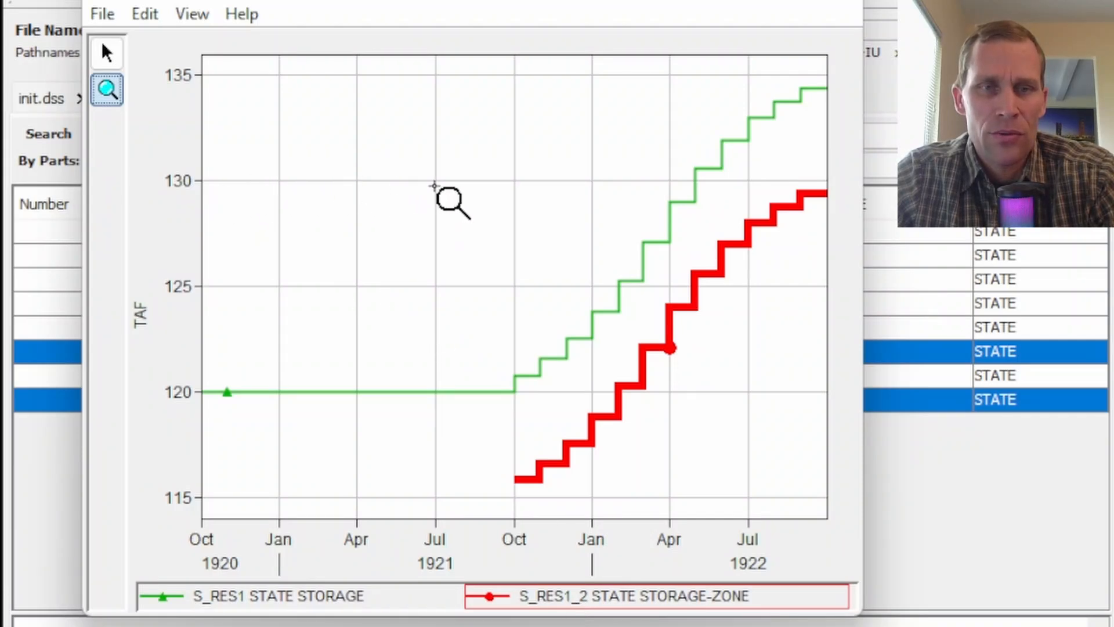
pyautogui.click(353, 601)
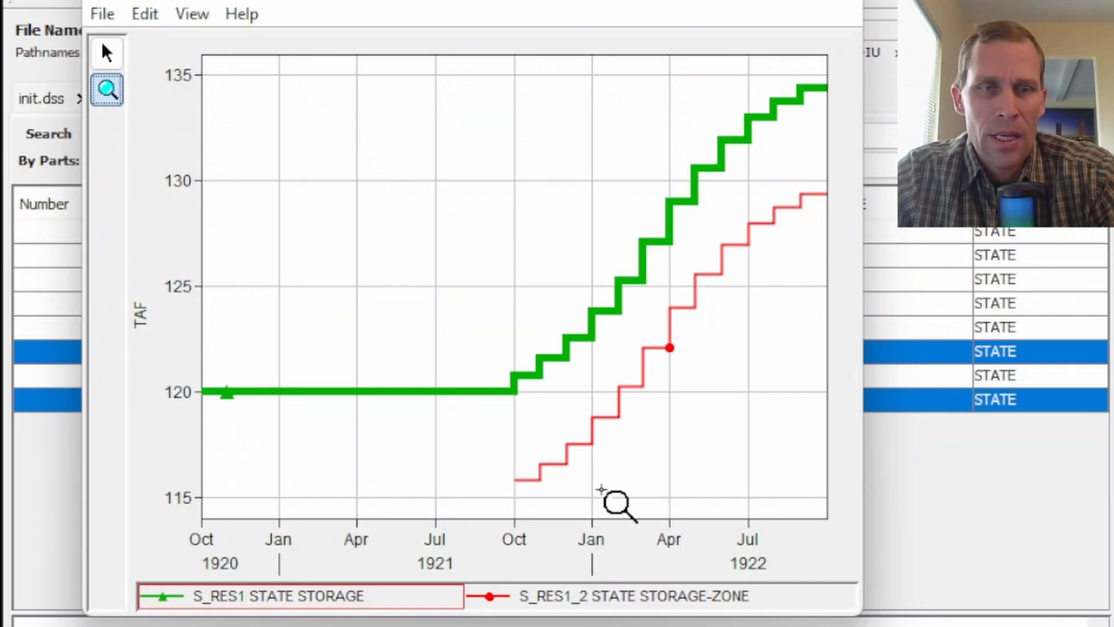
pyautogui.click(589, 604)
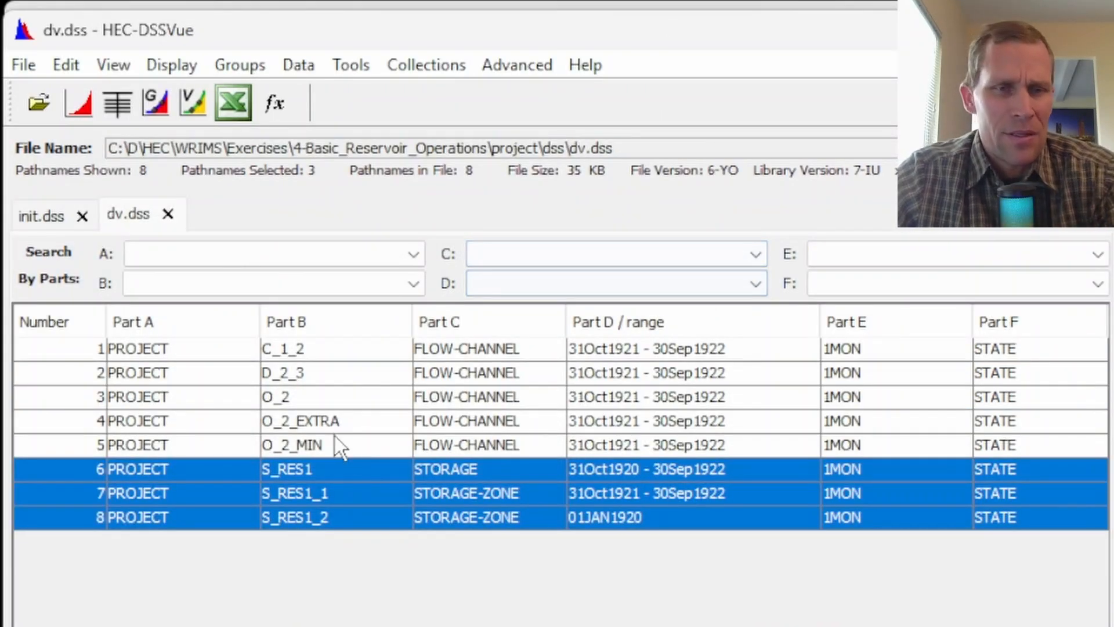
# - Tabulate the O_2_EXTRA flow on its own, examine its monthly values, and close the table
pyautogui.click(326, 421)
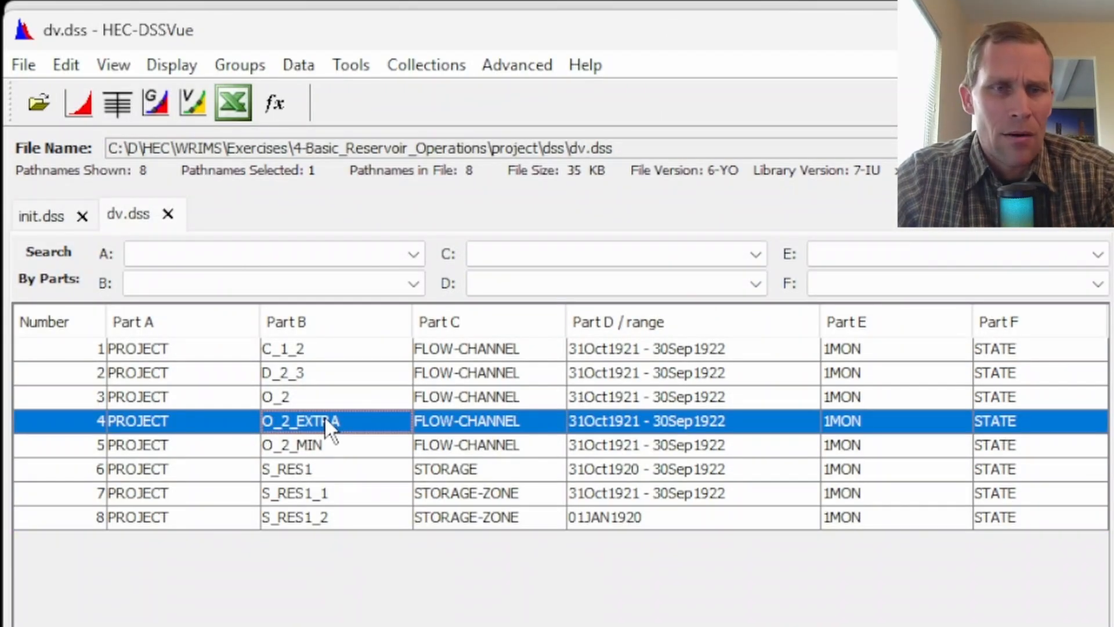
pyautogui.click(117, 104)
pyautogui.moveTo(137, 85); pyautogui.dragTo(359, 122)
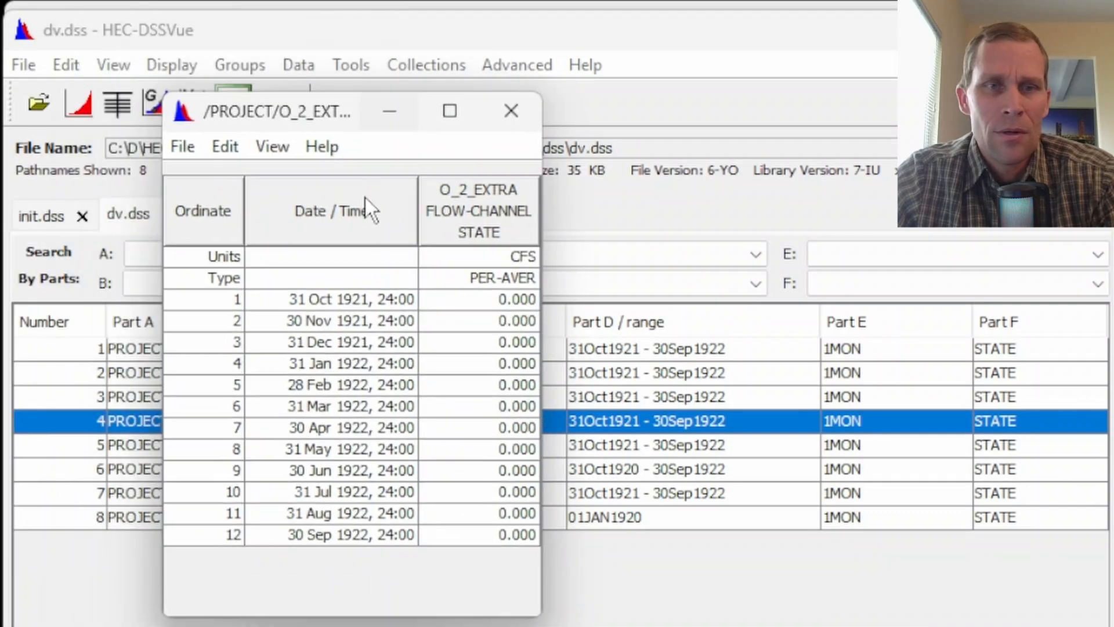
pyautogui.moveTo(483, 309); pyautogui.dragTo(499, 508)
pyautogui.click(511, 111)
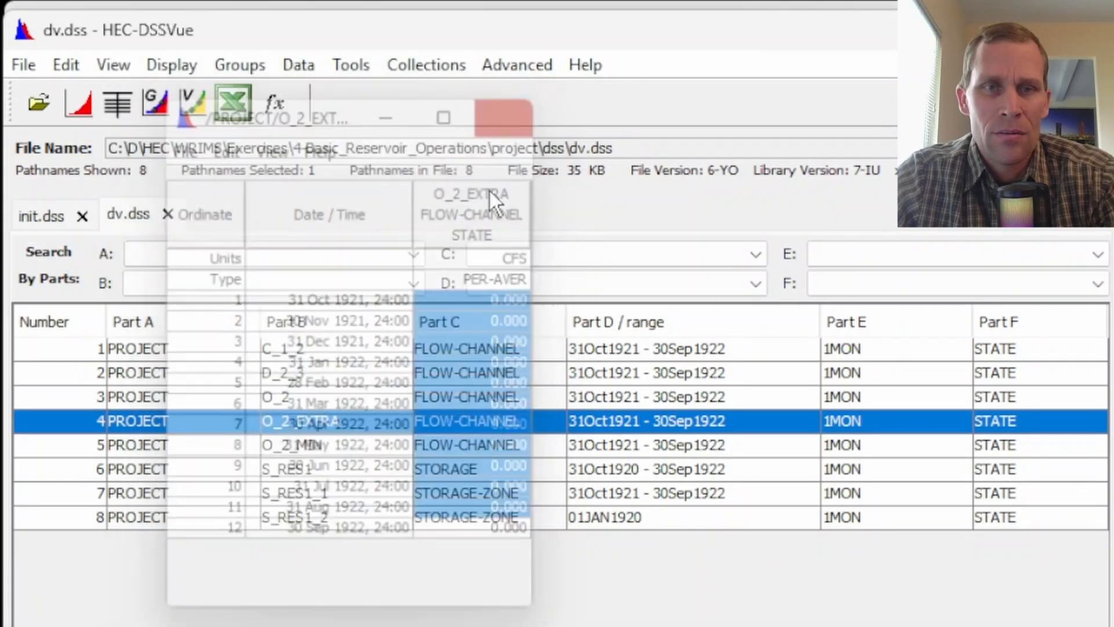
# - Tabulate O_2, O_2_EXTRA and O_2_MIN together, examine the O_2_EXTRA column, and close the table
pyautogui.click(313, 397)
pyautogui.keyDown('shift'); pyautogui.click(313, 445); pyautogui.keyUp('shift')
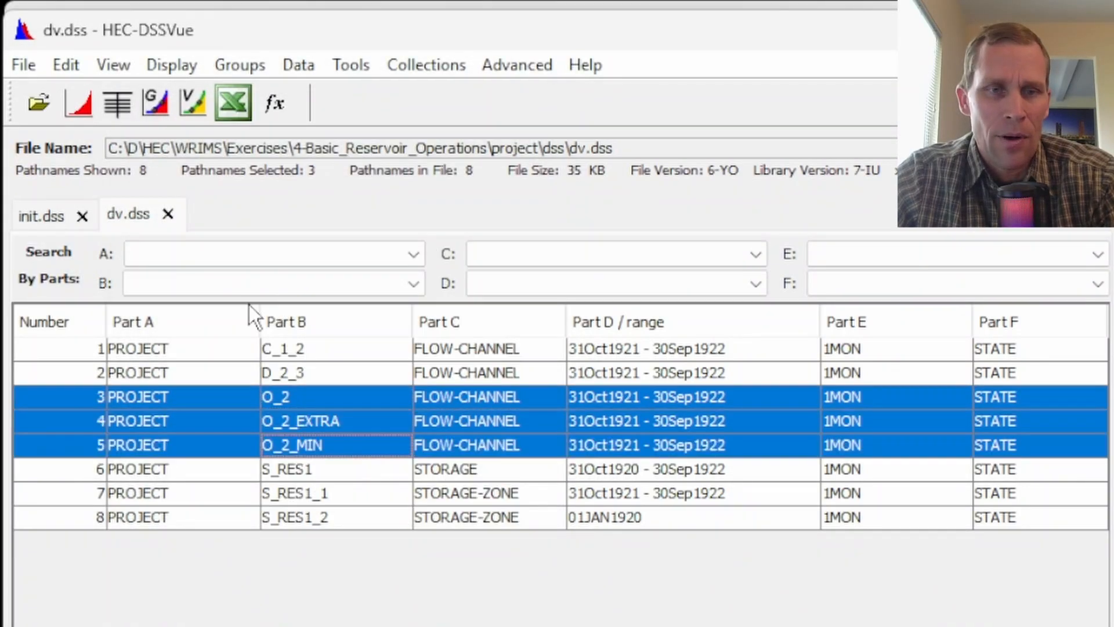
pyautogui.click(114, 103)
pyautogui.moveTo(149, 93); pyautogui.dragTo(338, 122)
pyautogui.moveTo(545, 288); pyautogui.dragTo(557, 483)
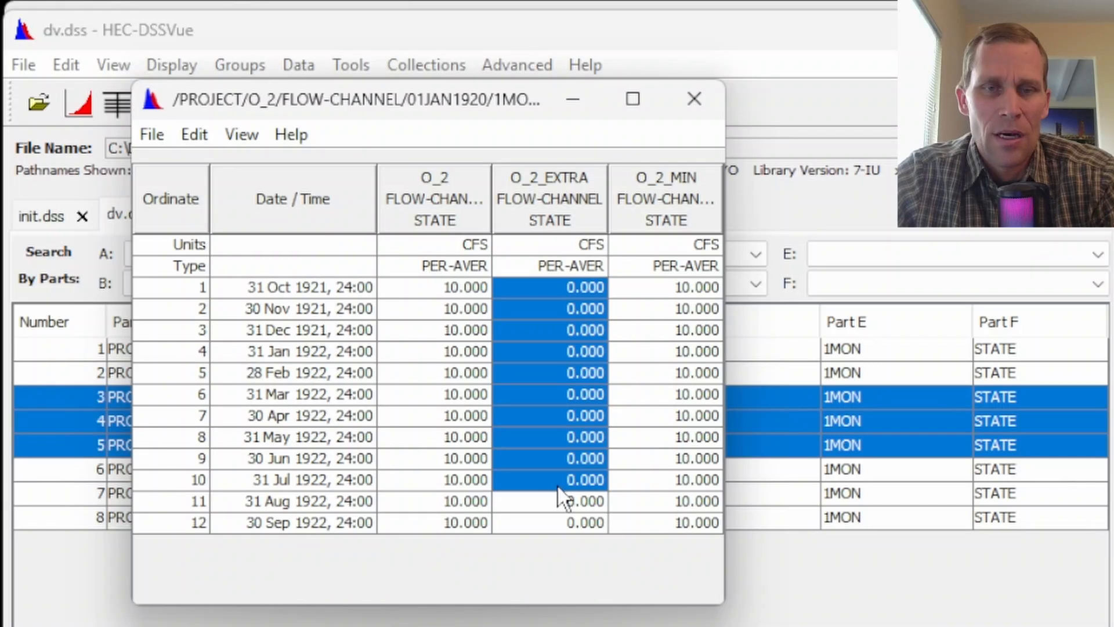
pyautogui.click(692, 101)
# - Select the S_RES1 storage and S_RES1_2 storage zone records in the dv.dss catalog
pyautogui.click(356, 469)
pyautogui.keyDown('ctrl'); pyautogui.click(356, 517); pyautogui.keyUp('ctrl')
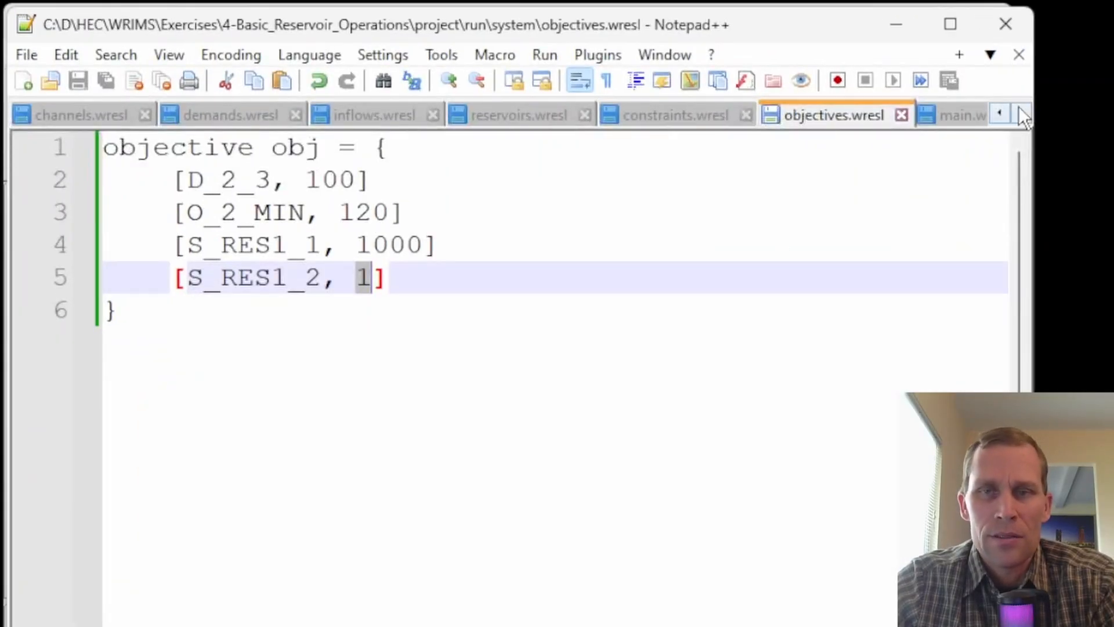
# - Switch to Notepad++ and bring up the all_data.table lookup file
pyautogui.click(1021, 114)
pyautogui.click(1021, 113)
pyautogui.click(841, 113)
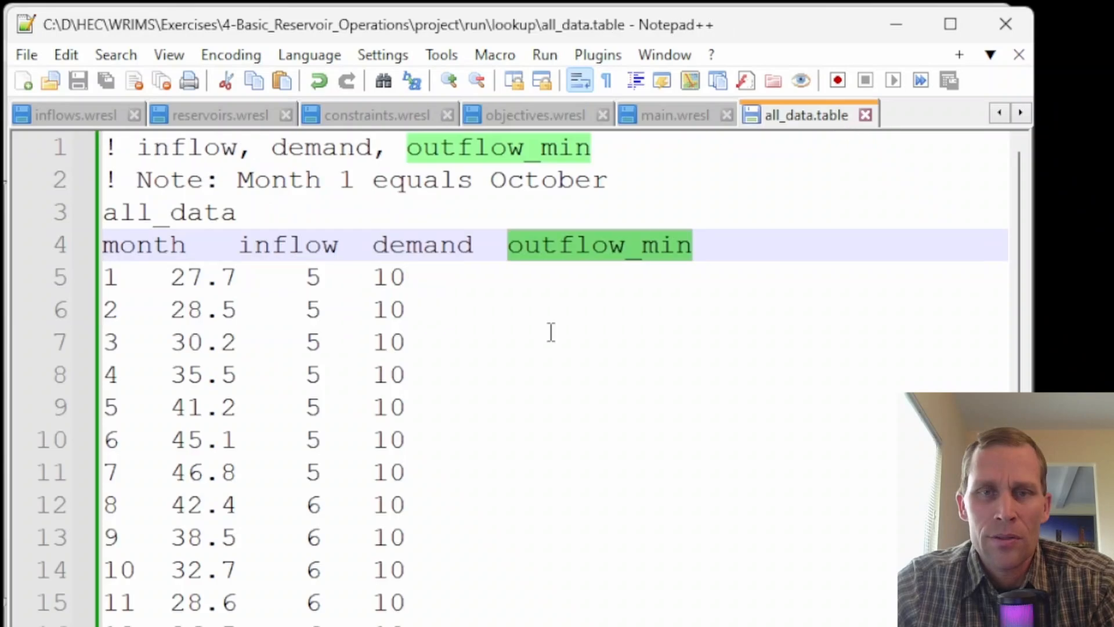
# - Replace the contents of all_data.table with a version that adds a res1_storage_target column set to 130 for all twelve months
pyautogui.click(607, 248)
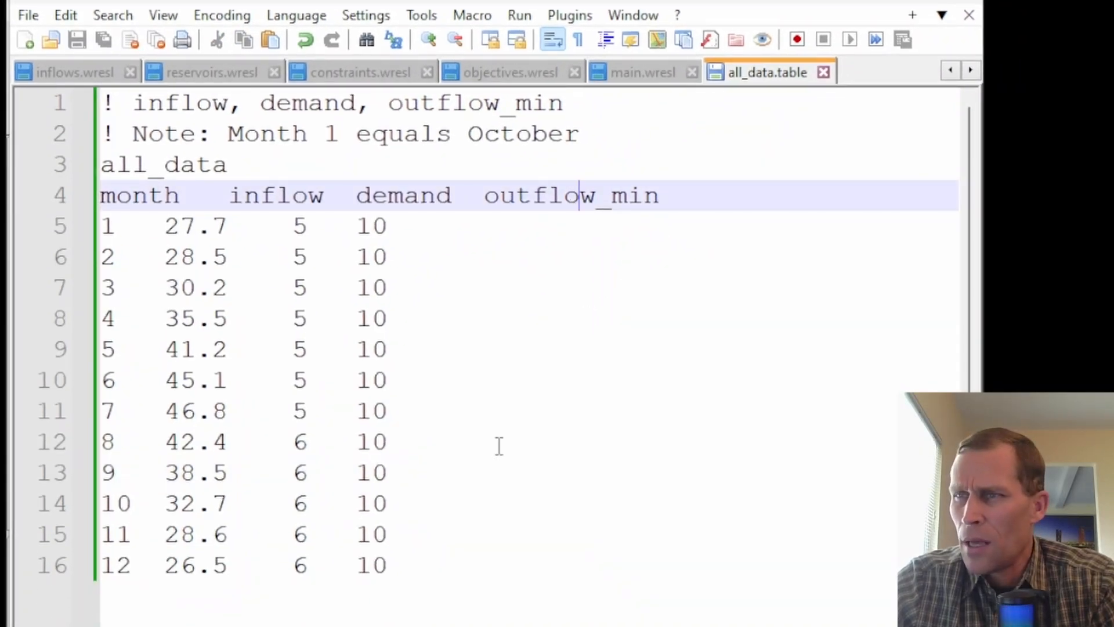
pyautogui.click(428, 579)
pyautogui.hotkey('ctrl', 'a')
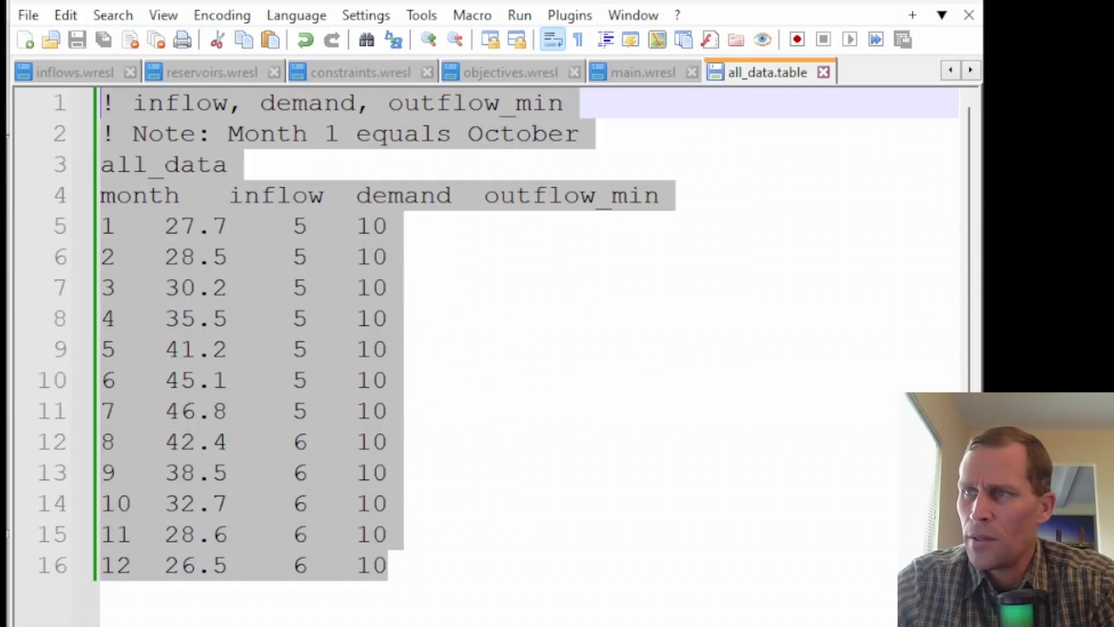
pyautogui.write('! inflow, demand, outflow_min, resl_storage_target ! Note: Month 1 equals October all_data month\tinflow\tdemand\toutflow_min\tresl_storage_target 1\t27.7\t5\t10\t130 2\t28.5\t5\t10\t130 3\t30.2\t5\t10\t130 4\t35.5\t5\t10\t130 5\t41.2\t5\t10\t130 6\t45.1\t5\t10\t130 7\t46.8\t5\t10\t130 8\t42.4\t6\t10\t130 9\t38.5\t6\t10\t130 10\t32.7\t6\t10\t130 11\t28.6\t6\t10\t130 12\t26.5\t6\t10\t130')
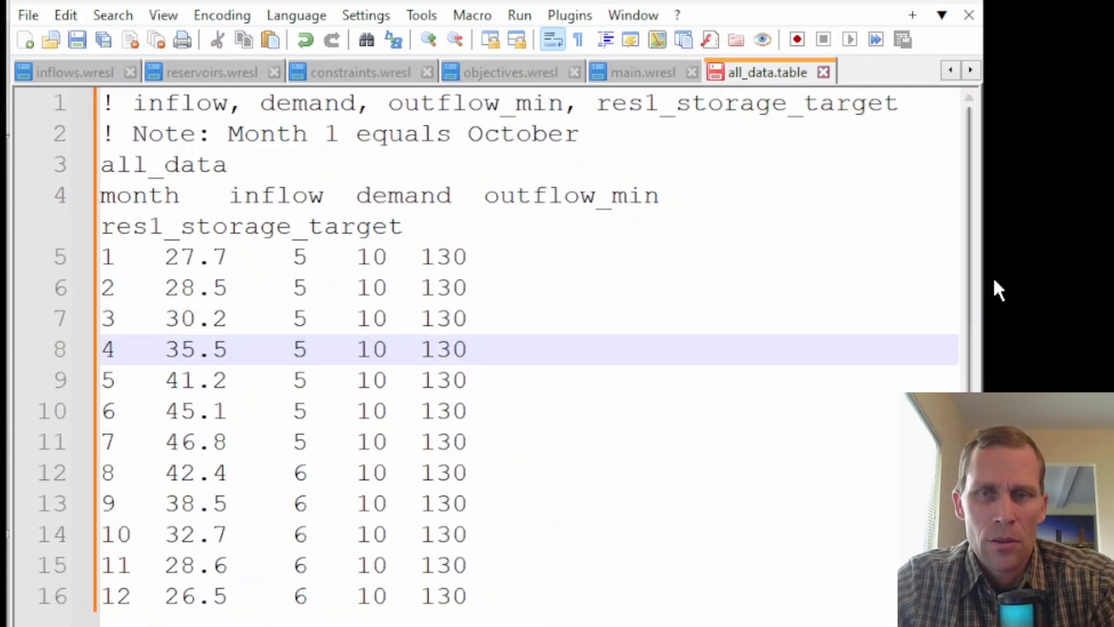
pyautogui.moveTo(983, 281); pyautogui.dragTo(1074, 282)
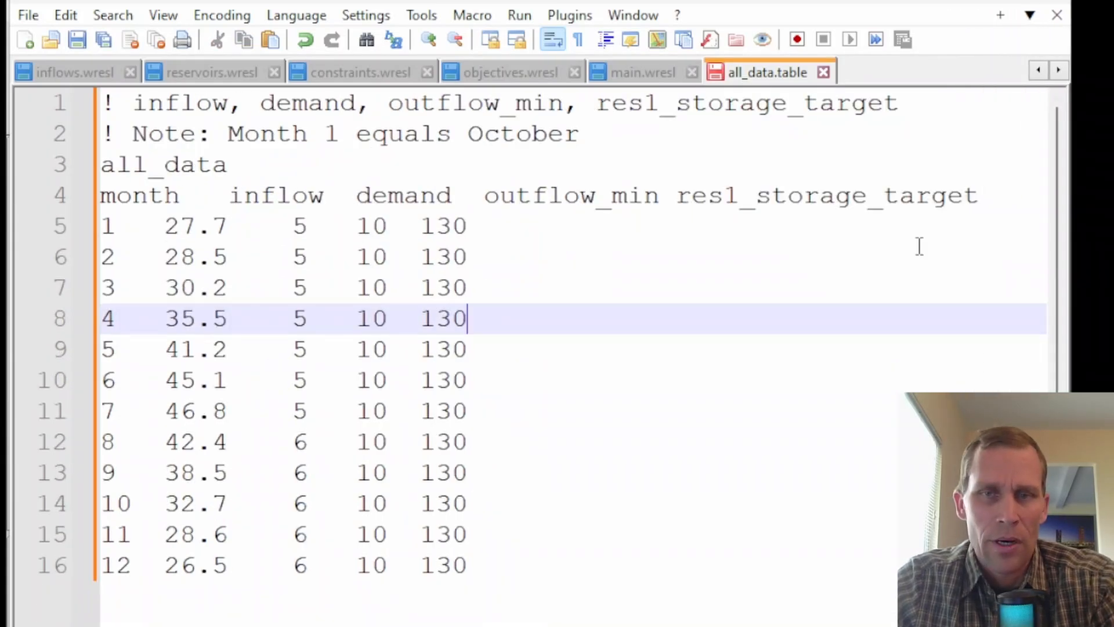
# - Check the res1_storage_target header and its monthly values, and save all_data.table
pyautogui.doubleClick(770, 195)
pyautogui.click(458, 226)
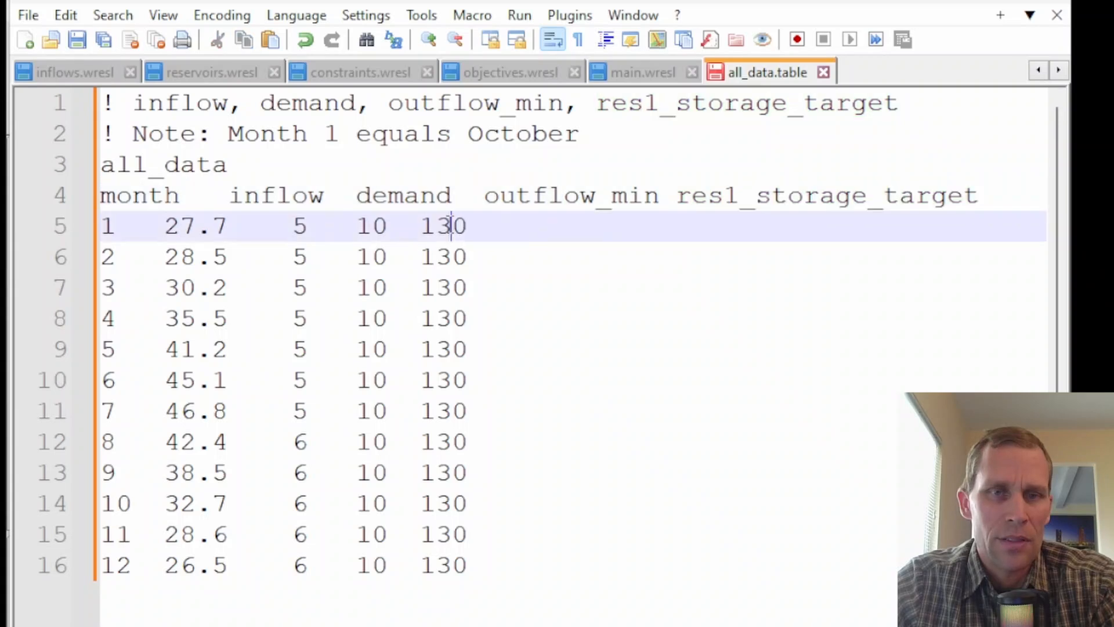
pyautogui.click(455, 257)
pyautogui.click(455, 287)
pyautogui.click(454, 318)
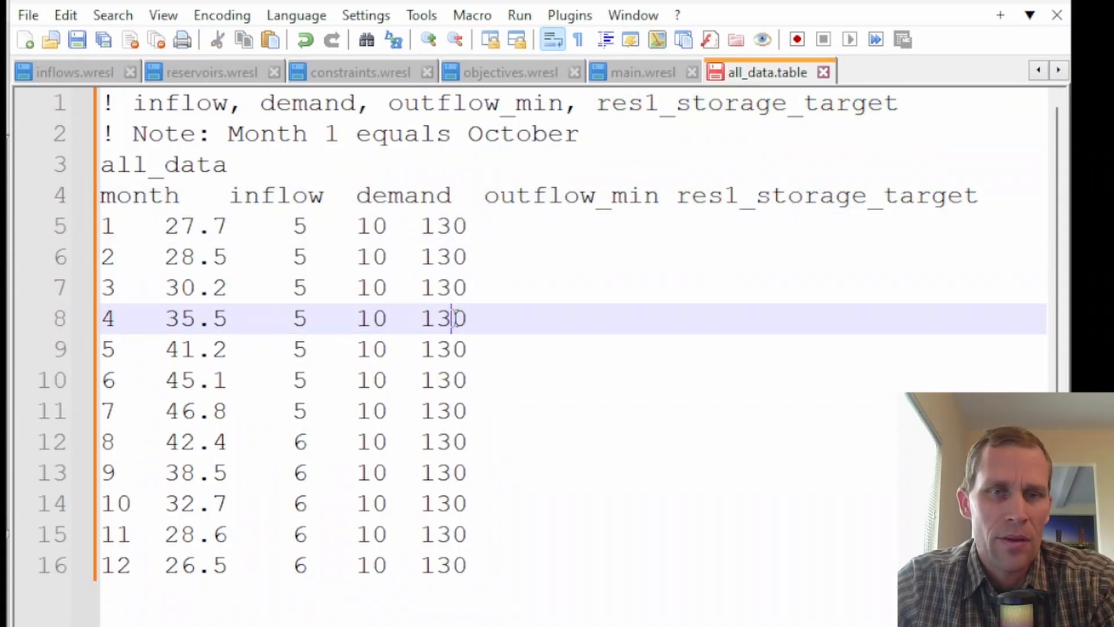
pyautogui.click(452, 348)
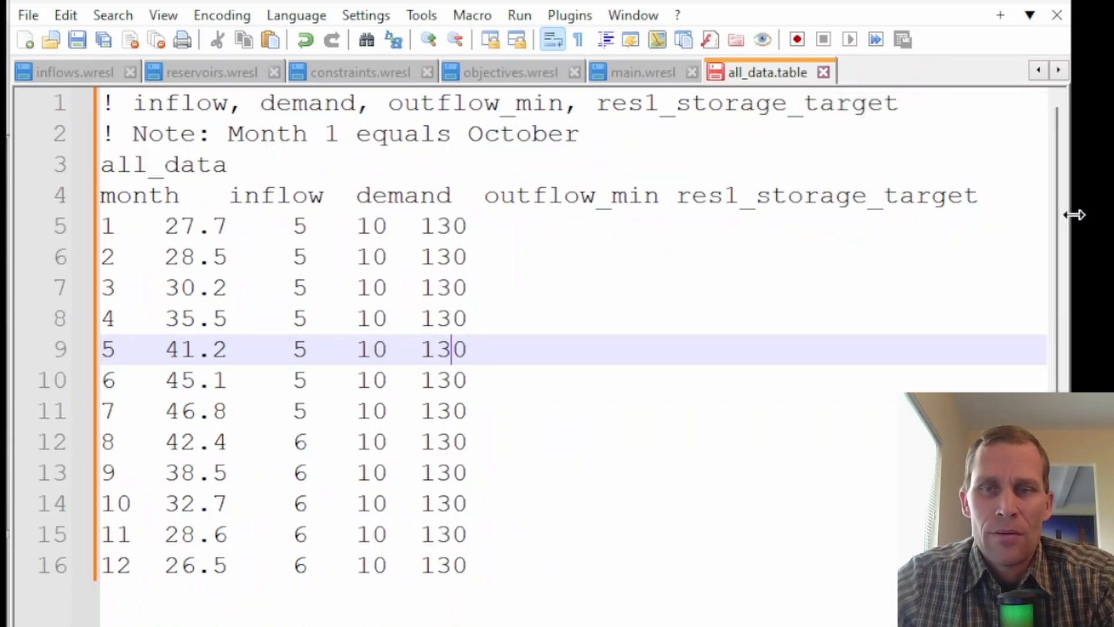
pyautogui.moveTo(422, 226); pyautogui.dragTo(468, 229)
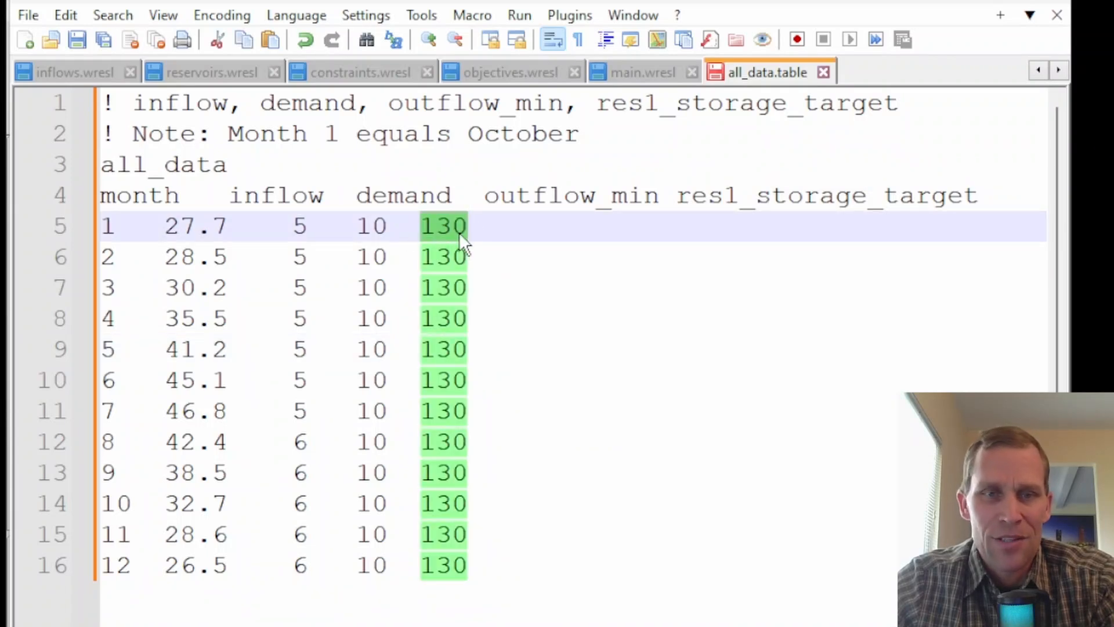
pyautogui.moveTo(1074, 241); pyautogui.dragTo(963, 272)
pyautogui.hotkey('ctrl', 's')
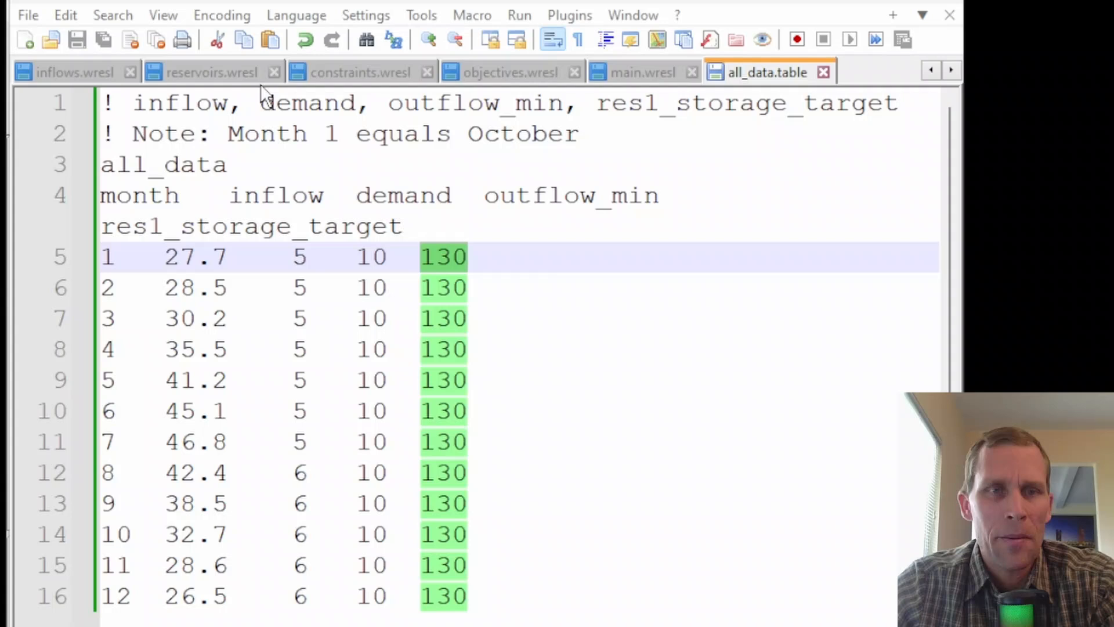
# - In reservoirs.wresl, add below the S_RES1 definition: svar S_RES1_TARGET {select res1_storage_target from all_data where month = month}, separated by a blank line
pyautogui.click(215, 70)
pyautogui.click(224, 166)
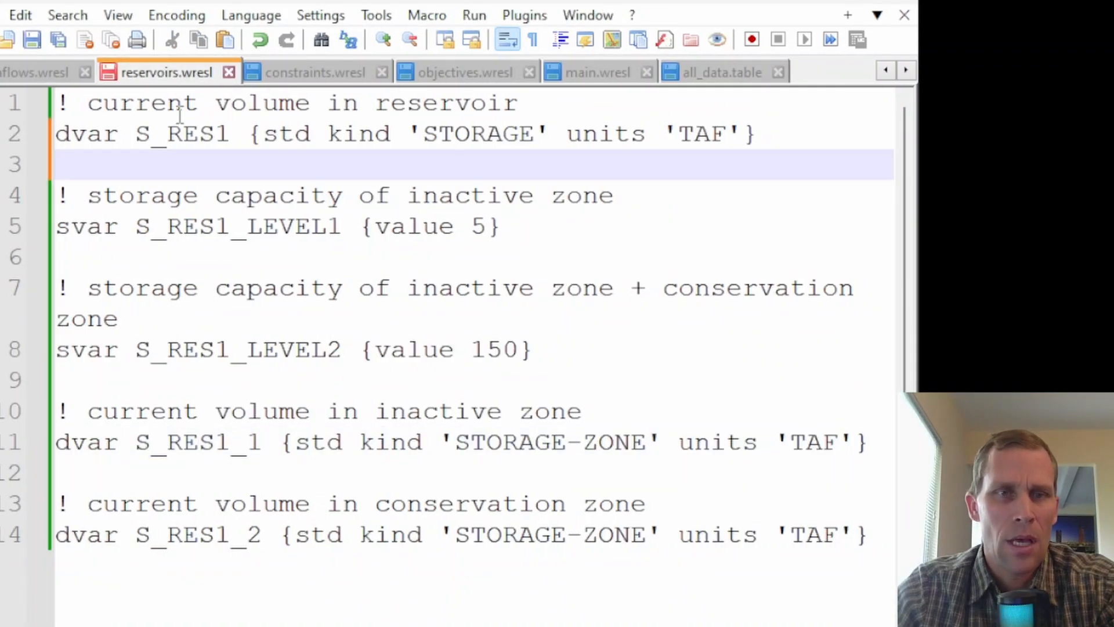
pyautogui.click(181, 104)
pyautogui.doubleClick(162, 135)
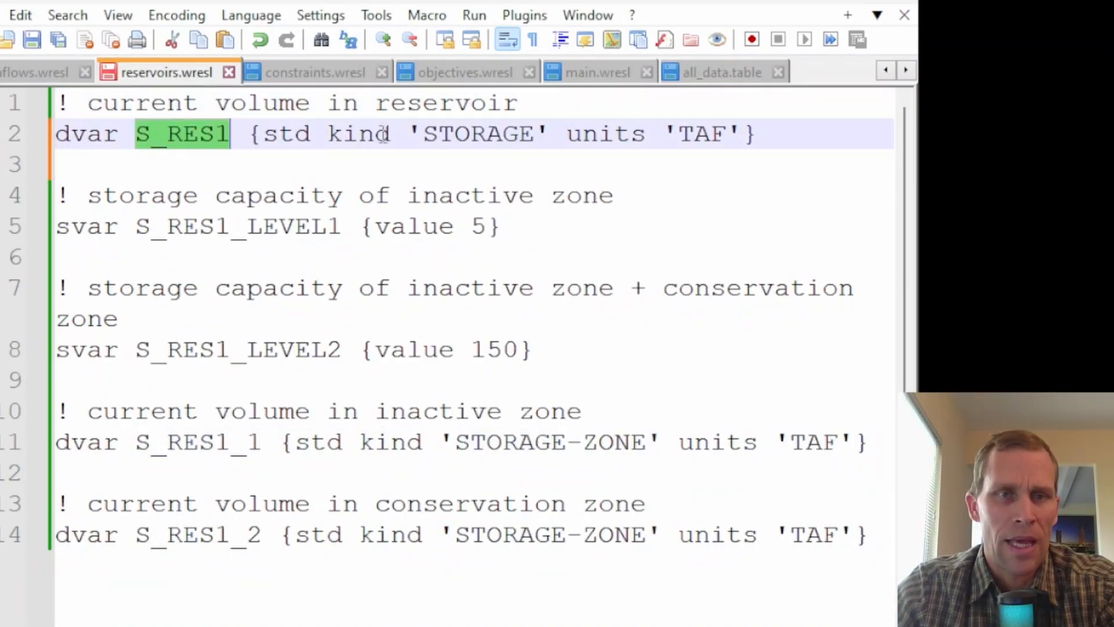
pyautogui.click(783, 135)
pyautogui.write('svar S_RES1_TARGET {select res1_storage_target from all_data where month = month}')
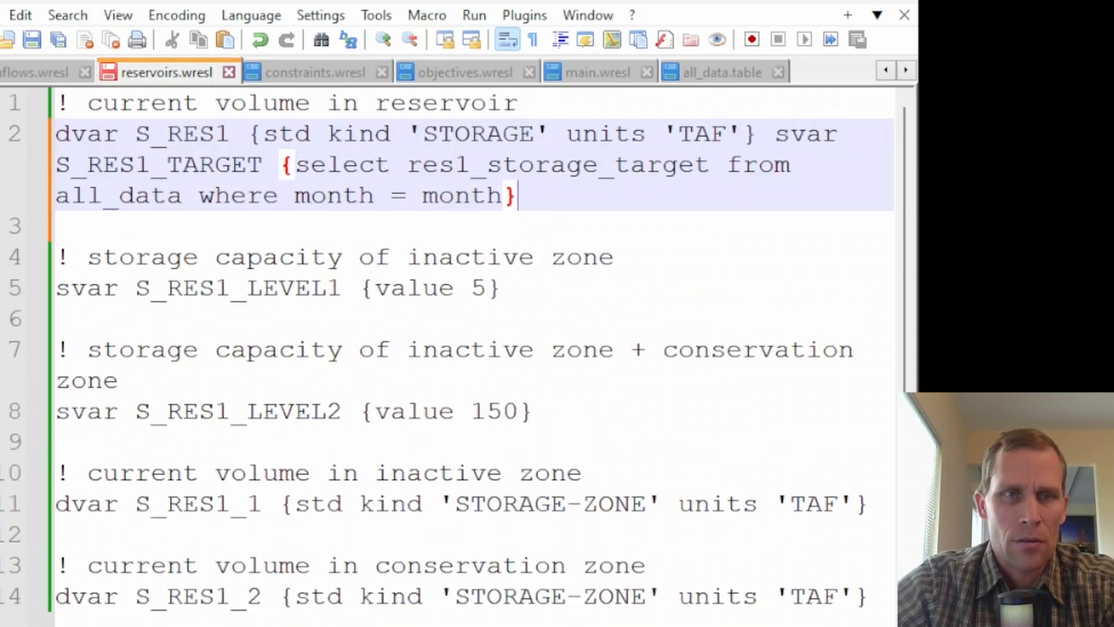
pyautogui.click(773, 135)
pyautogui.press('Return')
pyautogui.press('Return')
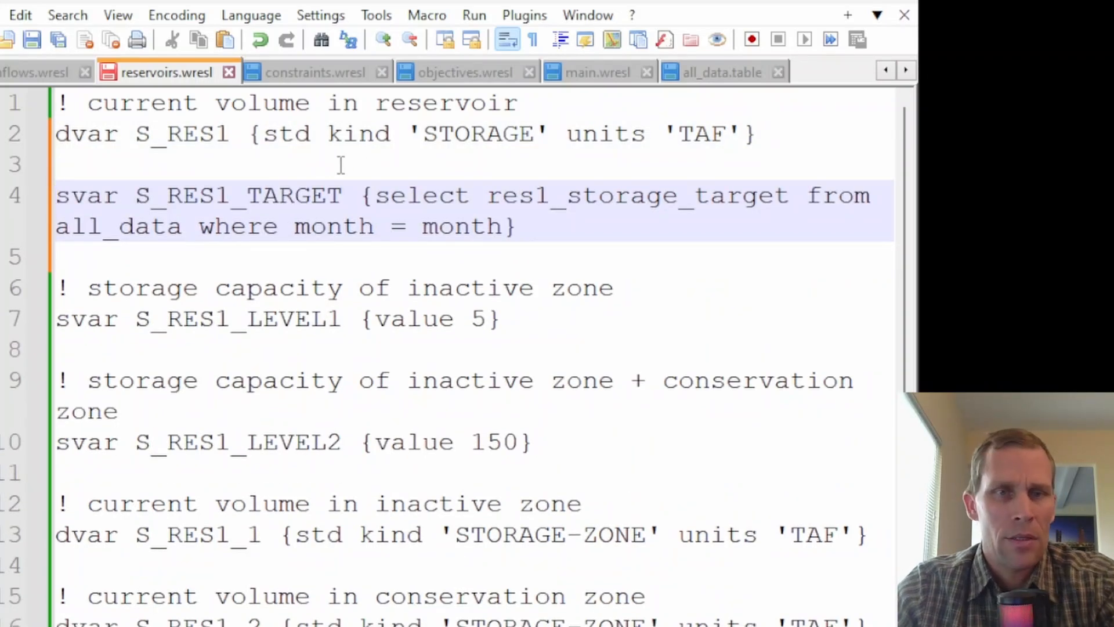
# - Add the comment line "! reservoir 1 target" directly above the S_RES1_TARGET definition
pyautogui.click(282, 174)
pyautogui.press('Return')
pyautogui.write('! ')
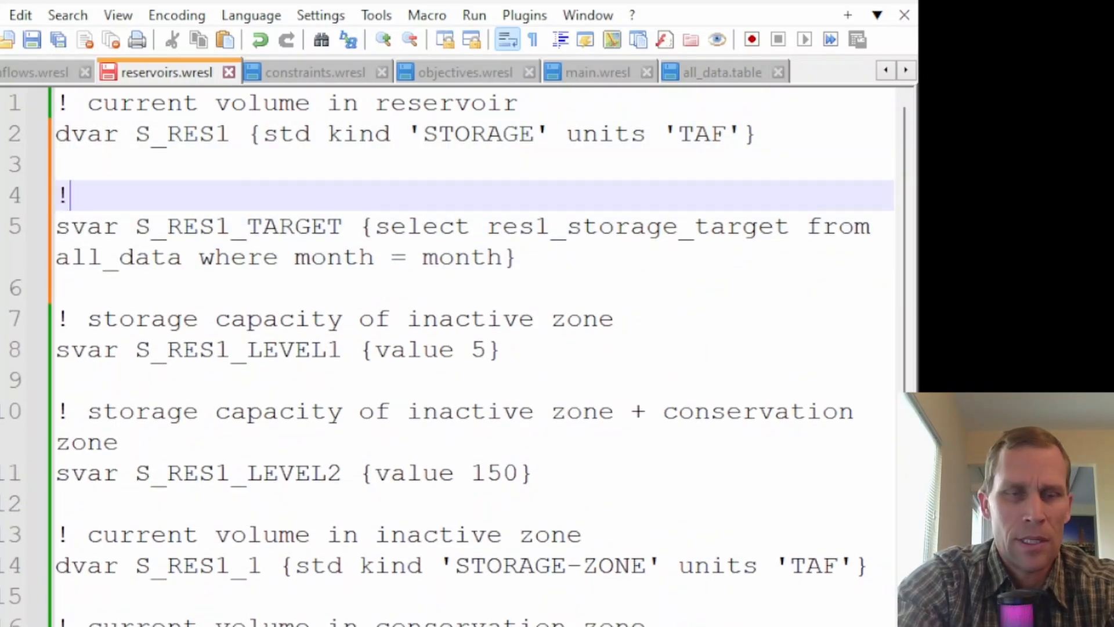
pyautogui.write('reservoir')
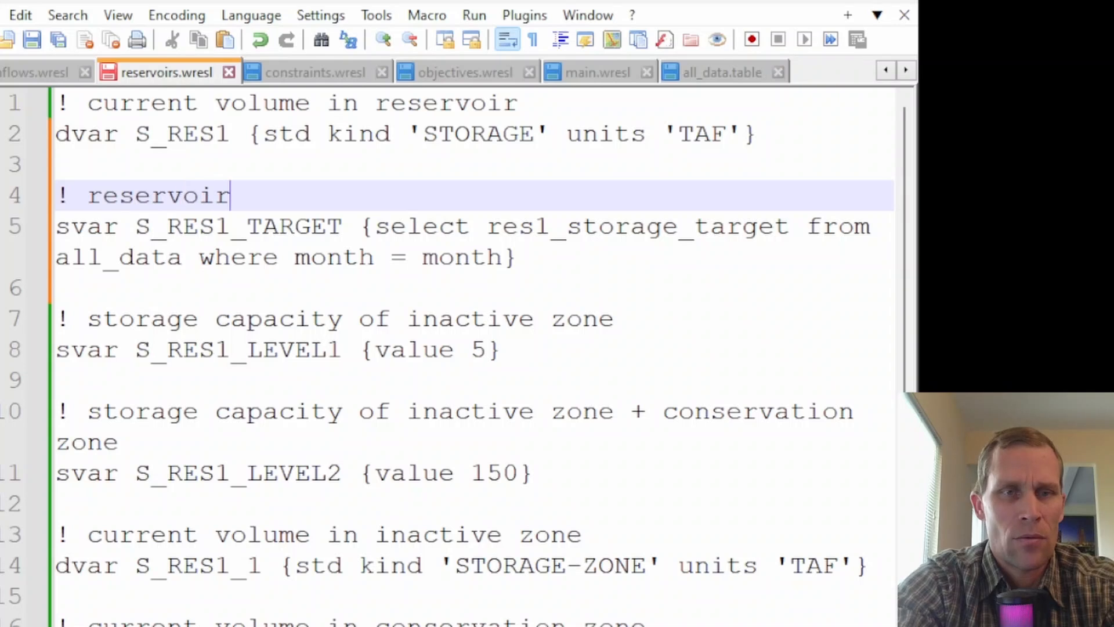
pyautogui.write(' 1 target')
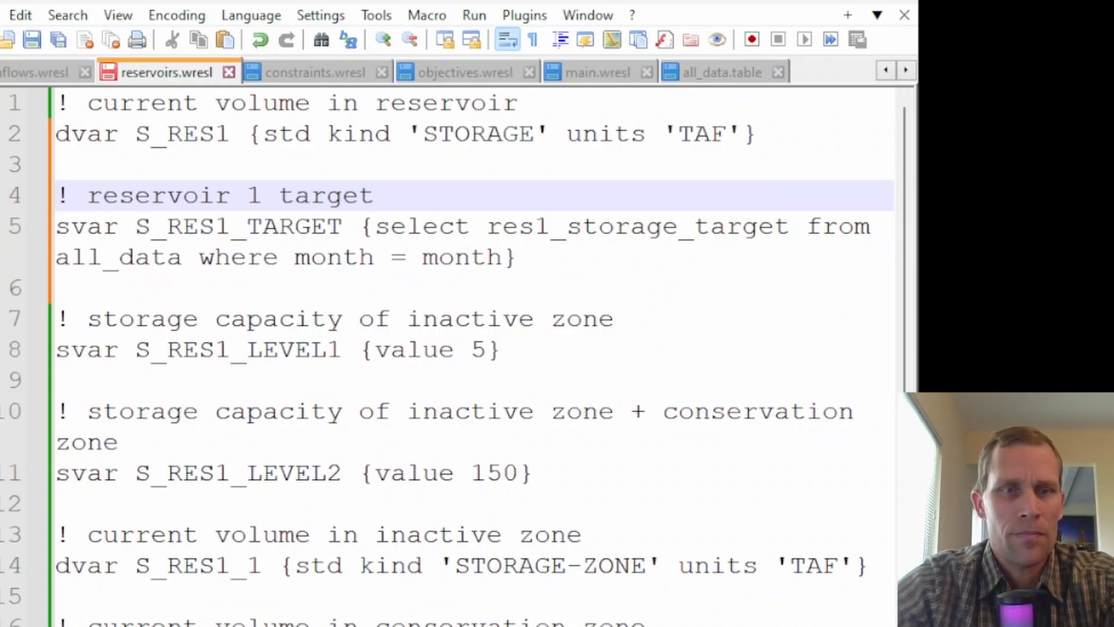
# - Check the column, table and svar names in the S_RES1_TARGET statement against the other definitions, and save reservoirs.wresl
pyautogui.doubleClick(559, 236)
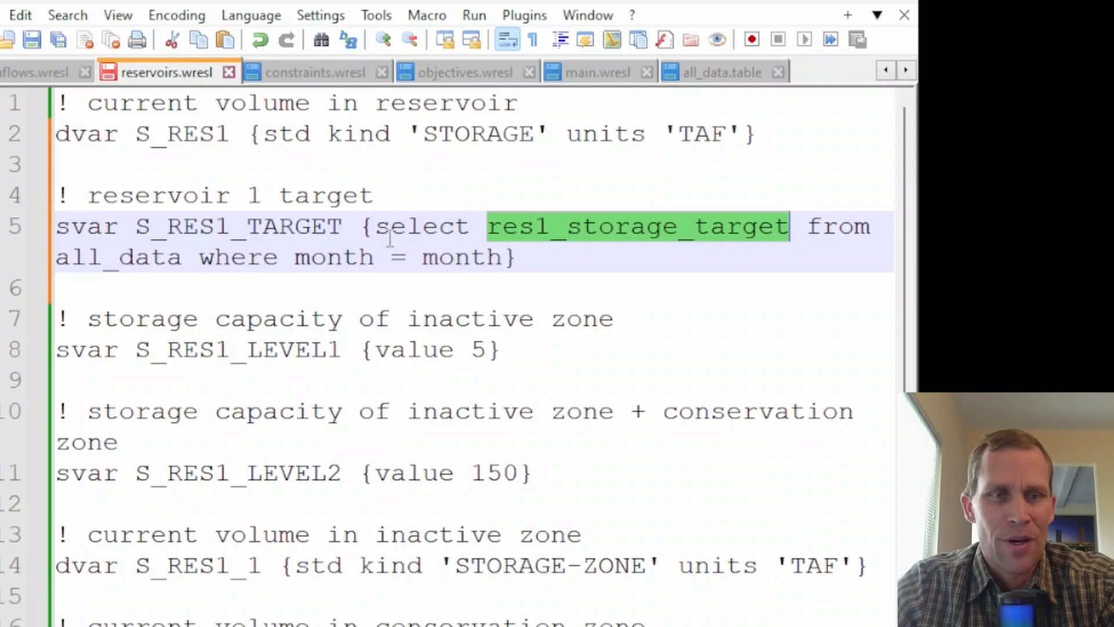
pyautogui.doubleClick(149, 262)
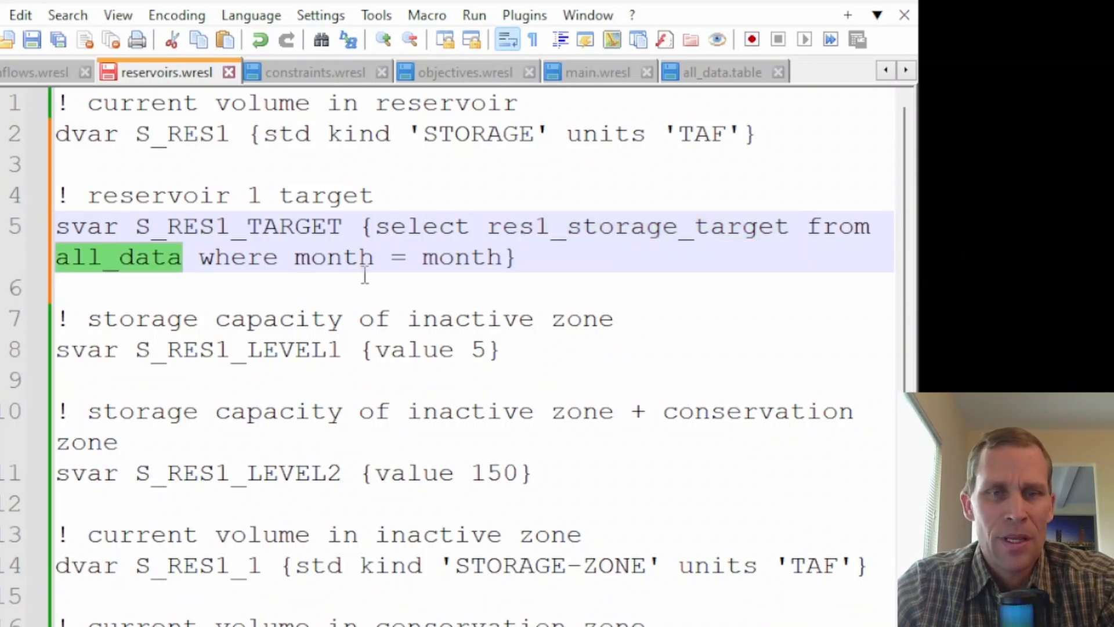
pyautogui.tripleClick(94, 350)
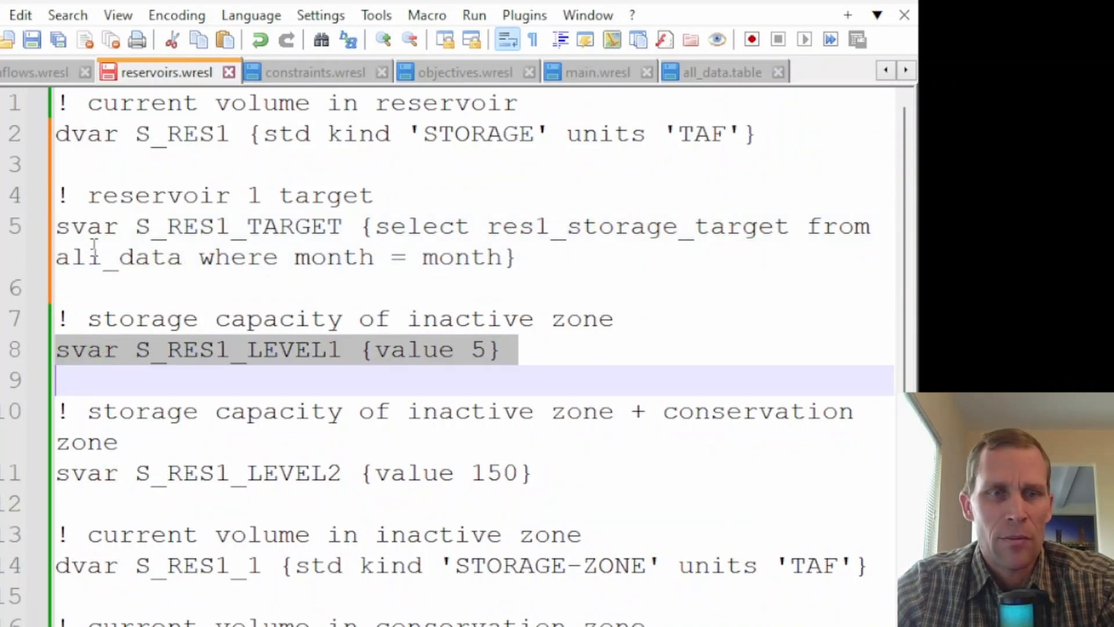
pyautogui.doubleClick(91, 227)
pyautogui.hotkey('ctrl', 's')
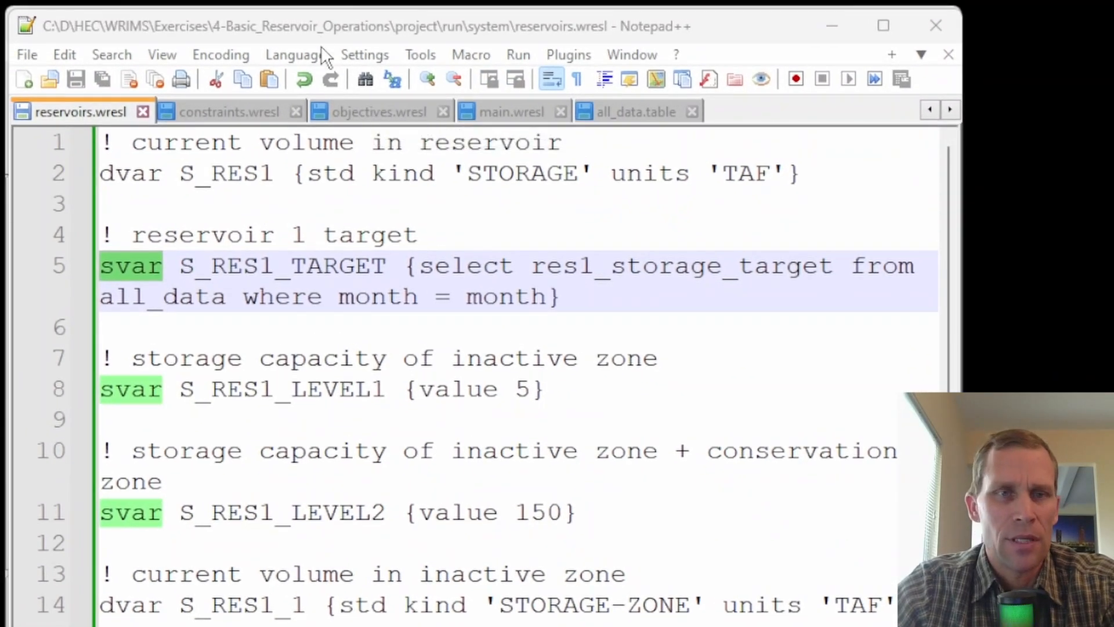
# - Append an unindented STORAGE_TARGET goal to constraints.wresl with lhs S_RES1, rhs S_RES1_TARGET, and penalty 5 for both lhs > rhs and lhs < rhs
pyautogui.click(225, 110)
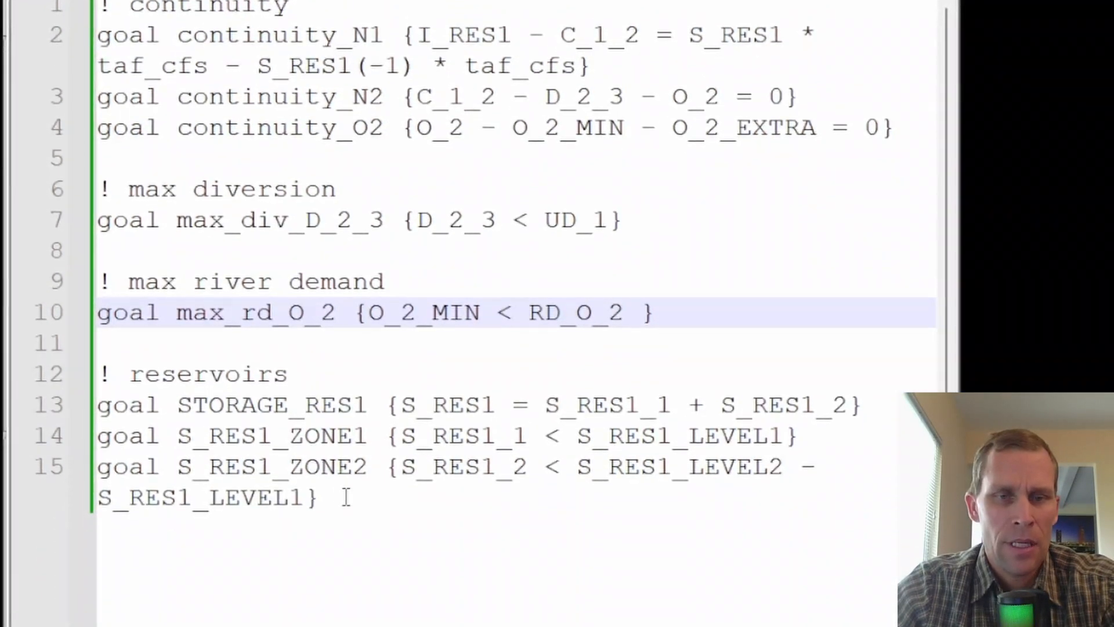
pyautogui.click(345, 495)
pyautogui.press('Return')
pyautogui.press('Return')
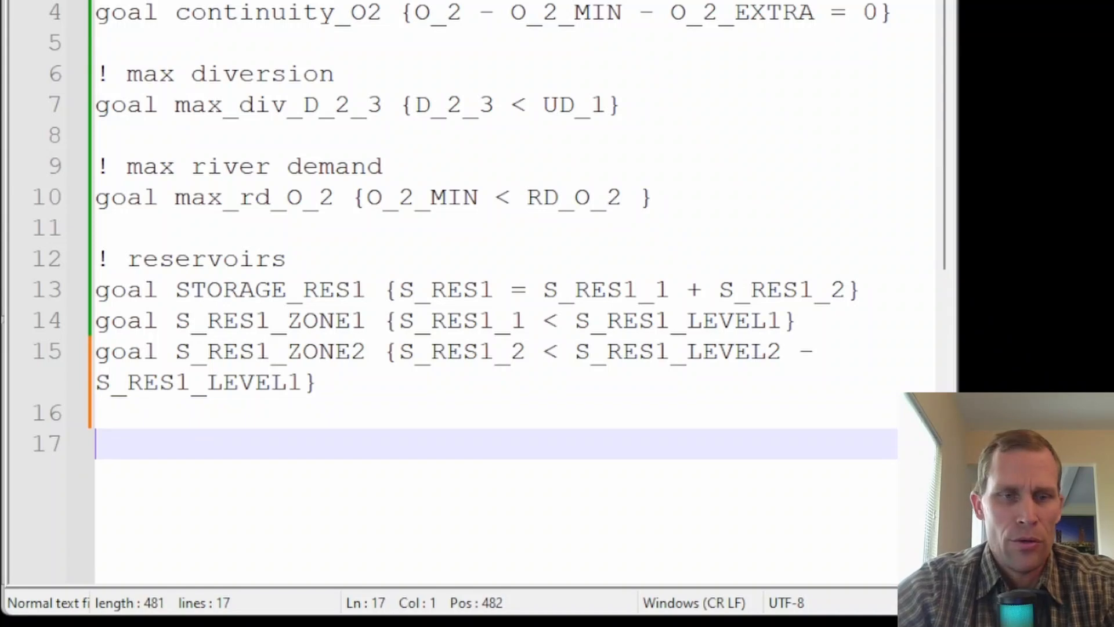
pyautogui.write('goal STORAGE_TARGET{ \t\tlhs S_RES1 \t\trhs S_RES1_TARGET \t\tlhs > rhs penalty 5 \t\tlhs < rhs penalty 5 \t}')
pyautogui.scroll(-2, 220, 400)
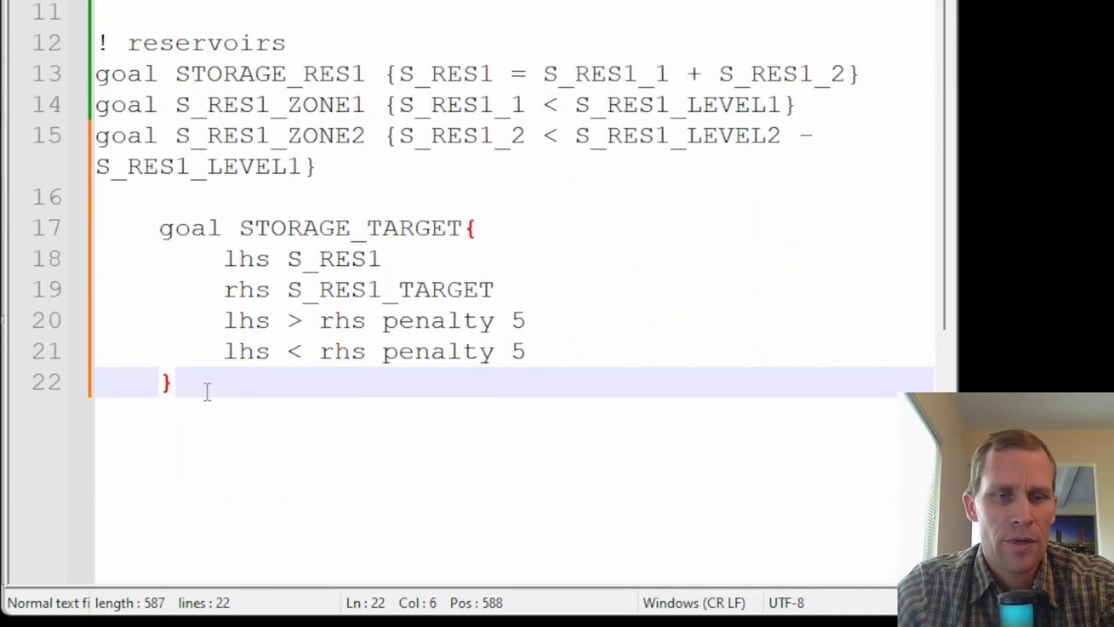
pyautogui.moveTo(208, 388); pyautogui.dragTo(148, 235)
pyautogui.hotkey('shift', 'Tab')
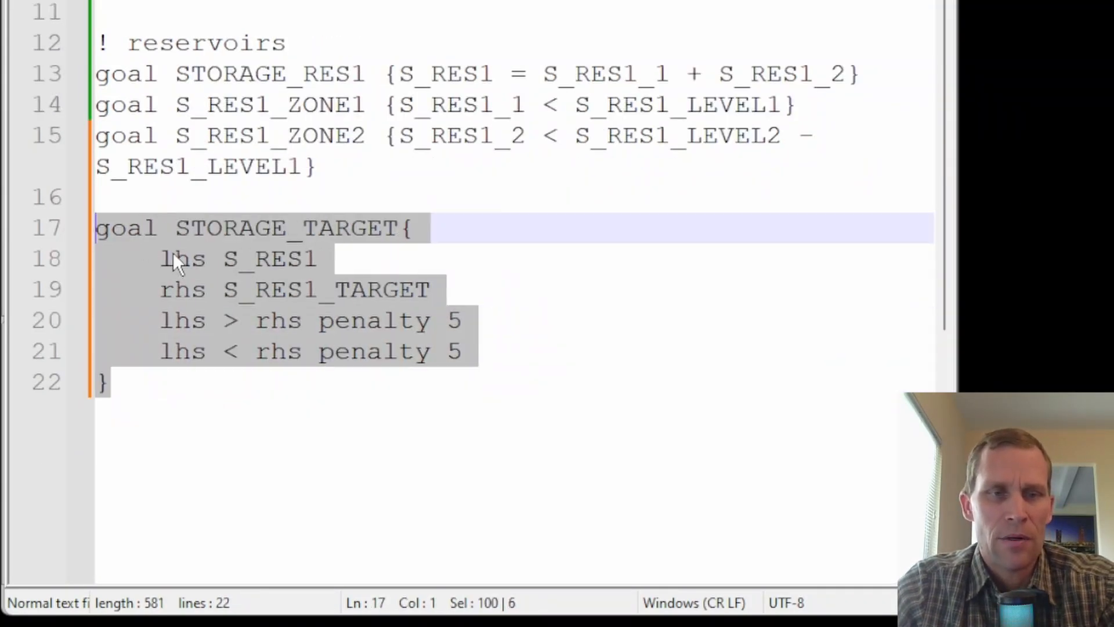
# - Examine the STORAGE_TARGET goal's left-hand side, right-hand side and the two penalty conditions
pyautogui.doubleClick(183, 258)
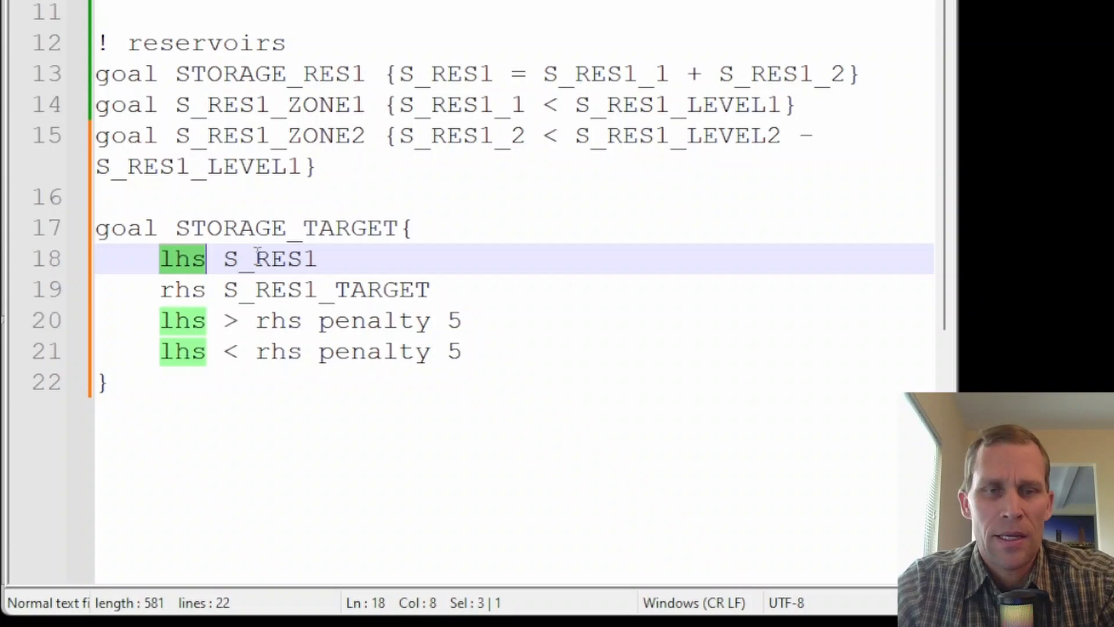
pyautogui.doubleClick(321, 263)
pyautogui.doubleClick(198, 288)
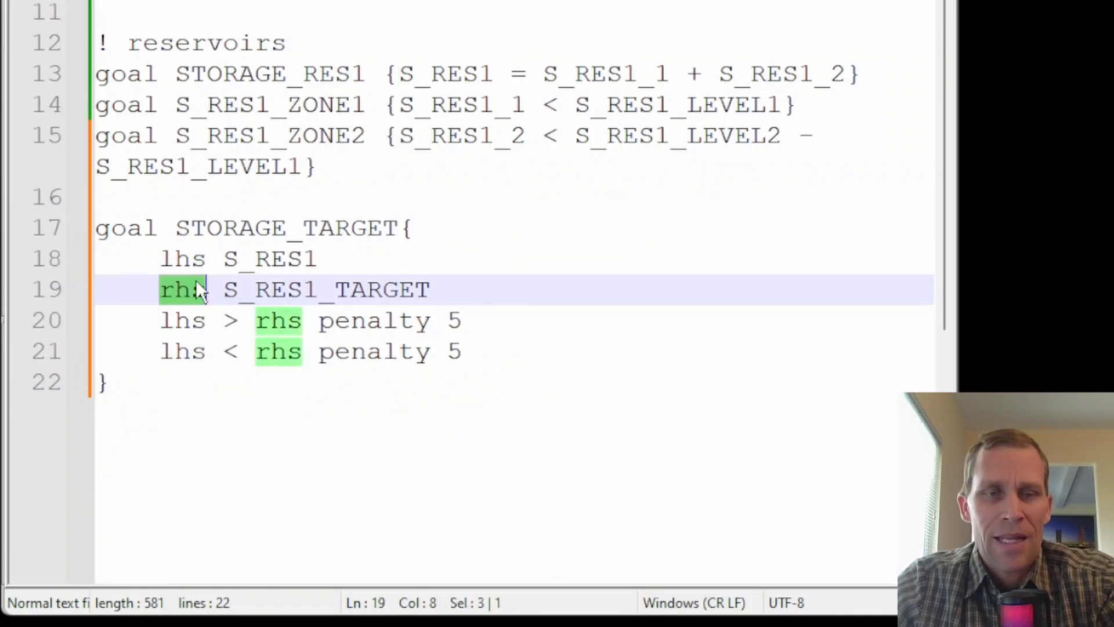
pyautogui.doubleClick(305, 288)
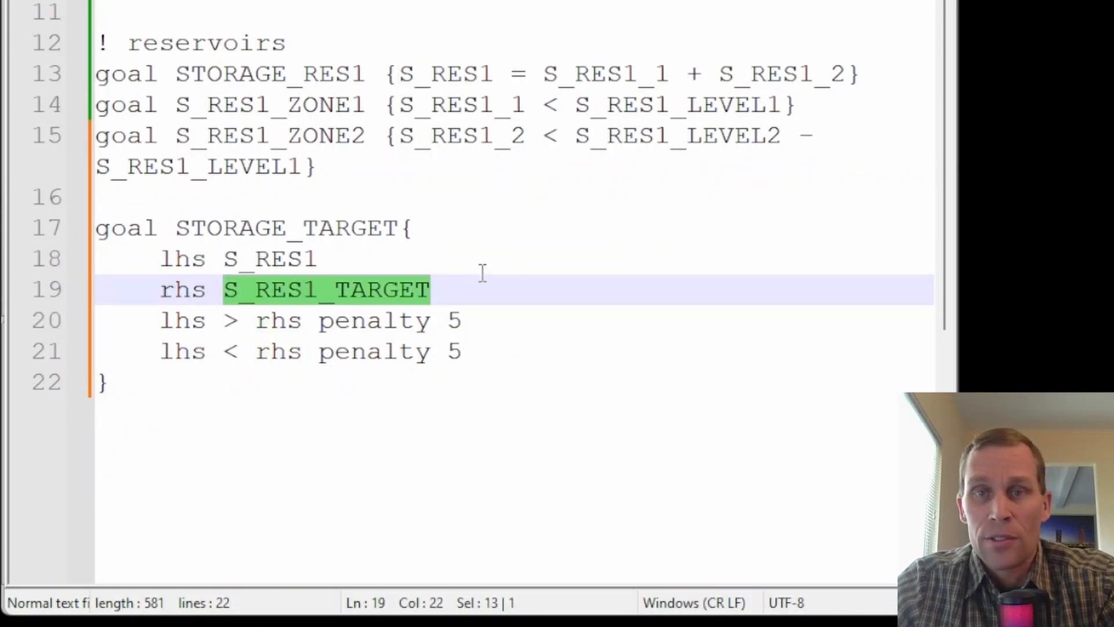
pyautogui.click(190, 325)
pyautogui.click(273, 322)
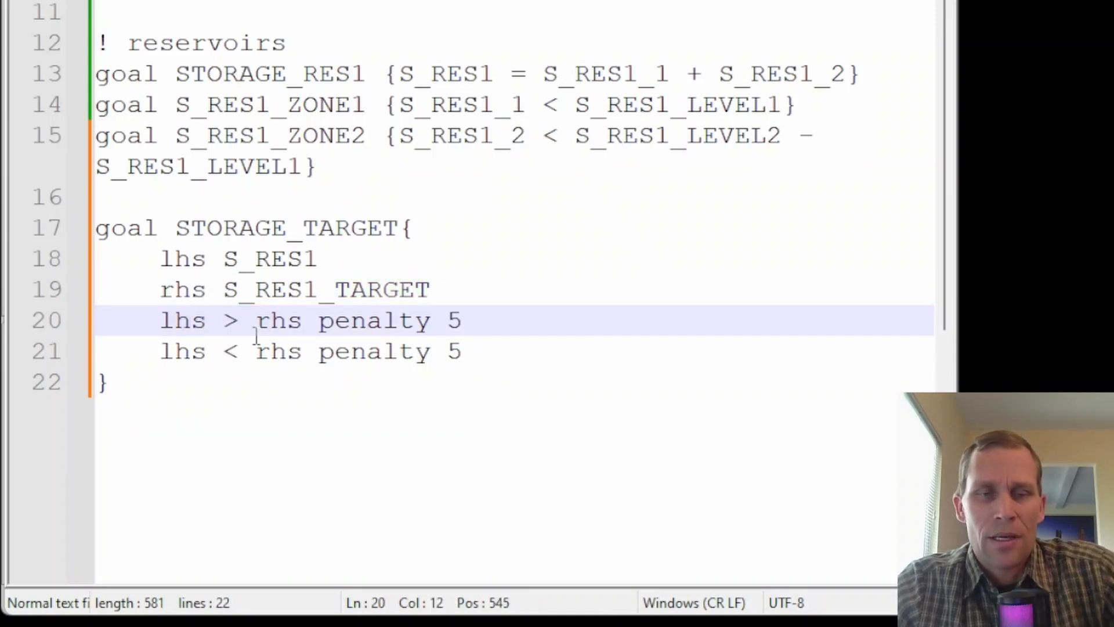
pyautogui.doubleClick(454, 321)
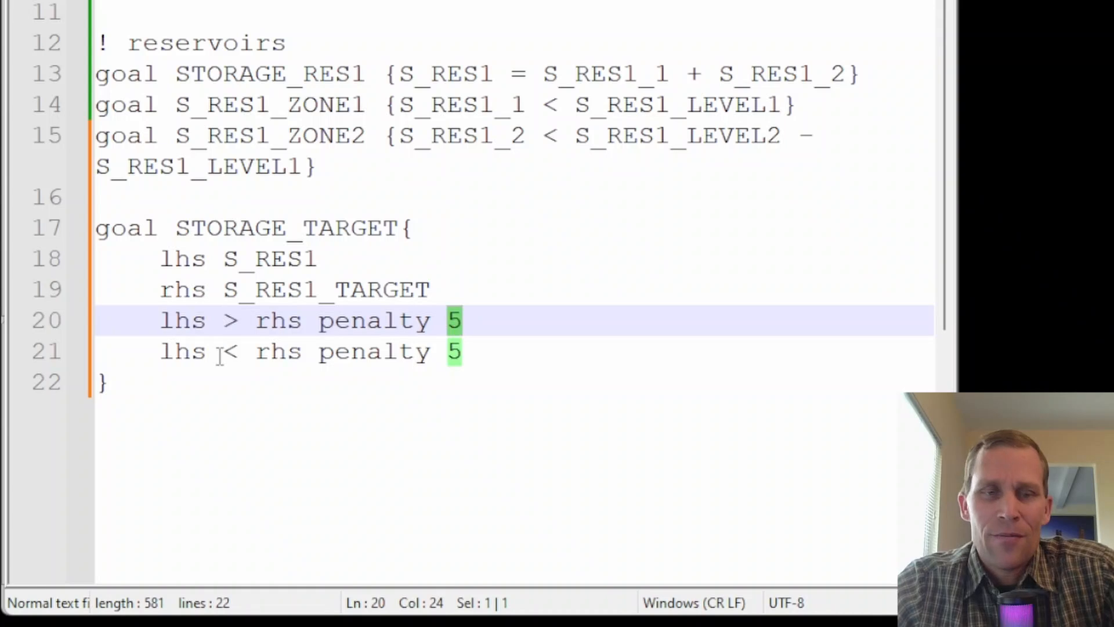
pyautogui.doubleClick(181, 351)
pyautogui.click(261, 353)
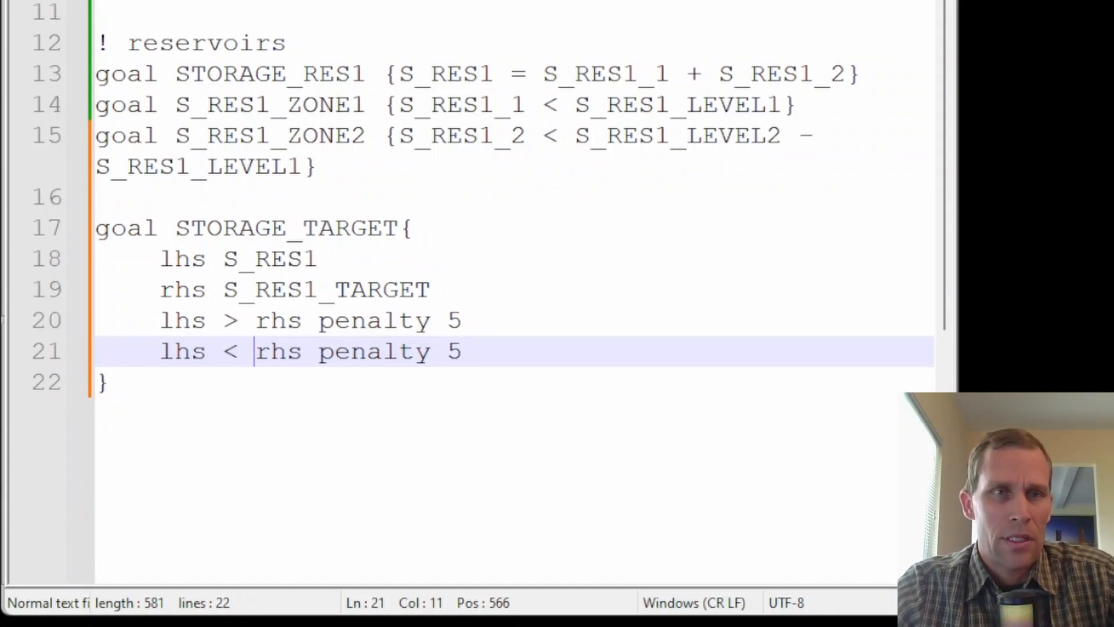
# - Save constraints.wresl, switch to the WRIMS workspace and run the E4_Basic_Reservoir_Operations launch file
pyautogui.hotkey('ctrl', 's')
pyautogui.hotkey('alt', 'Tab')
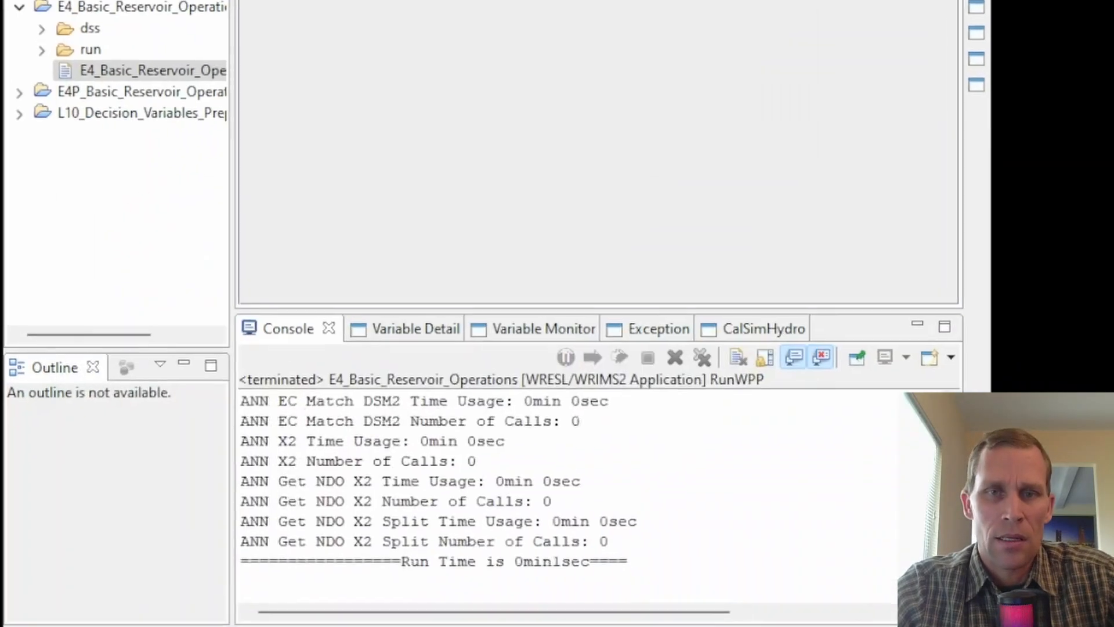
pyautogui.click(106, 87)
pyautogui.rightClick(105, 87)
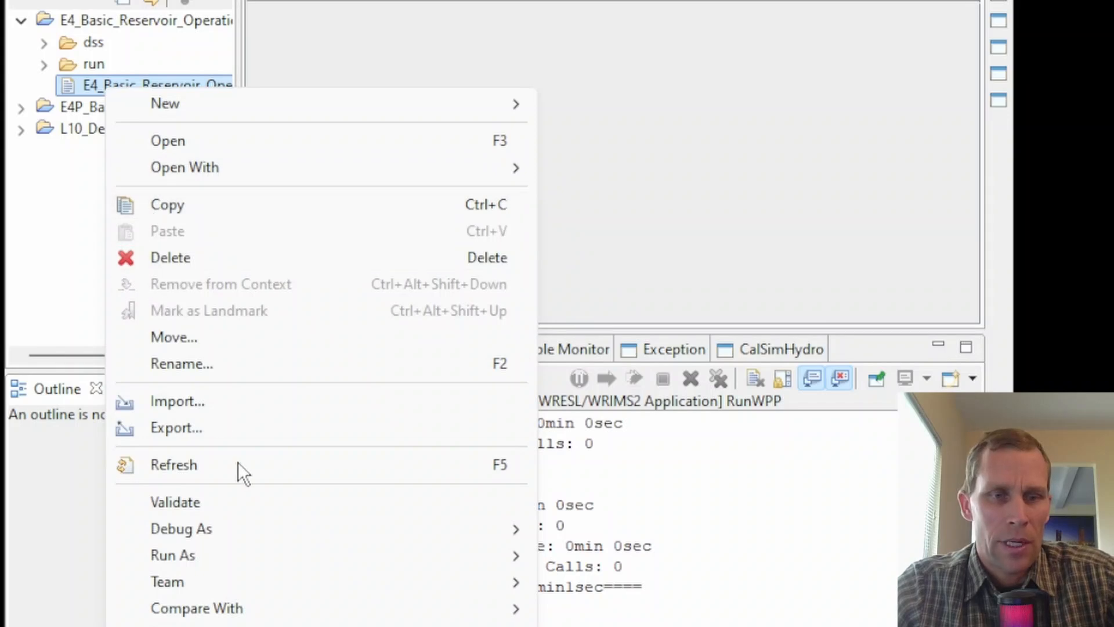
pyautogui.moveTo(381, 555)
pyautogui.click(618, 549)
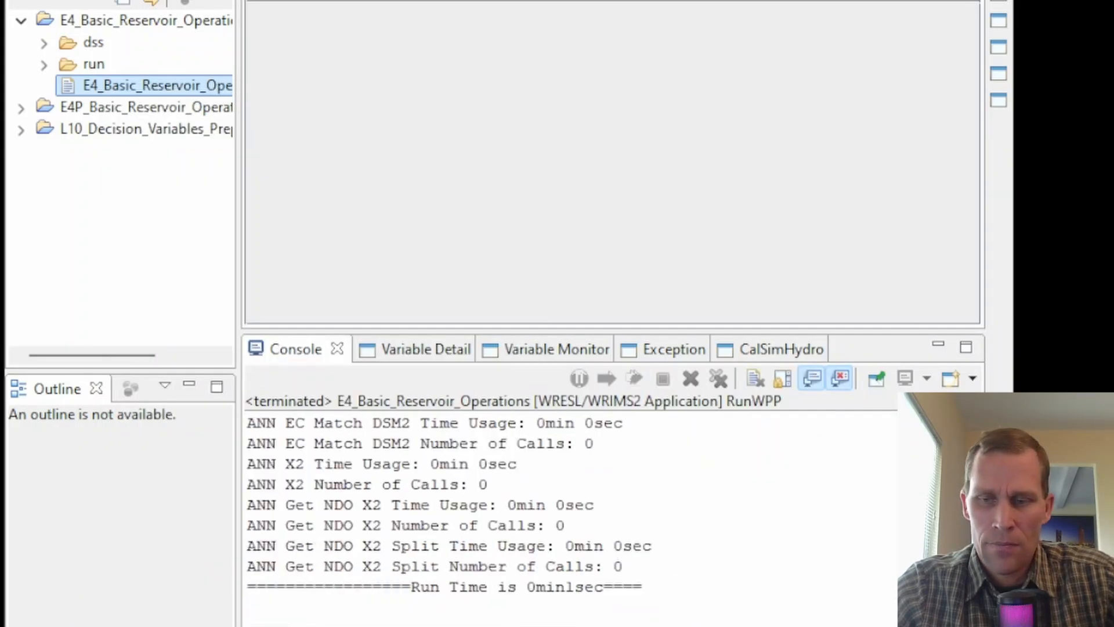
# - Switch to HEC-DSSVue, refresh the dv.dss catalog and tabulate the S_RES1, S_RES1_1 and S_RES1_2 storage records
pyautogui.hotkey('alt', 'Tab')
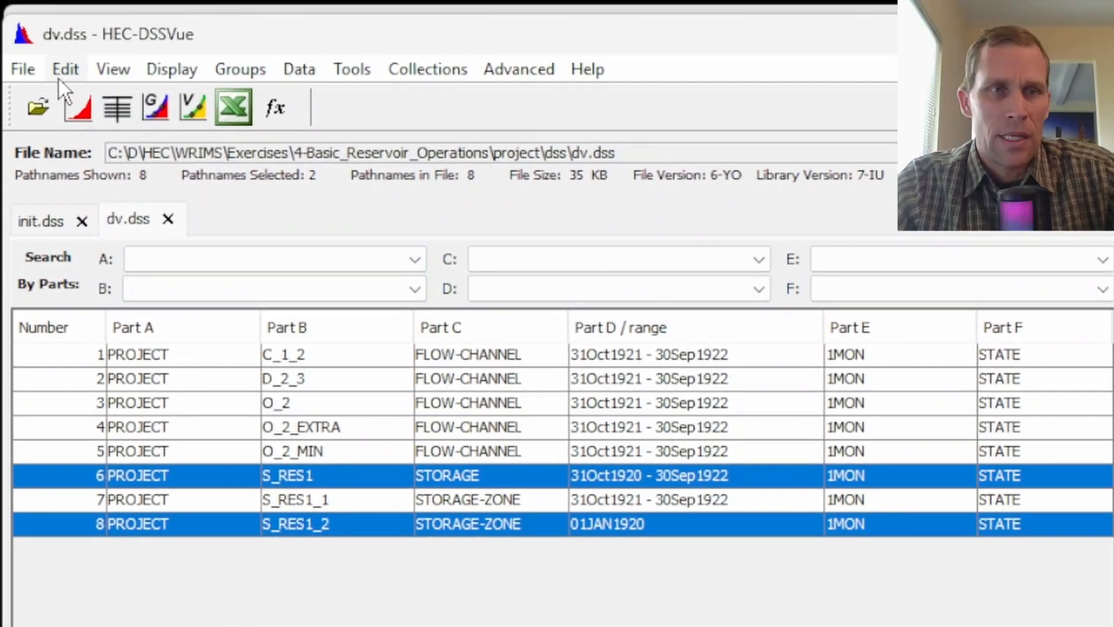
pyautogui.click(113, 69)
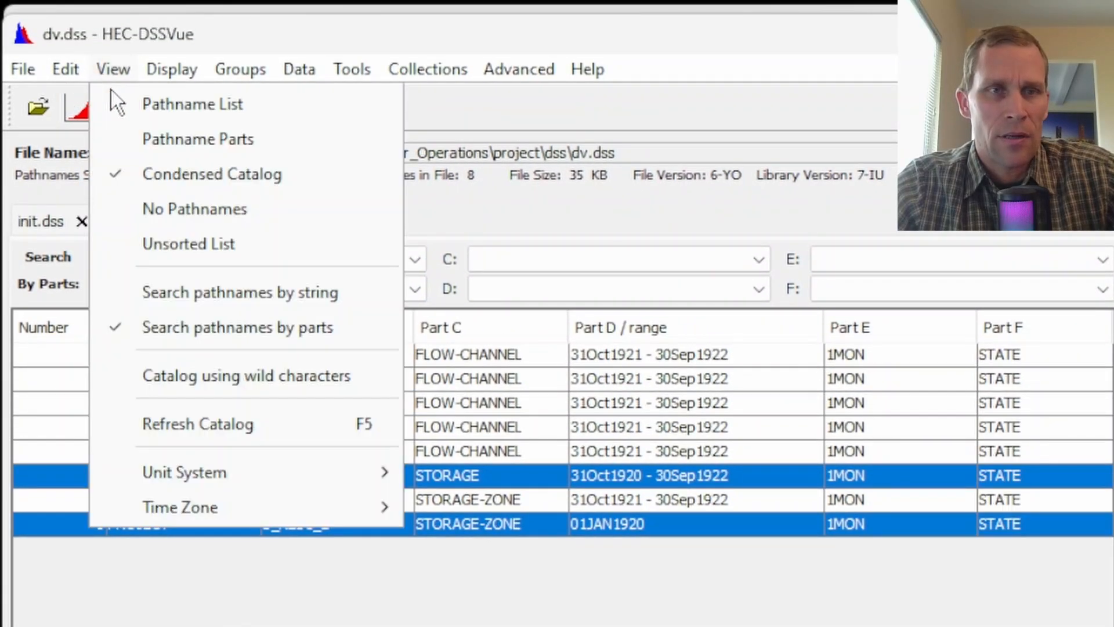
pyautogui.click(200, 422)
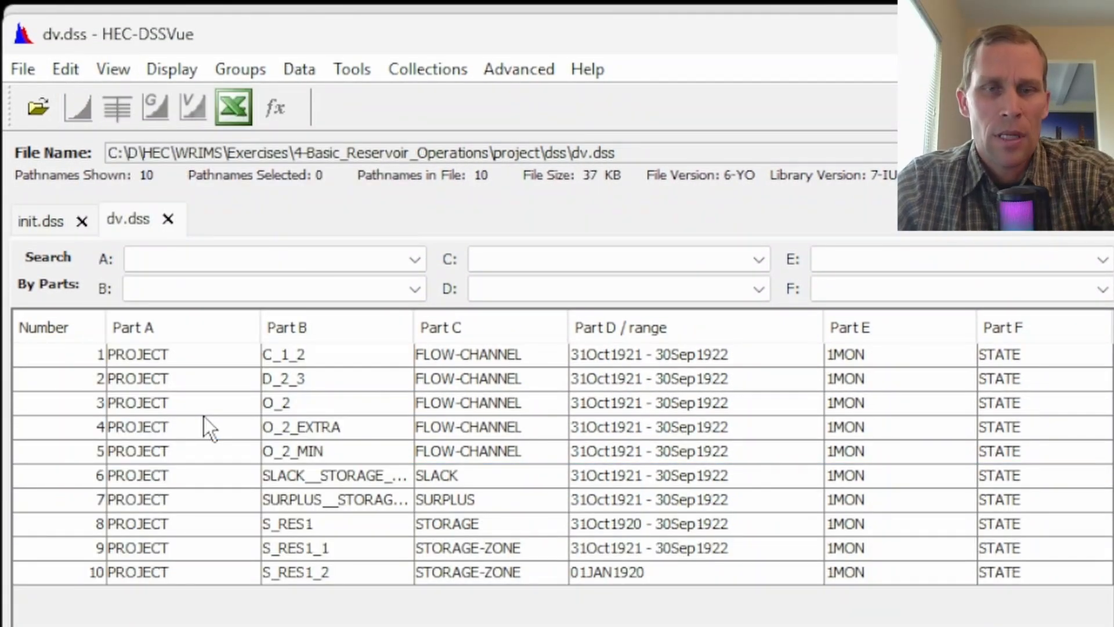
pyautogui.click(430, 530)
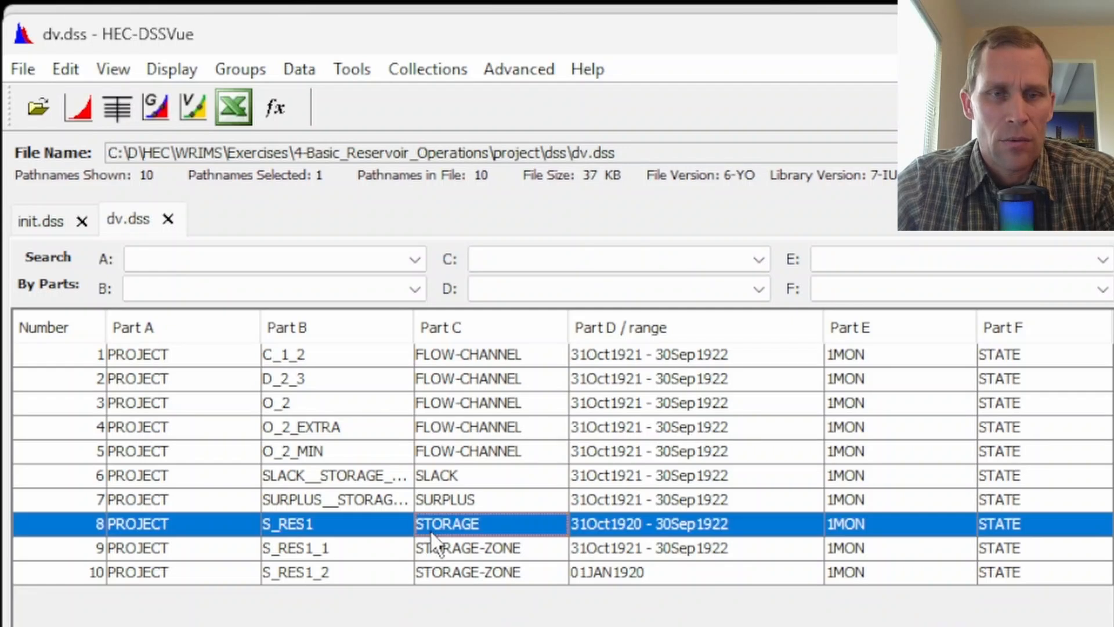
pyautogui.keyDown('shift'); pyautogui.click(441, 573); pyautogui.keyUp('shift')
pyautogui.click(118, 107)
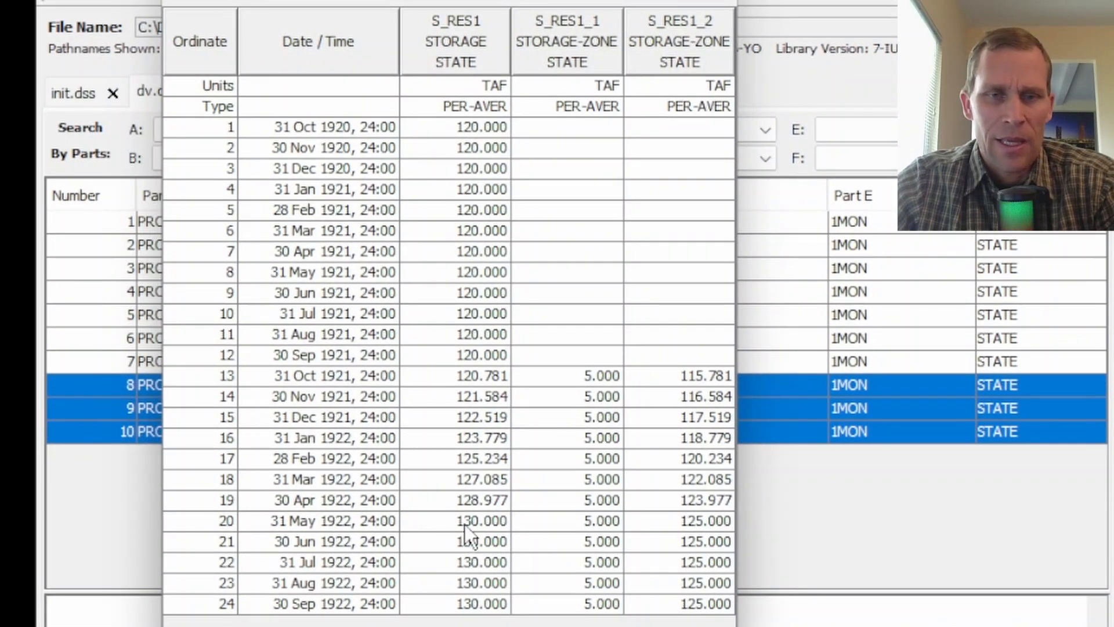
# - Compare the total storage and both storage zones from 31 May to 30 Sep 1922, and close the table
pyautogui.moveTo(470, 525); pyautogui.dragTo(456, 614)
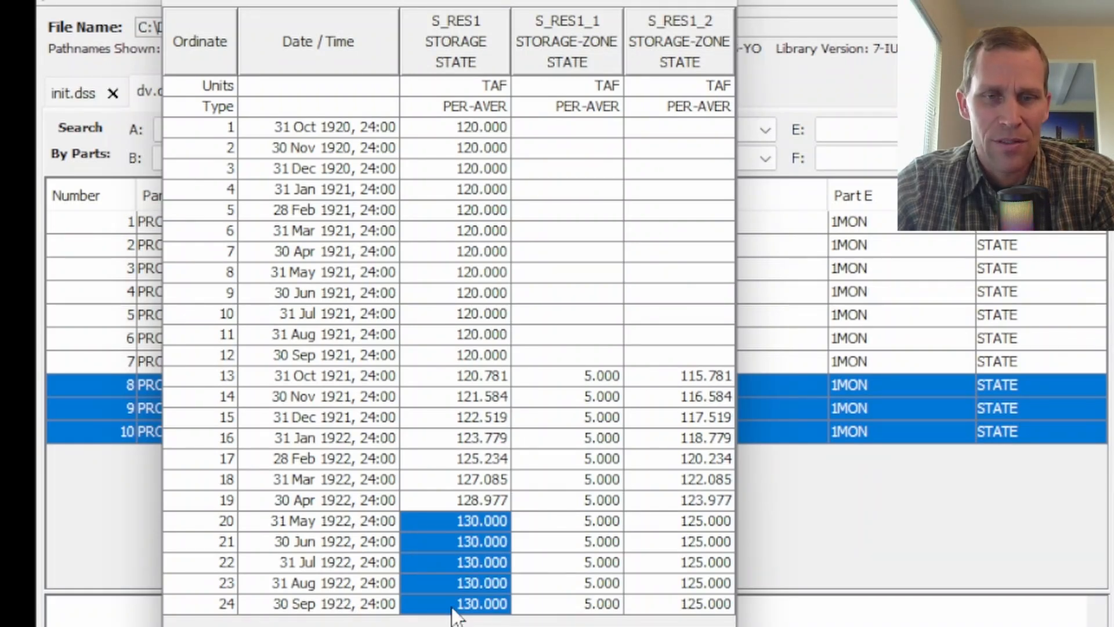
pyautogui.moveTo(575, 522); pyautogui.dragTo(579, 601)
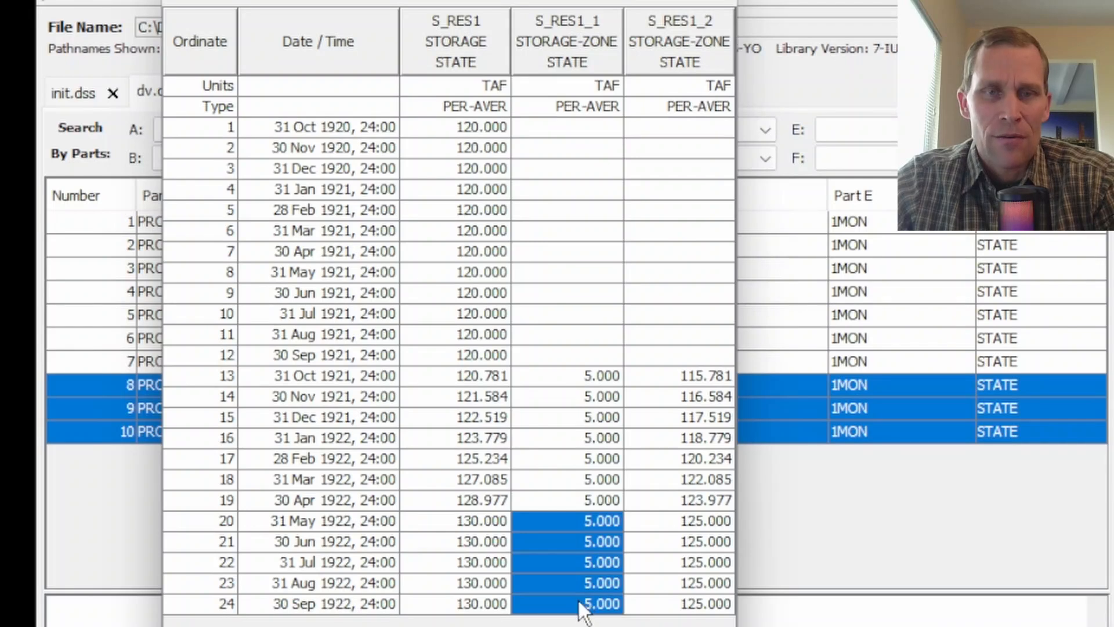
pyautogui.moveTo(689, 523); pyautogui.dragTo(674, 594)
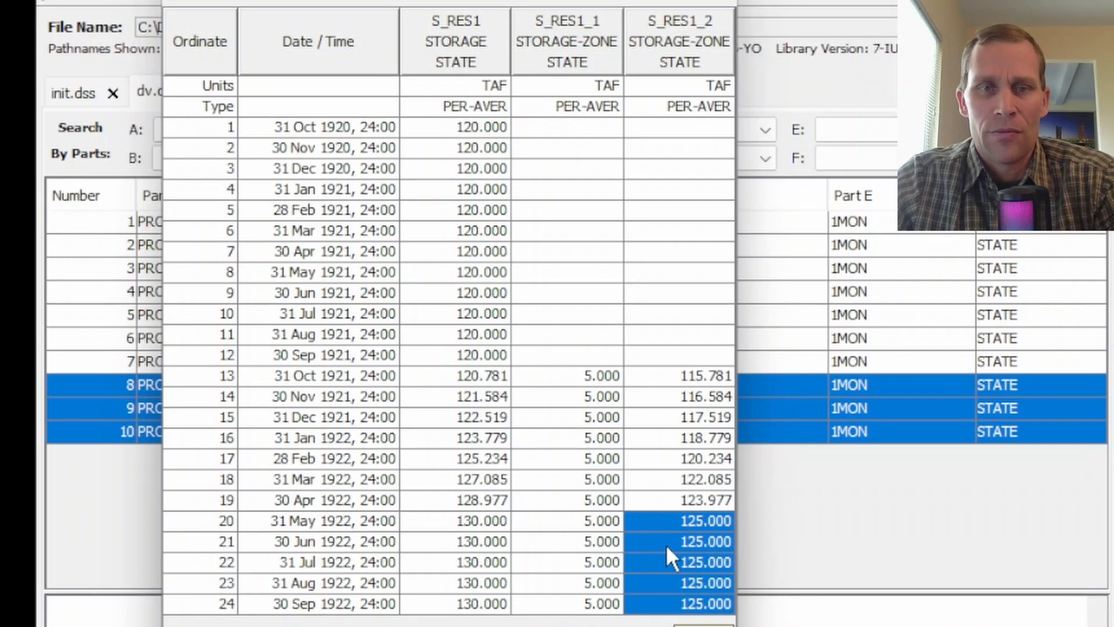
pyautogui.click(568, 522)
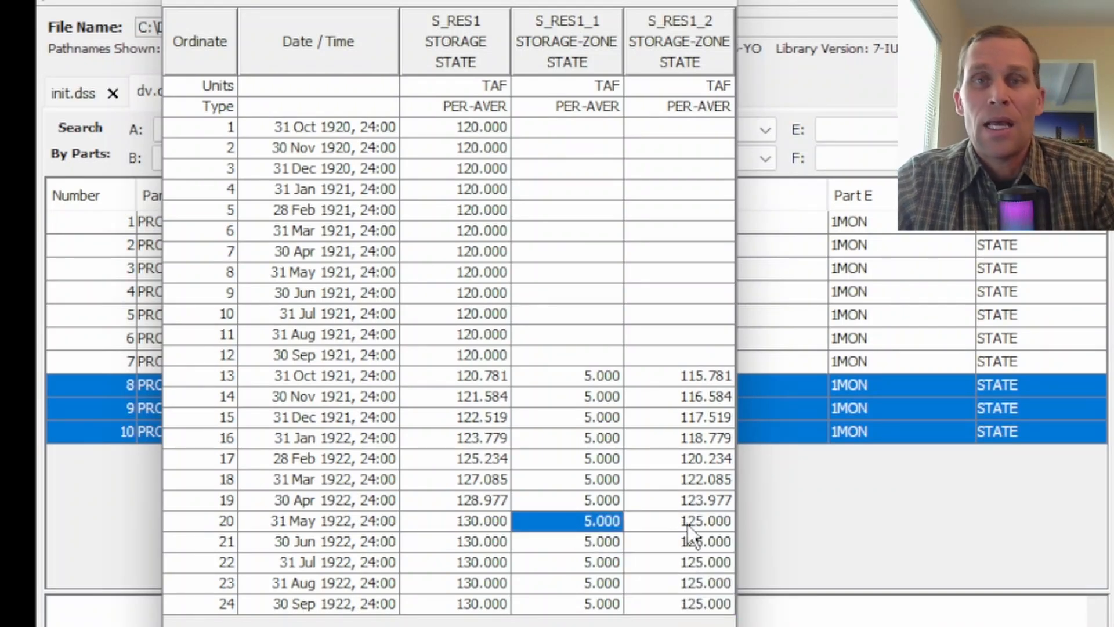
pyautogui.moveTo(334, 522); pyautogui.dragTo(657, 516)
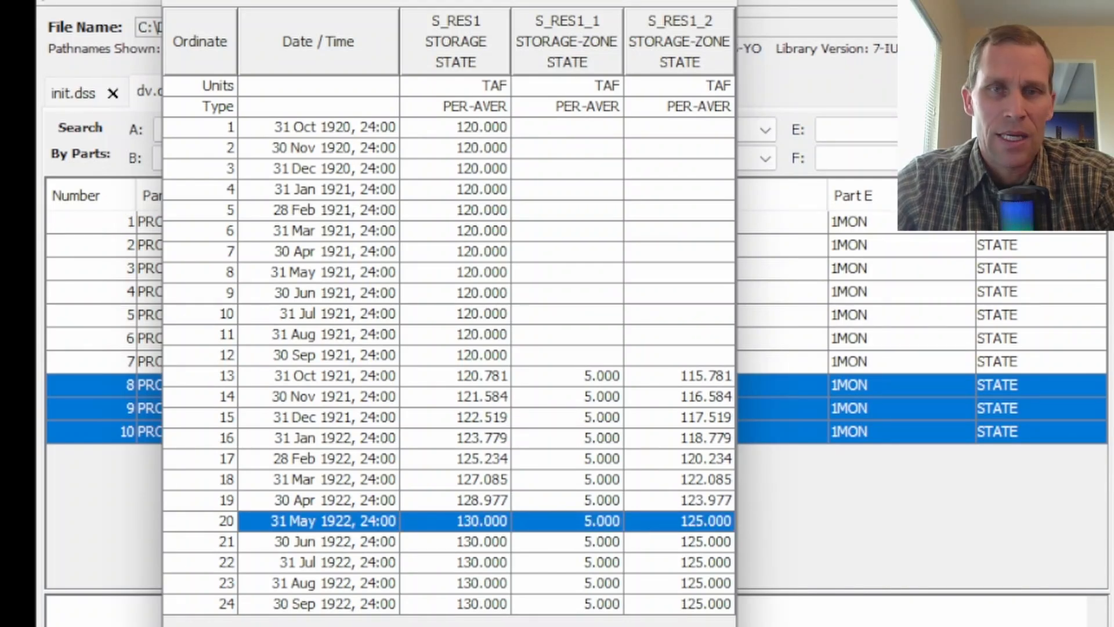
pyautogui.click(720, 1)
# - Plot S_RES1 together with S_RES1_2, highlight each curve in turn, and close the plot
pyautogui.click(340, 408)
pyautogui.click(341, 384)
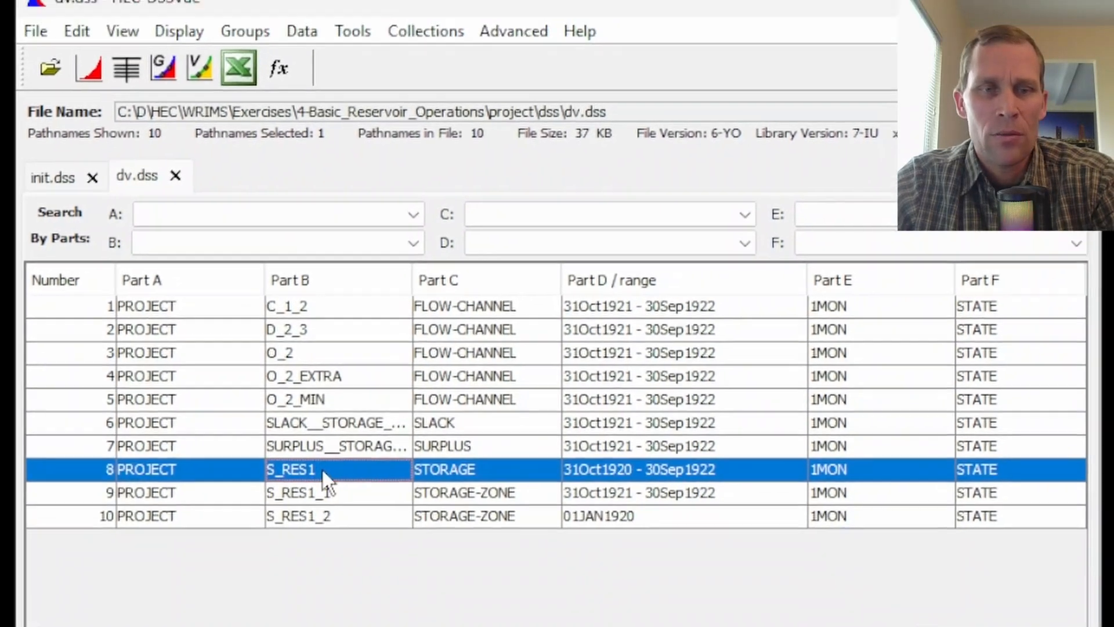
pyautogui.keyDown('ctrl'); pyautogui.click(315, 548); pyautogui.keyUp('ctrl')
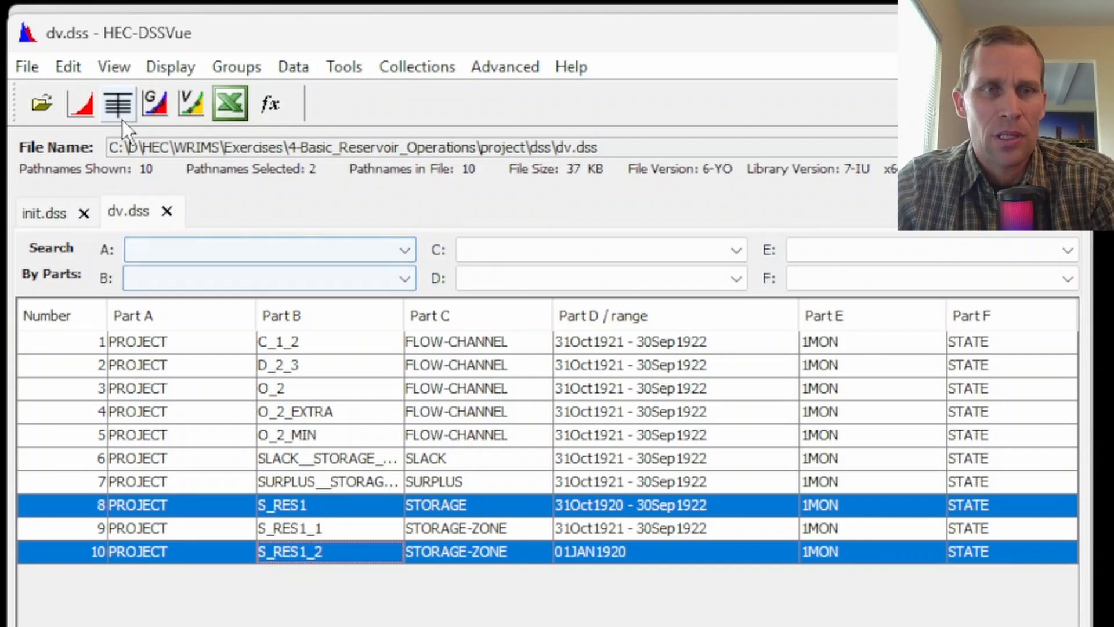
pyautogui.click(80, 105)
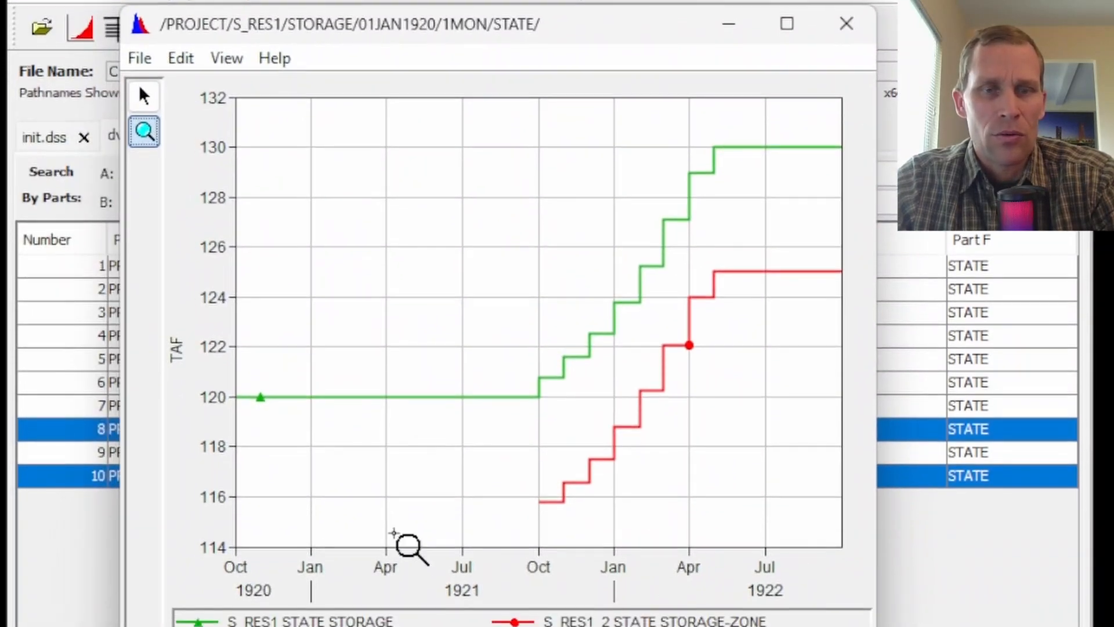
pyautogui.click(366, 598)
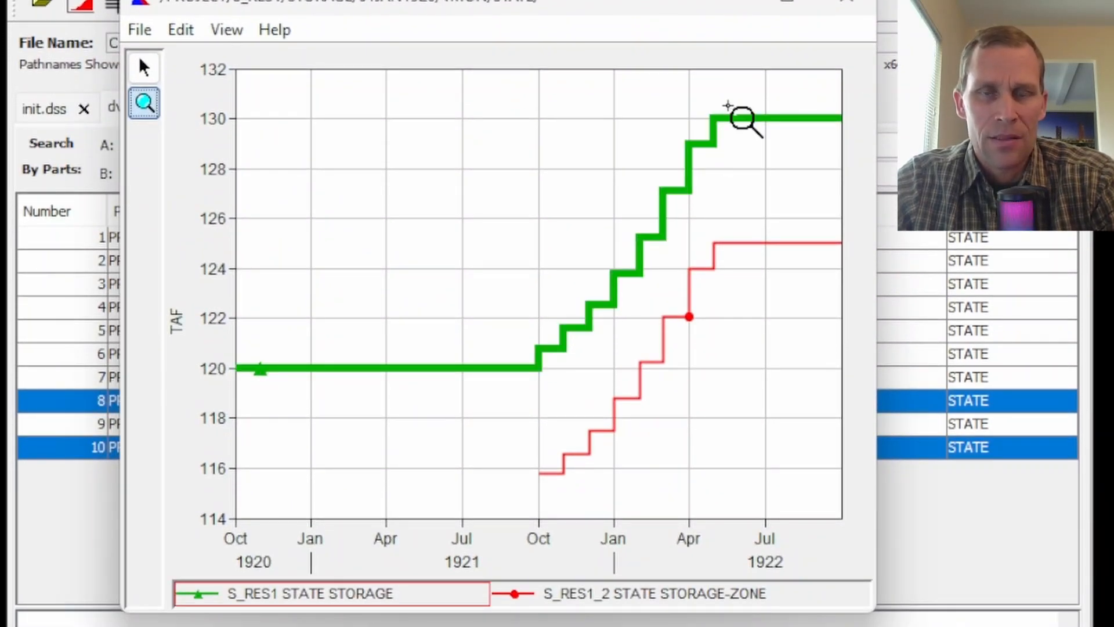
pyautogui.click(636, 598)
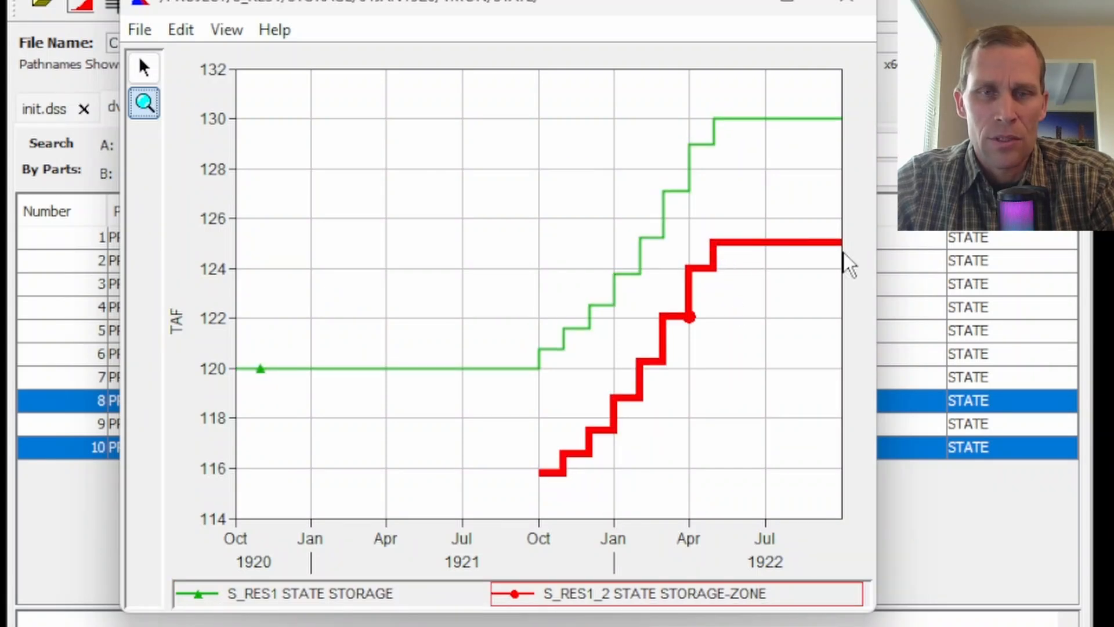
pyautogui.click(852, 6)
# - Tabulate the O_2, O_2_EXTRA and O_2_MIN flow-channel records together
pyautogui.click(309, 284)
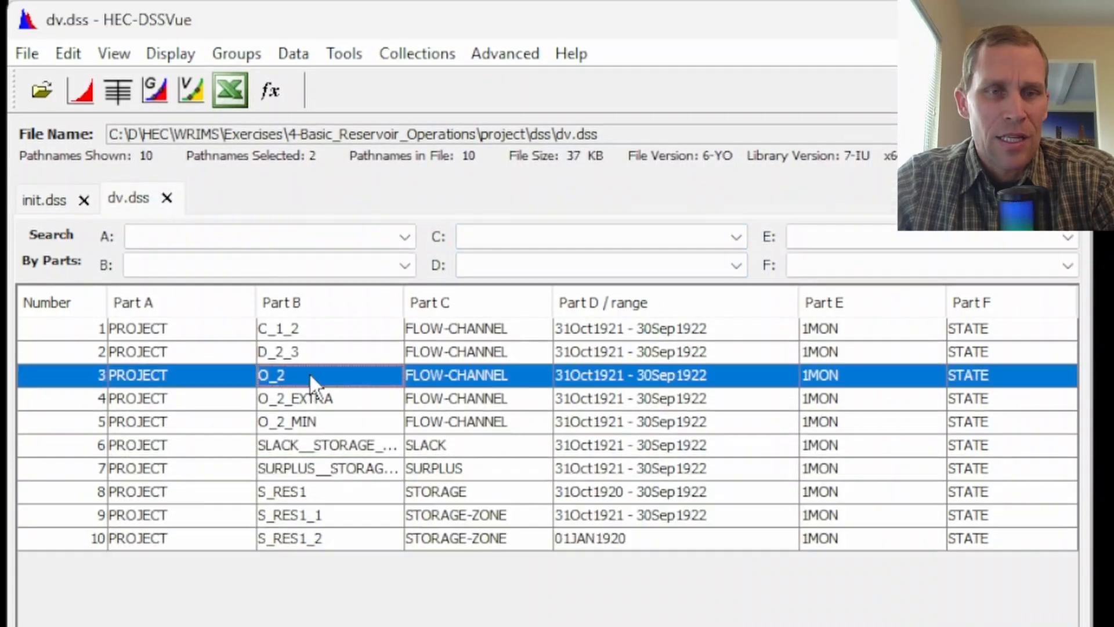
pyautogui.keyDown('ctrl'); pyautogui.click(293, 412); pyautogui.keyUp('ctrl')
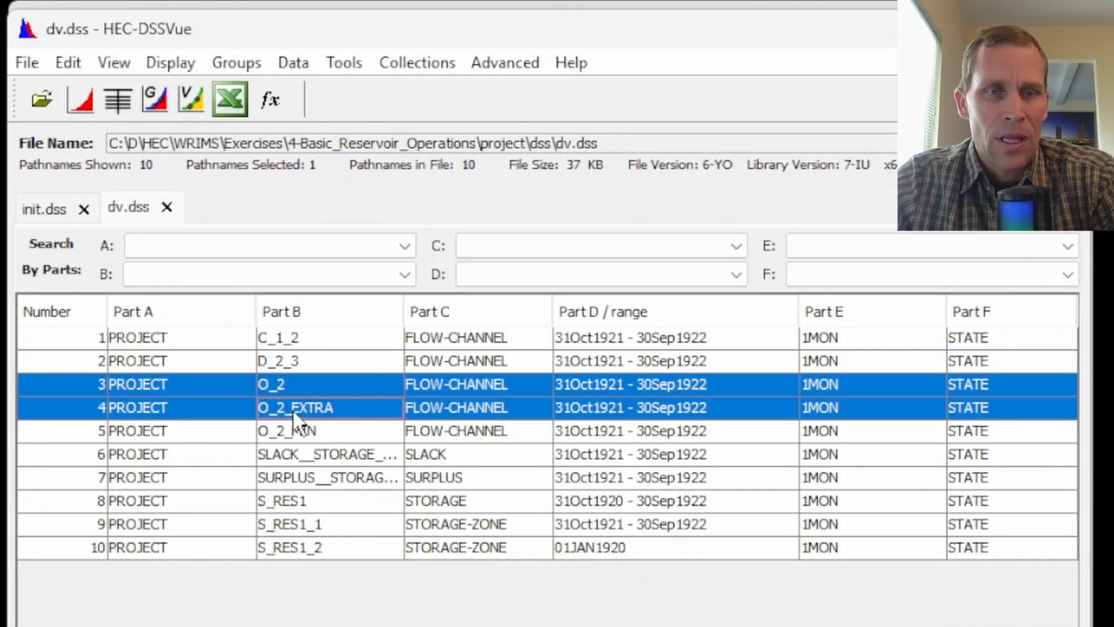
pyautogui.keyDown('ctrl'); pyautogui.click(303, 432); pyautogui.keyUp('ctrl')
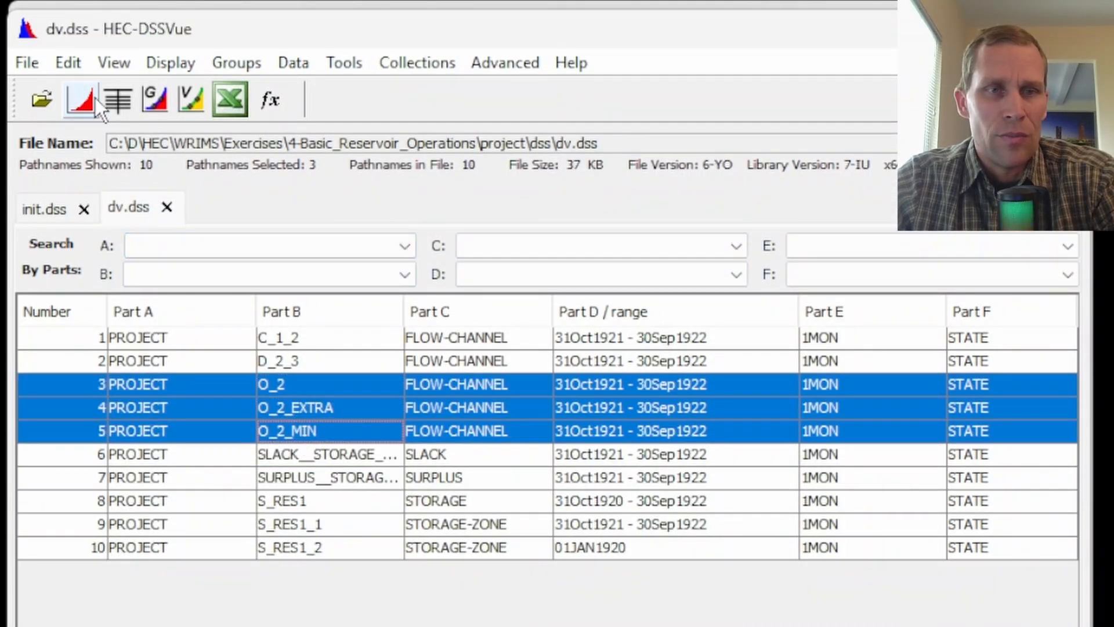
pyautogui.click(118, 99)
pyautogui.moveTo(235, 79); pyautogui.dragTo(524, 110)
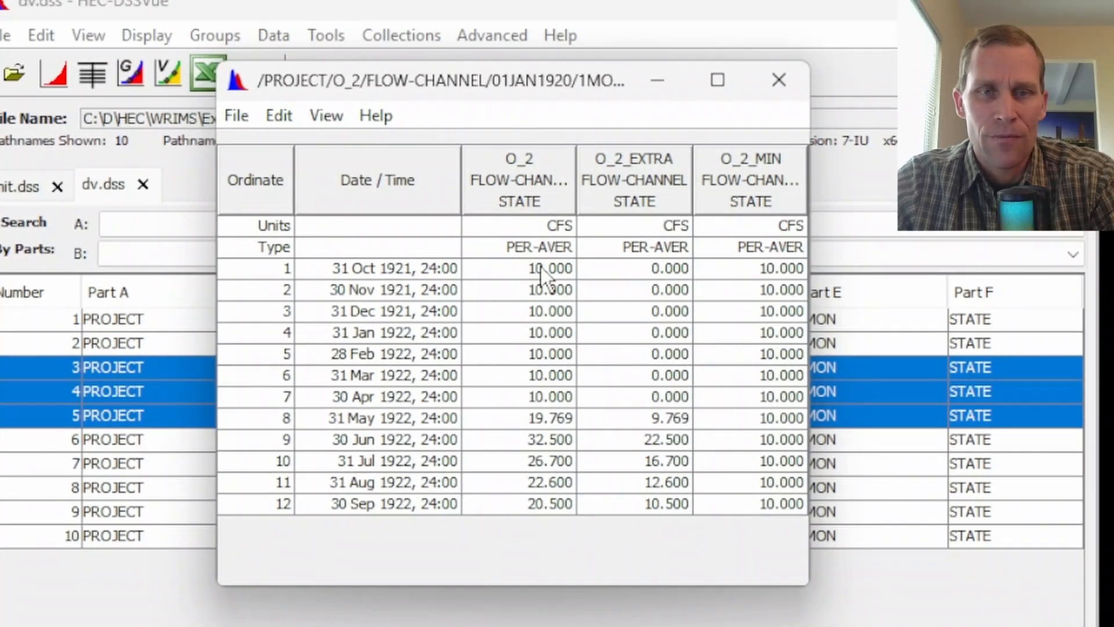
# - Compare the total, extra and minimum outflows for the months from October 1921 to April 1922
pyautogui.moveTo(540, 269); pyautogui.dragTo(744, 374)
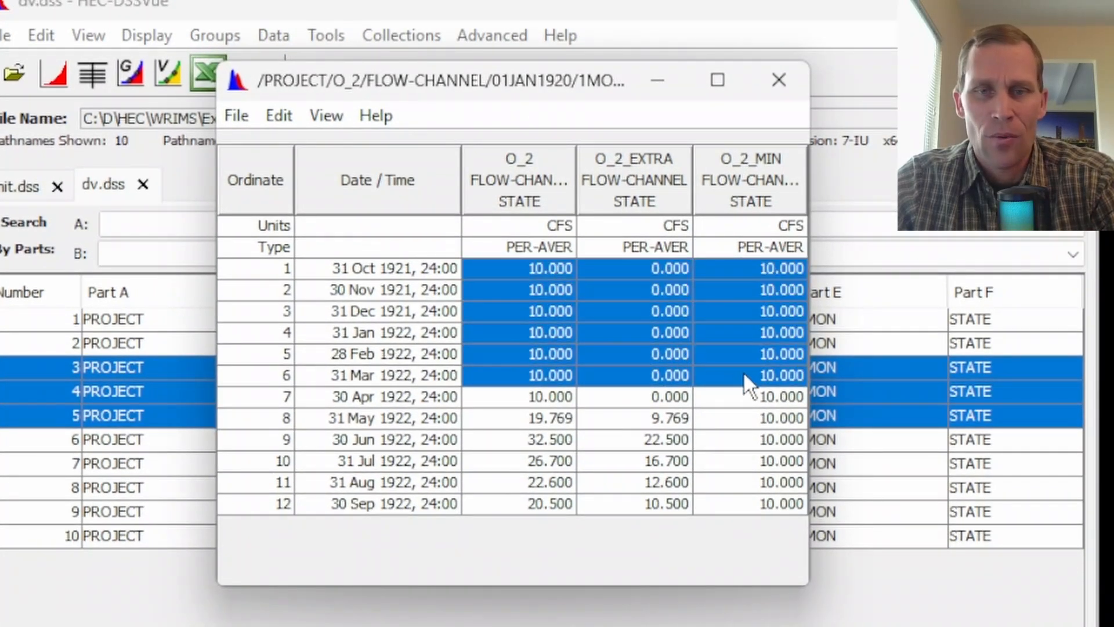
pyautogui.click(643, 371)
pyautogui.moveTo(652, 268); pyautogui.dragTo(662, 376)
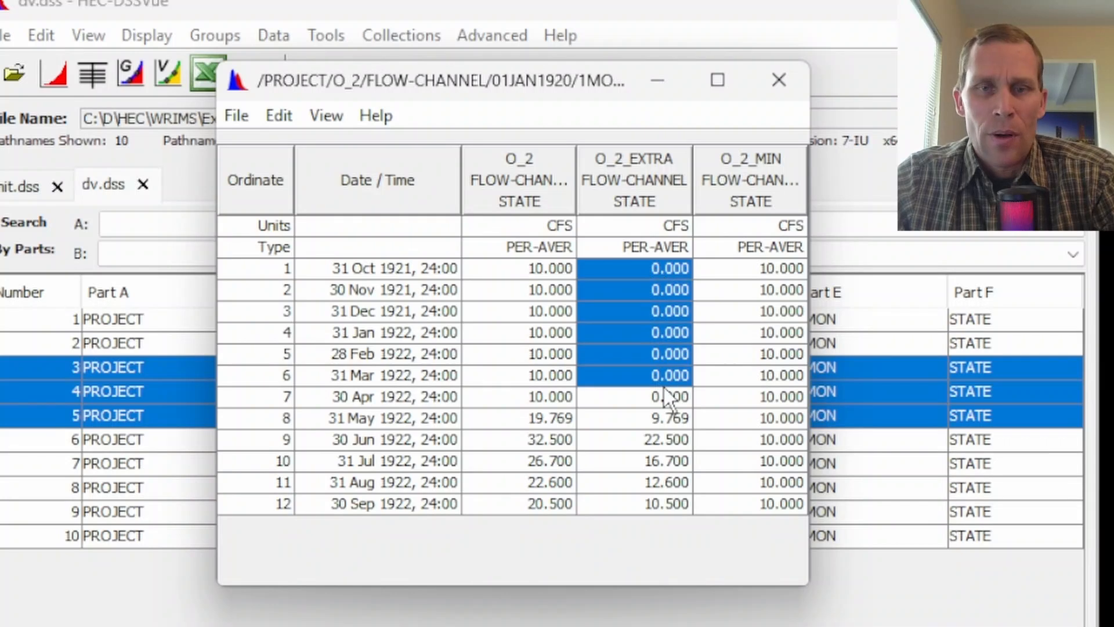
pyautogui.moveTo(541, 273); pyautogui.dragTo(575, 309)
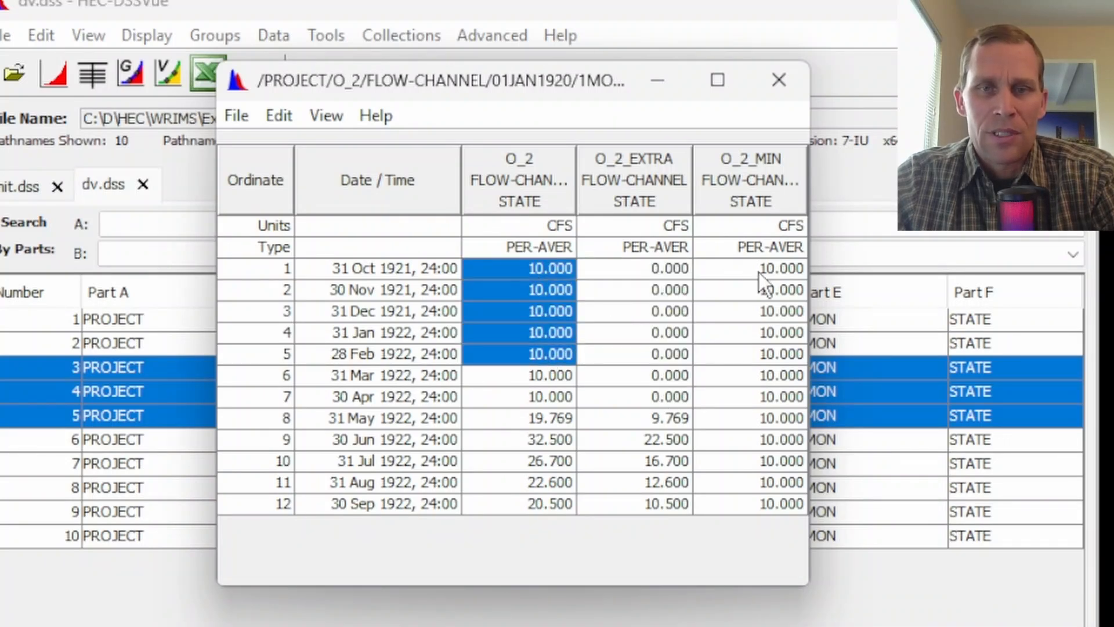
pyautogui.moveTo(761, 273); pyautogui.dragTo(775, 404)
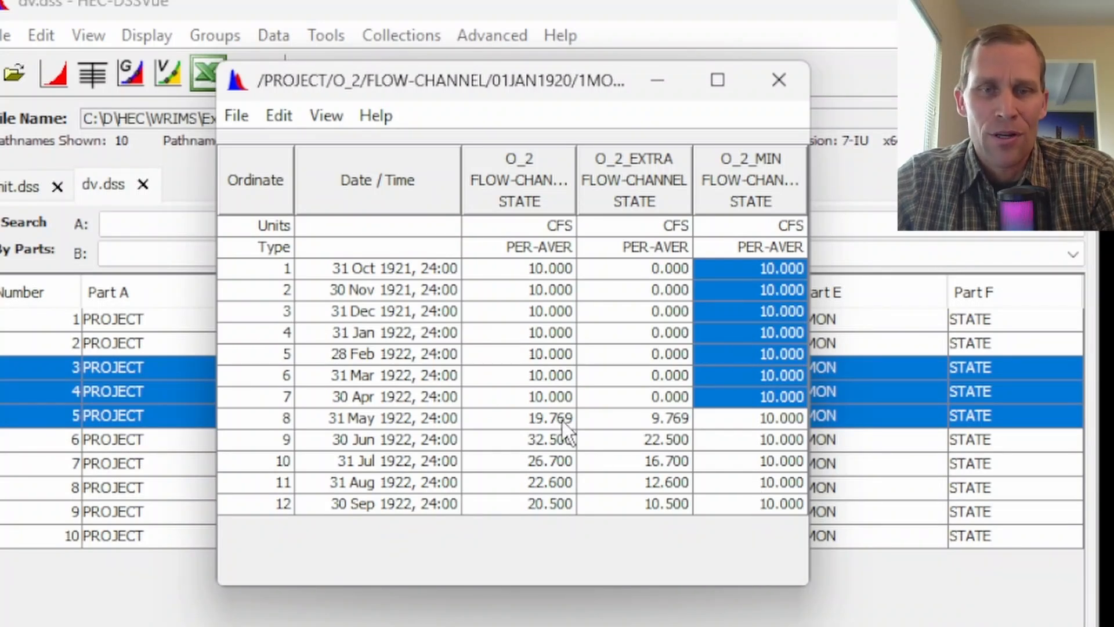
# - Check how the extra and minimum outflows make up O_2 from May 1922 onward, and close the table
pyautogui.moveTo(535, 423); pyautogui.dragTo(634, 420)
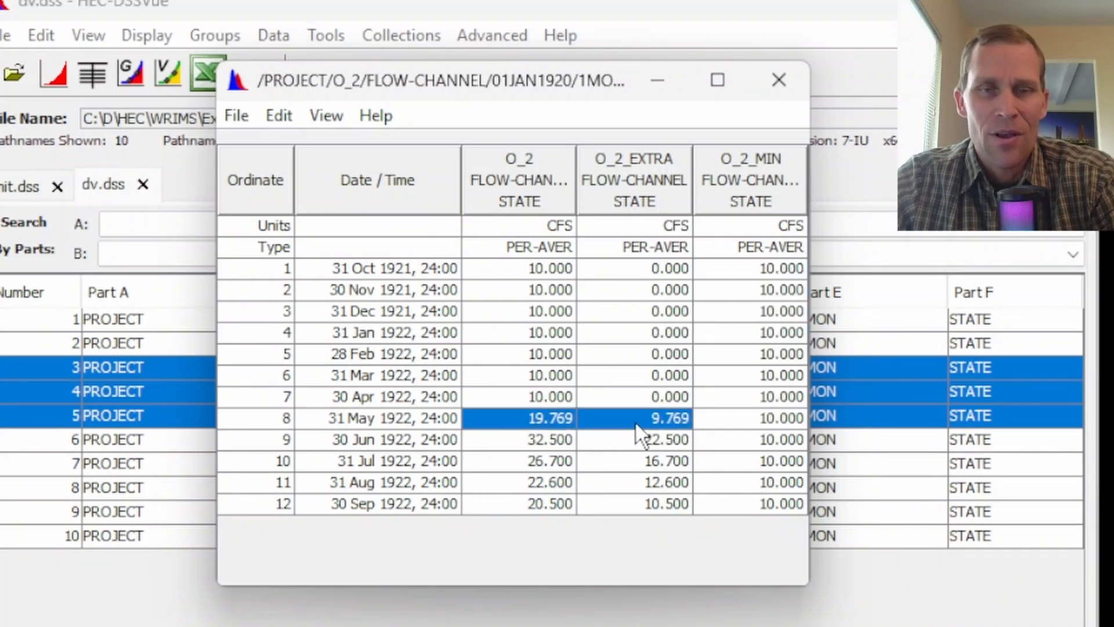
pyautogui.click(635, 421)
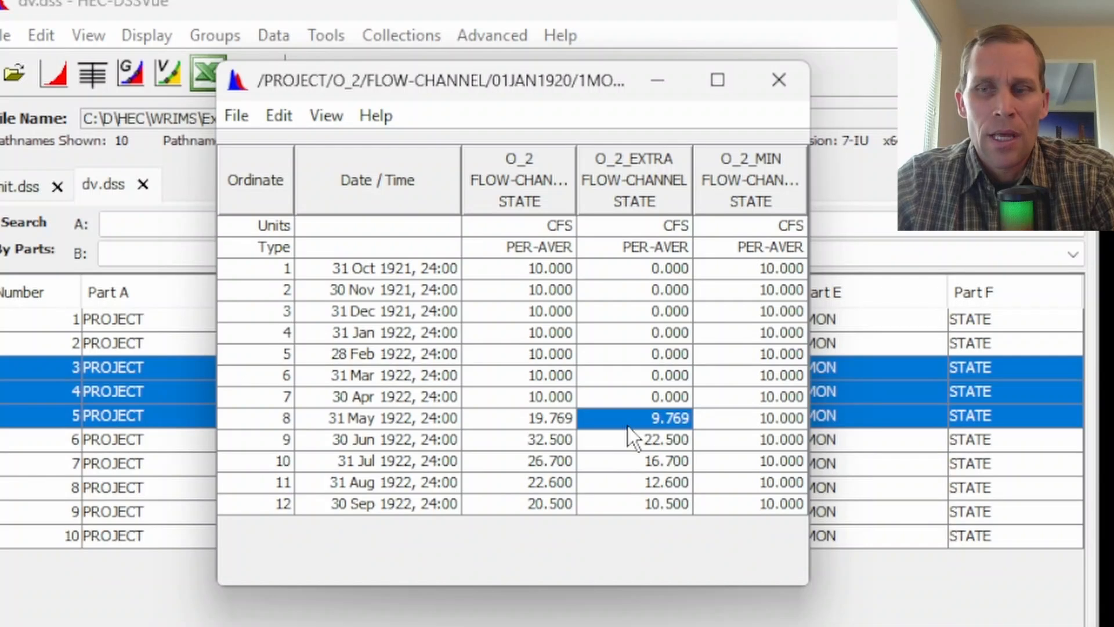
pyautogui.moveTo(626, 440); pyautogui.dragTo(621, 464)
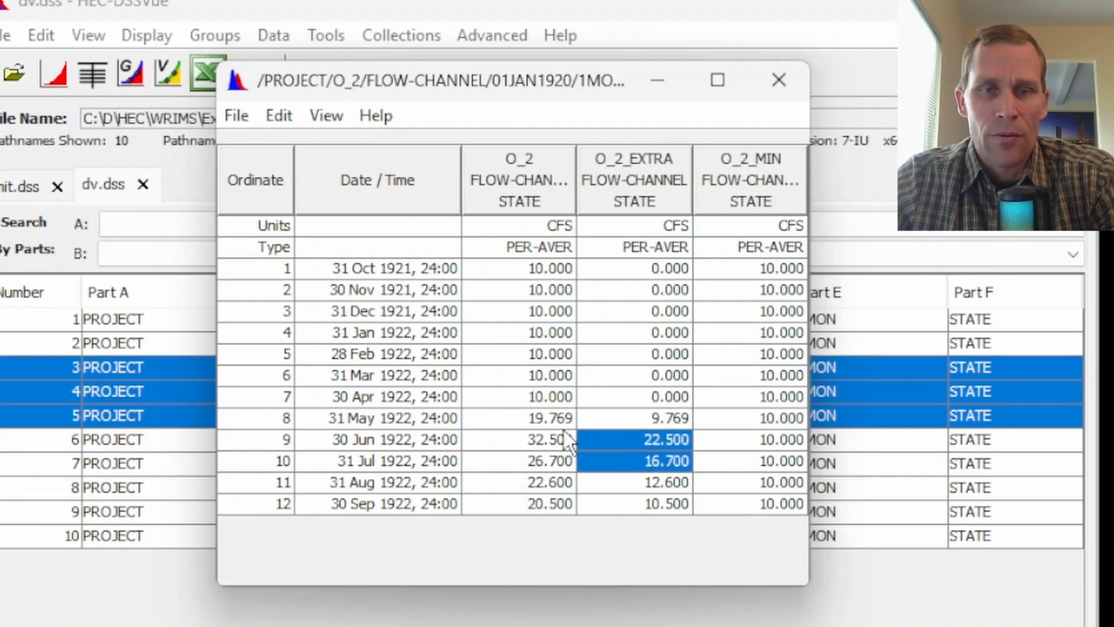
pyautogui.moveTo(633, 375); pyautogui.dragTo(636, 482)
pyautogui.moveTo(742, 329); pyautogui.dragTo(743, 444)
pyautogui.moveTo(519, 328); pyautogui.dragTo(539, 494)
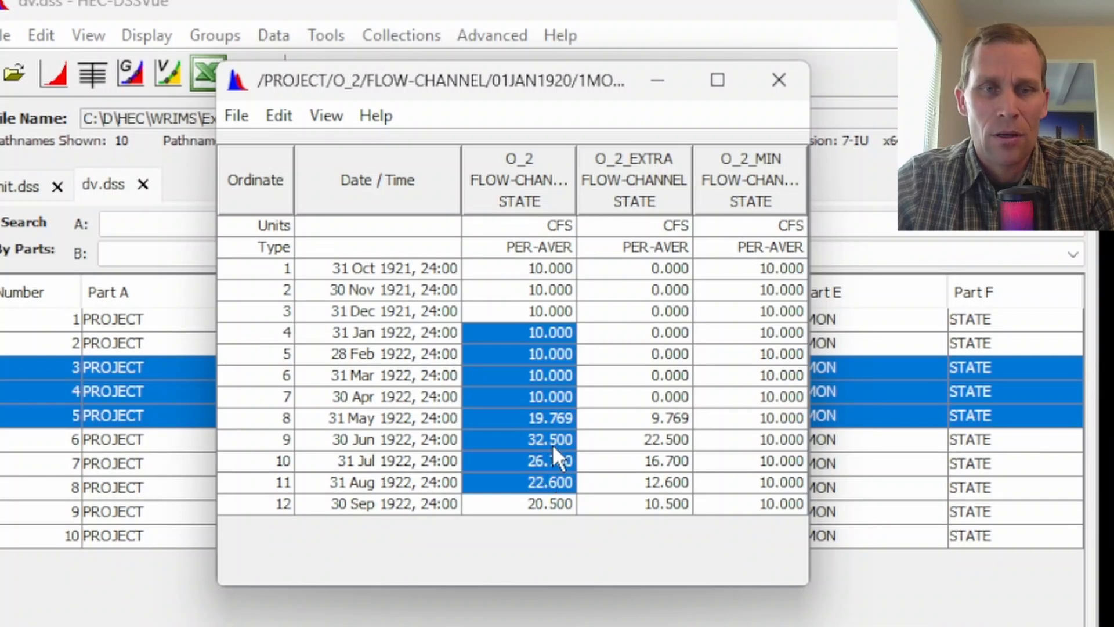
pyautogui.click(779, 79)
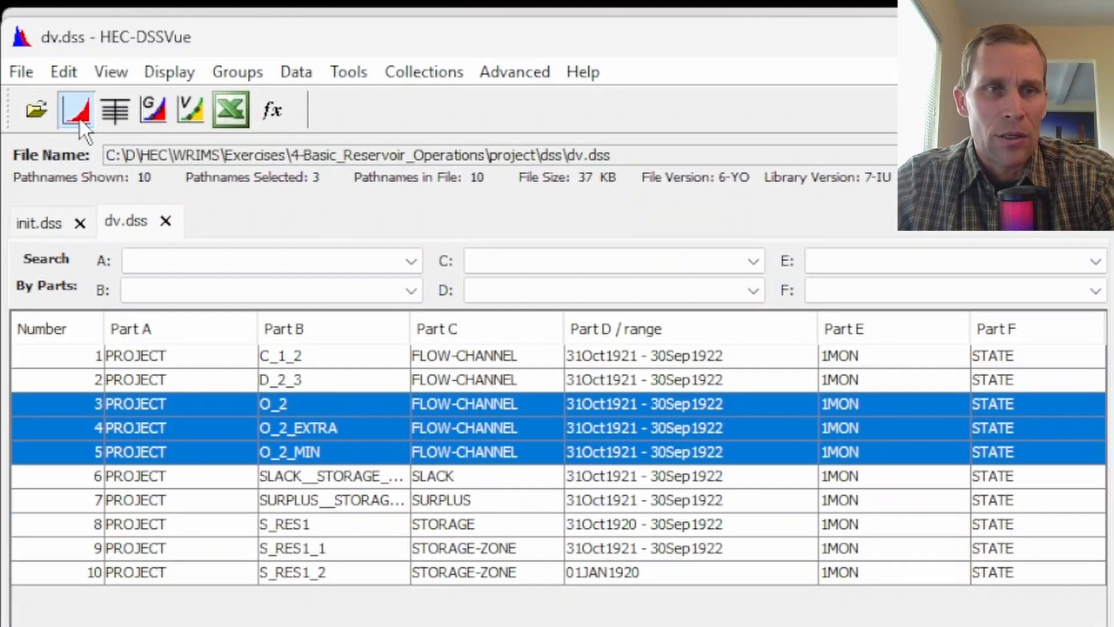
# - Plot the O_2, O_2_EXTRA and O_2_MIN flows, highlight each curve in turn, and close the plot
pyautogui.click(64, 92)
pyautogui.moveTo(360, 123); pyautogui.dragTo(480, 114)
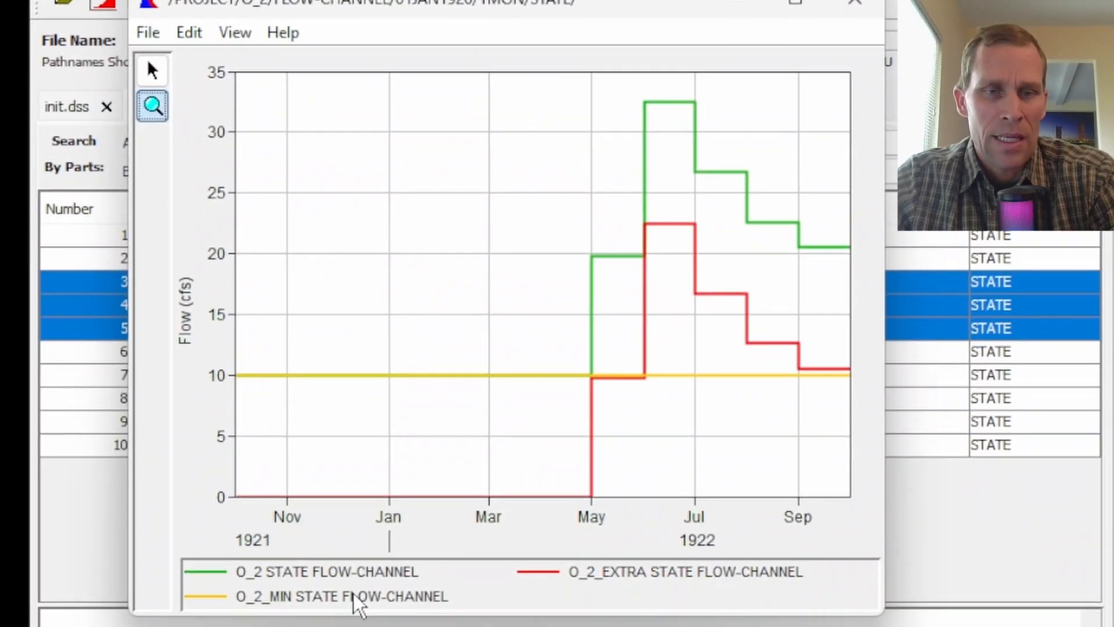
pyautogui.click(356, 598)
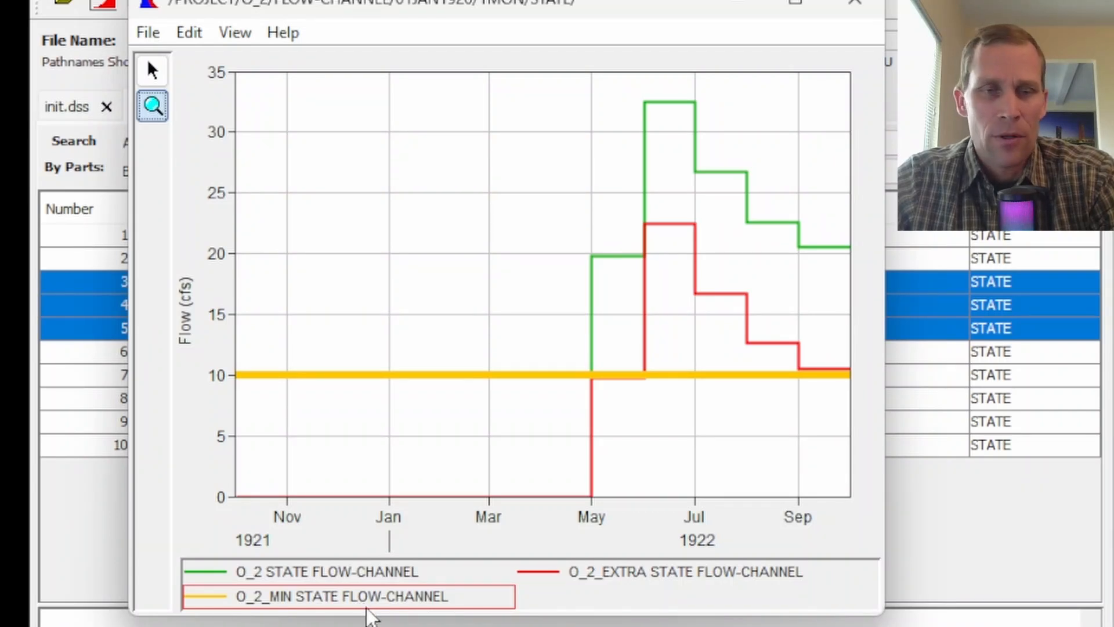
pyautogui.click(638, 571)
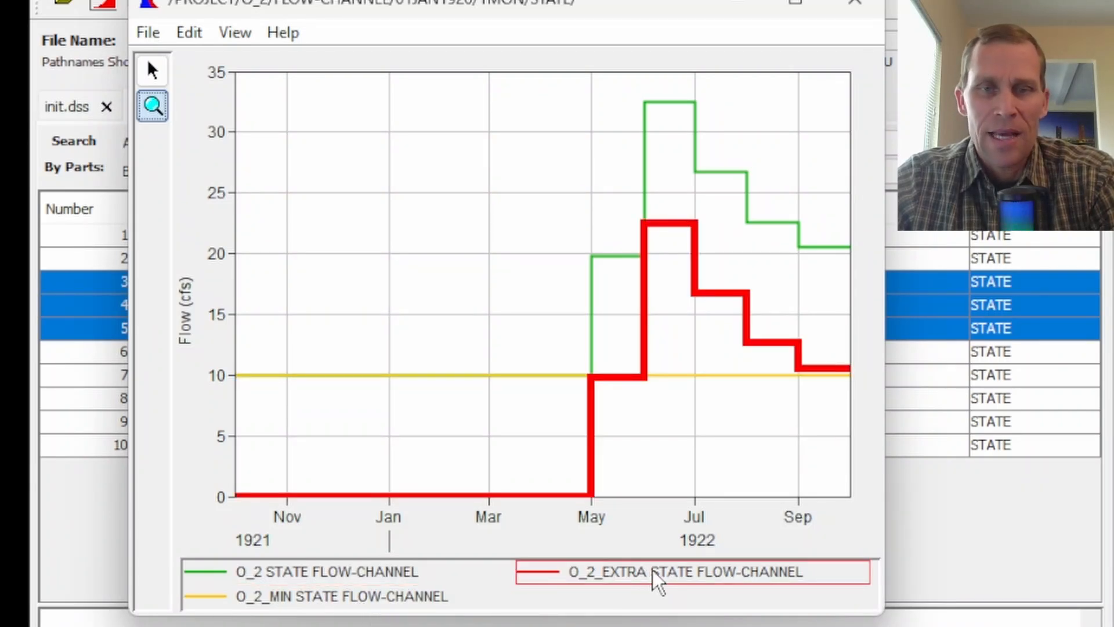
pyautogui.click(384, 570)
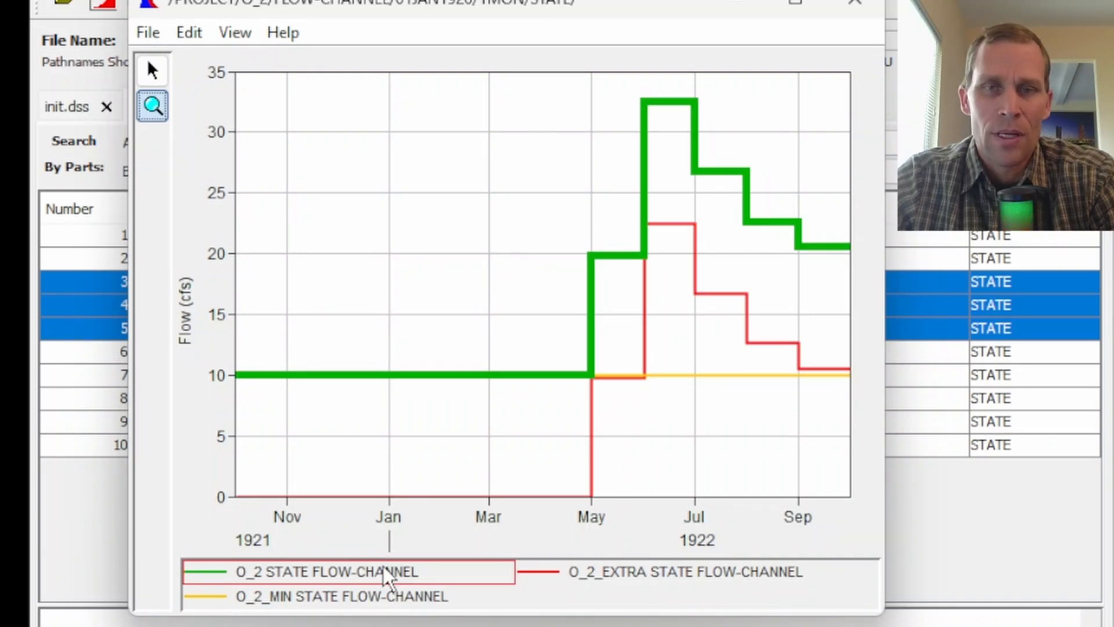
pyautogui.click(856, 3)
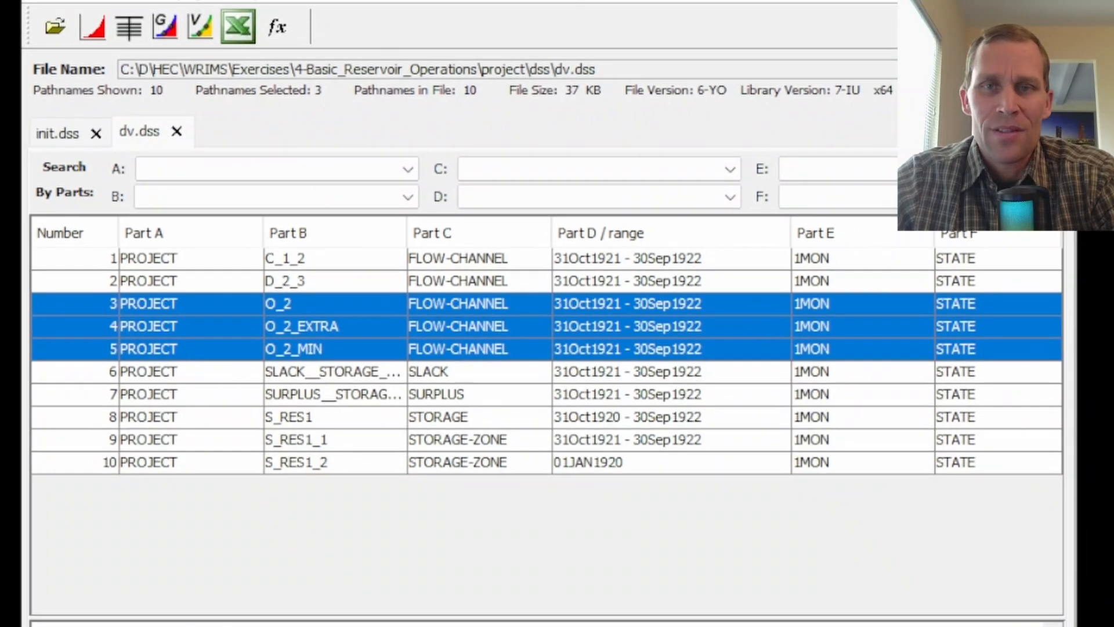
# - Leave HEC-DSSVue, switch to the reservoir schematic slide in PowerPoint and deselect the O_2 label
pyautogui.click(896, 5)
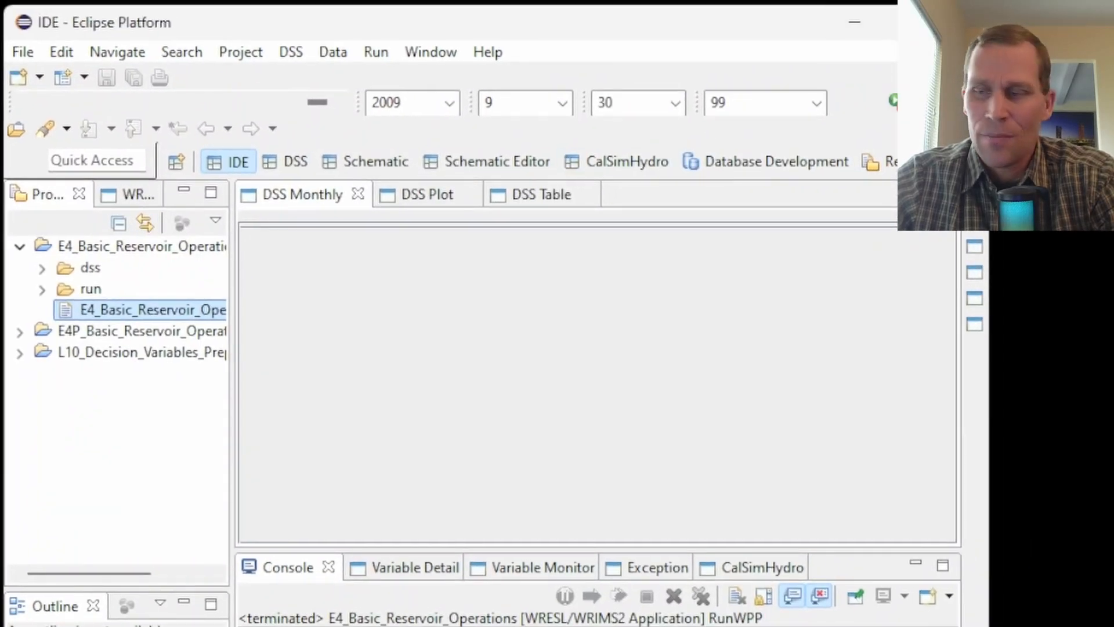
pyautogui.hotkey('alt', 'Tab')
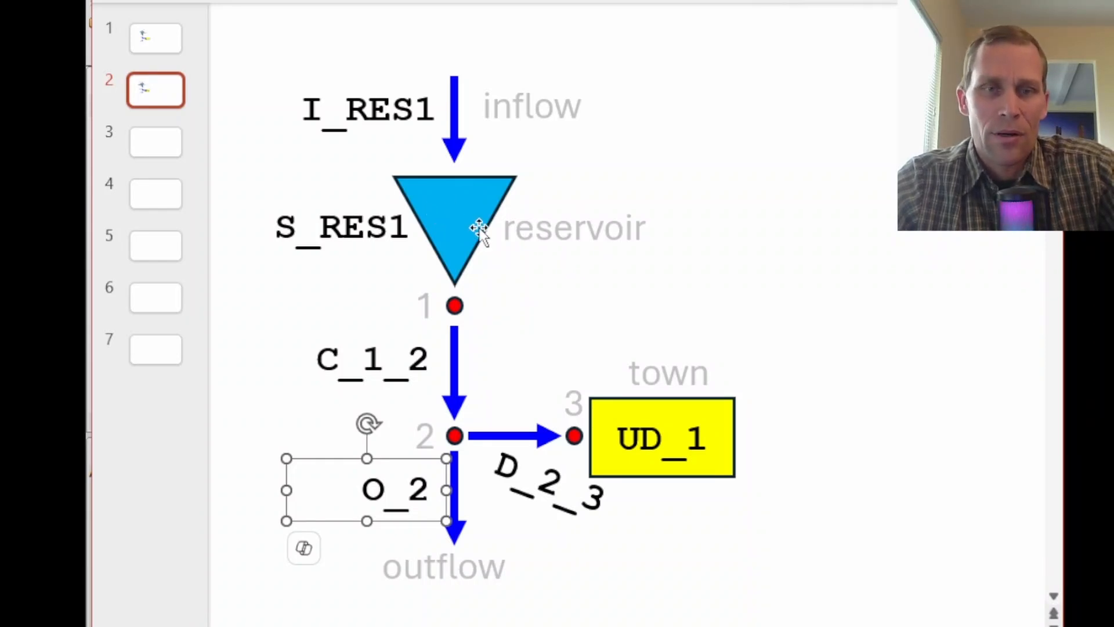
pyautogui.click(857, 551)
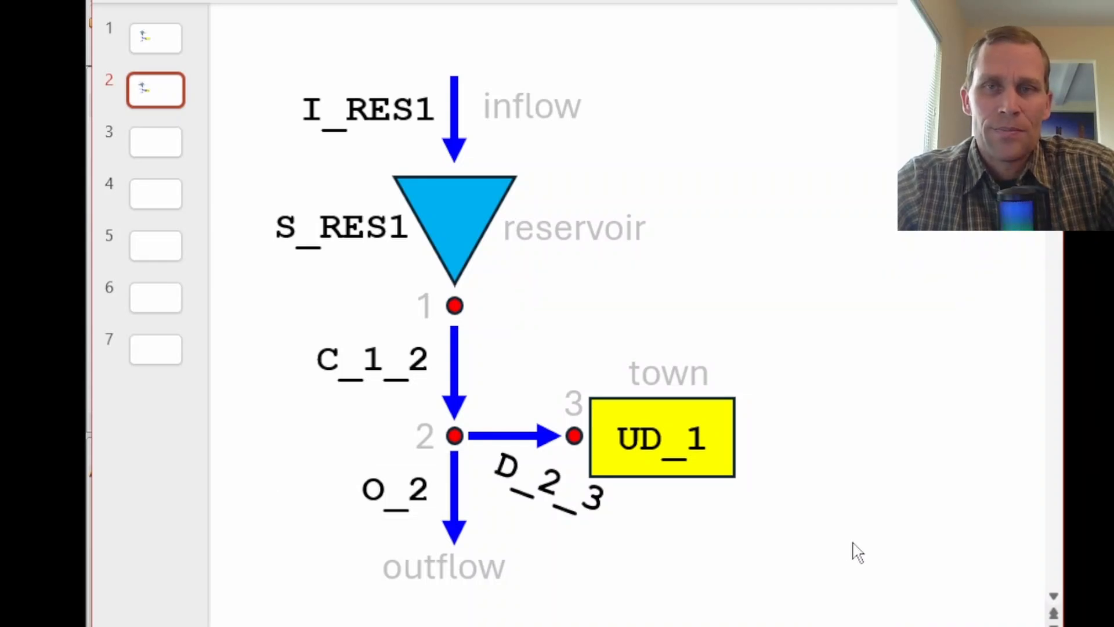